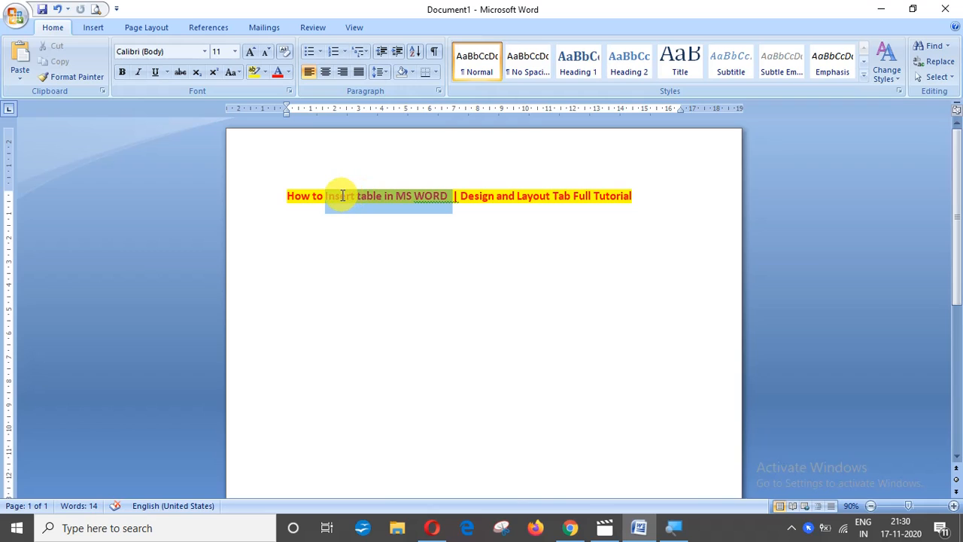
left_click(489, 258)
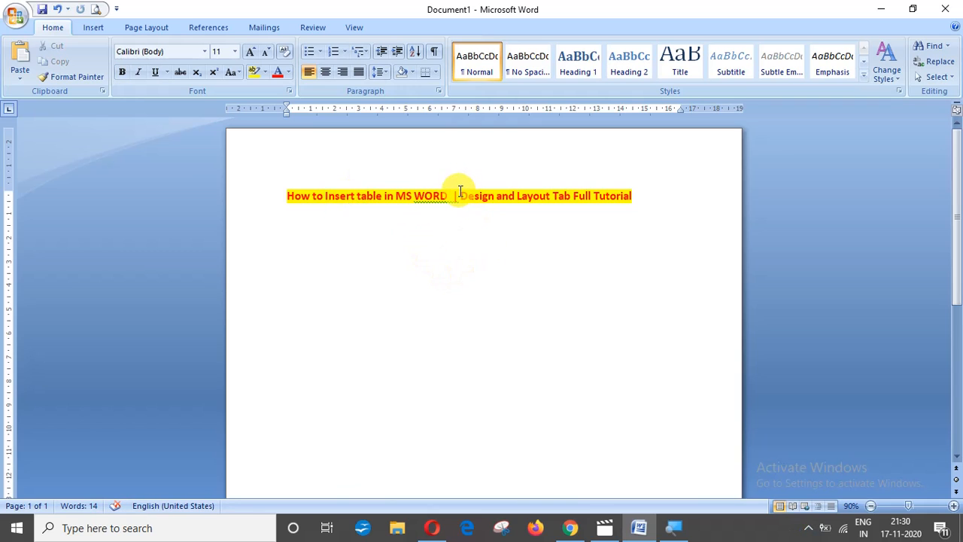
left_click_drag(455, 197, 563, 196)
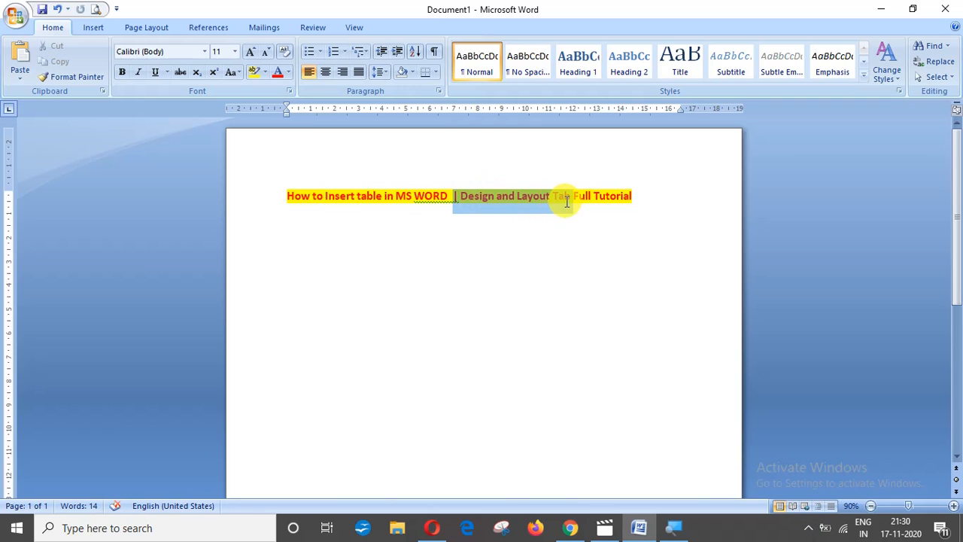
left_click(493, 231)
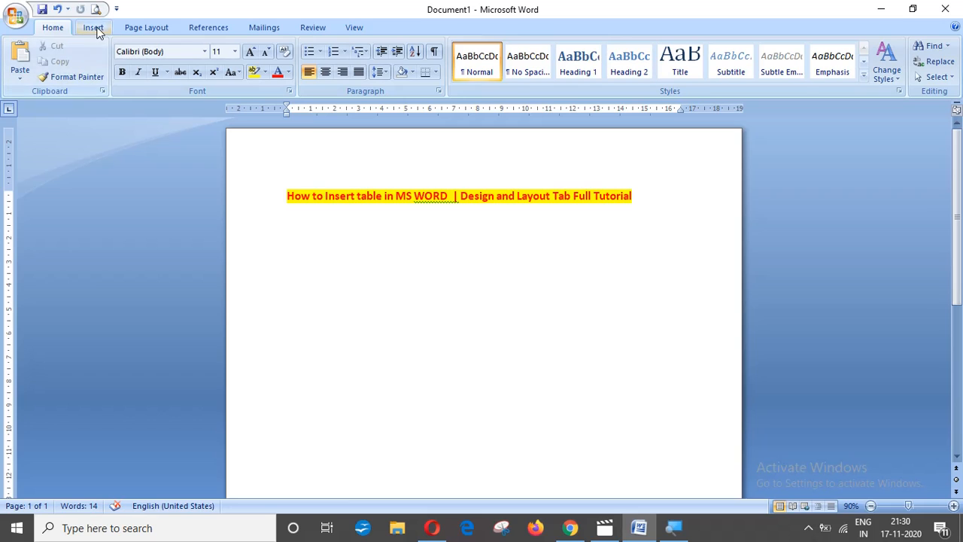
Insert a table of 7 columns and 5 rows below the title line.
left_click(96, 28)
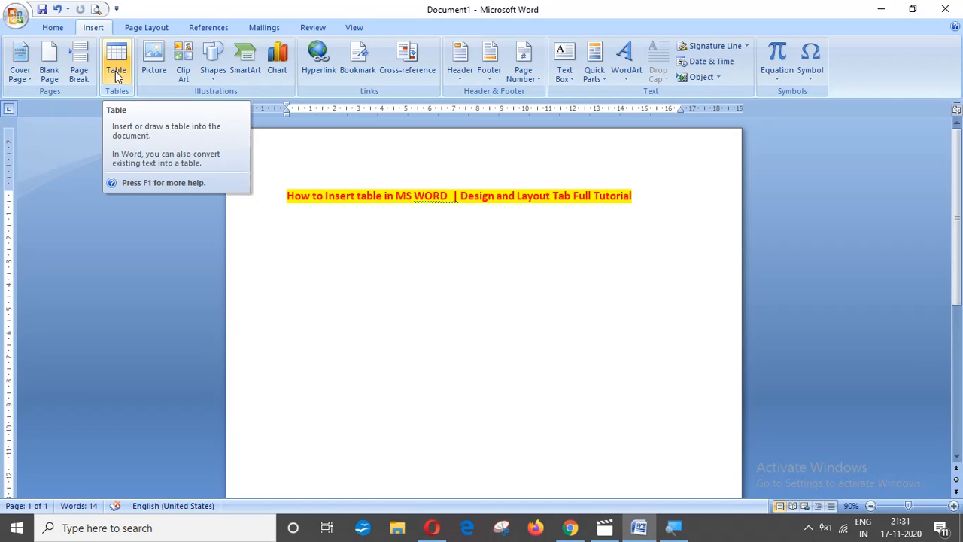
left_click(117, 71)
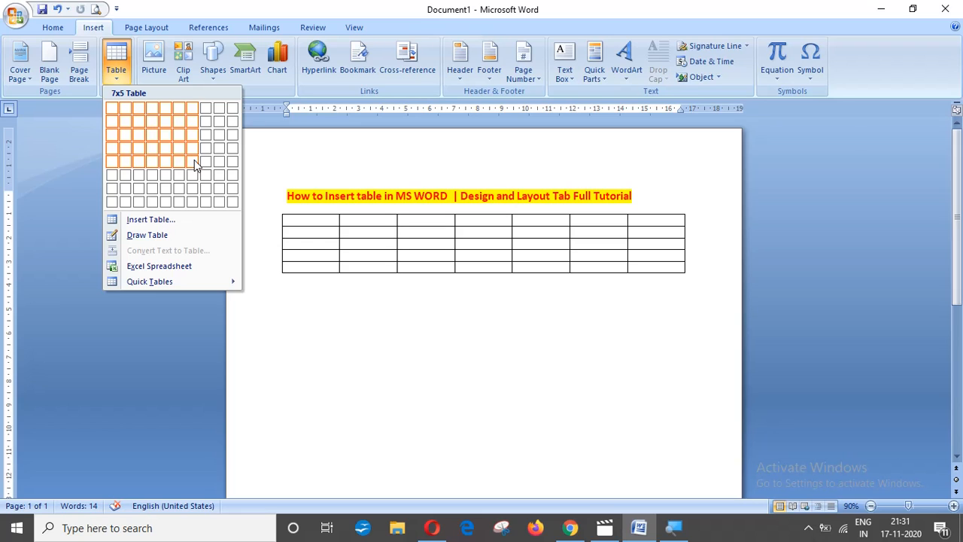
left_click(194, 161)
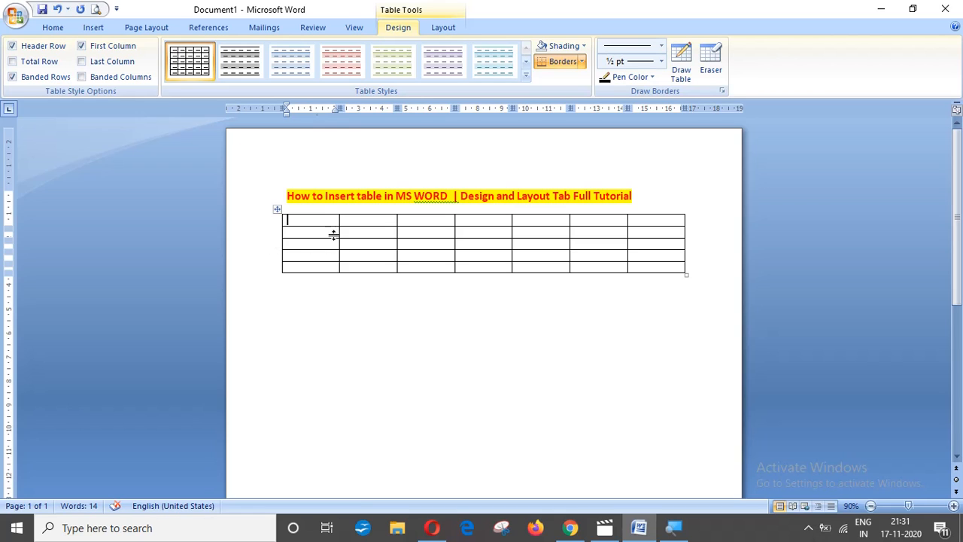
left_click(374, 352)
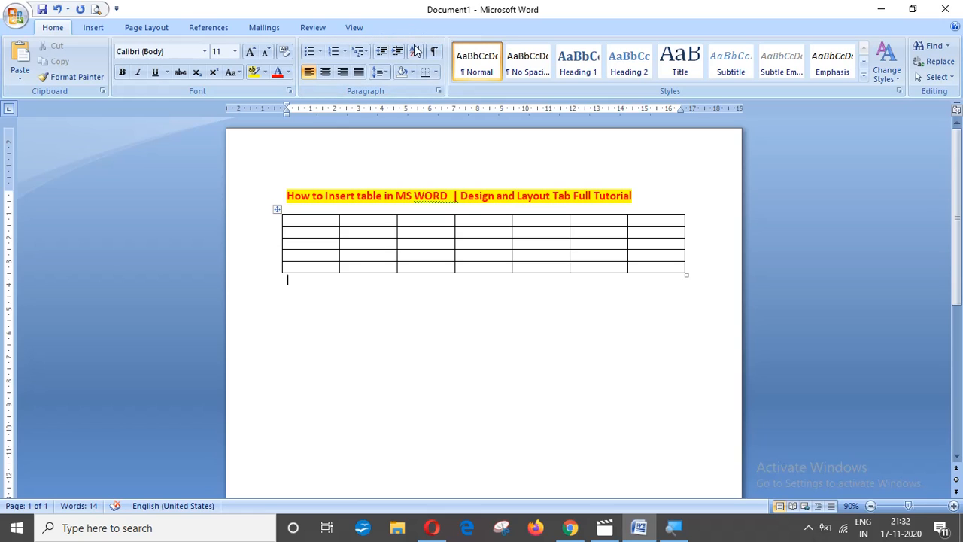
left_click_drag(462, 197, 548, 200)
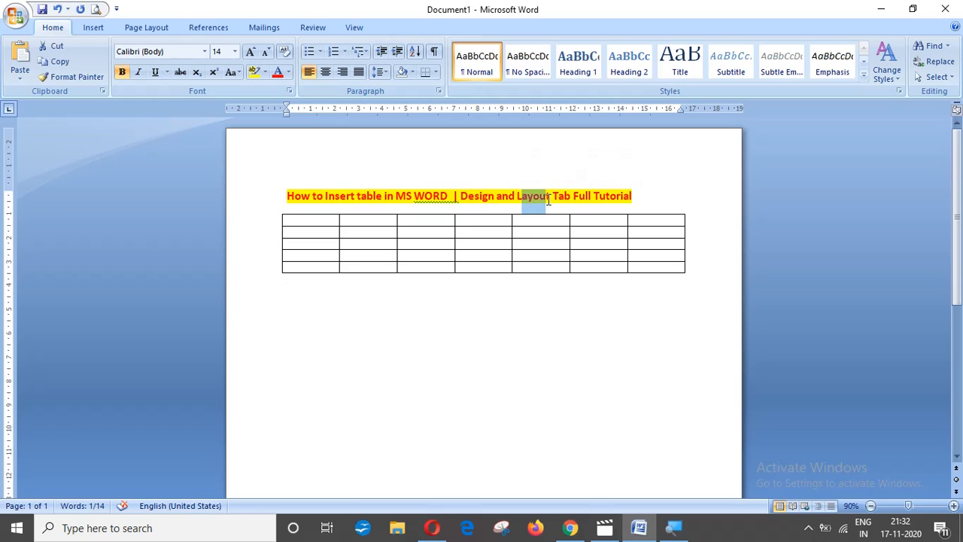
left_click(408, 307)
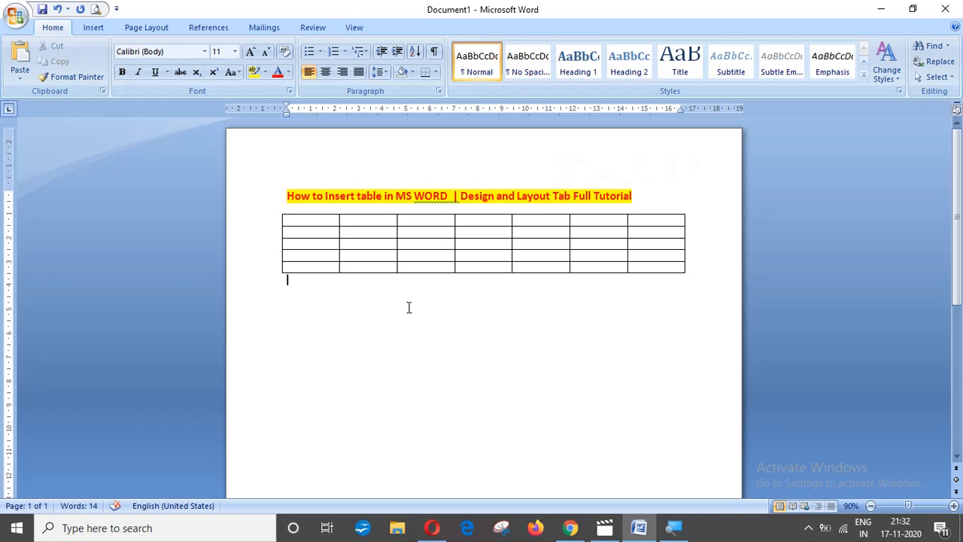
left_click(420, 245)
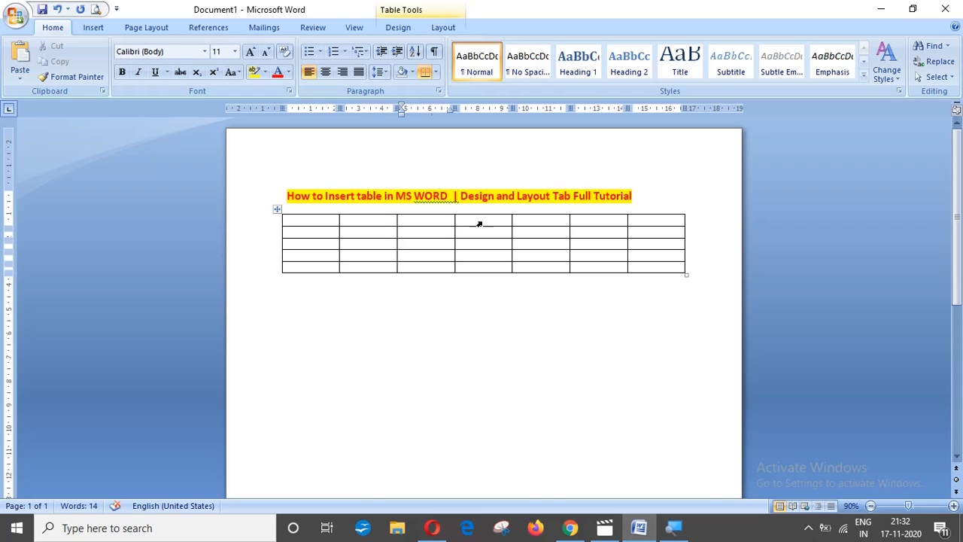
Add an empty line below the first table and insert a second table with 4 columns, 3 rows and automatic fixed column width.
left_click(300, 312)
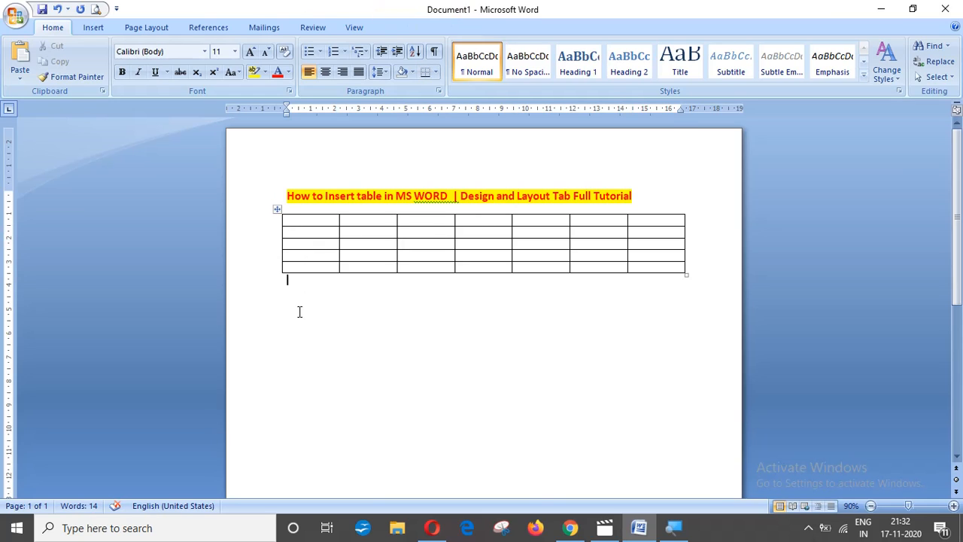
key("Return")
left_click(88, 28)
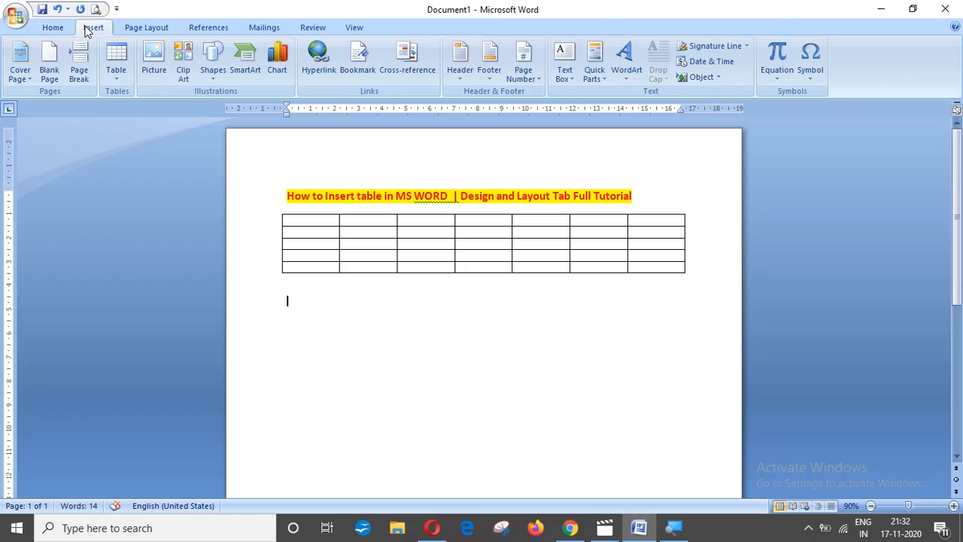
left_click(116, 76)
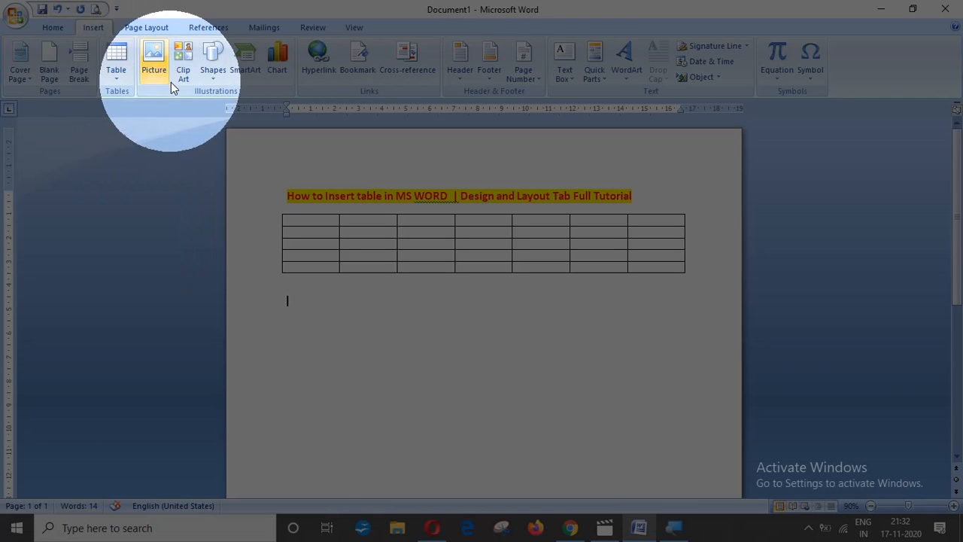
left_click(116, 79)
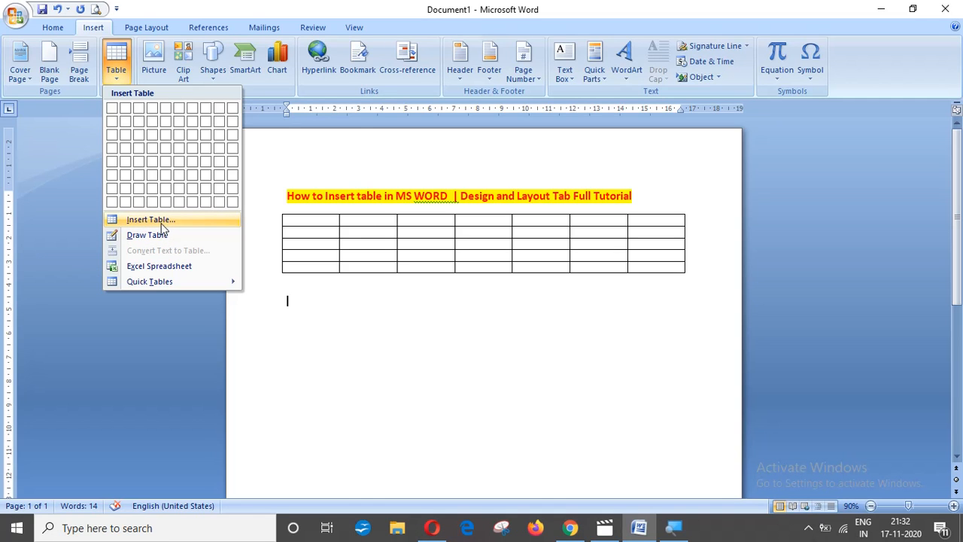
left_click(161, 223)
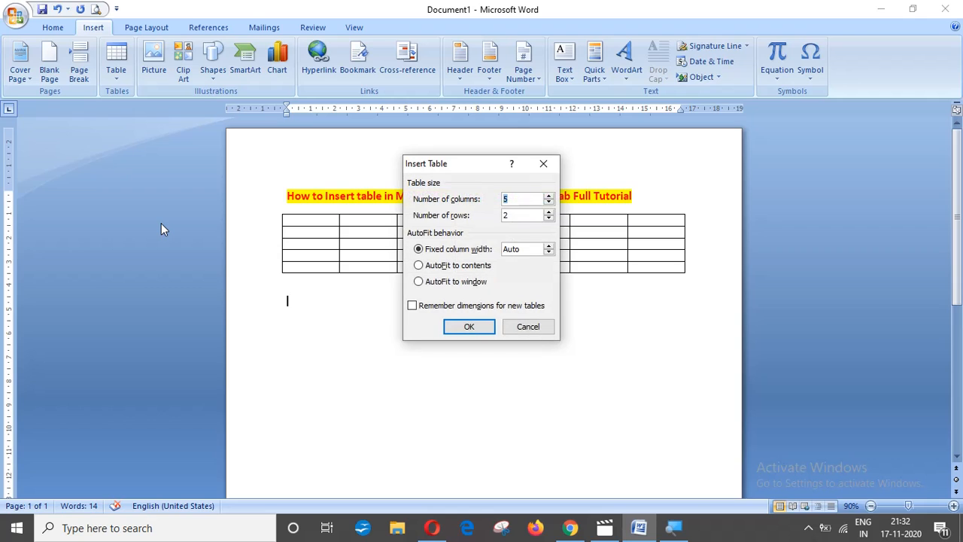
mouse_move(479, 170)
left_mouse_down()
mouse_move(437, 179)
mouse_move(426, 233)
mouse_move(464, 172)
left_mouse_up()
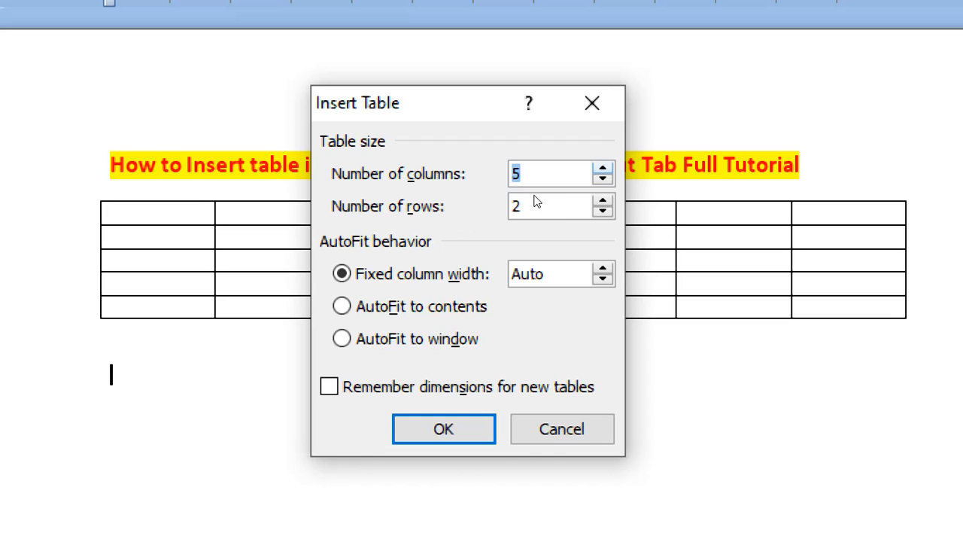
key("Left")
key("Down")
key("Down")
key("Tab")
key("Up")
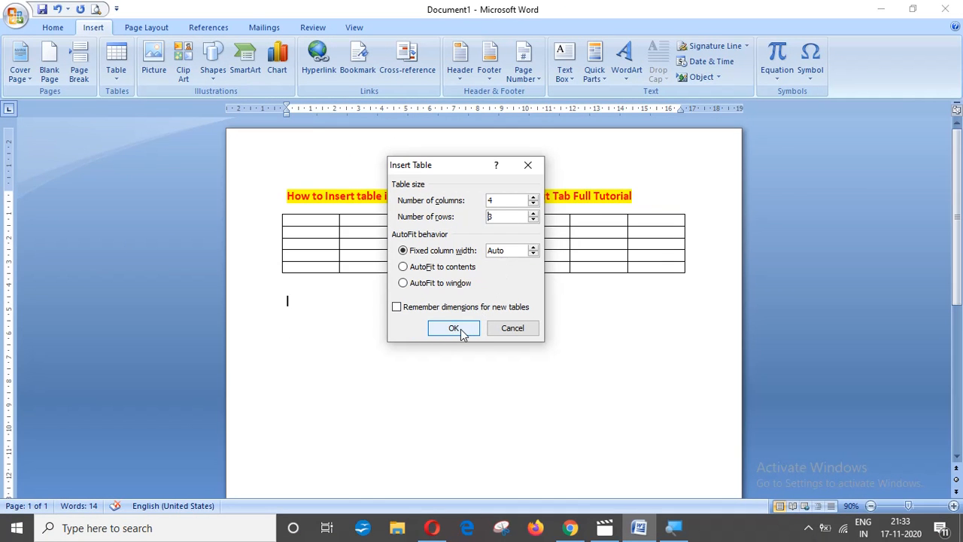
left_click(454, 328)
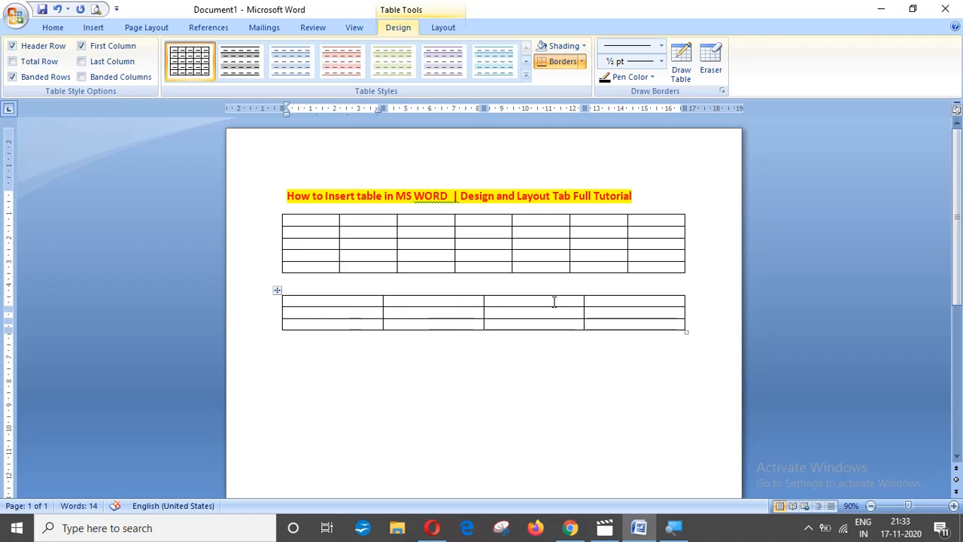
Insert a third table below with 4 columns and 3 rows, using a fixed column width of about 1 cm.
left_click(391, 349)
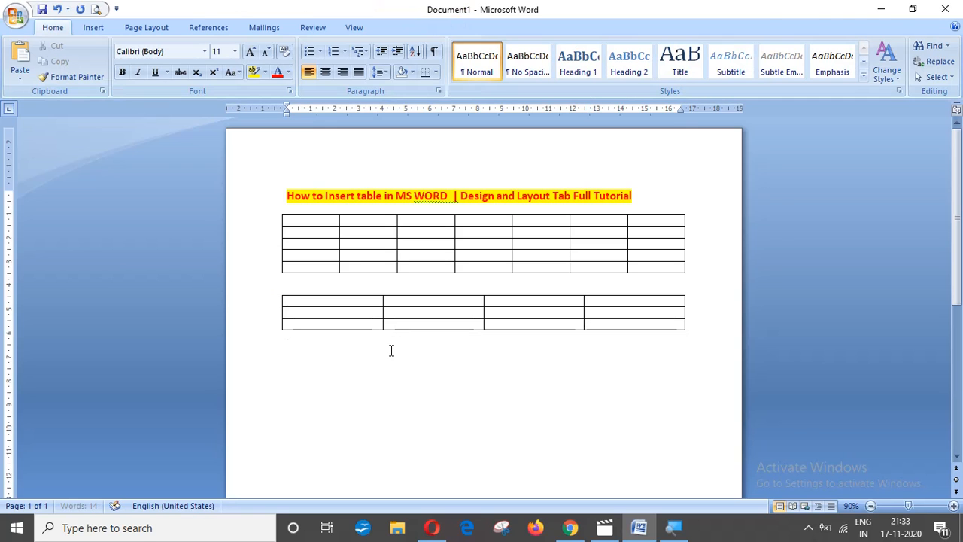
left_click(97, 29)
left_click(116, 74)
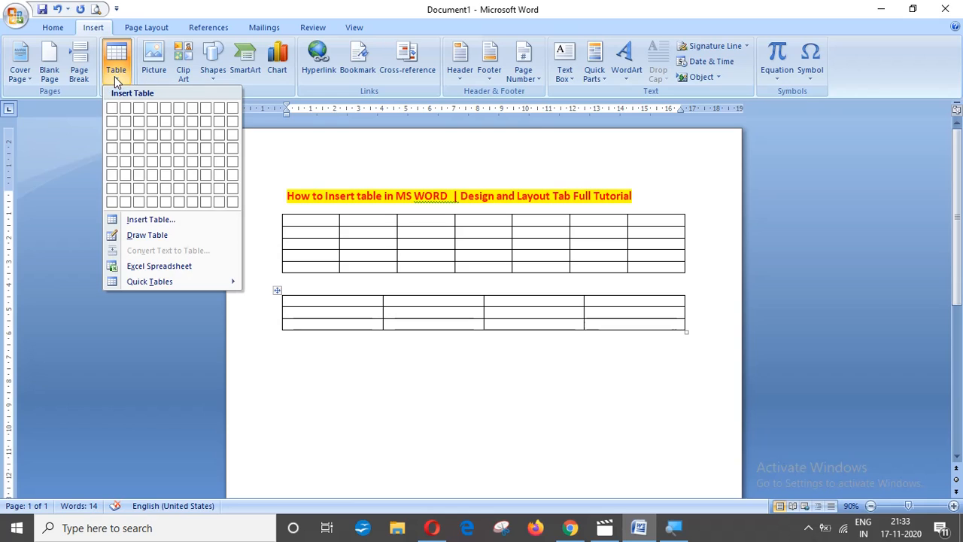
left_click(152, 222)
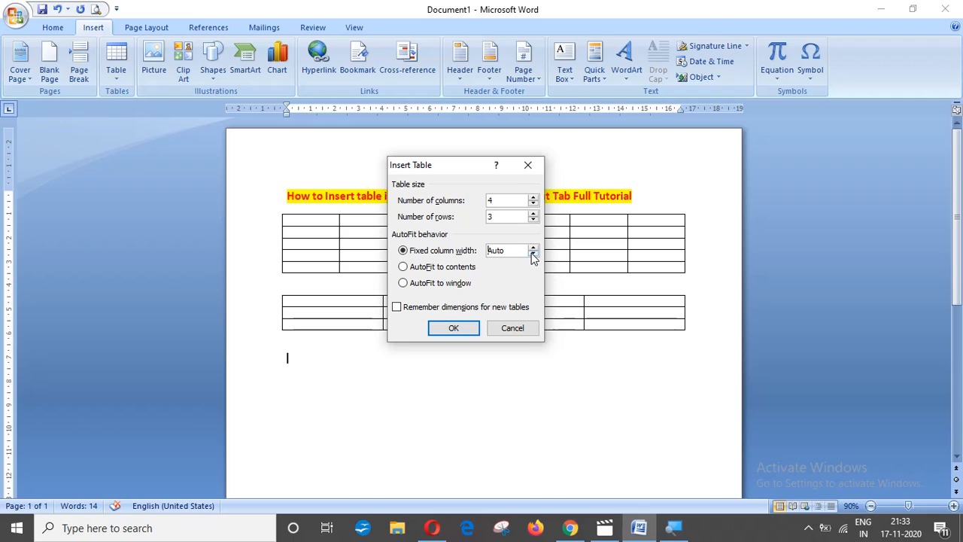
left_click(515, 250)
left_click(532, 248)
left_click(460, 330)
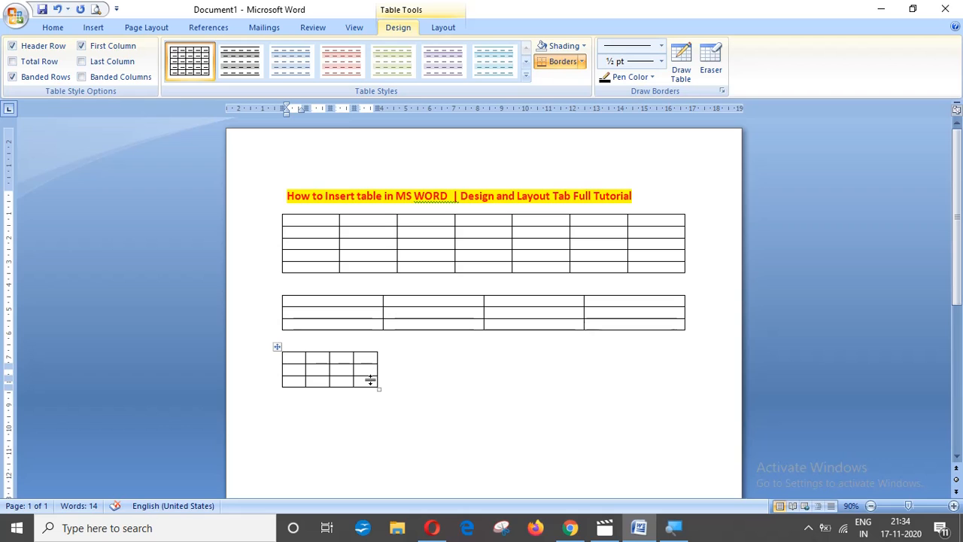
Insert a fourth table below with 4 columns and 3 rows, using AutoFit to contents.
left_click(410, 398)
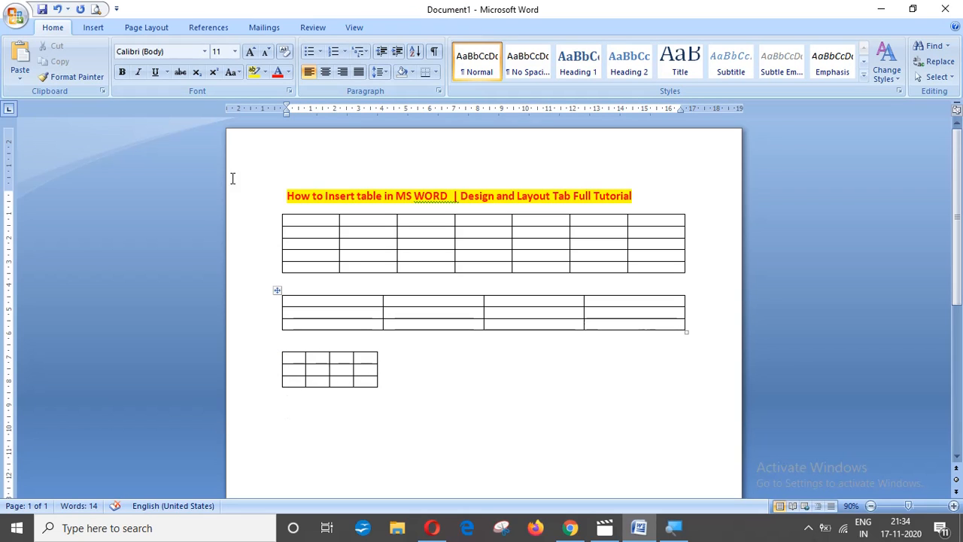
left_click(93, 28)
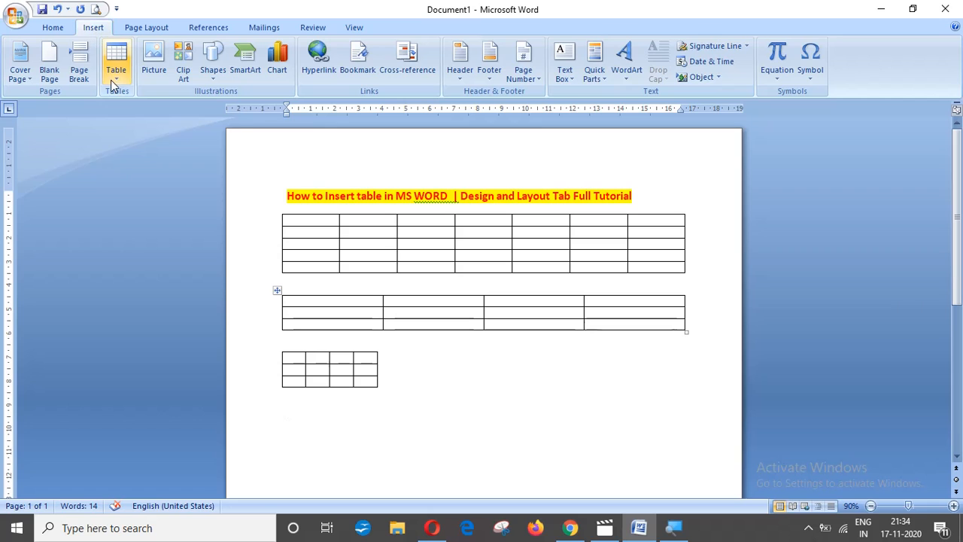
left_click(116, 60)
left_click(143, 220)
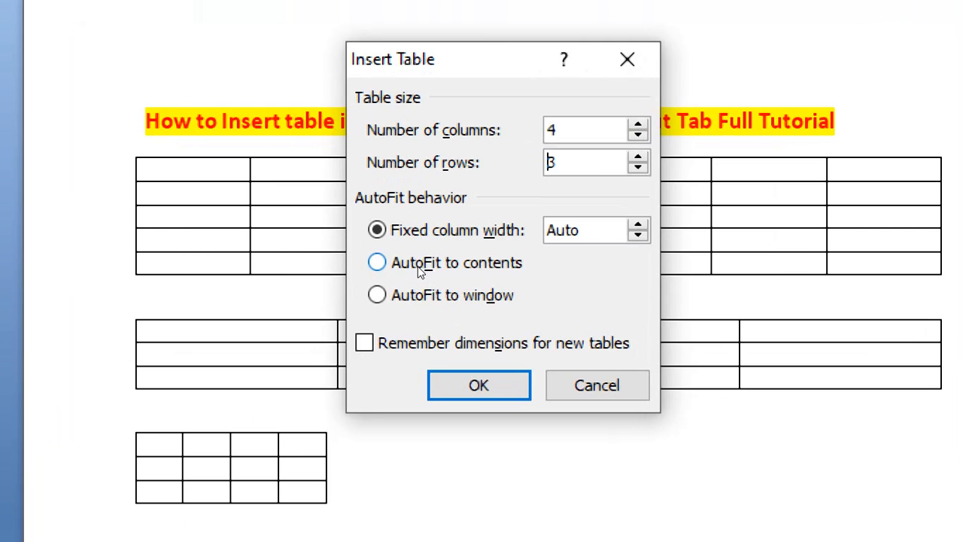
left_click(424, 271)
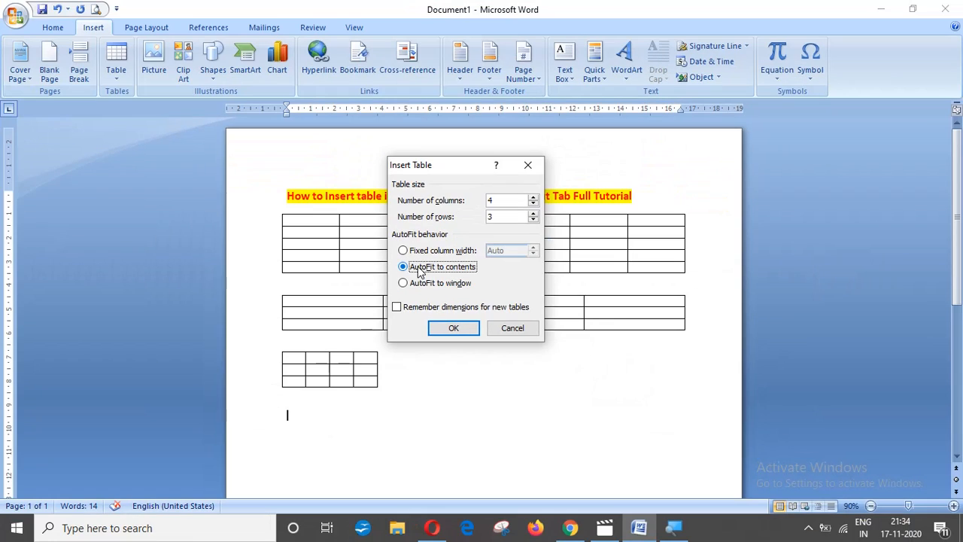
left_click(446, 330)
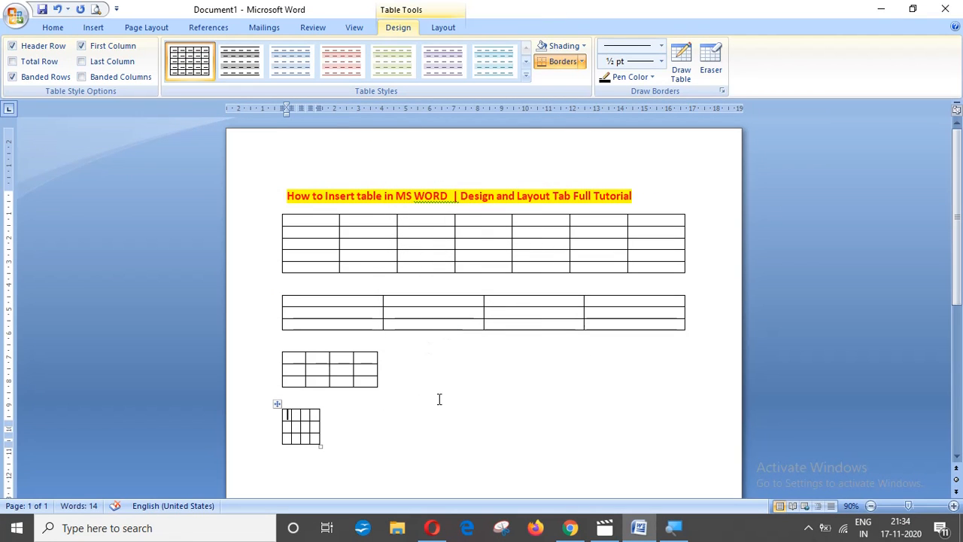
In the fourth table's first row, enter a first name plus "university", the first name alone, and "university" in cells one, two and four.
type("Vikas")
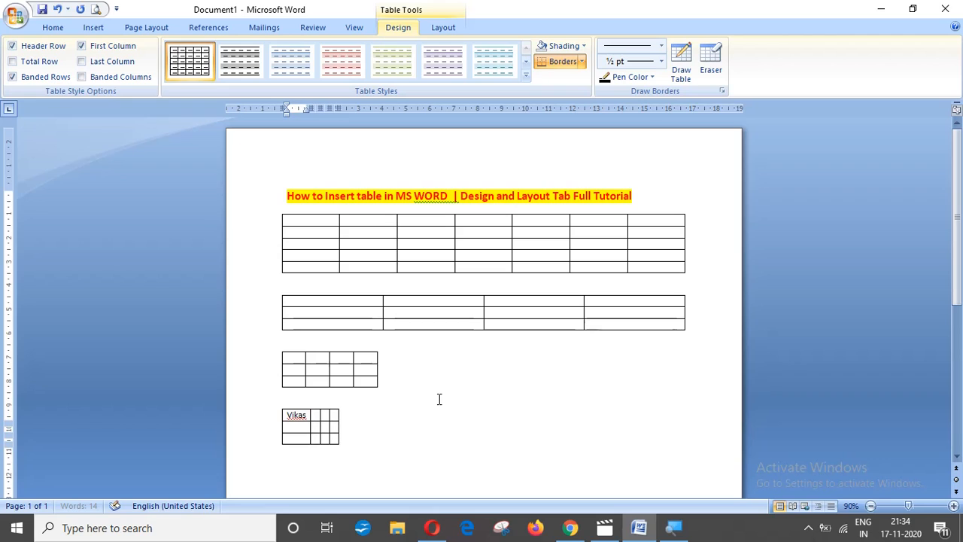
type(" university")
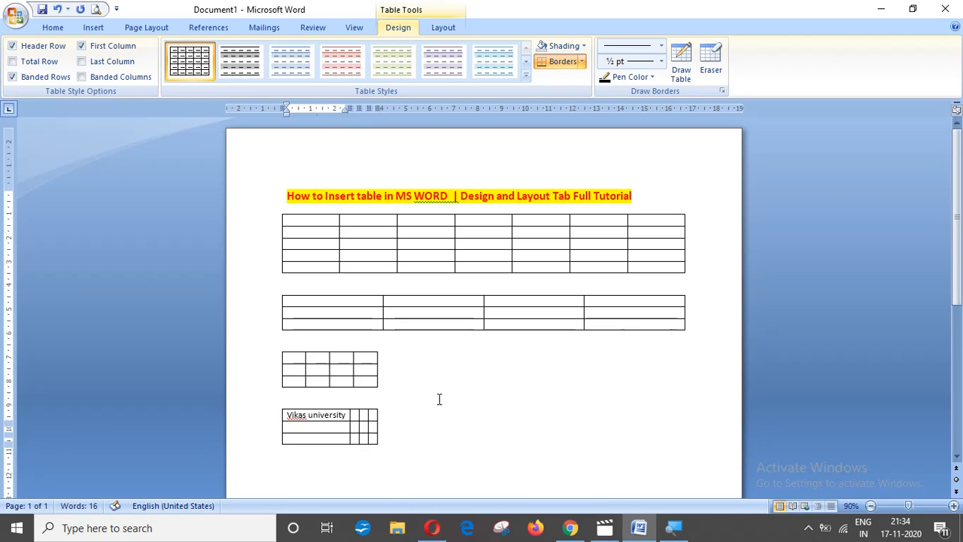
key("Tab")
type("vikas")
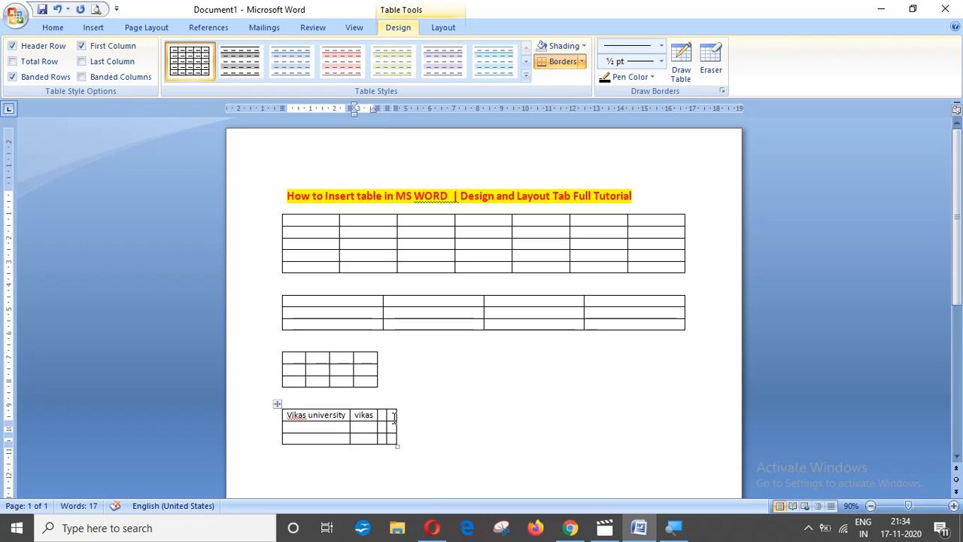
left_click(393, 416)
type("Unive")
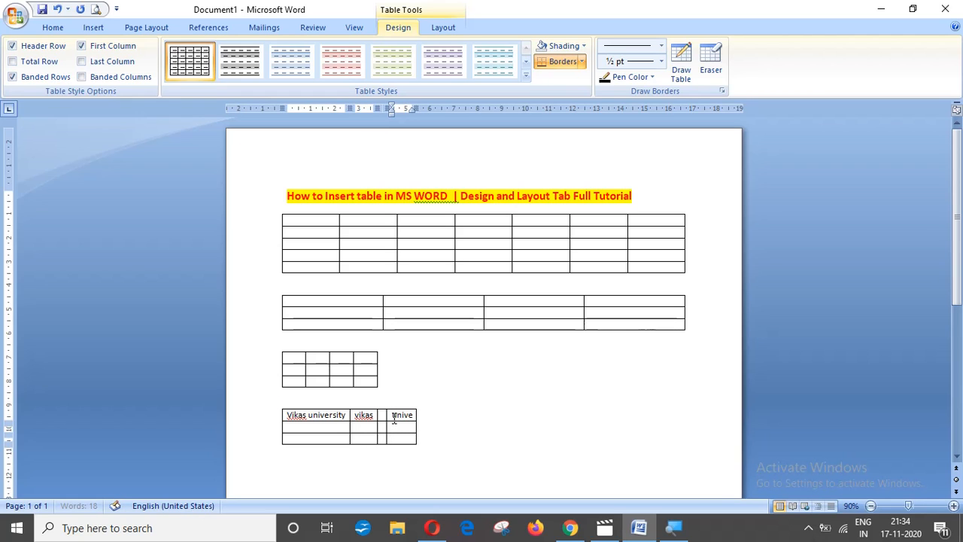
type("rsity")
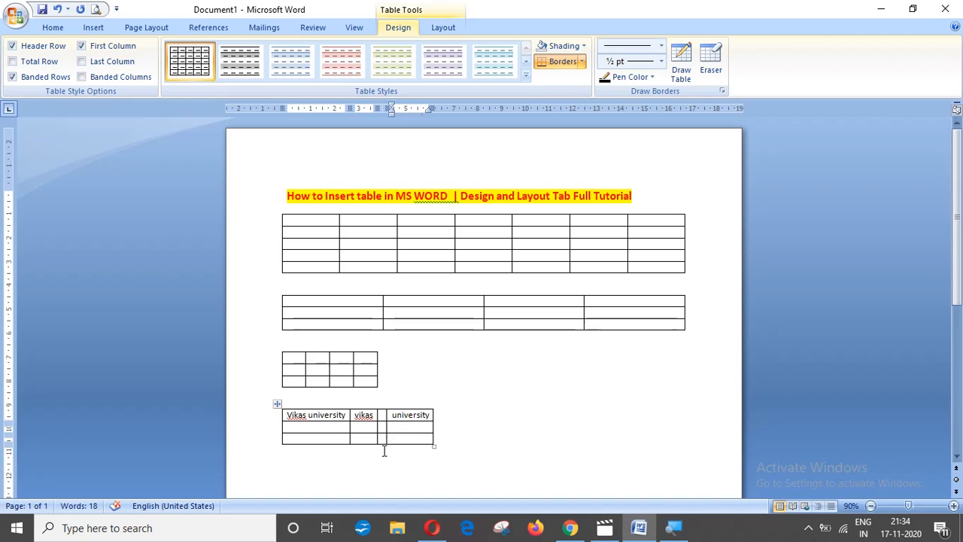
Try adding a new row at the end of the fourth table, and undo the addition.
left_click(380, 440)
left_click(399, 440)
left_click(440, 438)
key("Return")
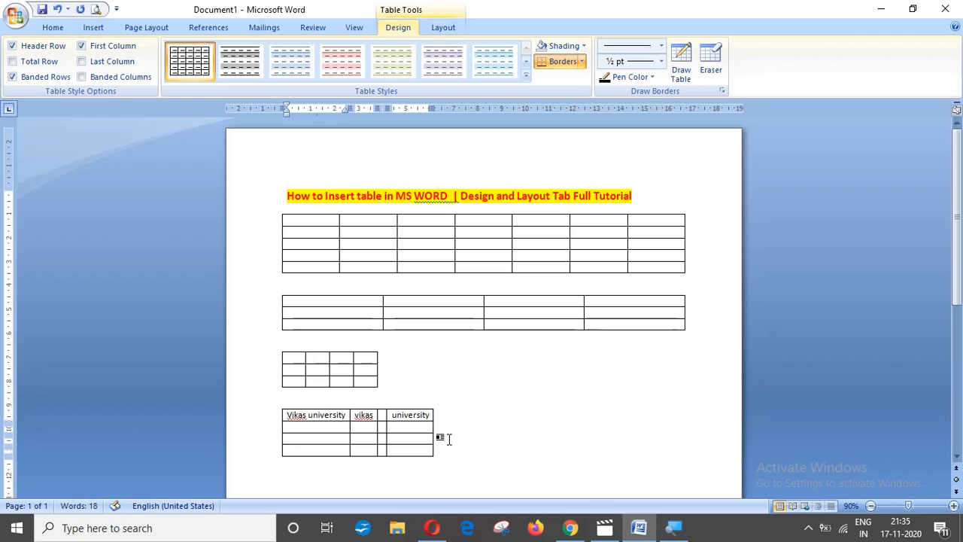
key("ctrl+z")
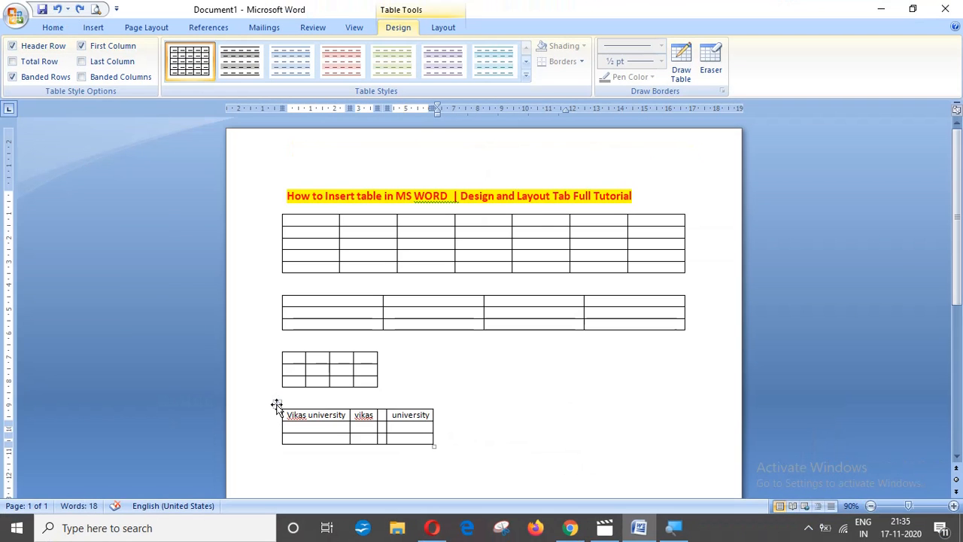
Delete the whole fourth table containing the sample text.
left_click(280, 393)
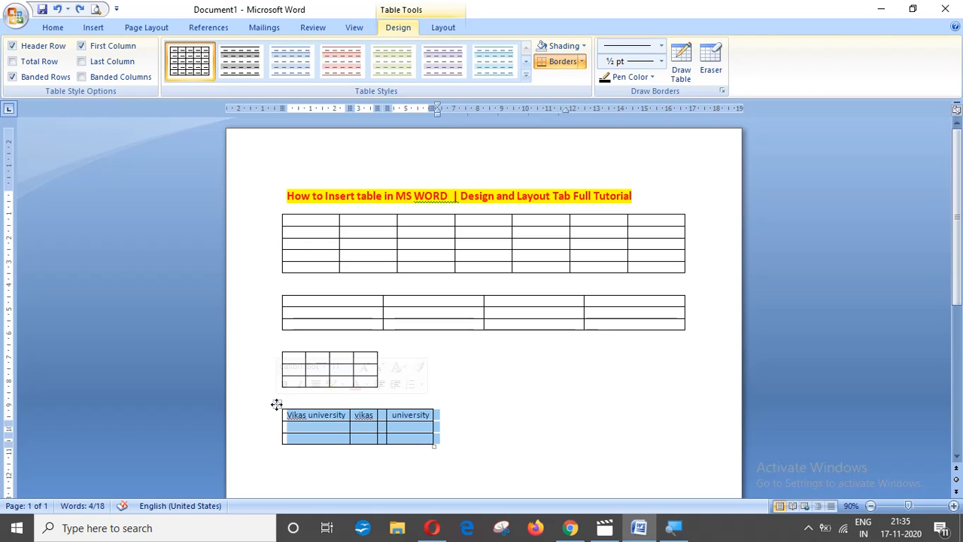
key("BackSpace")
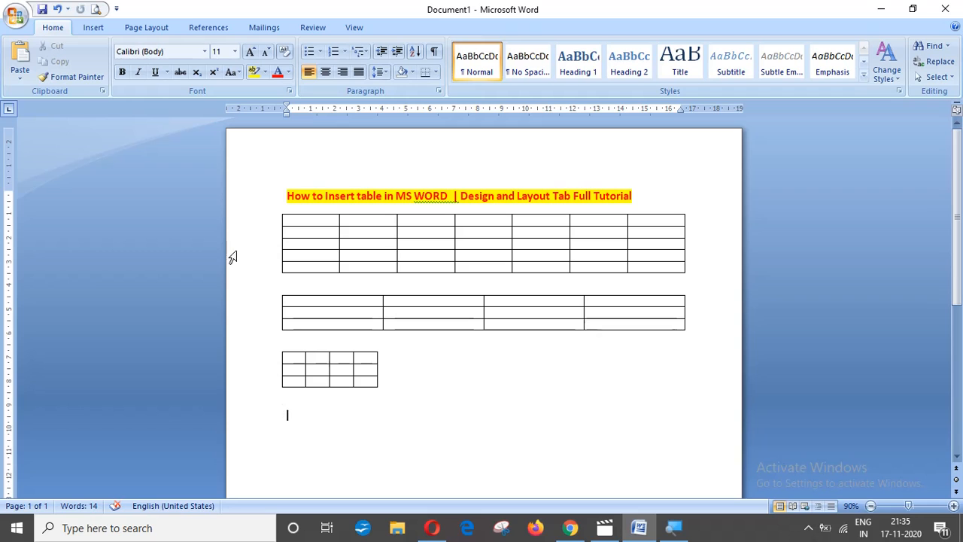
Insert a new fourth table with 4 columns and 3 rows, using AutoFit to window.
left_click(91, 28)
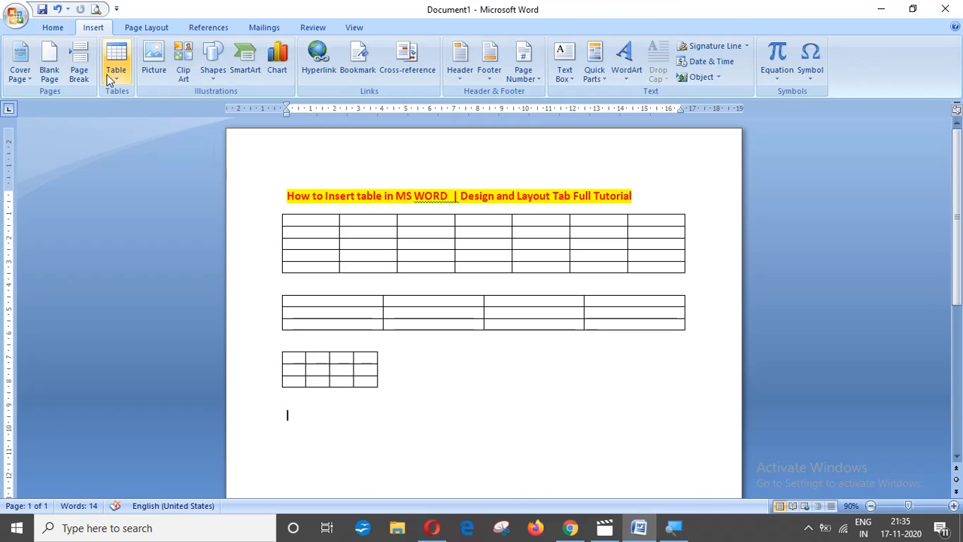
left_click(116, 60)
left_click(143, 219)
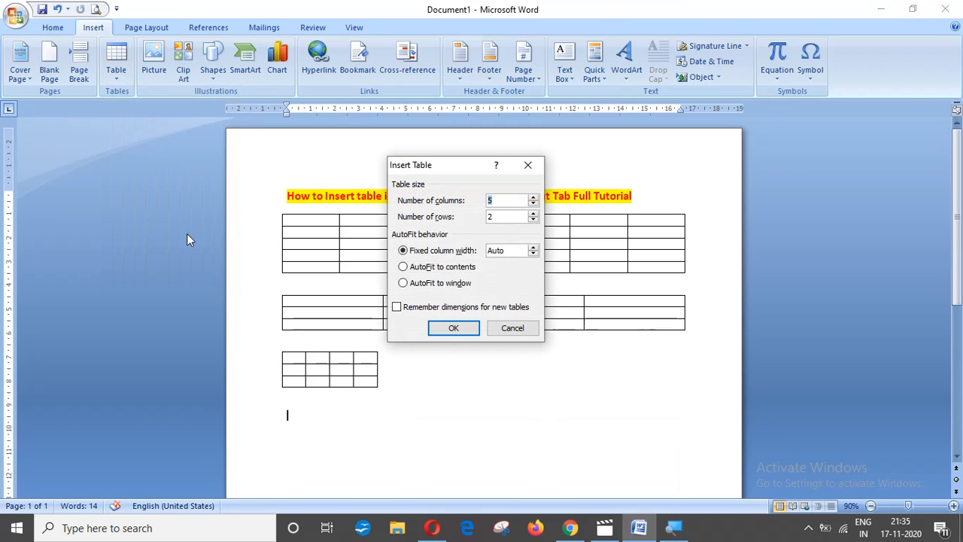
left_click(533, 213)
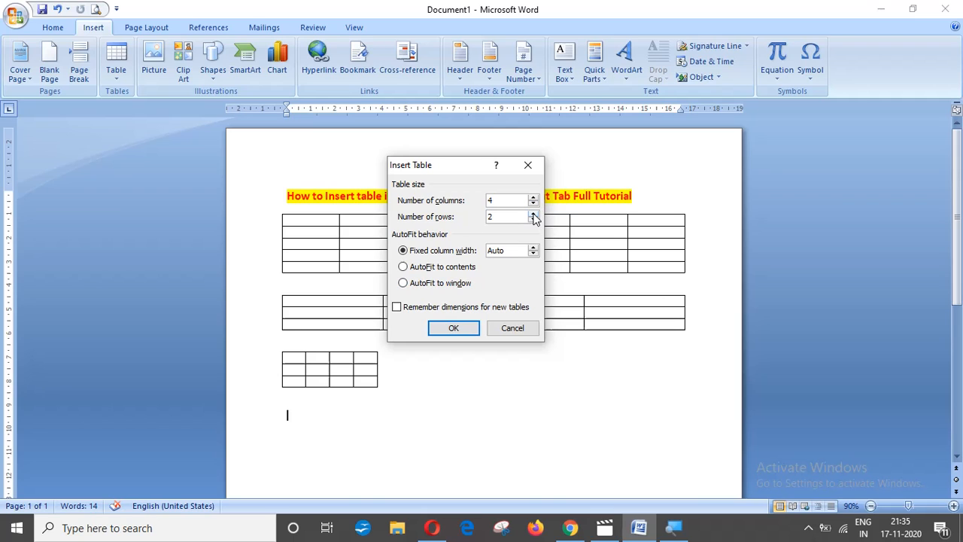
left_click(440, 284)
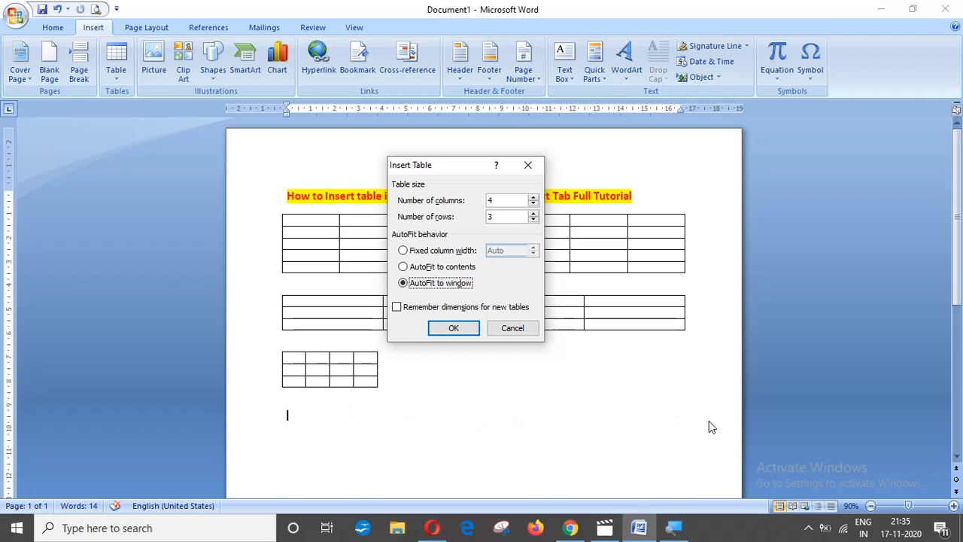
left_click(452, 330)
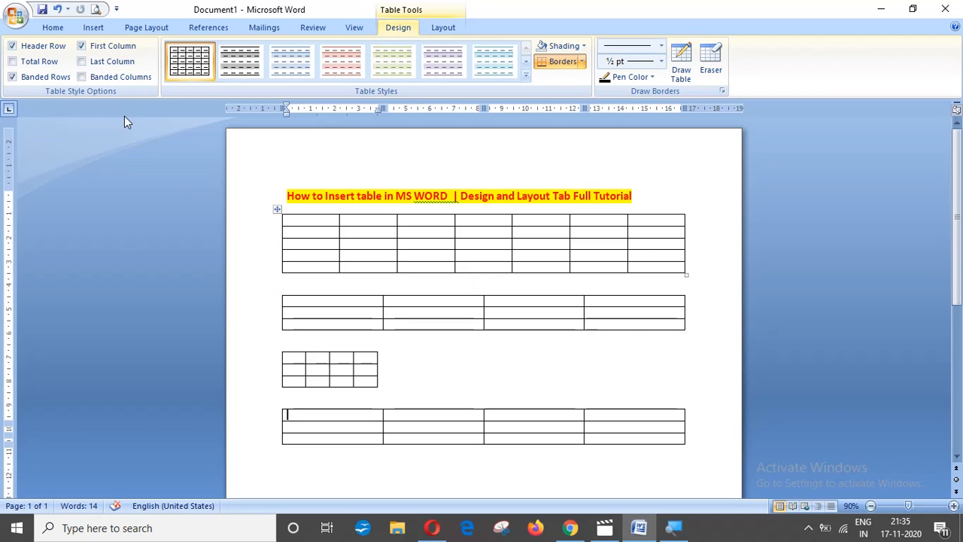
Undo the insertion of the table fitted to the window.
left_click(316, 481)
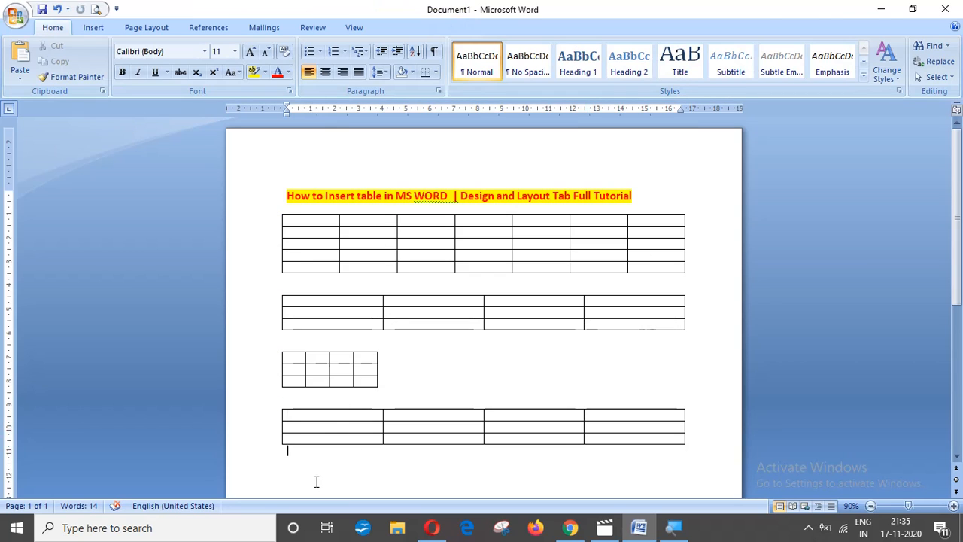
left_click(95, 29)
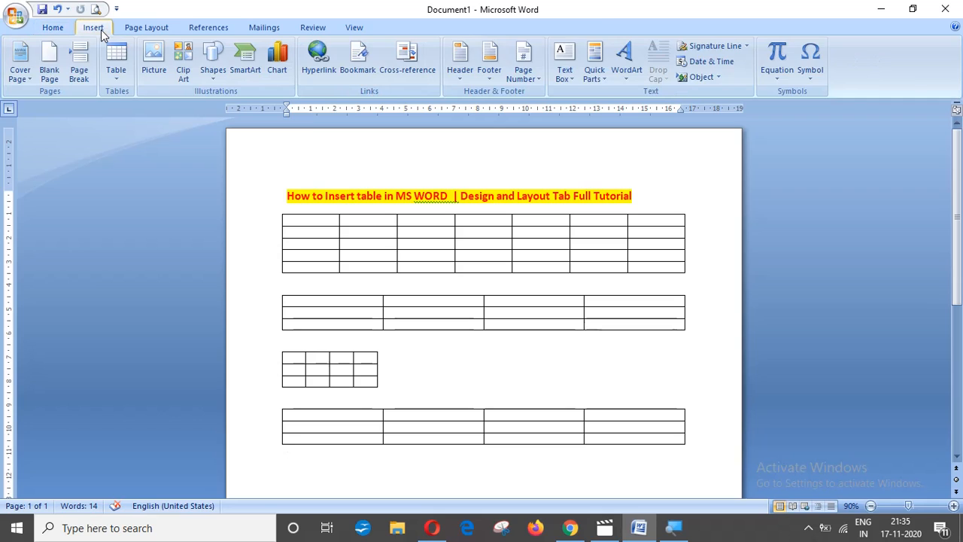
left_click(117, 76)
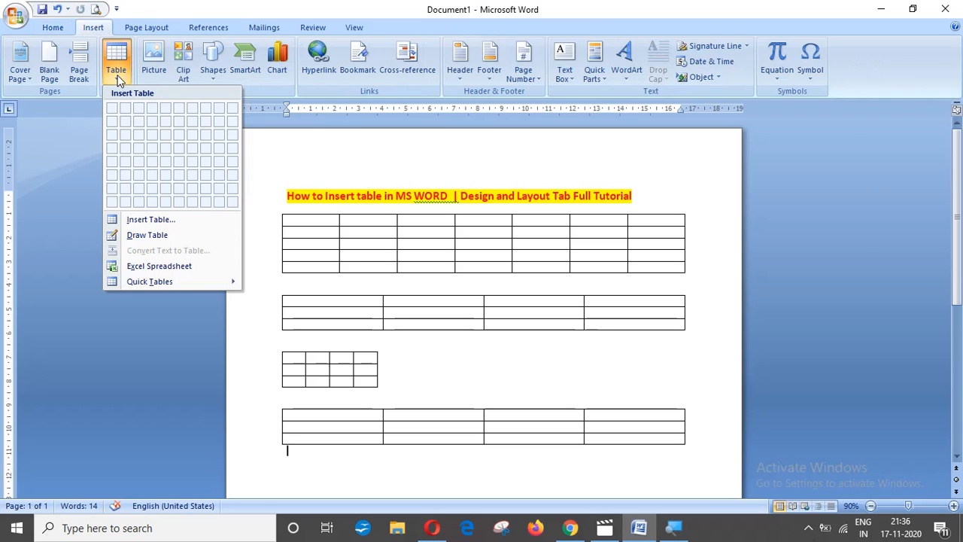
left_click(228, 394)
key("ctrl+z")
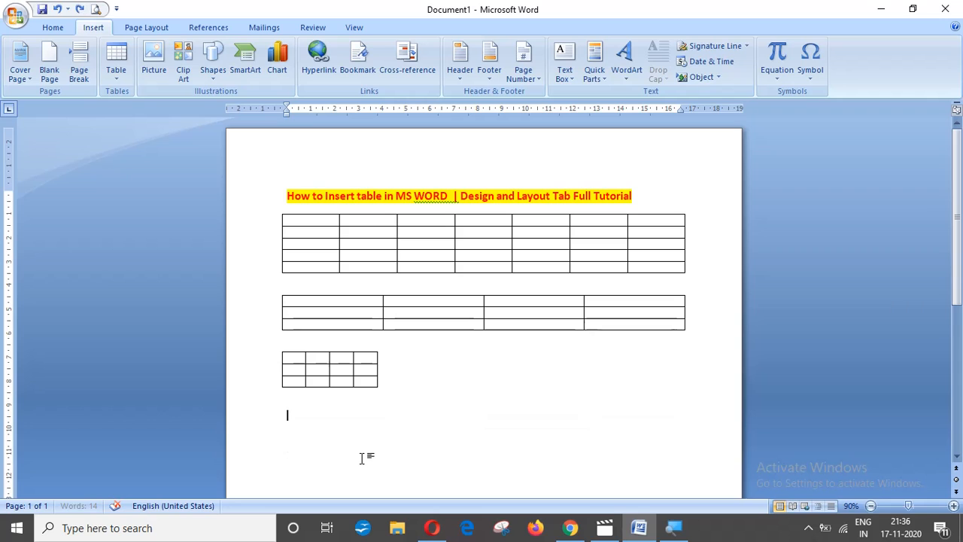
left_click(116, 59)
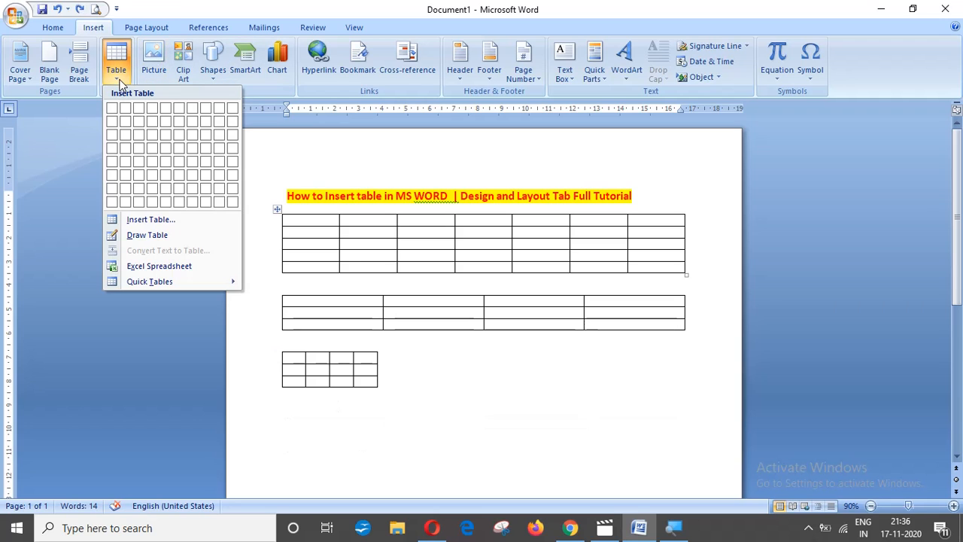
left_click(150, 220)
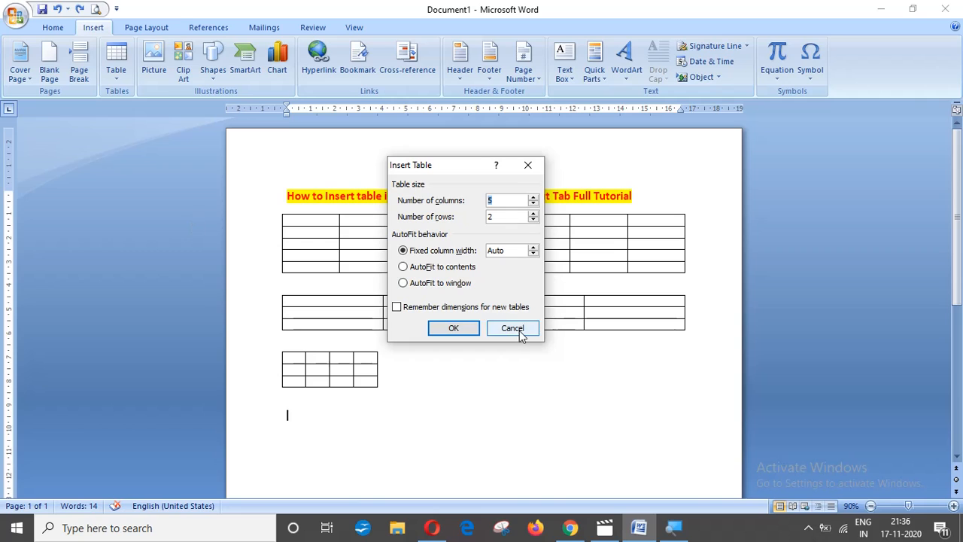
left_click(517, 331)
Use Draw Table to draw an outer table border below the third table, about 16 cm wide and 7 cm high.
left_click(117, 73)
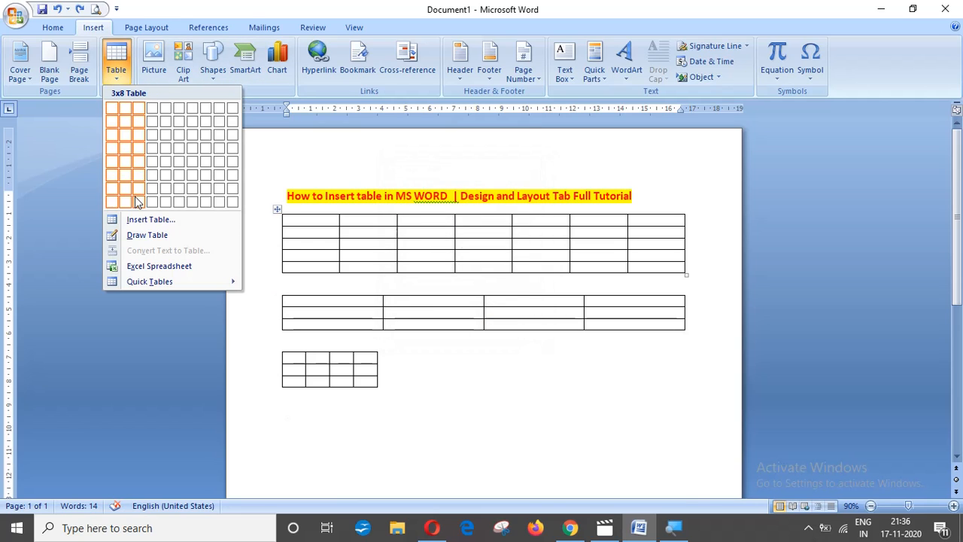
left_click(149, 238)
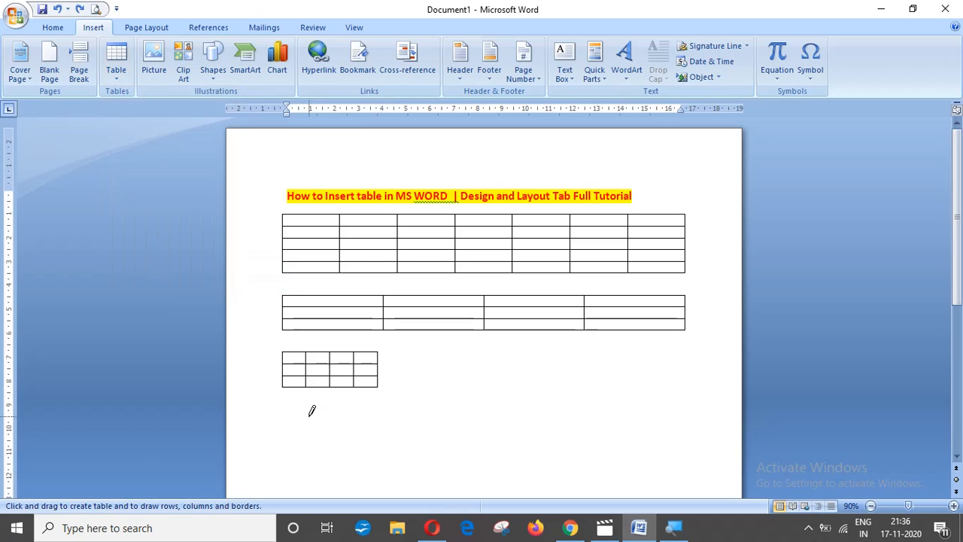
left_click_drag(959, 253, 959, 321)
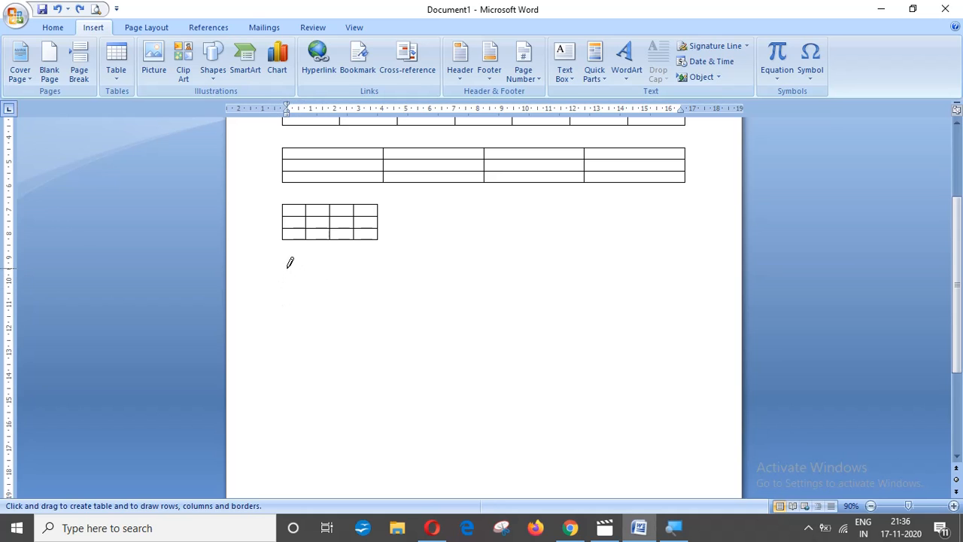
mouse_move(288, 268)
left_mouse_down()
mouse_move(389, 282)
mouse_move(672, 409)
mouse_move(680, 446)
left_mouse_up()
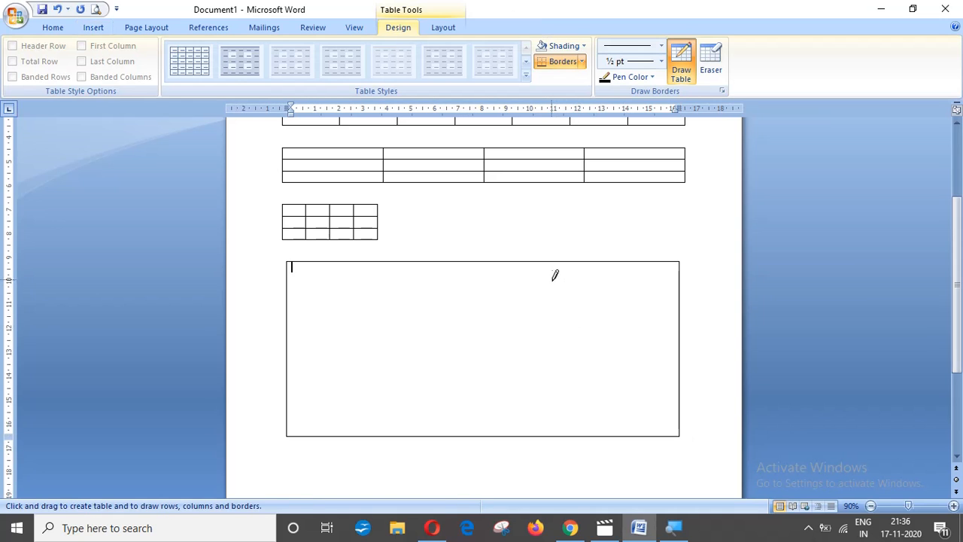
Divide the drawn table into four columns with vertical lines at about 4, 11 and 15 cm on the ruler.
mouse_move(381, 261)
left_mouse_down()
mouse_move(383, 384)
mouse_move(492, 283)
left_mouse_up()
key("ctrl+z")
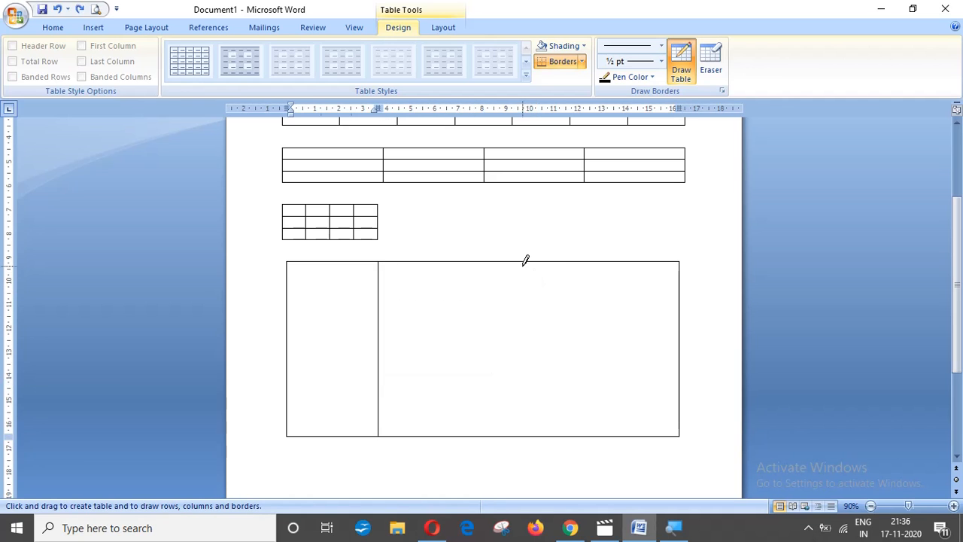
left_click_drag(641, 263, 641, 369)
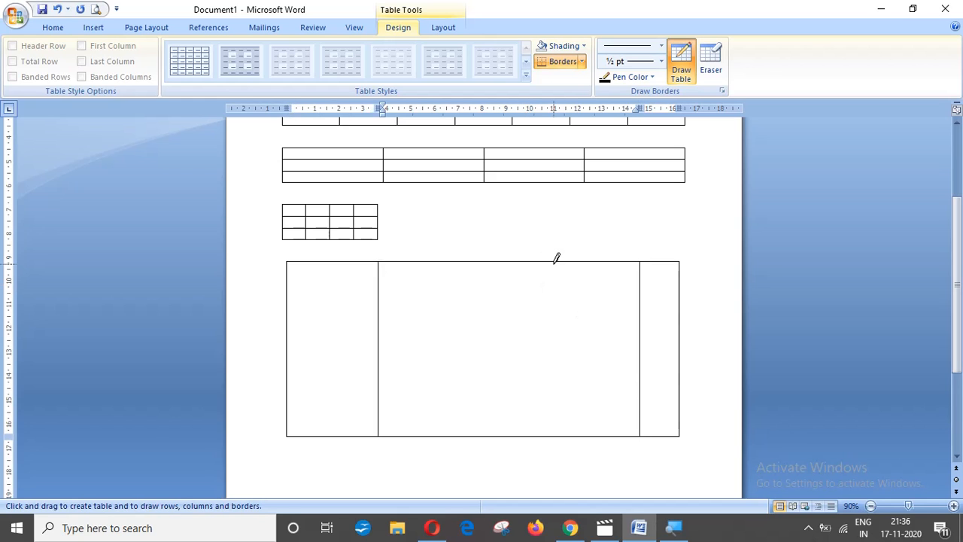
left_click_drag(554, 264, 556, 372)
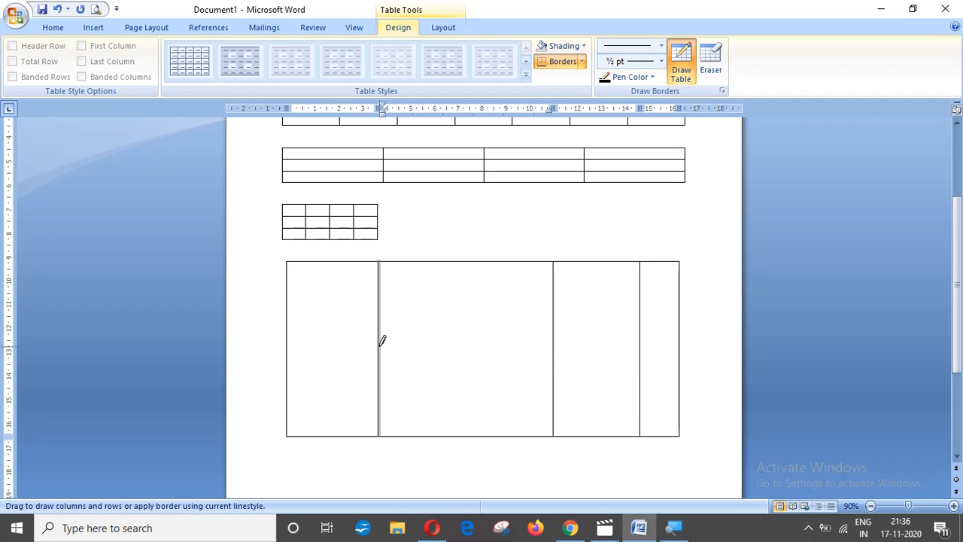
Draw lines splitting the drawn table's wide second column into three rows, the third into two, and the first column vertically in half.
left_click_drag(380, 346, 552, 347)
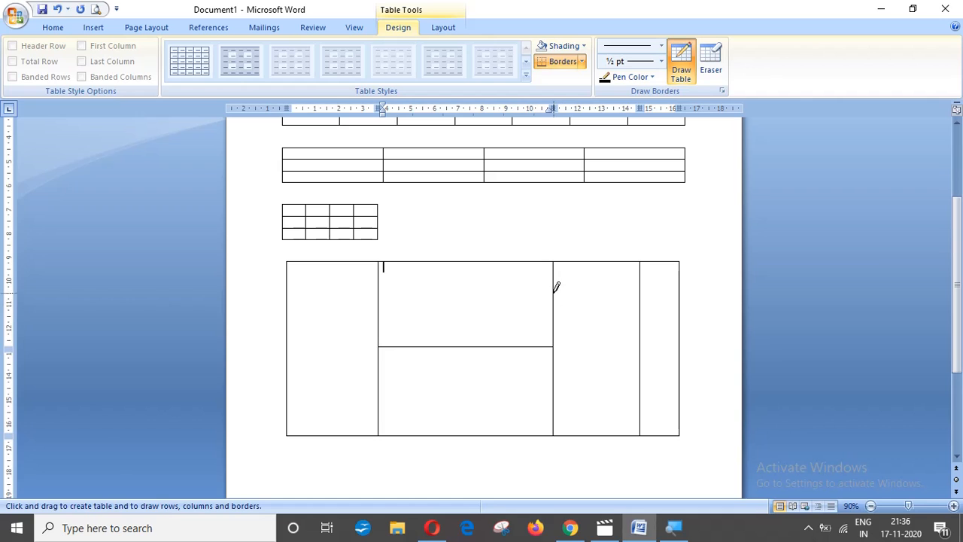
left_click_drag(556, 292, 639, 293)
left_click_drag(380, 293, 502, 292)
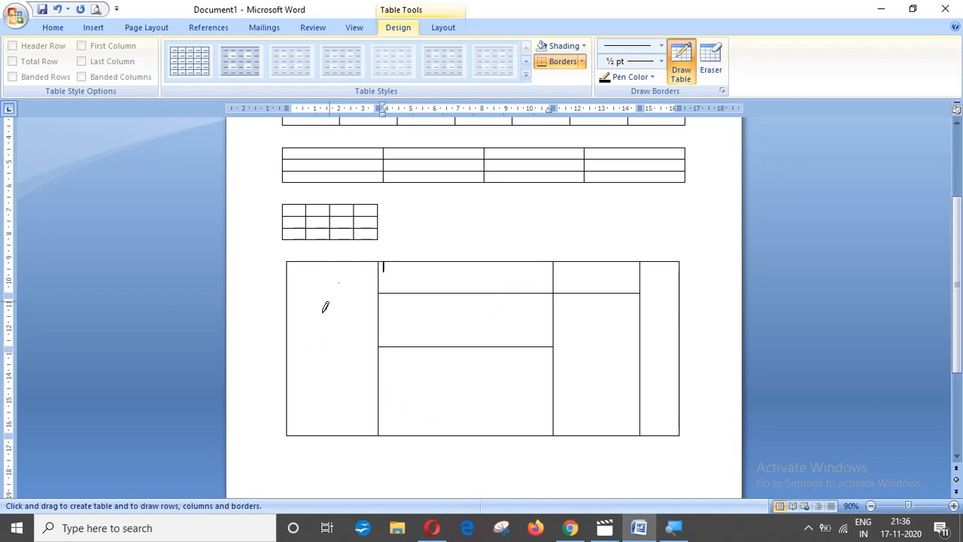
left_click_drag(332, 260, 332, 389)
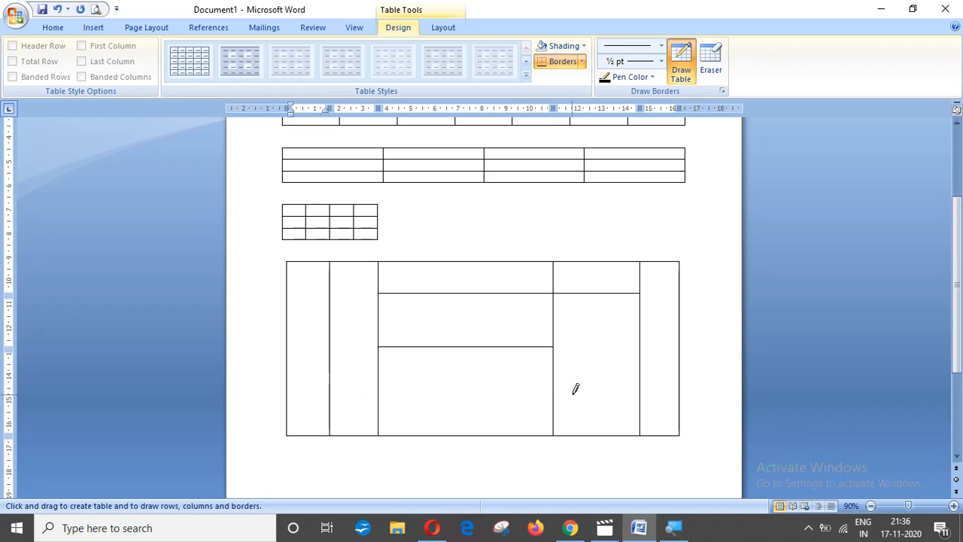
left_click_drag(557, 392, 628, 392)
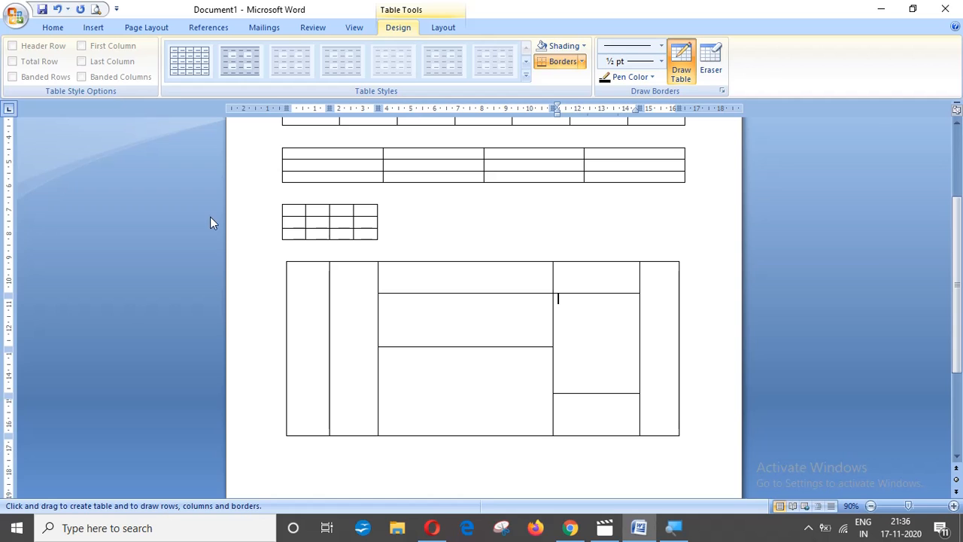
Insert an Excel spreadsheet on a new line below the drawn table.
left_click(94, 29)
left_click(116, 59)
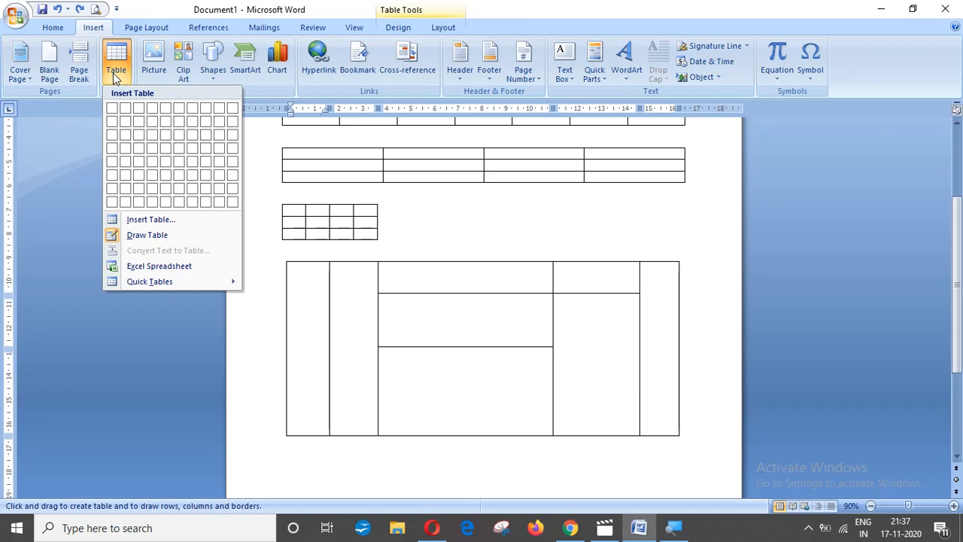
left_click(368, 455)
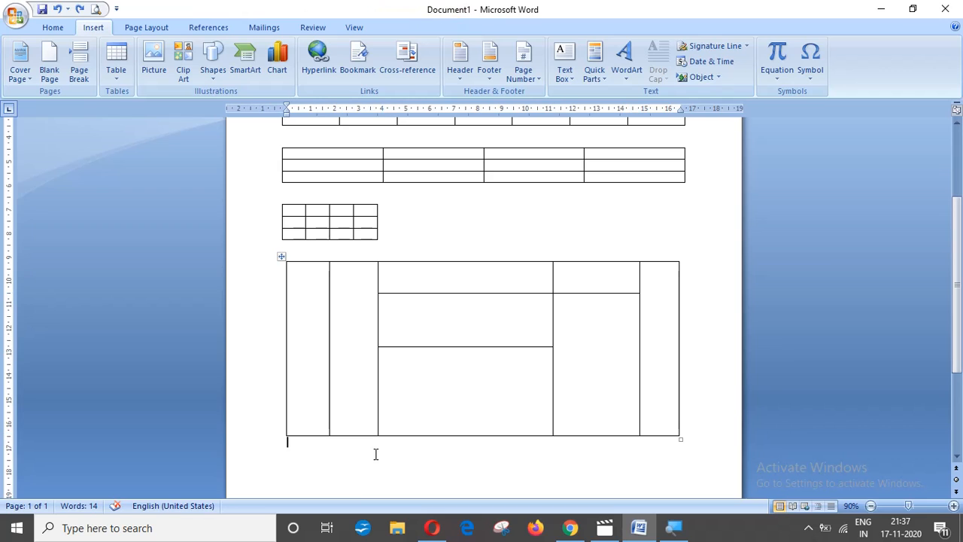
scroll(404, 446, "down", 2)
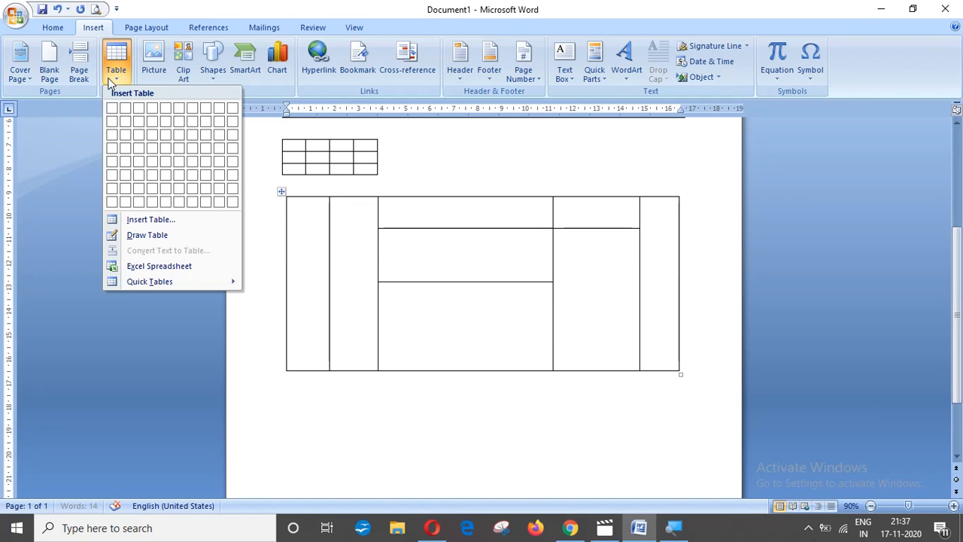
left_click(156, 267)
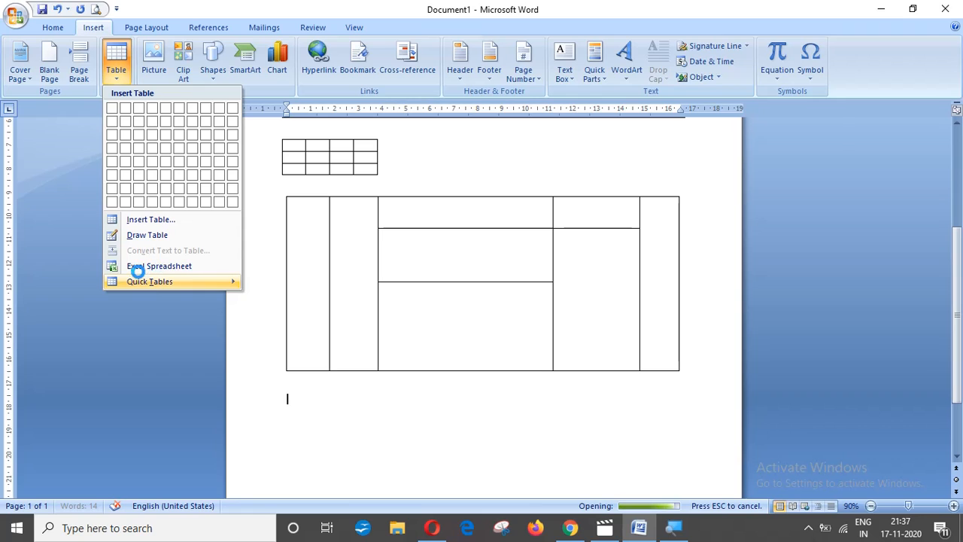
mouse_move(169, 283)
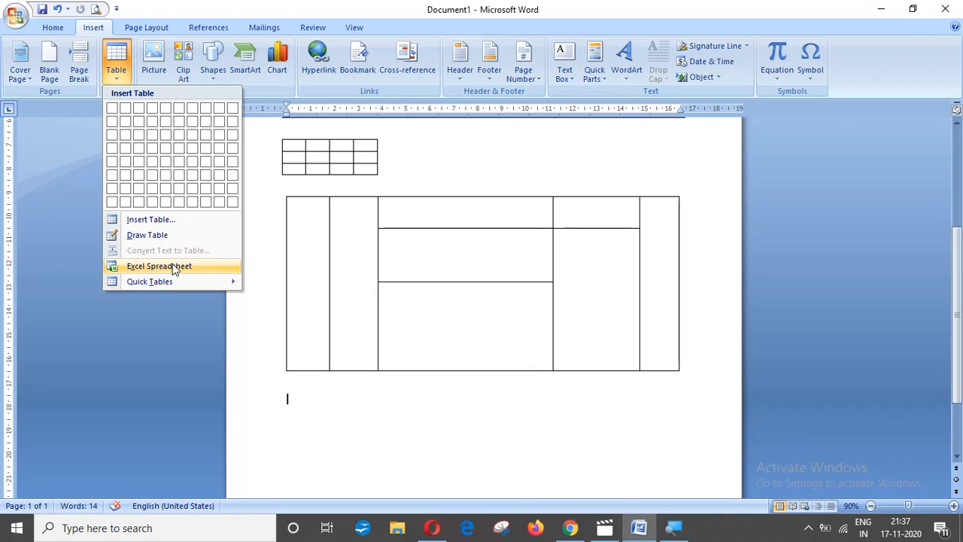
left_click(172, 265)
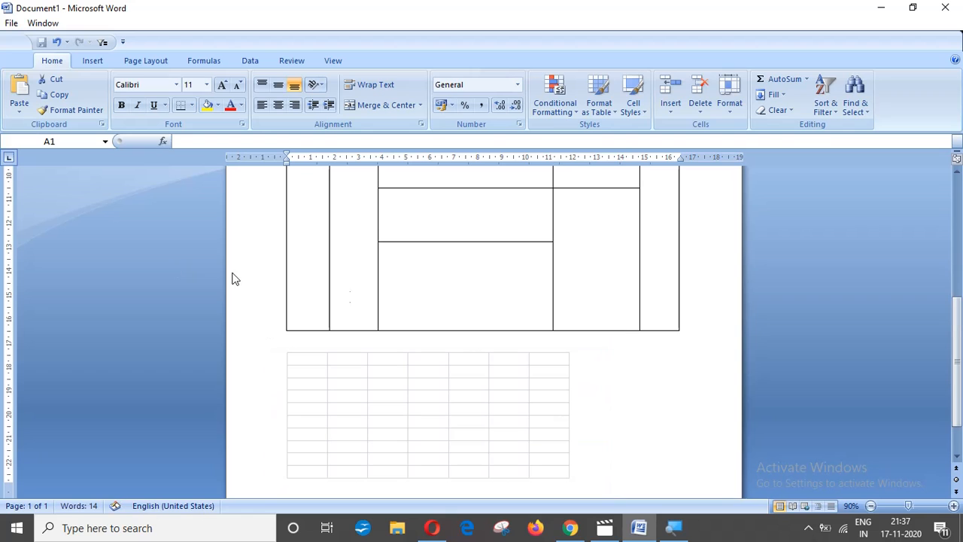
Close the embedded spreadsheet, reopen it for editing, and select cells in it including B2, E6 and finally C5.
left_click(475, 400)
left_click(473, 325)
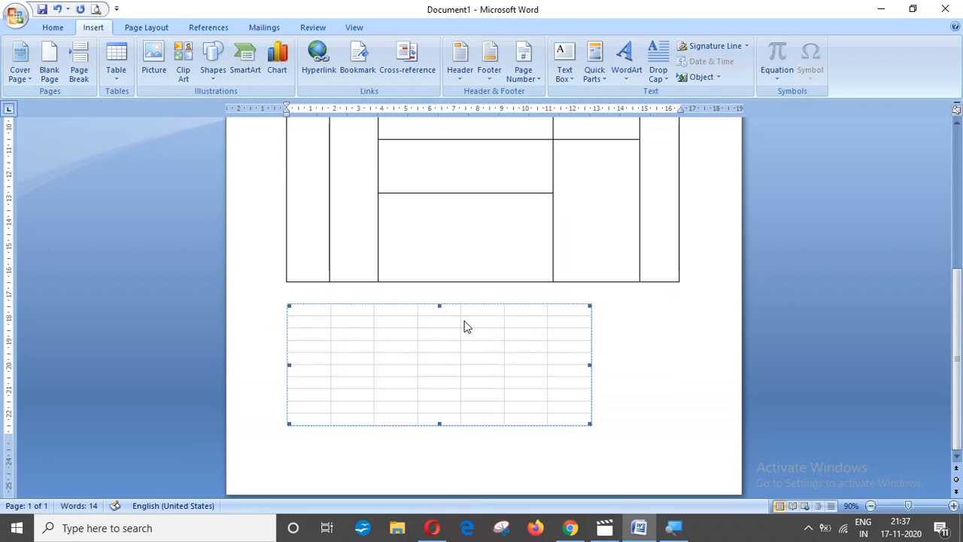
double_click(357, 347)
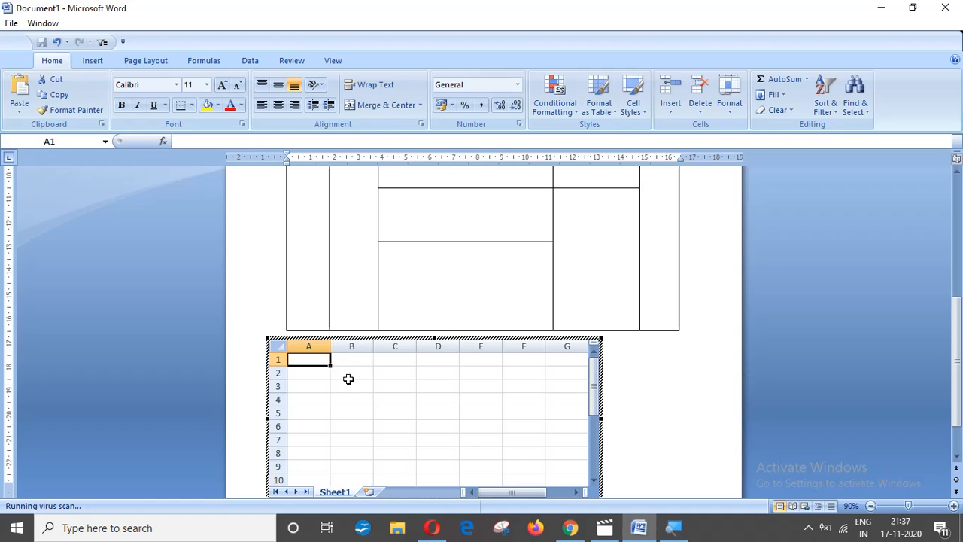
left_click(349, 371)
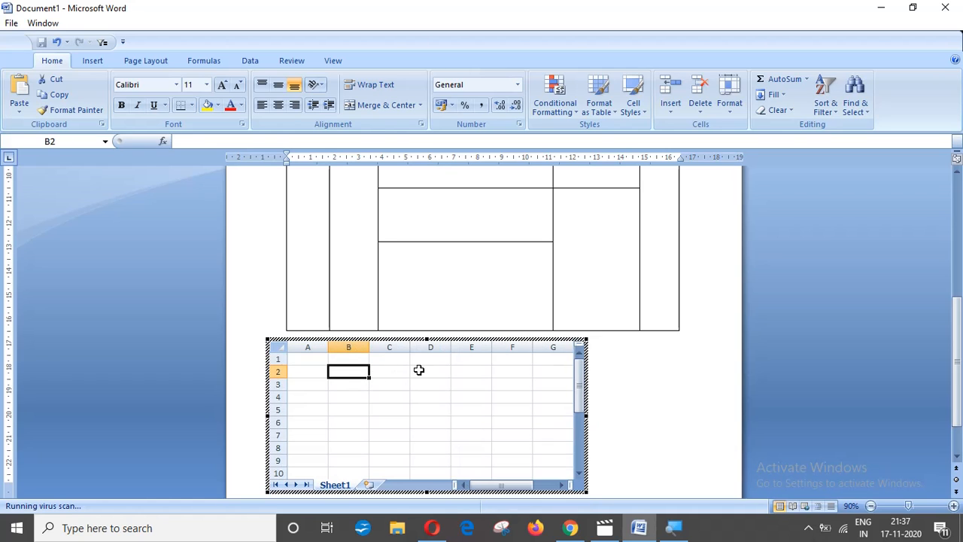
left_click(460, 372)
left_click(463, 422)
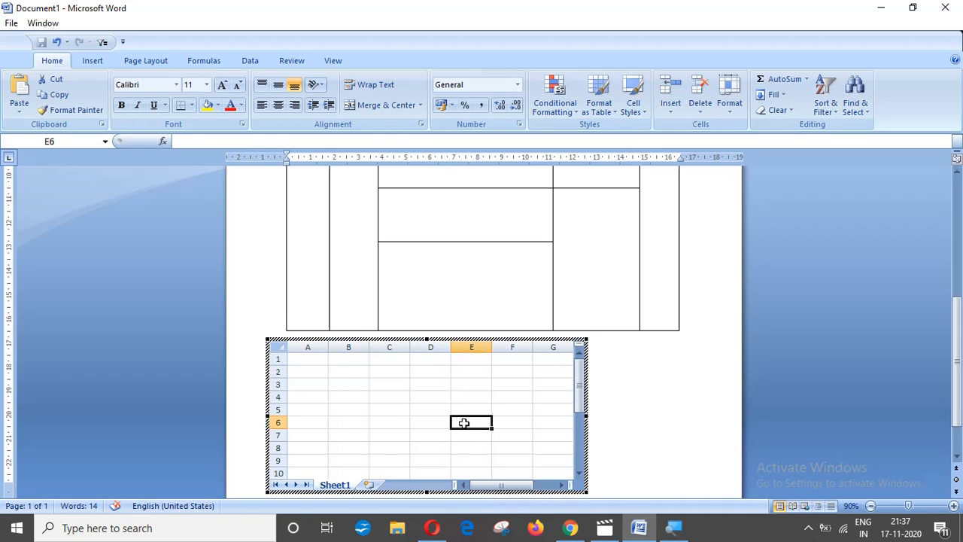
left_click(375, 406)
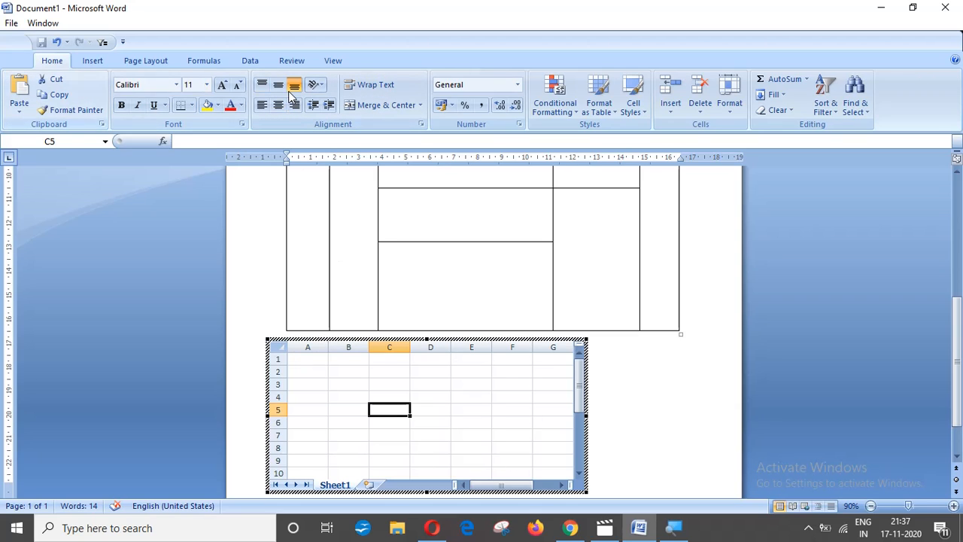
Select cell D6 in the embedded spreadsheet and examine its available Home, Insert, Page Layout, Formulas and Data commands.
left_click(432, 419)
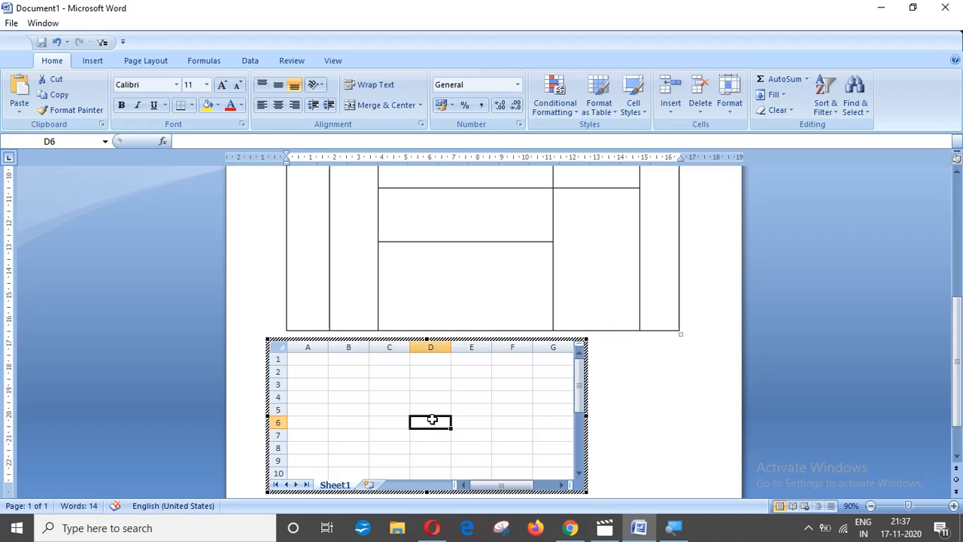
left_click(204, 61)
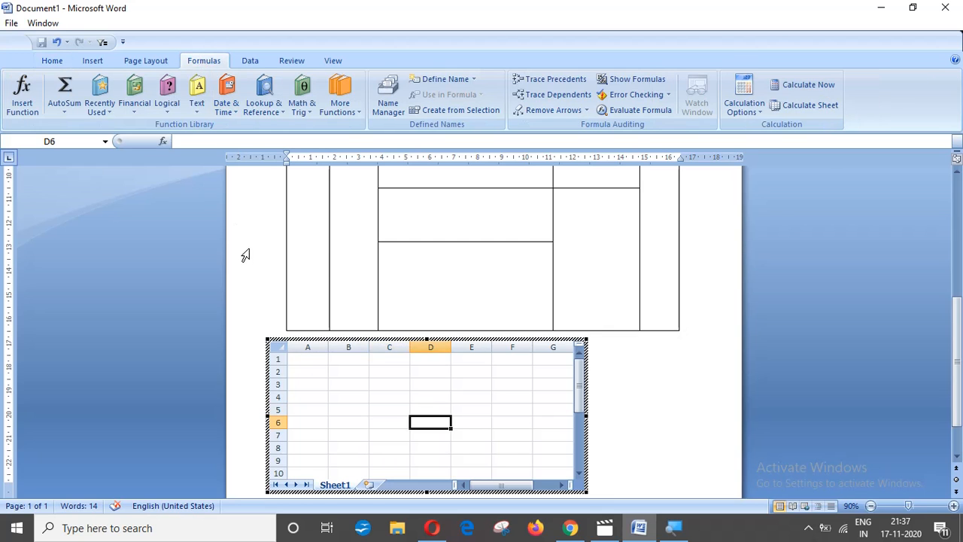
left_click(250, 61)
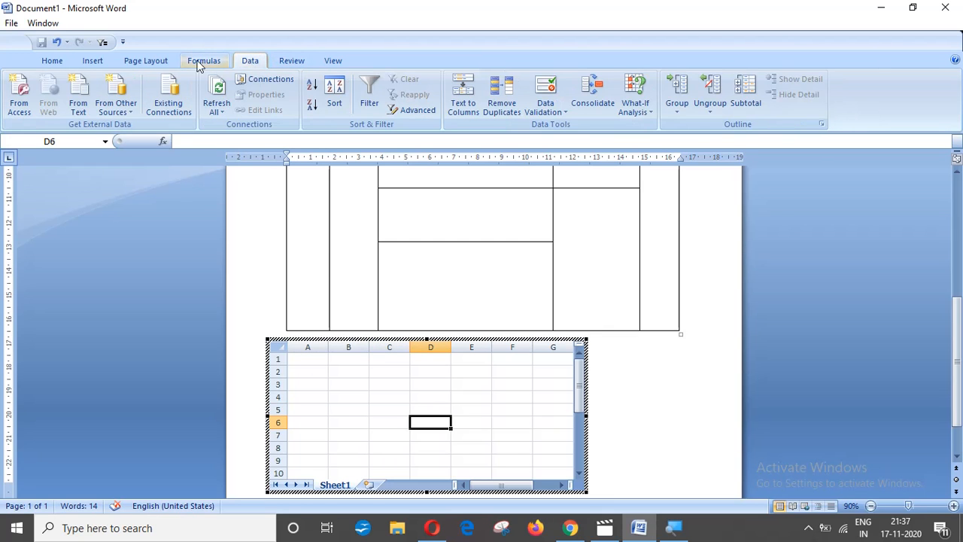
left_click(158, 60)
left_click(95, 63)
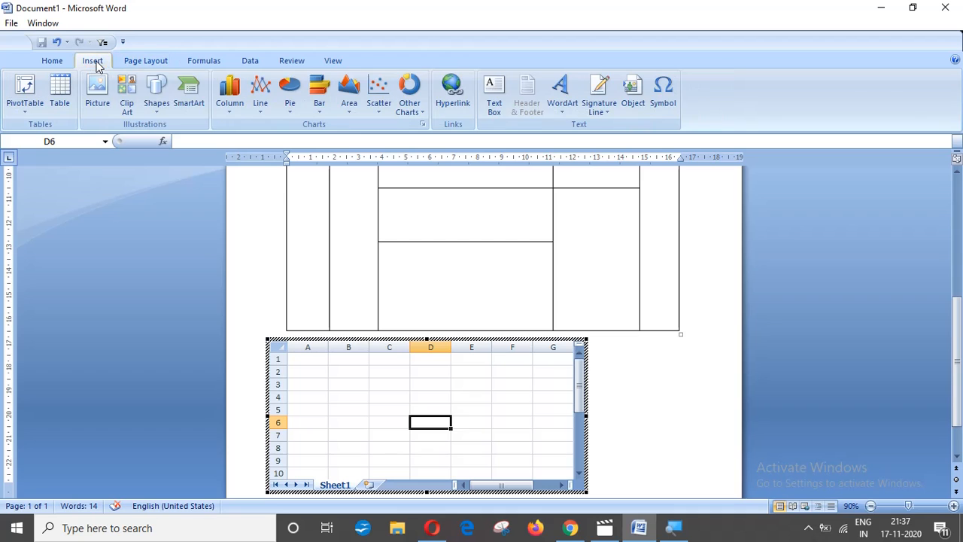
left_click(53, 62)
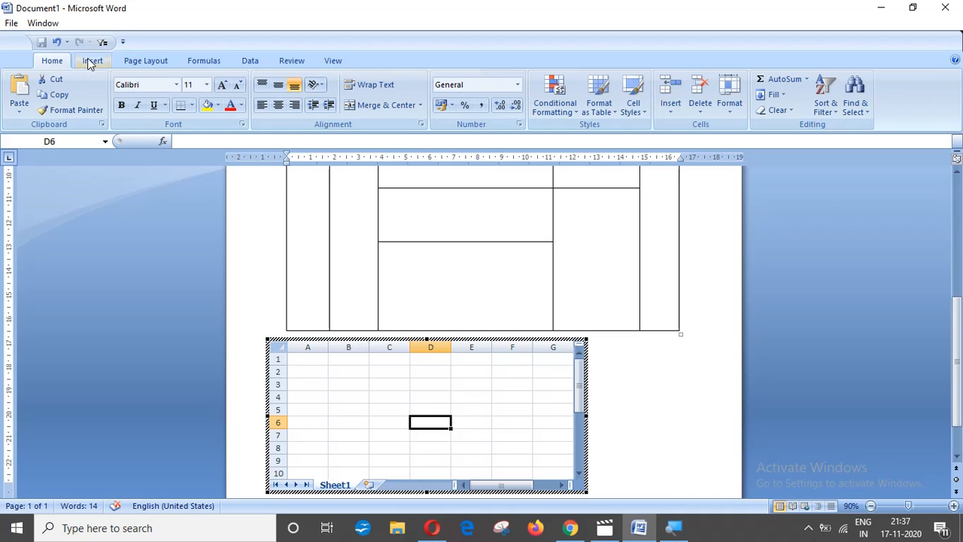
left_click(89, 64)
left_click(139, 61)
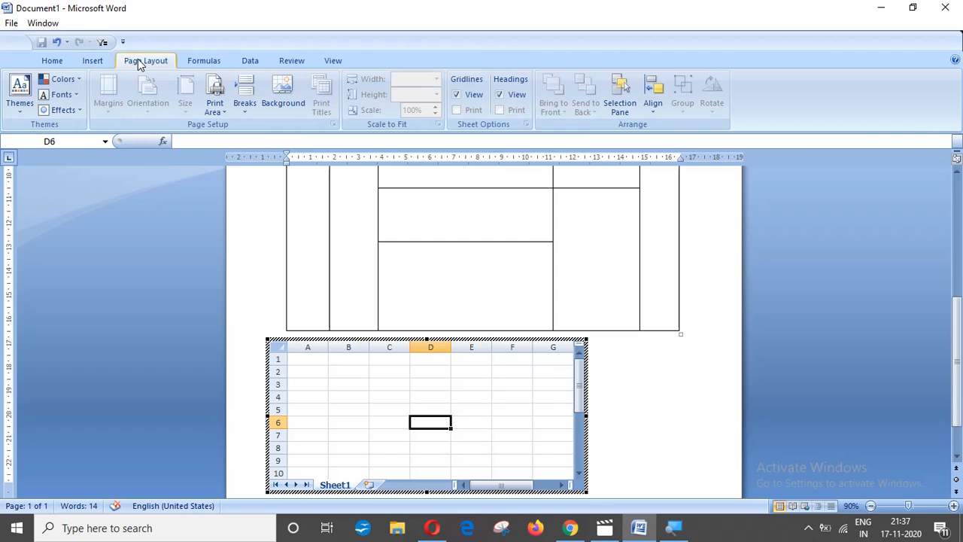
left_click(197, 62)
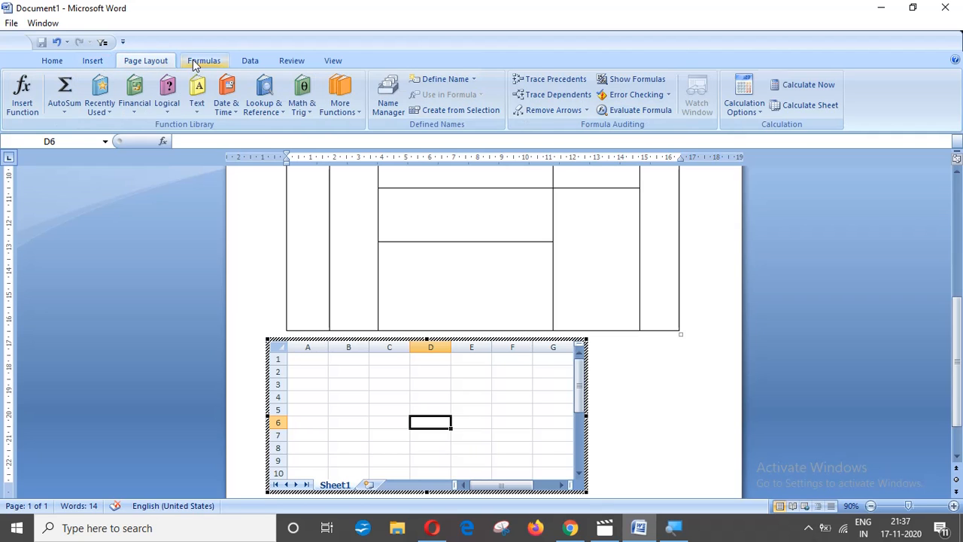
Enter 23 in cell B4 and 23 in cell B5 of the embedded spreadsheet.
left_click(367, 396)
type("=")
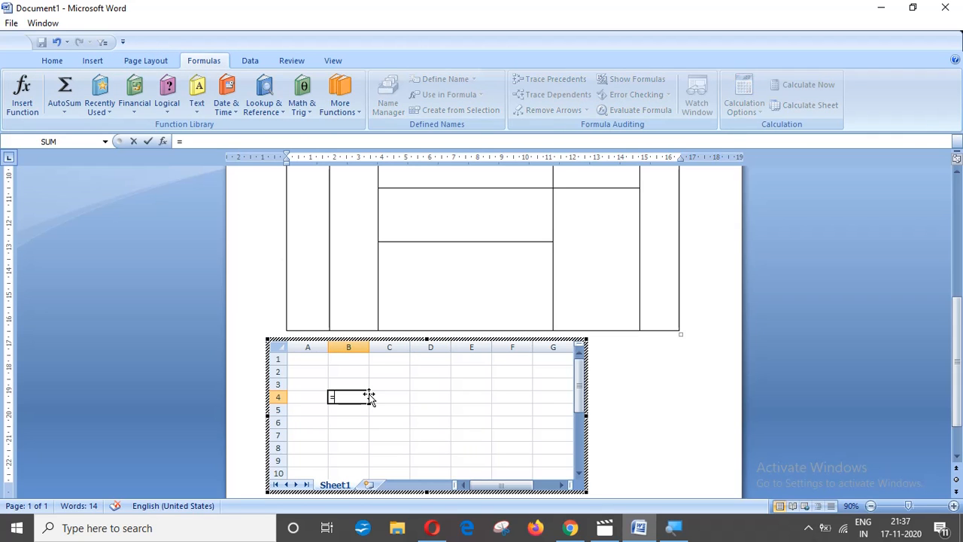
key("Escape")
type("25")
key("Return")
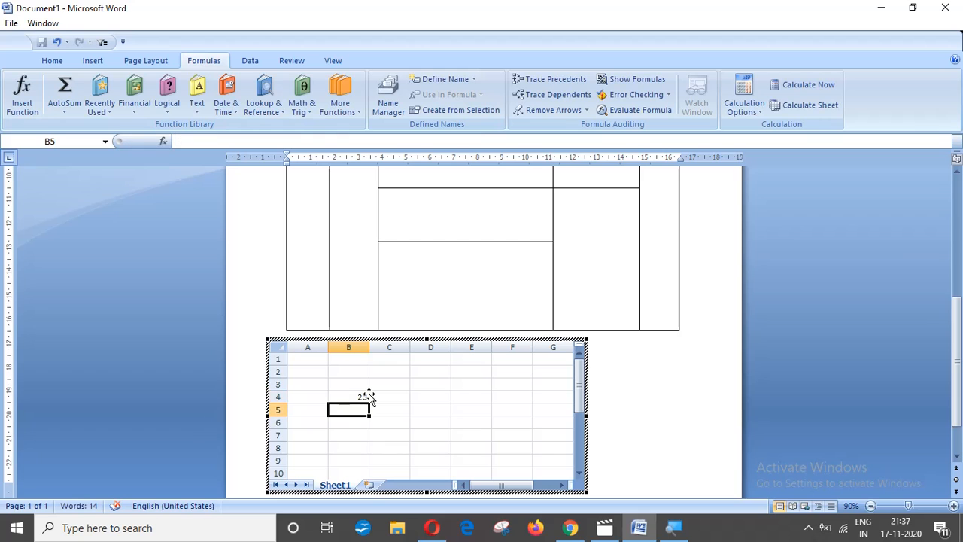
type("23")
key("Return")
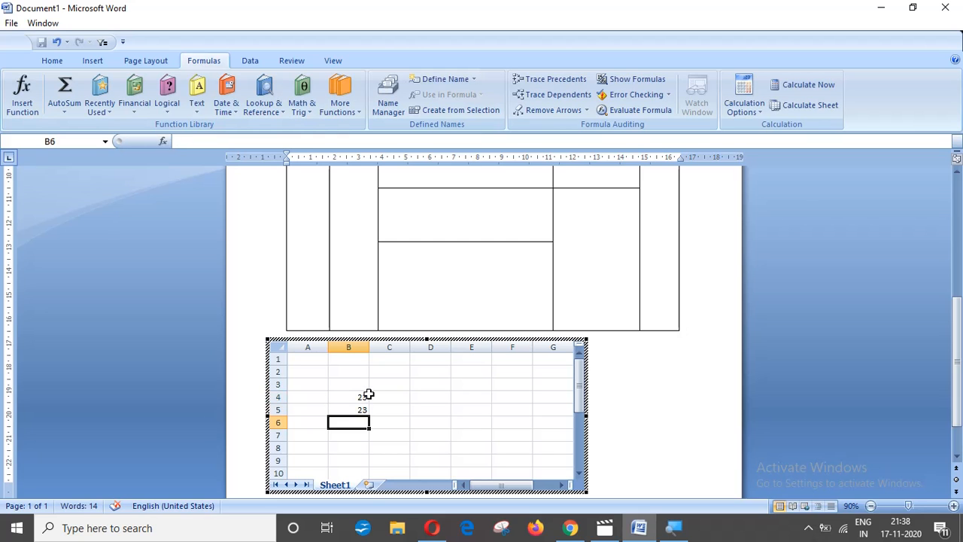
Add the formula =SUM(B4:B5) in cell B6 and leave the embedded spreadsheet to return to the document.
type("=sum")
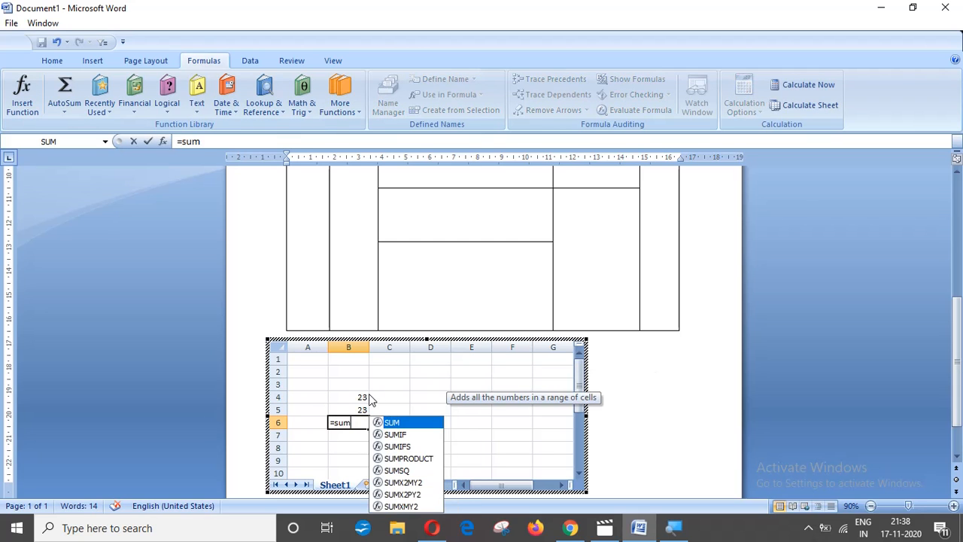
key("Tab")
left_click_drag(366, 395, 358, 407)
type(")")
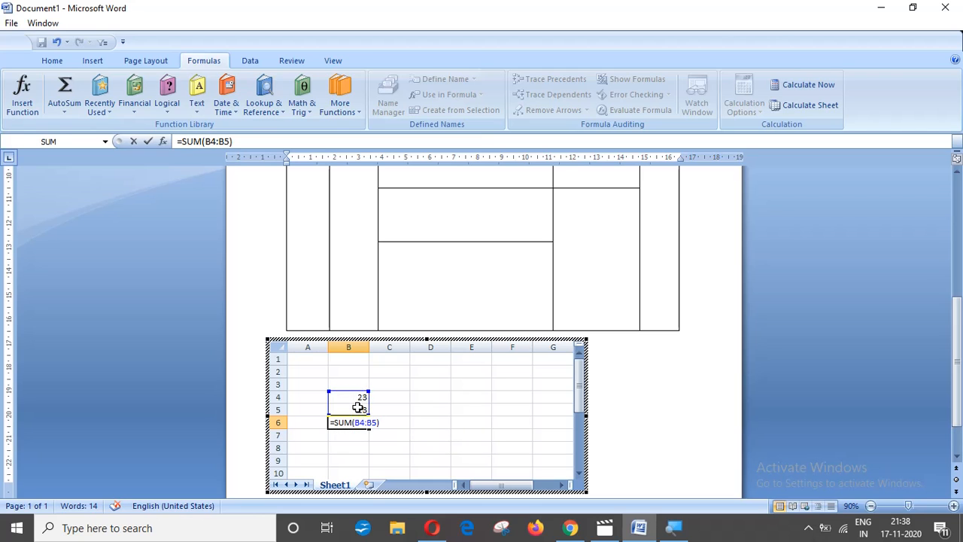
key("Return")
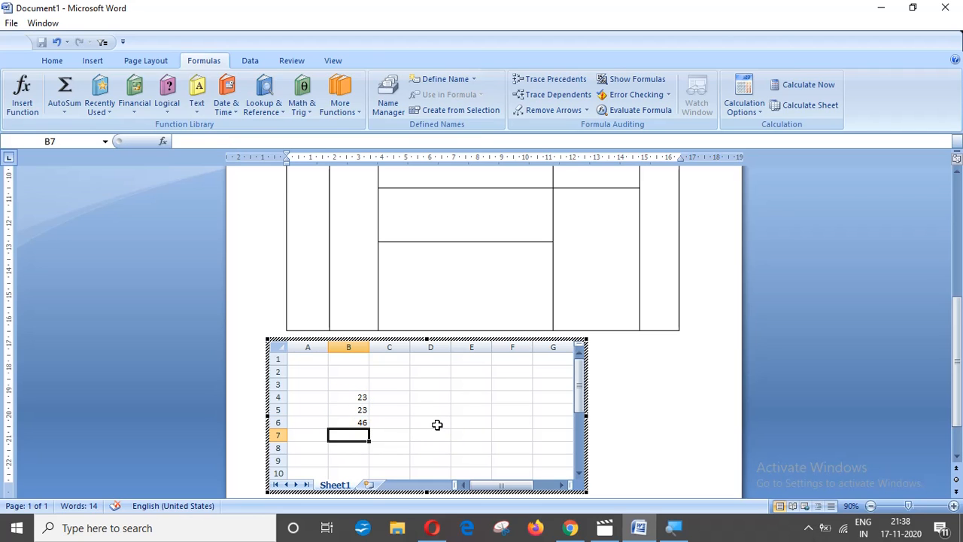
left_click_drag(956, 355, 957, 370)
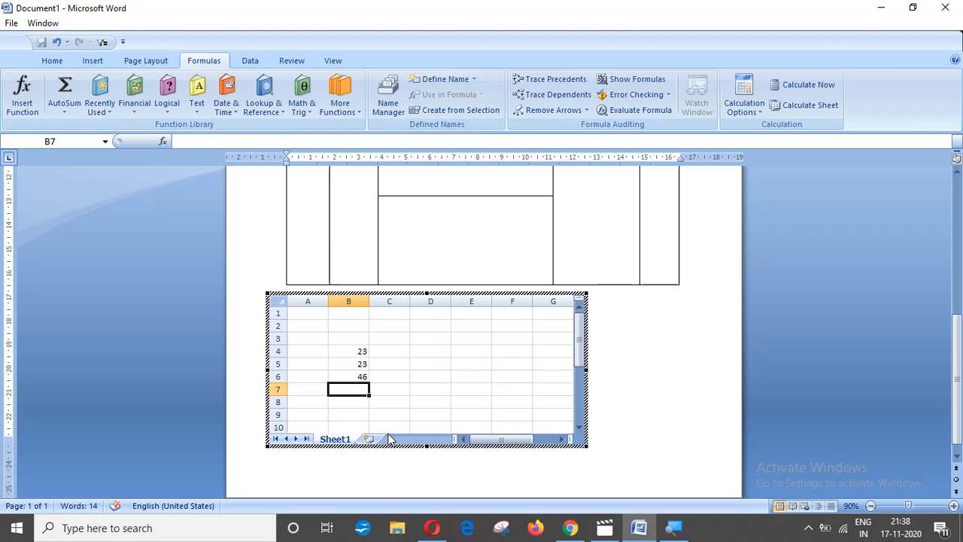
left_click(643, 425)
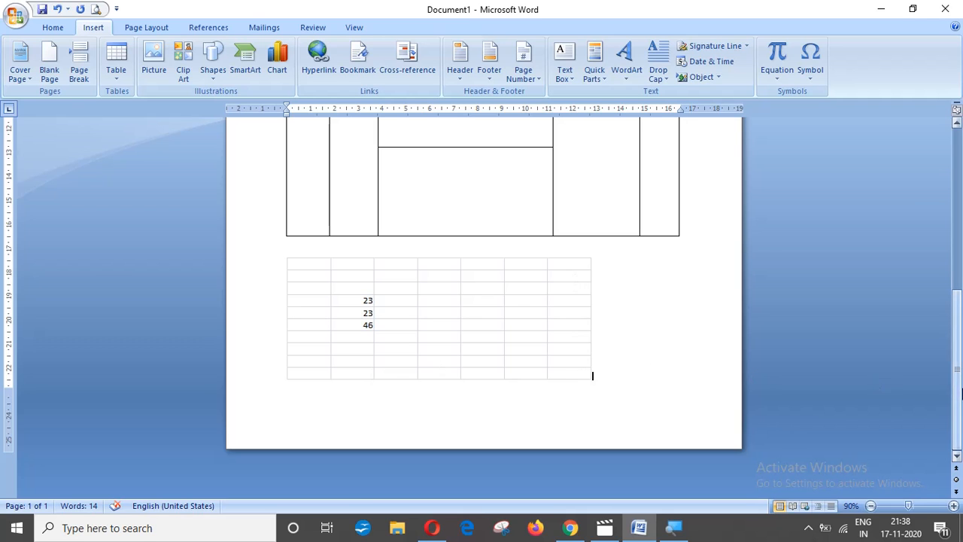
Insert the built-in Double Table quick table after the embedded spreadsheet.
left_click_drag(958, 403, 959, 364)
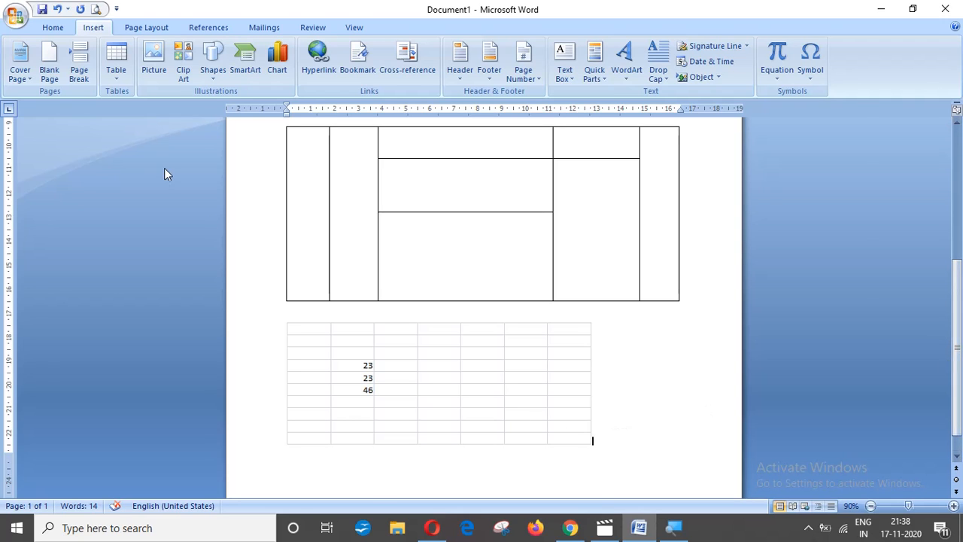
left_click(117, 74)
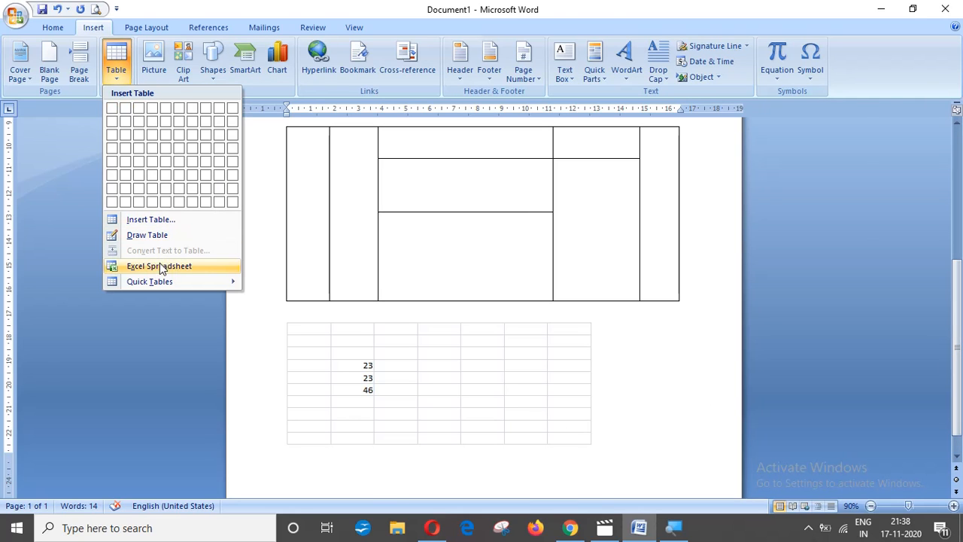
mouse_move(164, 281)
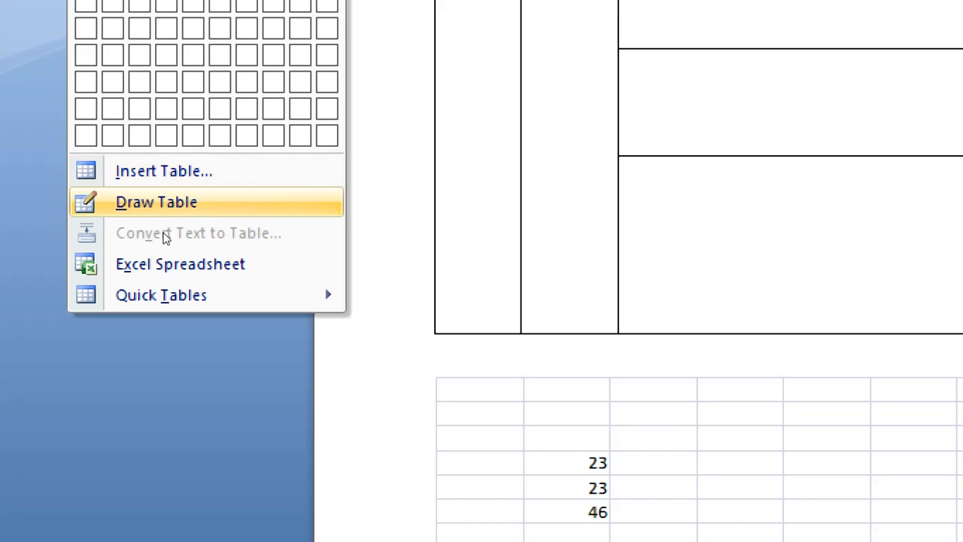
mouse_move(174, 286)
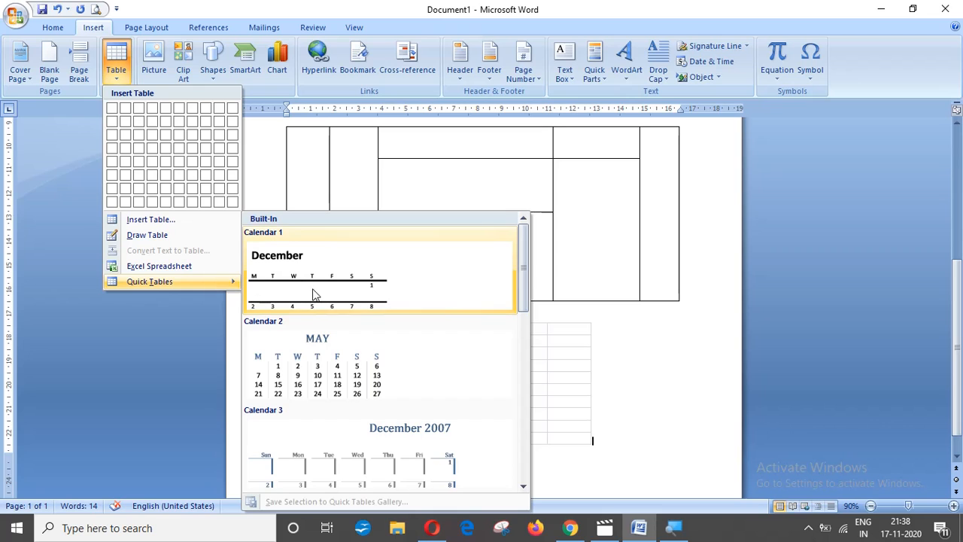
left_click_drag(525, 273, 525, 377)
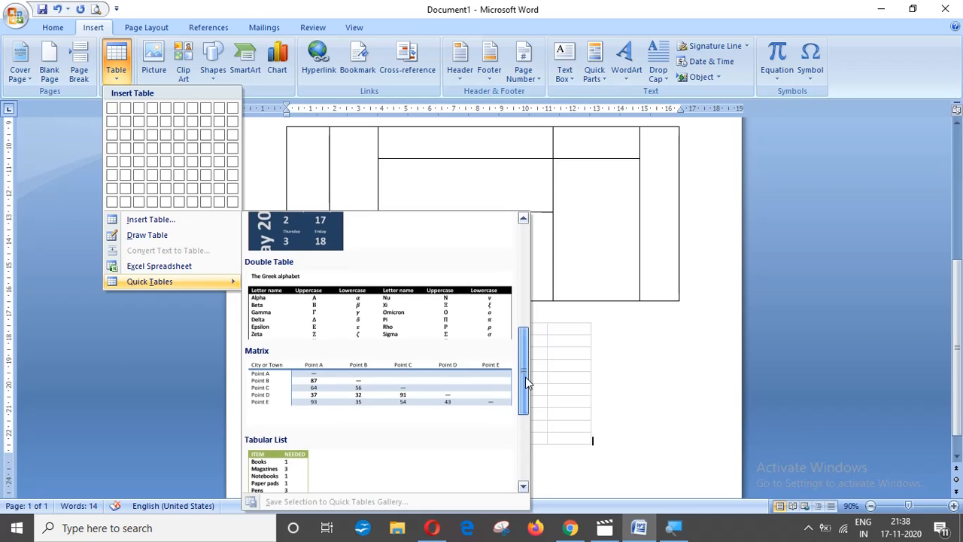
left_click(425, 325)
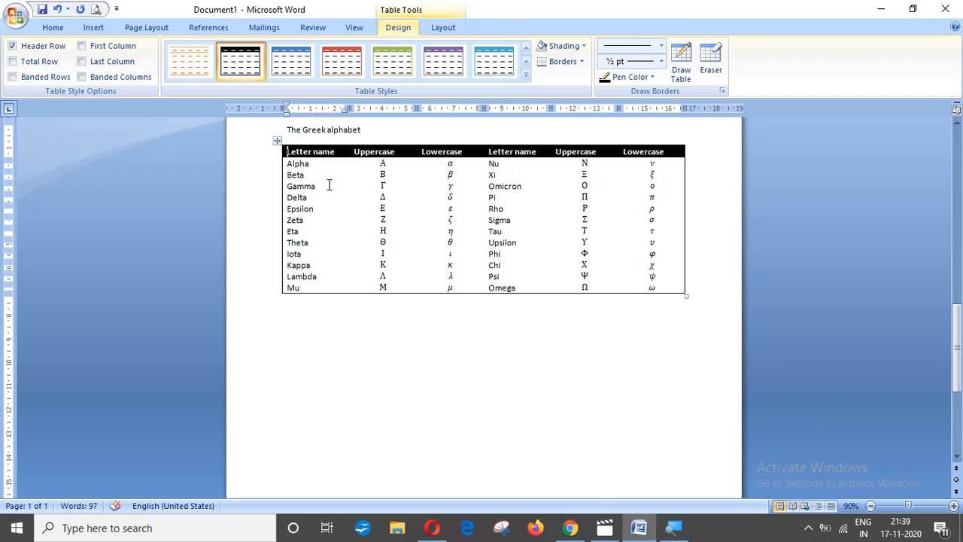
Replace the first header cell of the Greek alphabet table with "Name" and move to the Uppercase header cell.
left_click_drag(336, 153, 287, 153)
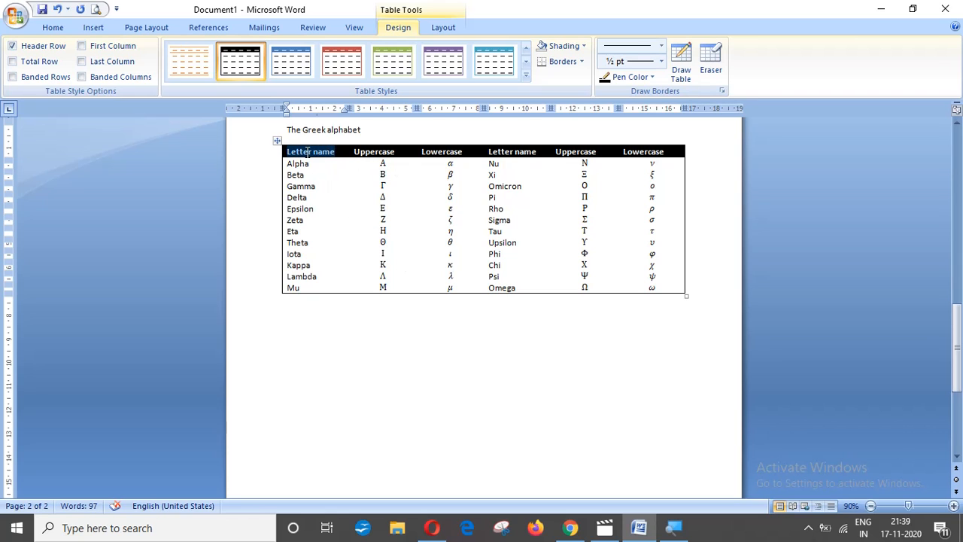
type("NAm")
key("BackSpace")
key("BackSpace")
type("ame")
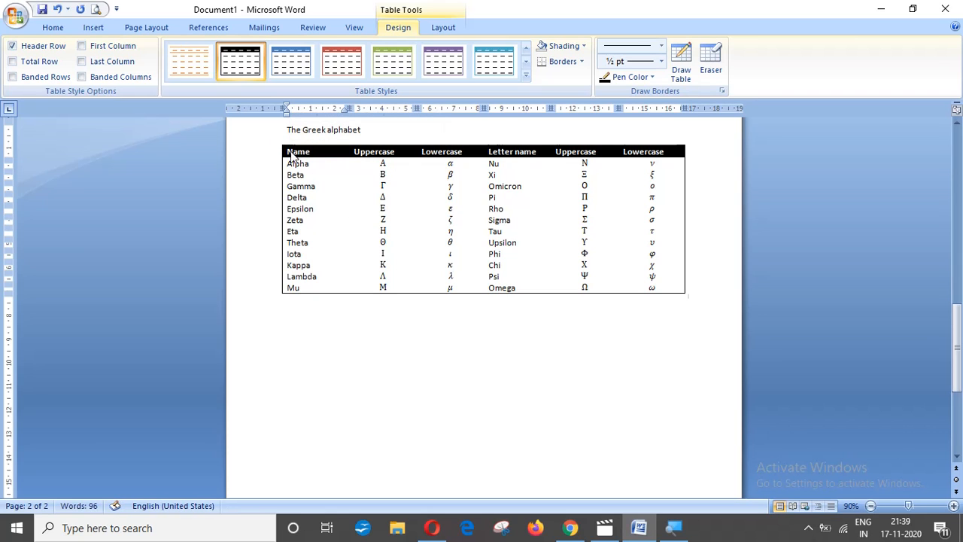
key("Tab")
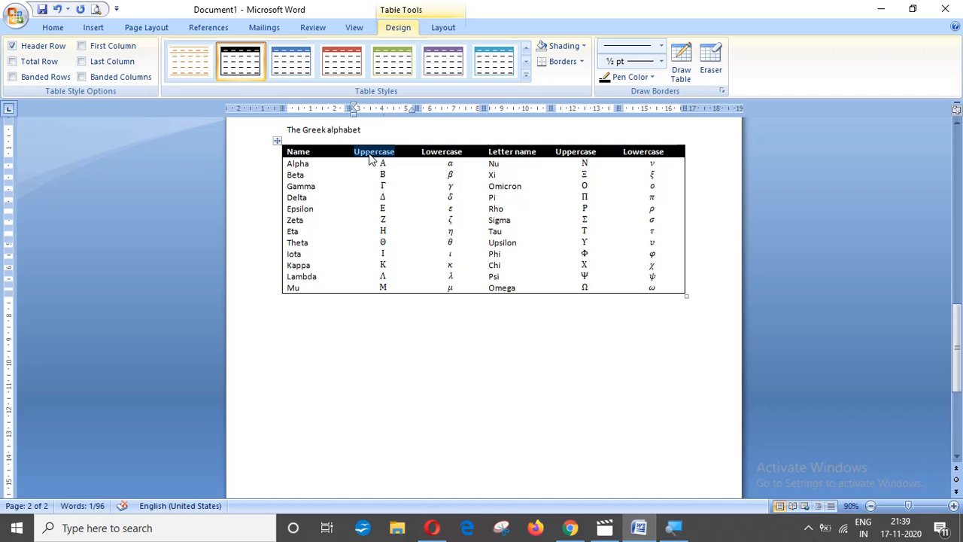
Review the built-in Quick Tables designs again and close the gallery without inserting one.
mouse_move(958, 331)
left_mouse_down()
mouse_move(959, 194)
mouse_move(959, 322)
left_mouse_up()
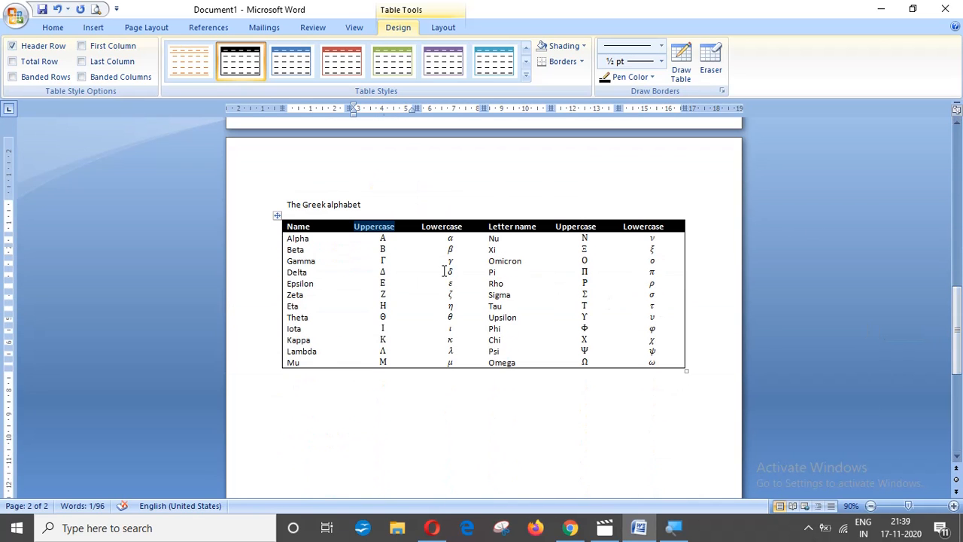
left_click(93, 27)
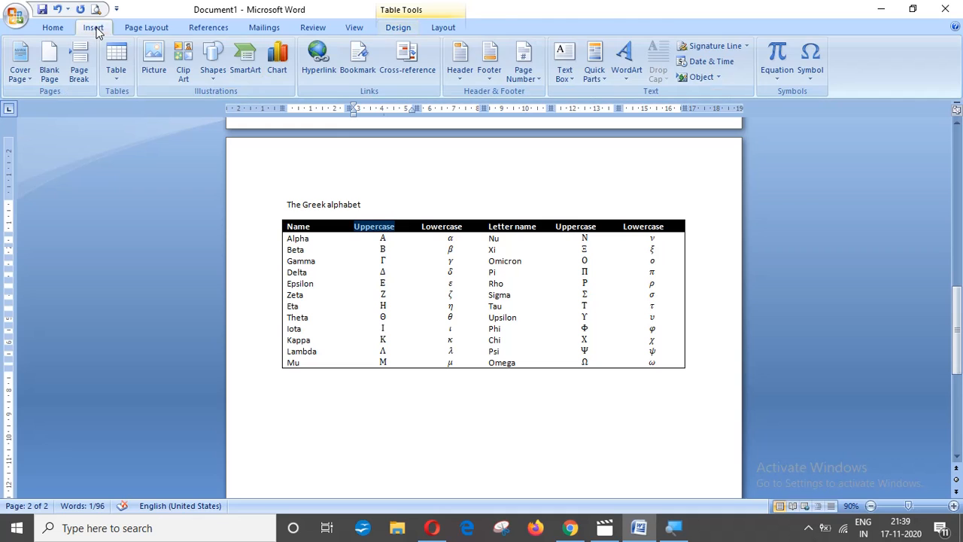
left_click(118, 72)
mouse_move(145, 280)
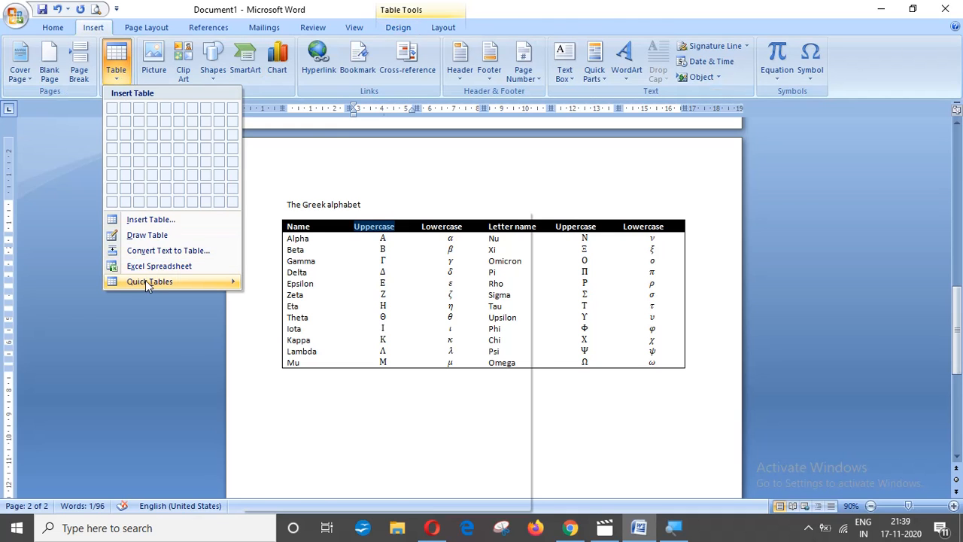
left_click_drag(521, 292, 522, 239)
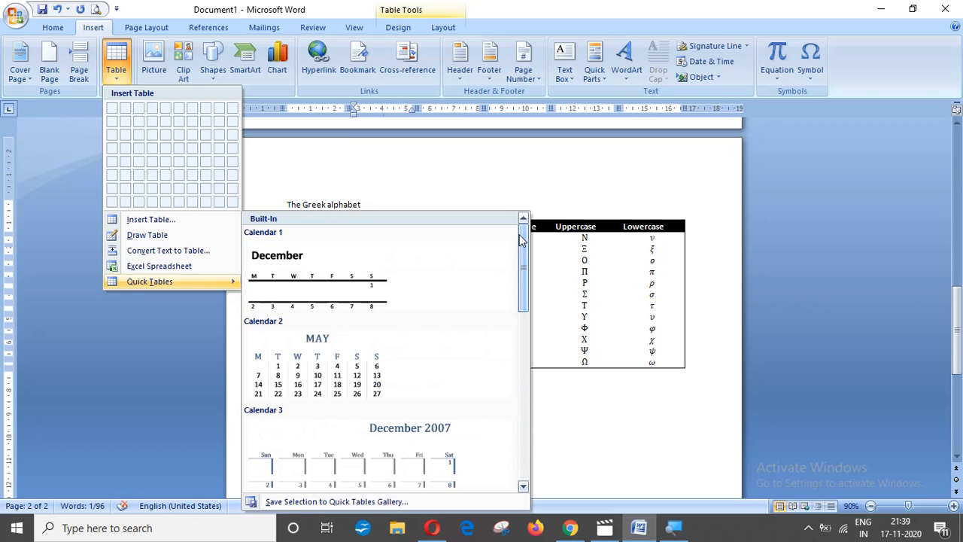
left_click(613, 399)
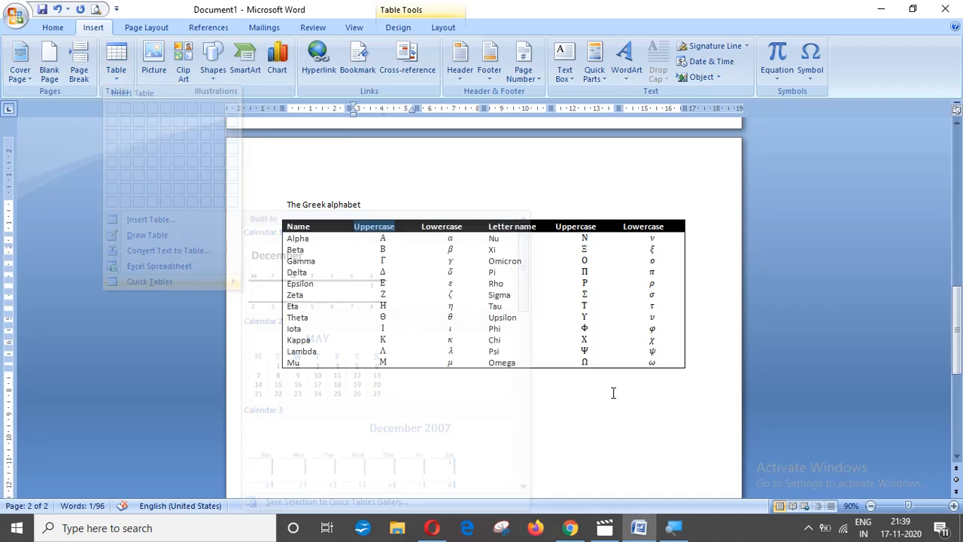
Show the table design options for the seven-column table below the title and place the cursor in its second row, fourth column.
left_click_drag(957, 353, 961, 201)
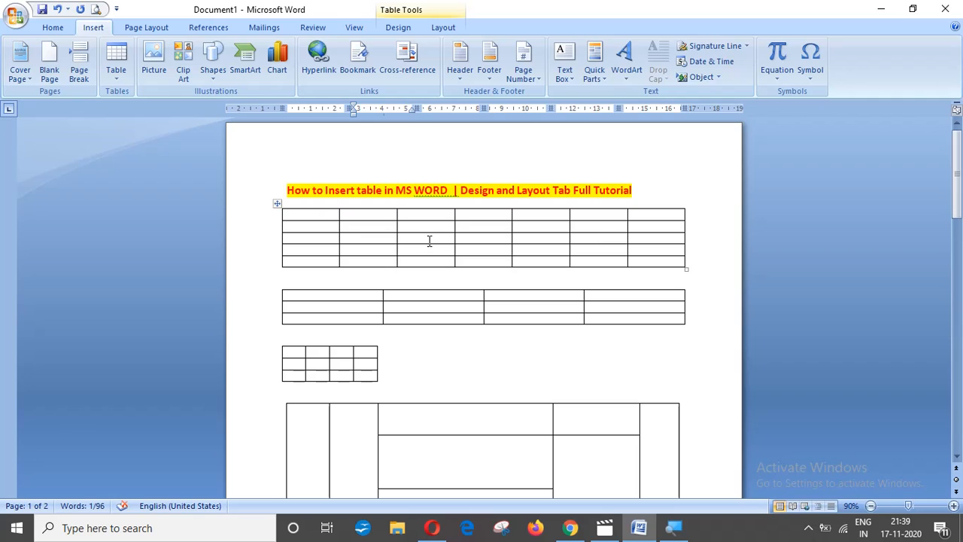
left_click(395, 254)
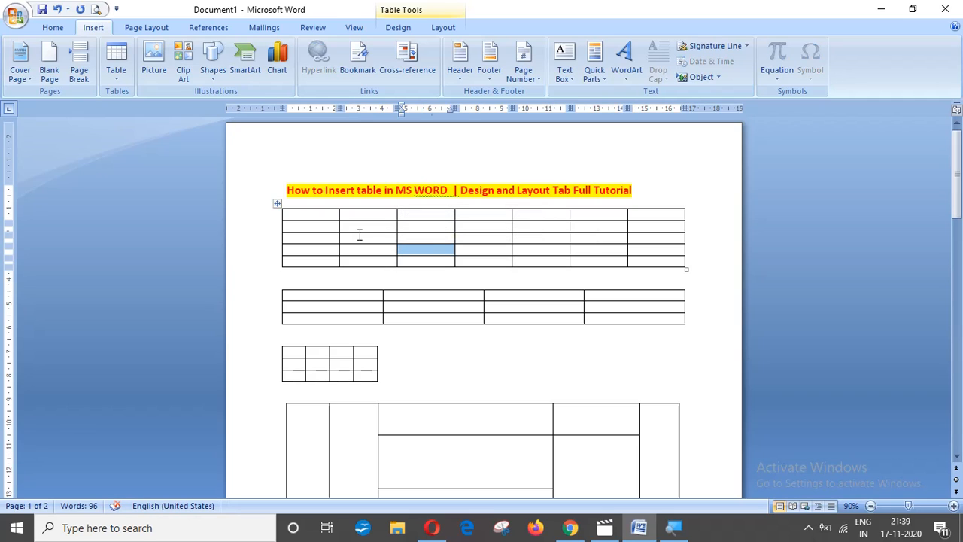
left_click(366, 224)
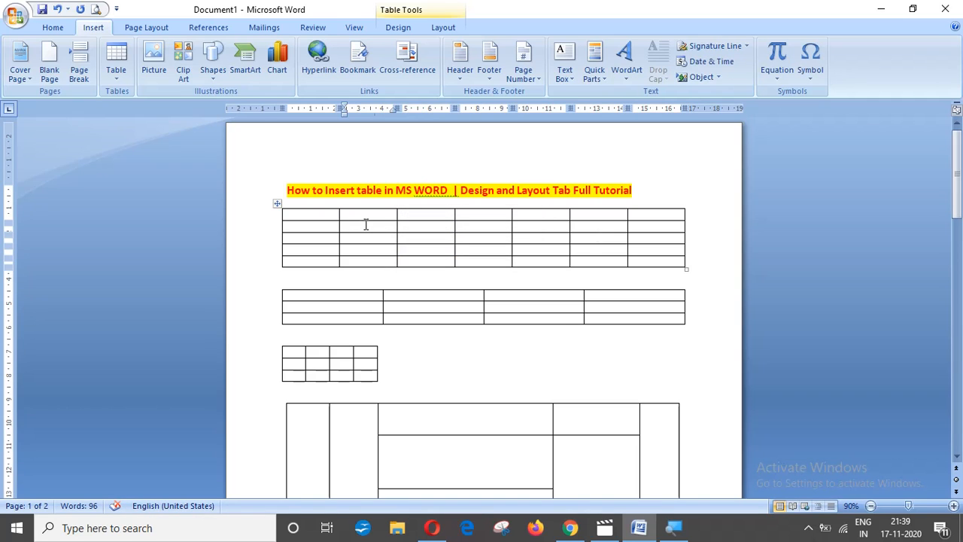
left_click(120, 77)
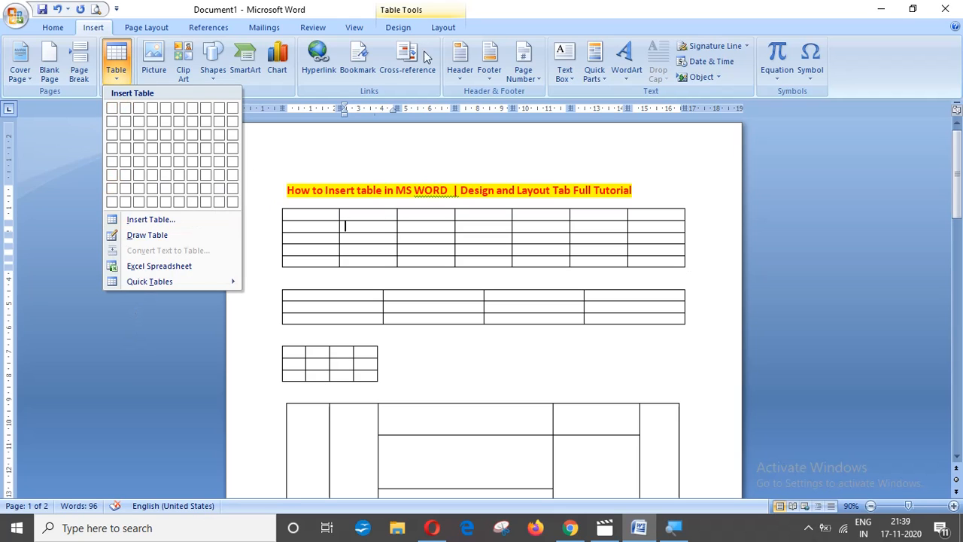
left_click(396, 29)
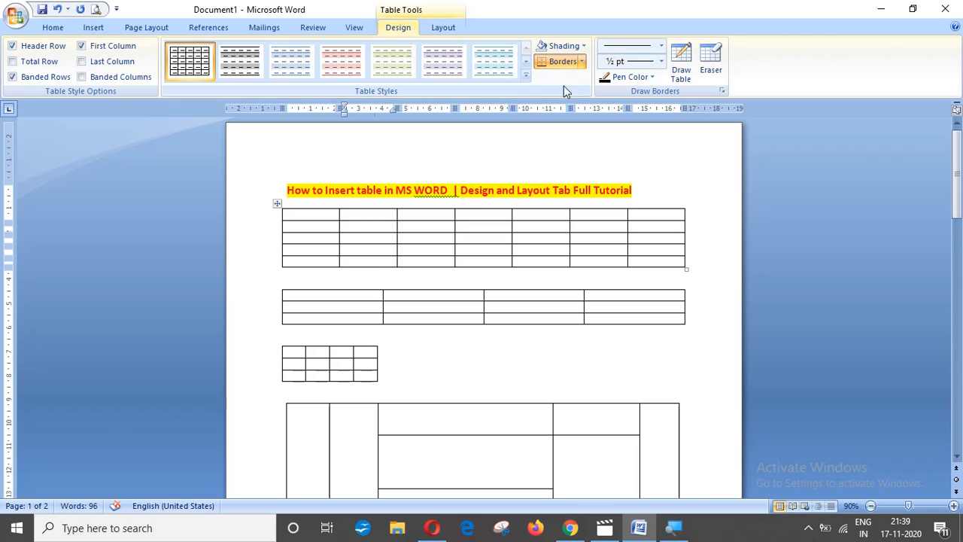
left_click(471, 224)
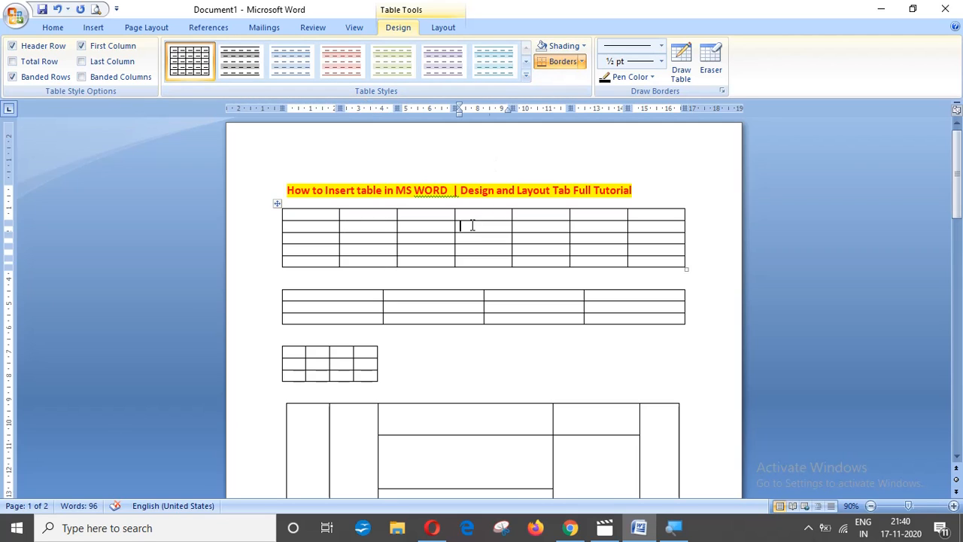
Apply an orange banded table style to the seven-column table, followed by the green banded grid style.
left_click(529, 80)
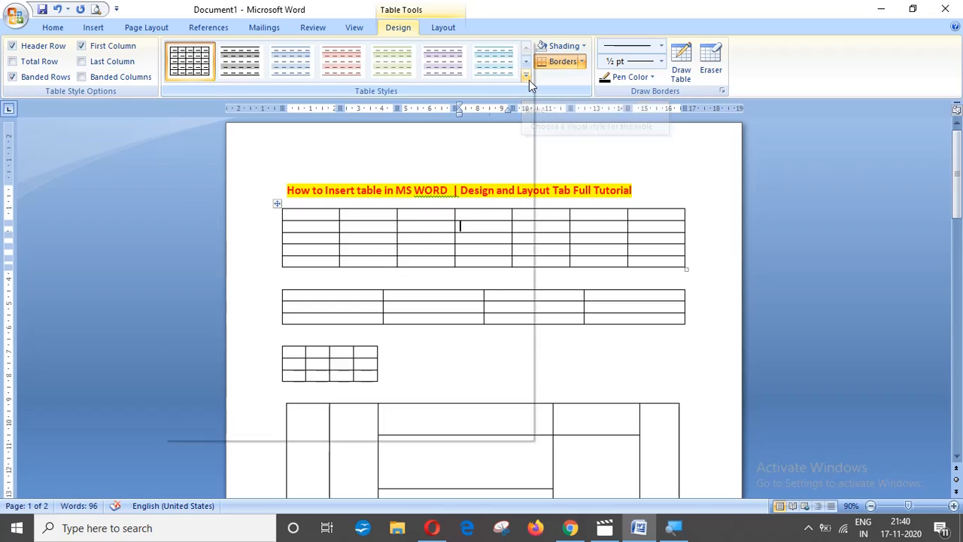
left_click_drag(529, 79, 524, 248)
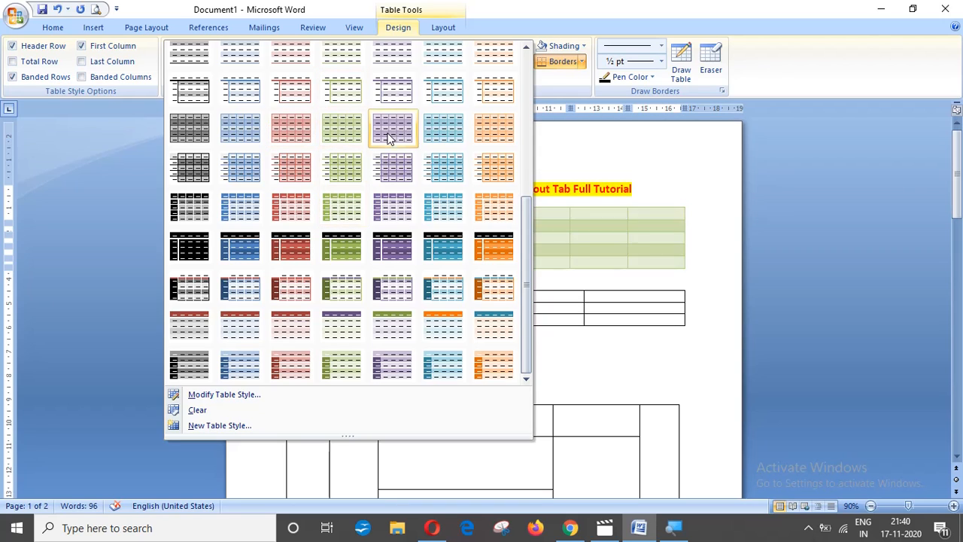
left_click(489, 98)
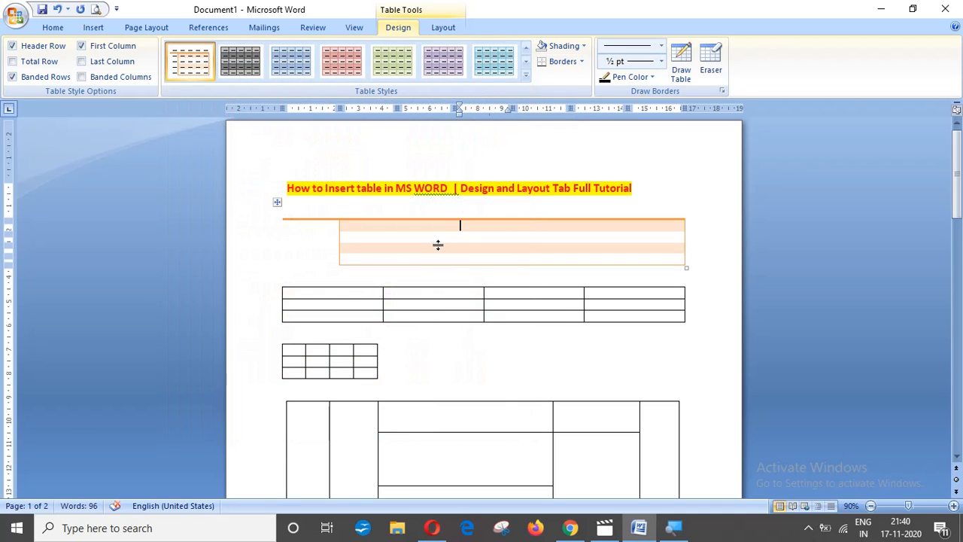
left_click(396, 227)
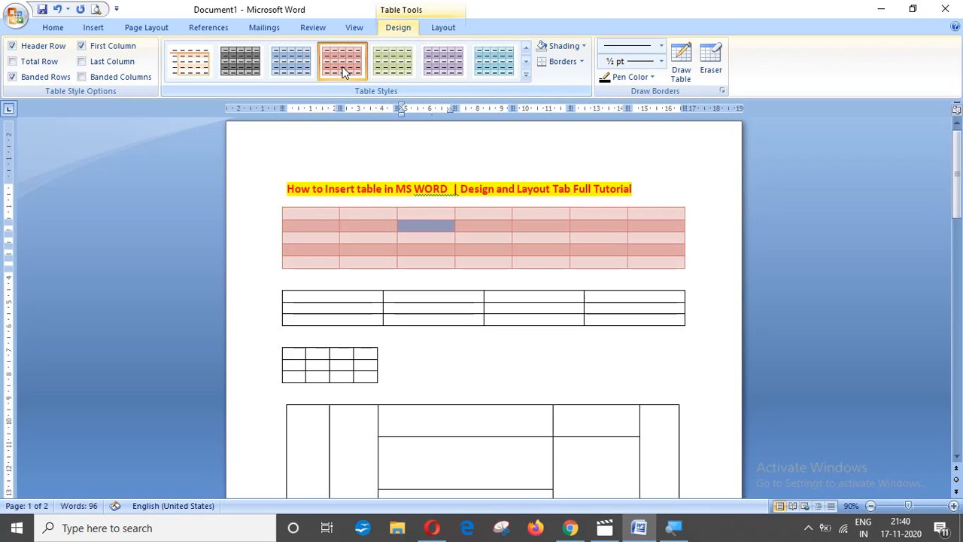
left_click(389, 73)
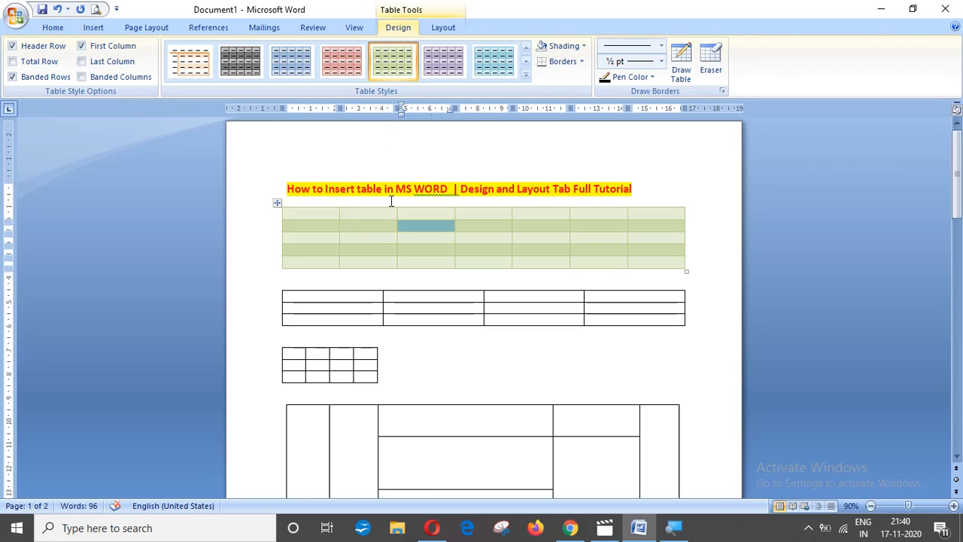
Turn off the Header Row, Banded Rows and First Column style options for the seven-column table.
left_click(12, 46)
left_click(12, 77)
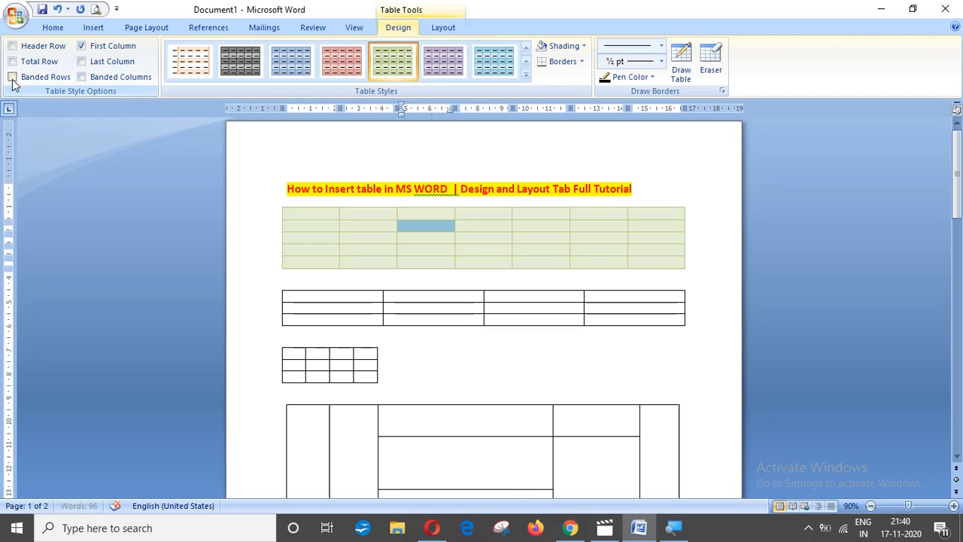
left_click(84, 46)
left_click(365, 236)
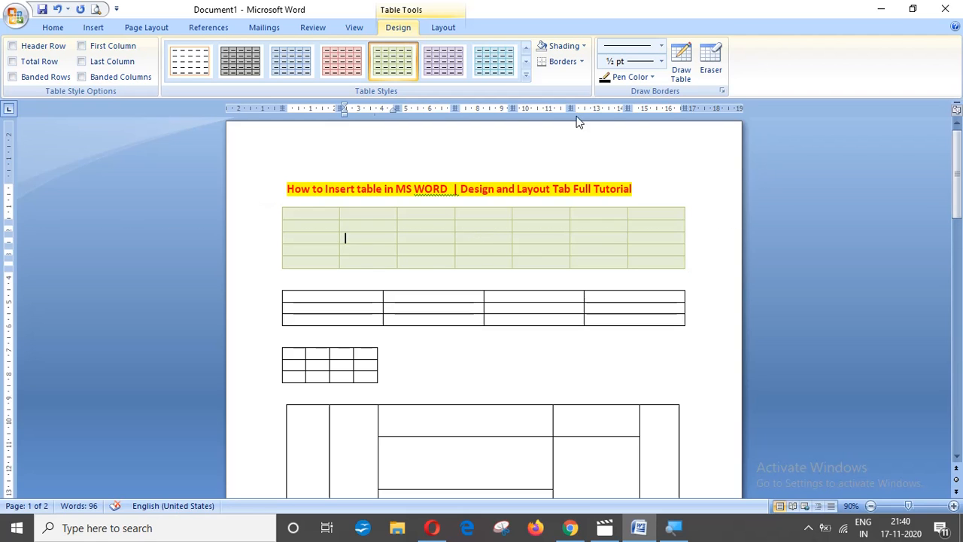
Apply the pale blue table style with an orange upper line to the seven-column table.
left_click(526, 76)
left_click_drag(528, 86, 528, 265)
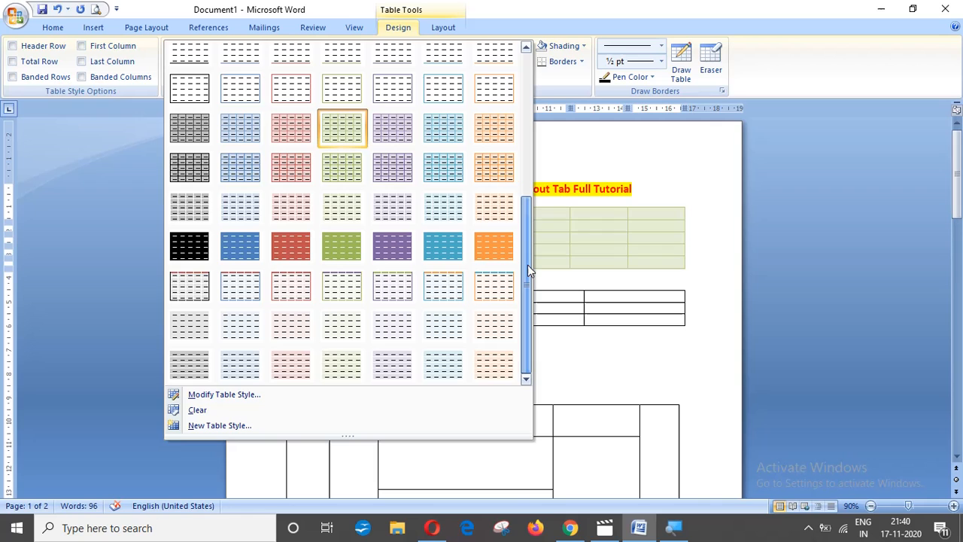
left_click(440, 295)
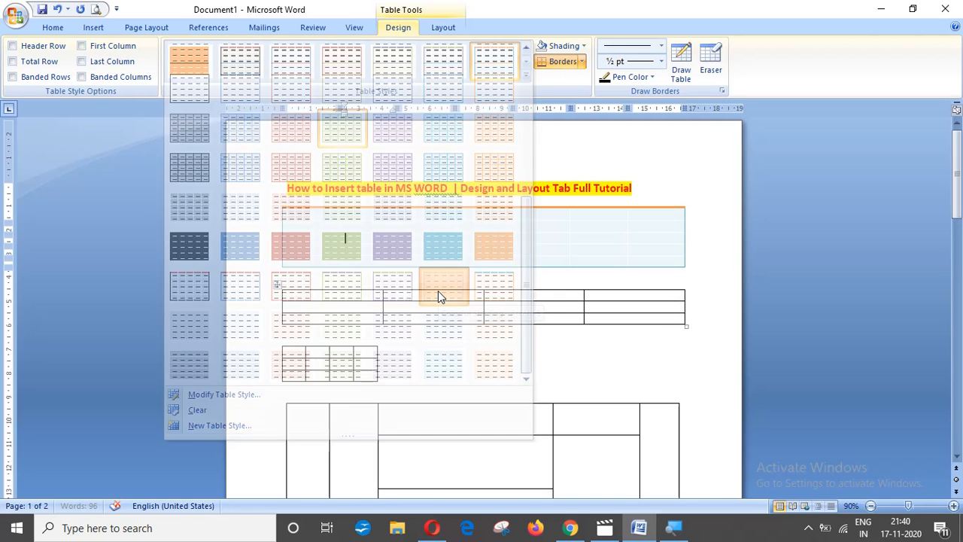
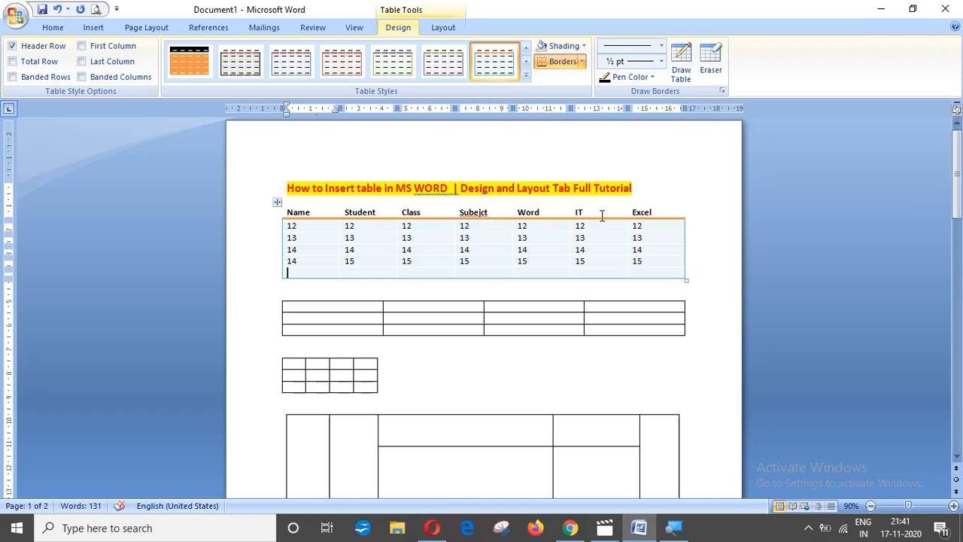
Restyle the filled seven-column table with the light orange style that has a solid orange header row.
left_click(526, 76)
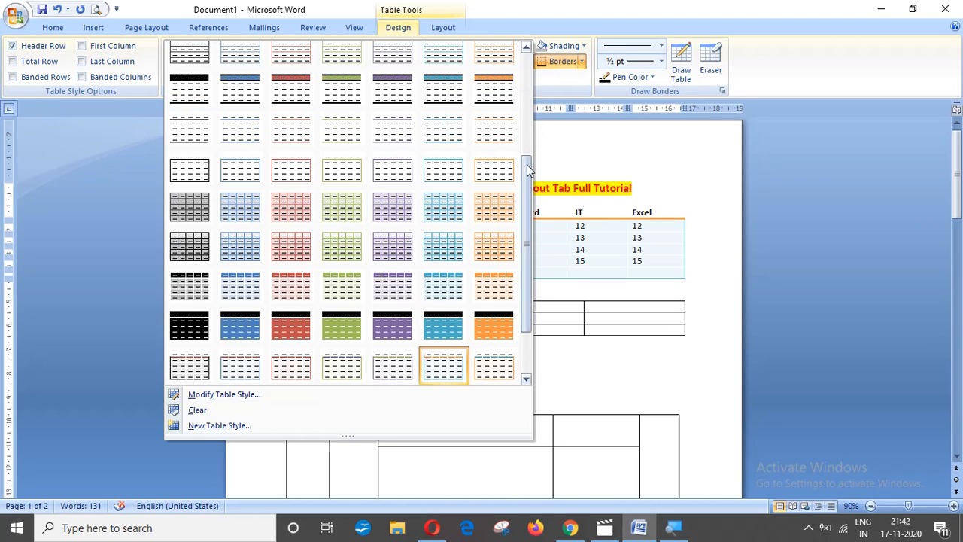
left_click(490, 285)
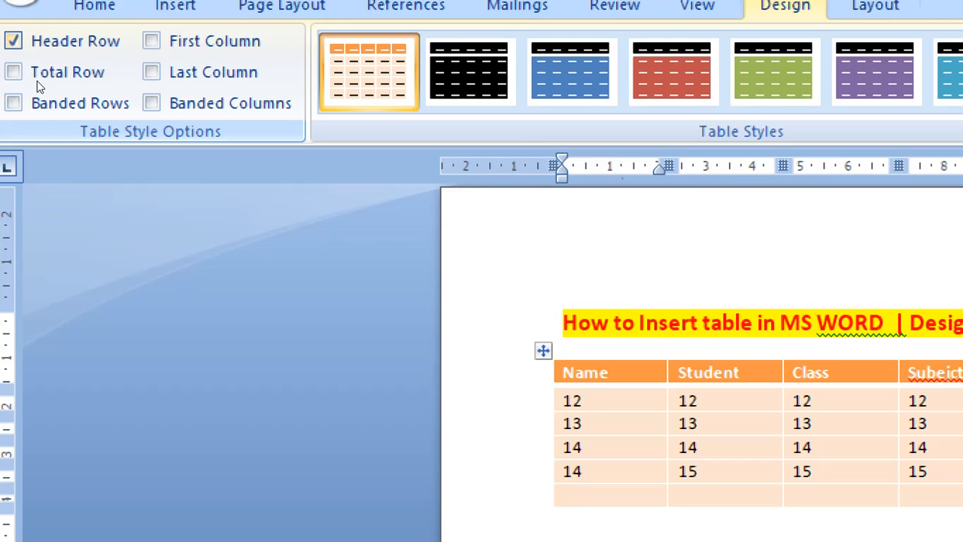
key("super")
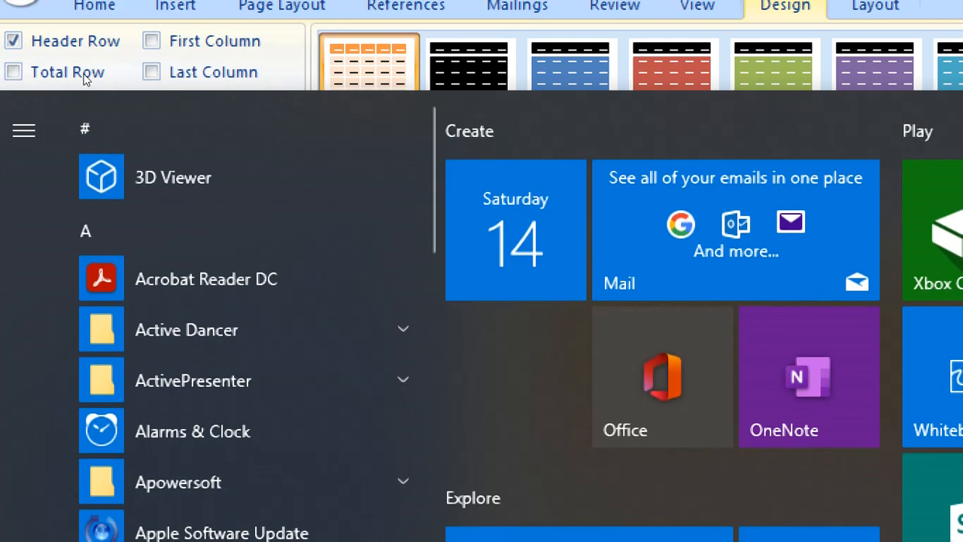
key("super")
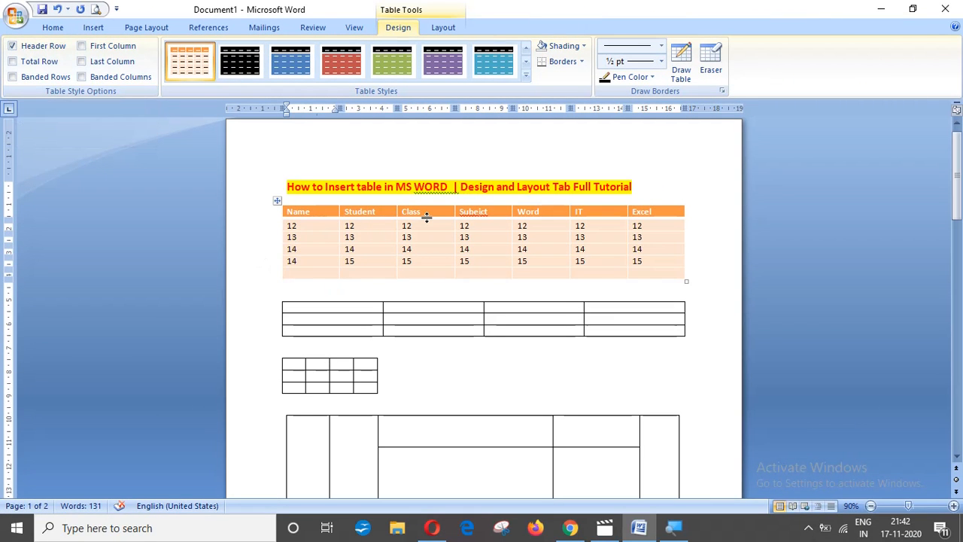
Switch the emphasis from Header Row to First Column, and try the dark blue style before reapplying the orange one.
left_click(12, 46)
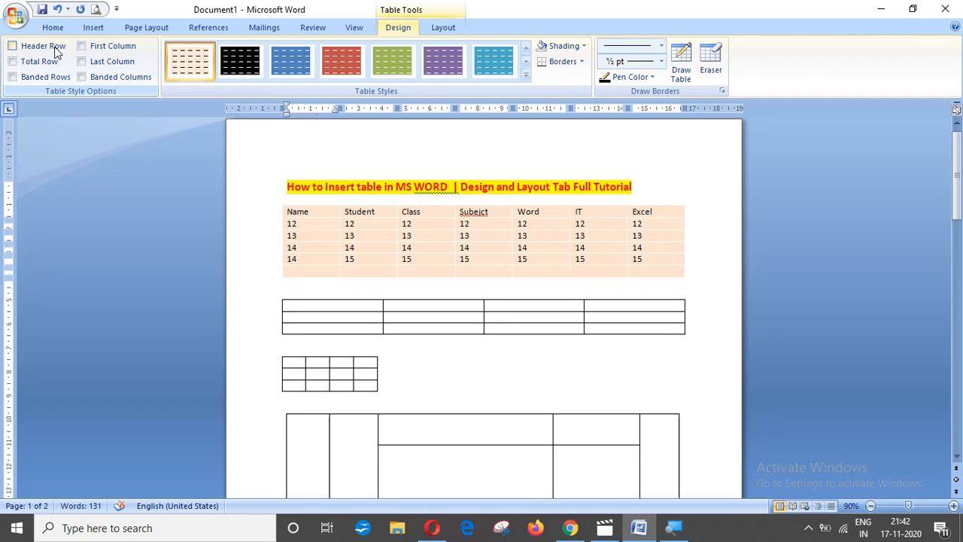
left_click(81, 46)
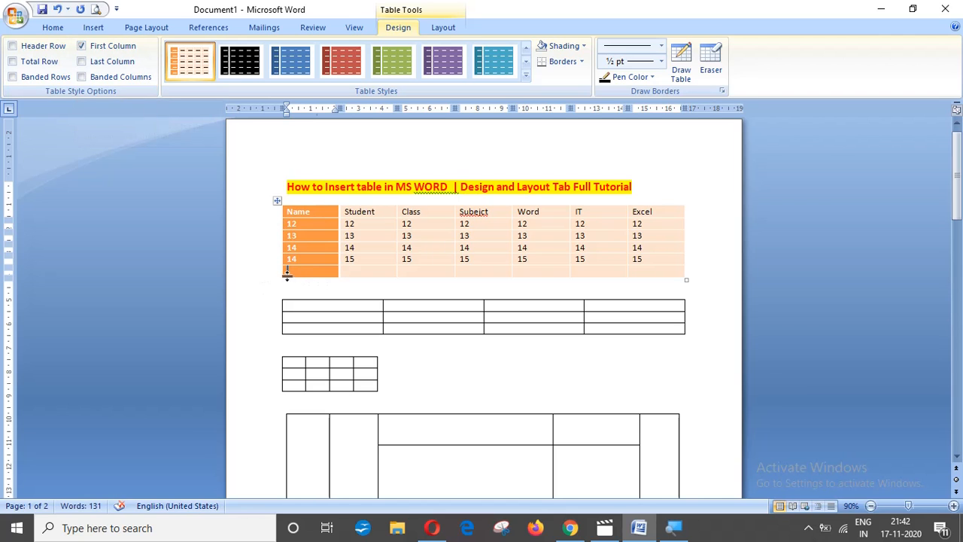
left_click(290, 63)
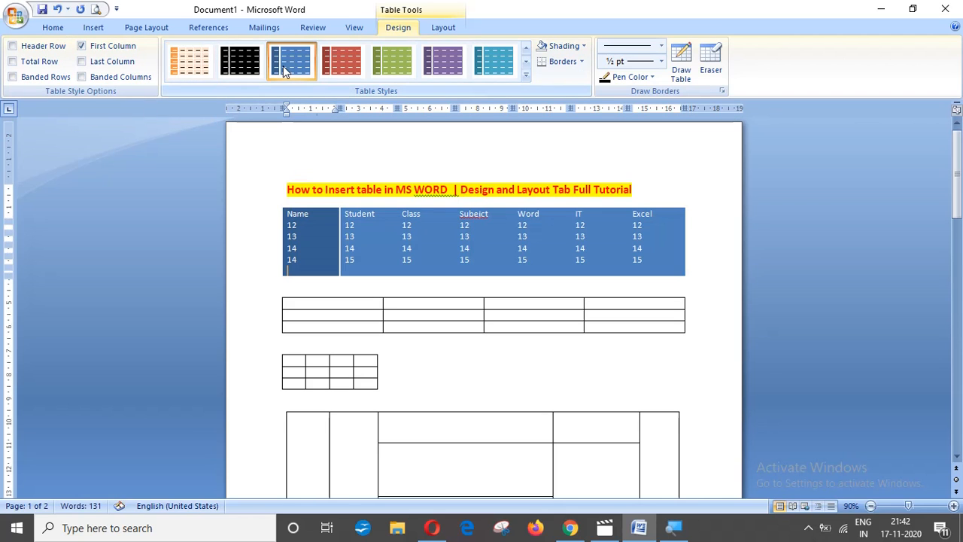
left_click(194, 68)
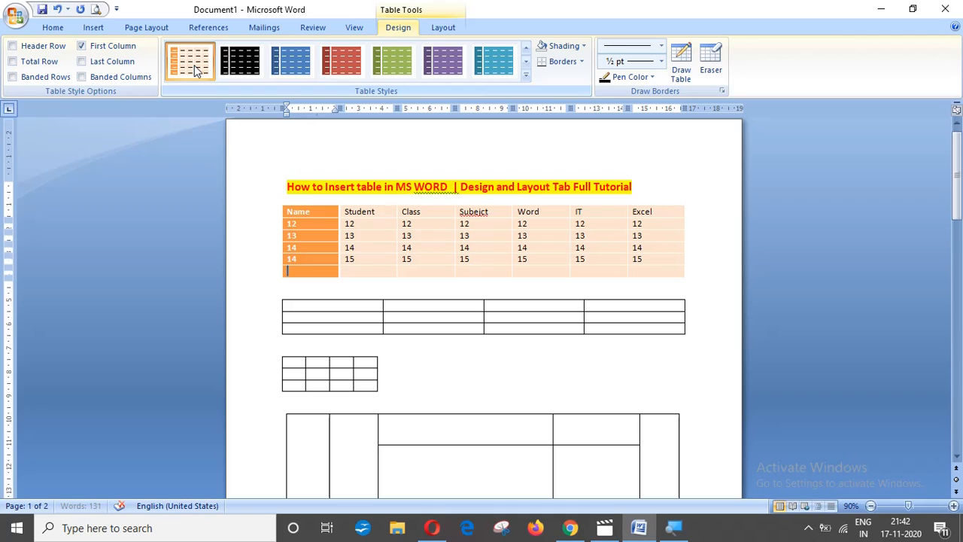
Emphasize the Last Column as well, and turn off both the Last Column and First Column options.
left_click(82, 62)
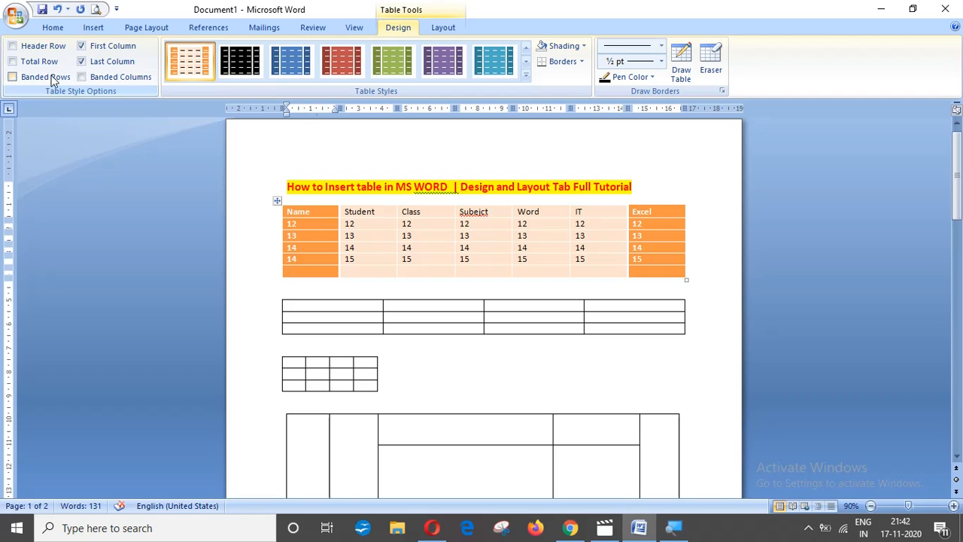
left_click(82, 62)
left_click(82, 46)
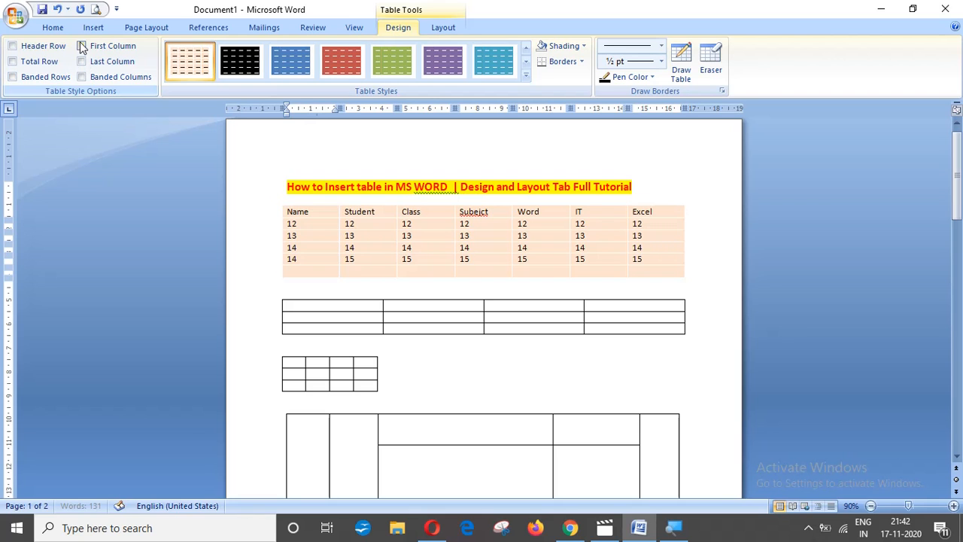
Try the Total Row and Header Row options on the orange table, and turn both off again.
left_click(12, 61)
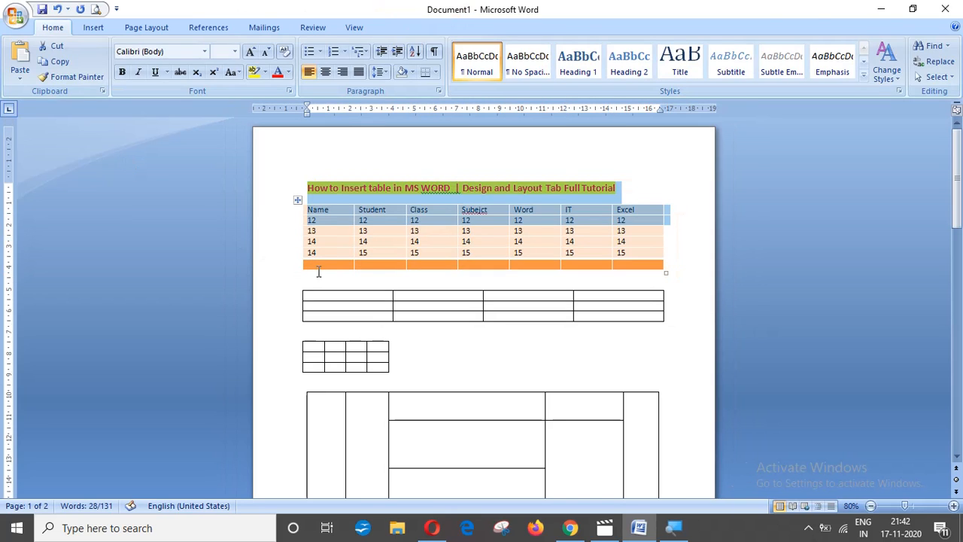
left_click(322, 265)
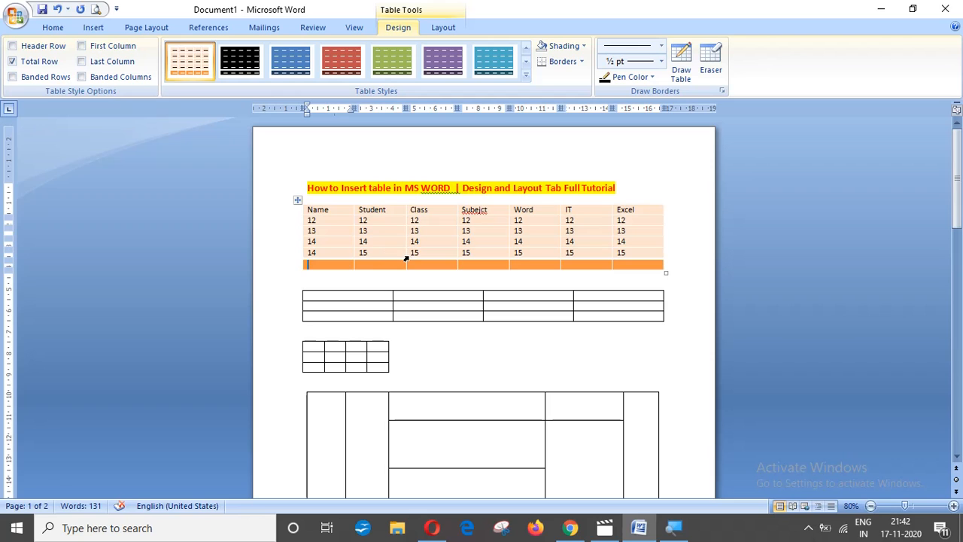
left_click(12, 48)
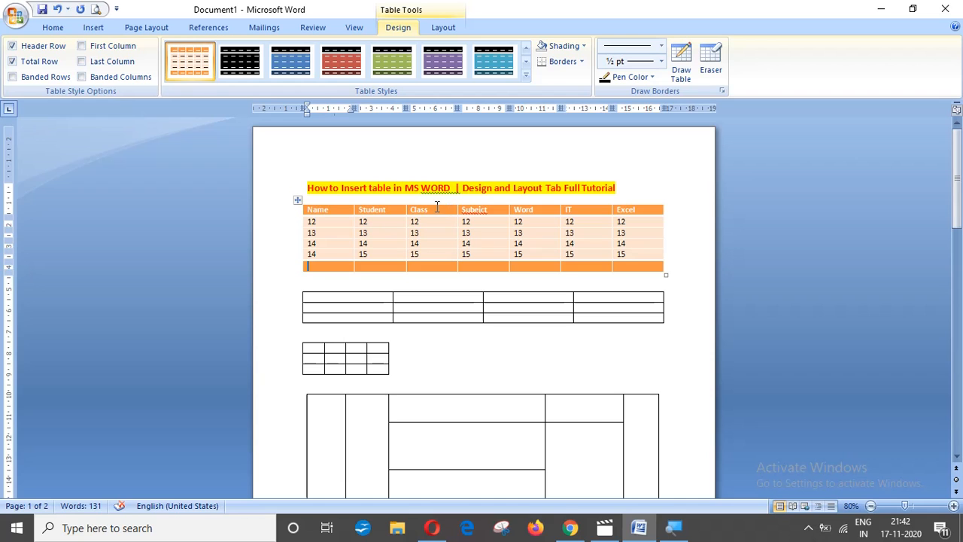
left_click(12, 62)
left_click(13, 46)
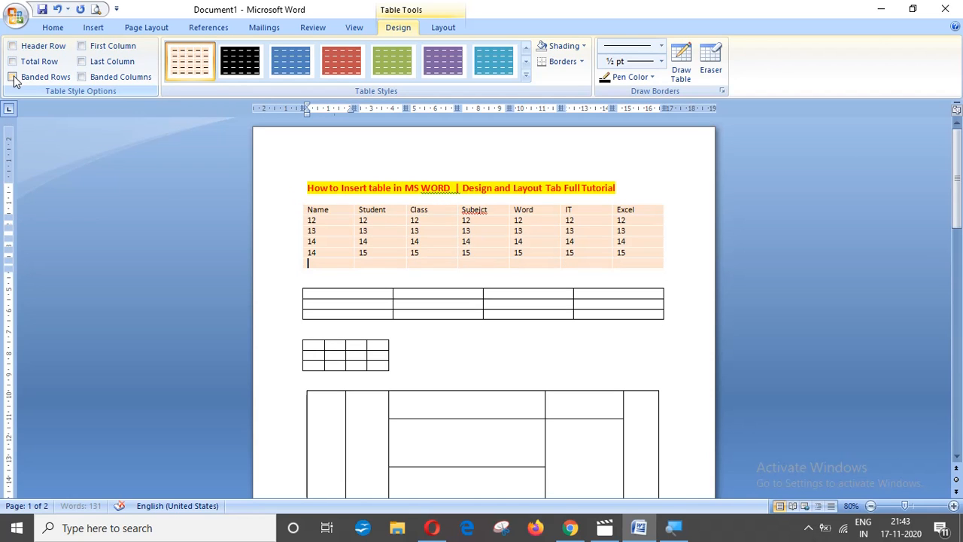
Try Banded Rows on the orange table, followed by First Column with Last Column, turning each option off again.
left_click(13, 77)
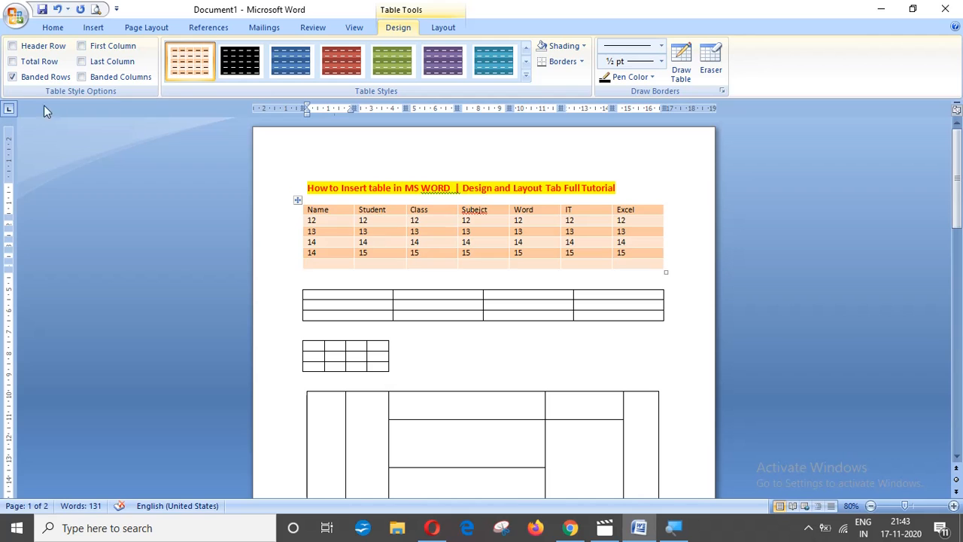
left_click(12, 77)
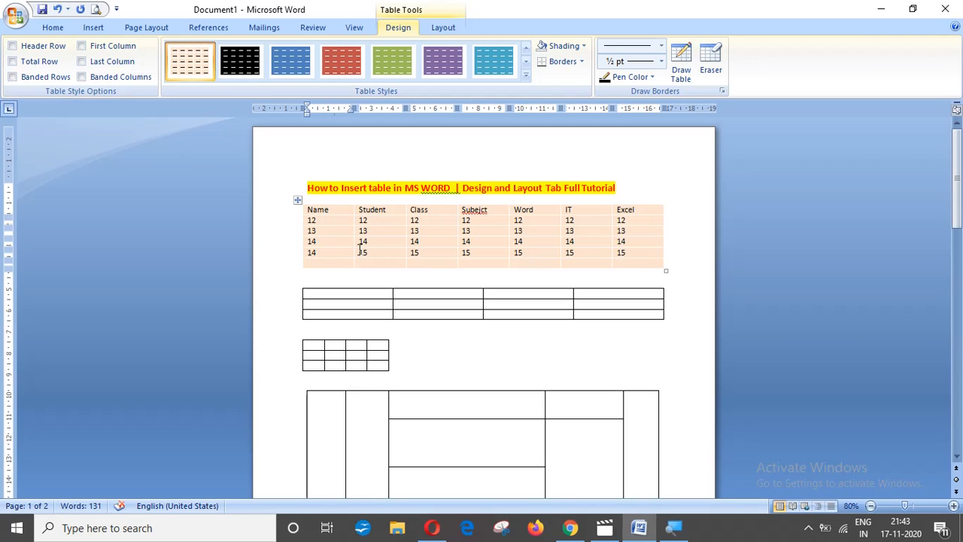
left_click(82, 46)
left_click(81, 62)
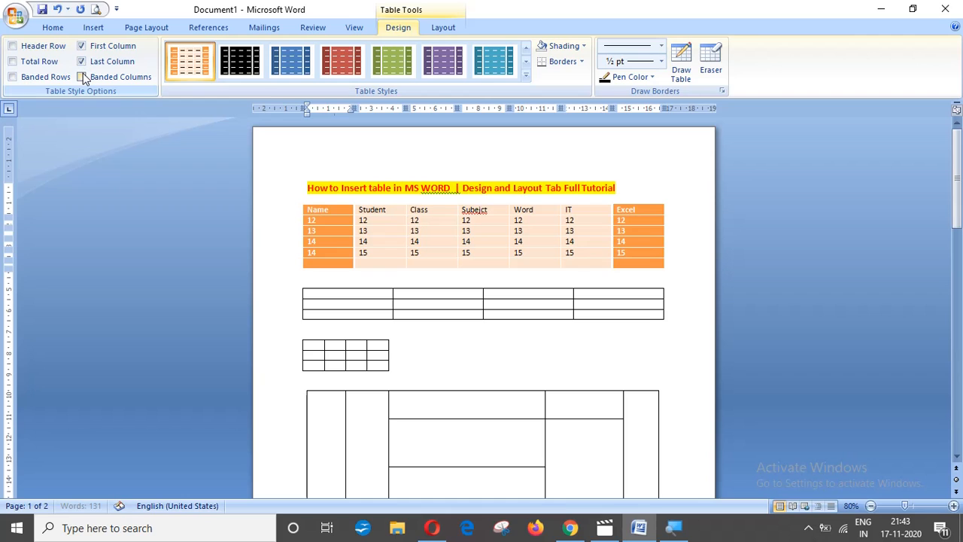
left_click(81, 62)
left_click(81, 46)
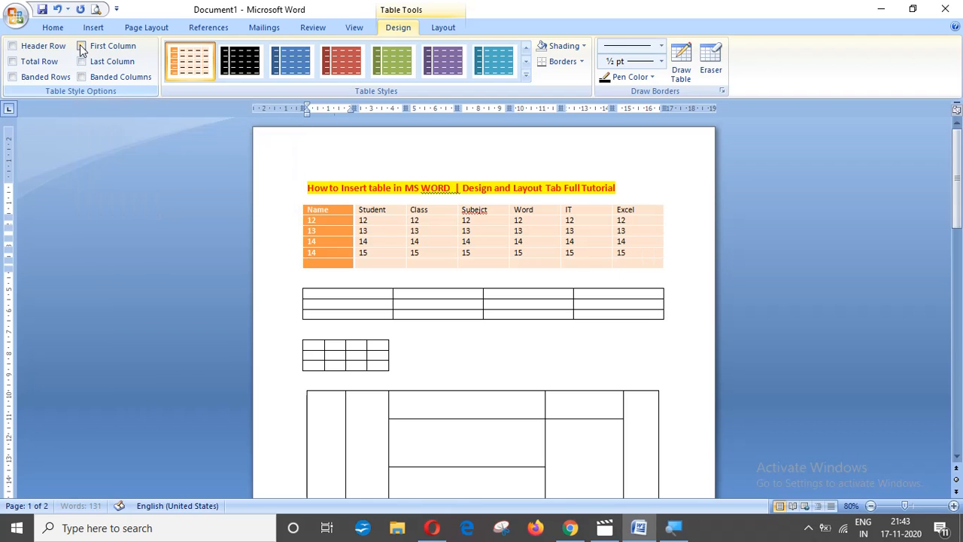
Compare Banded Columns and Banded Rows on the orange table, alone and combined, and turn both off.
left_click(81, 77)
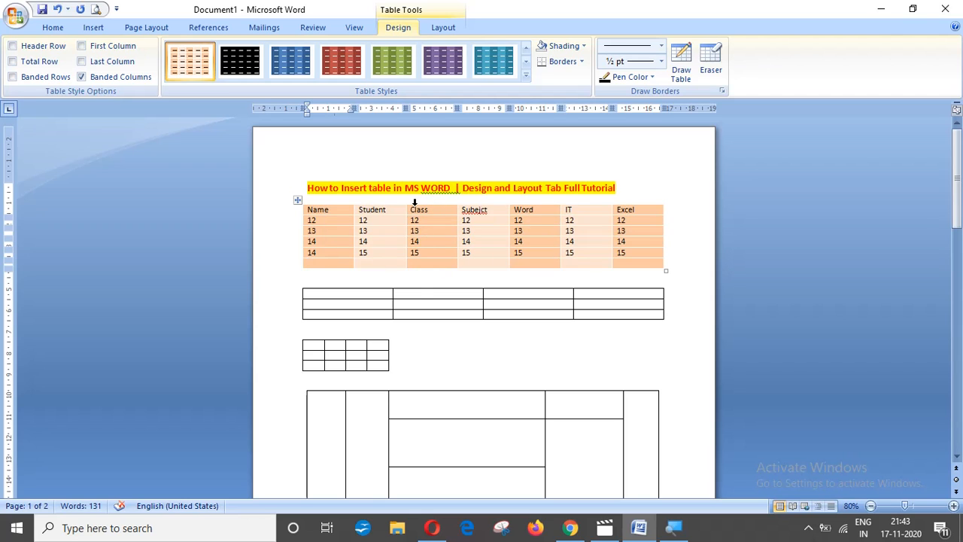
left_click(12, 78)
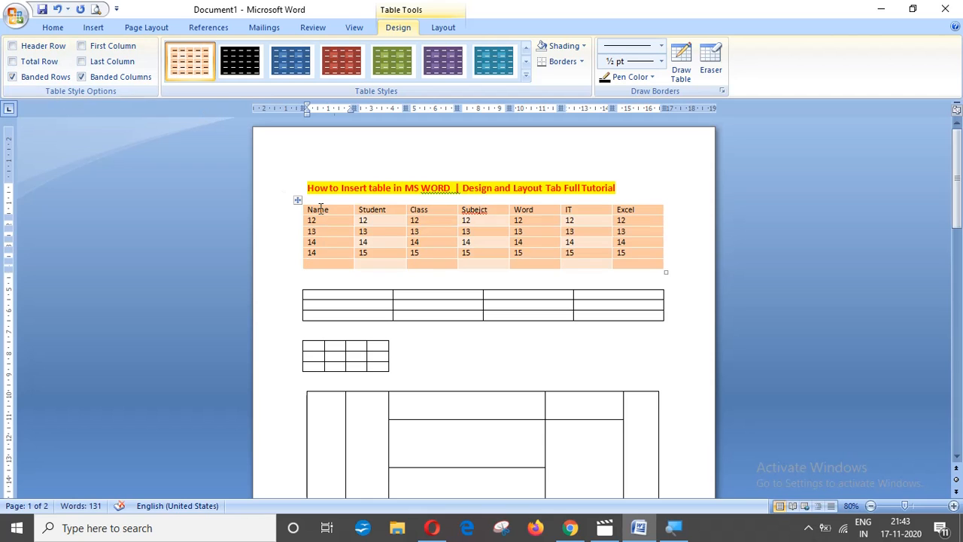
left_click(81, 76)
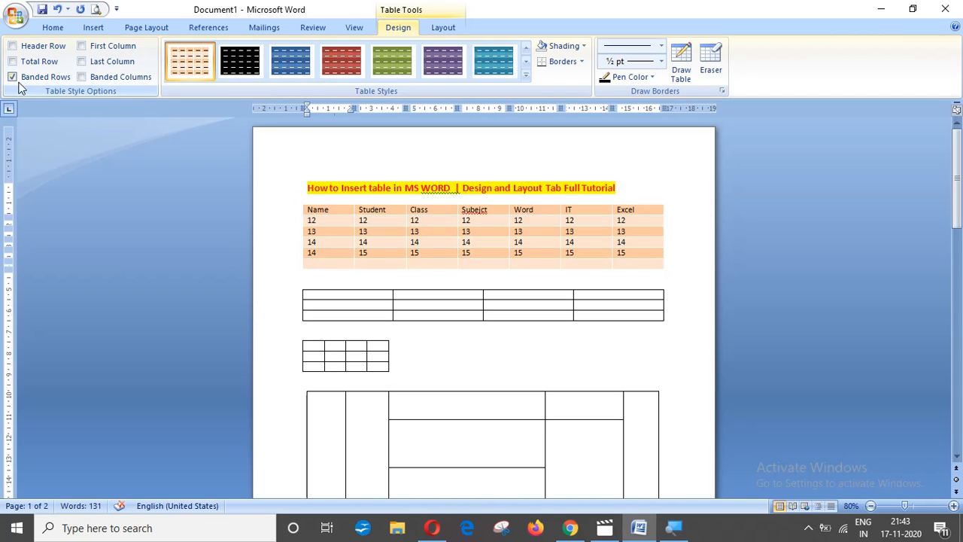
left_click(82, 77)
left_click(26, 82)
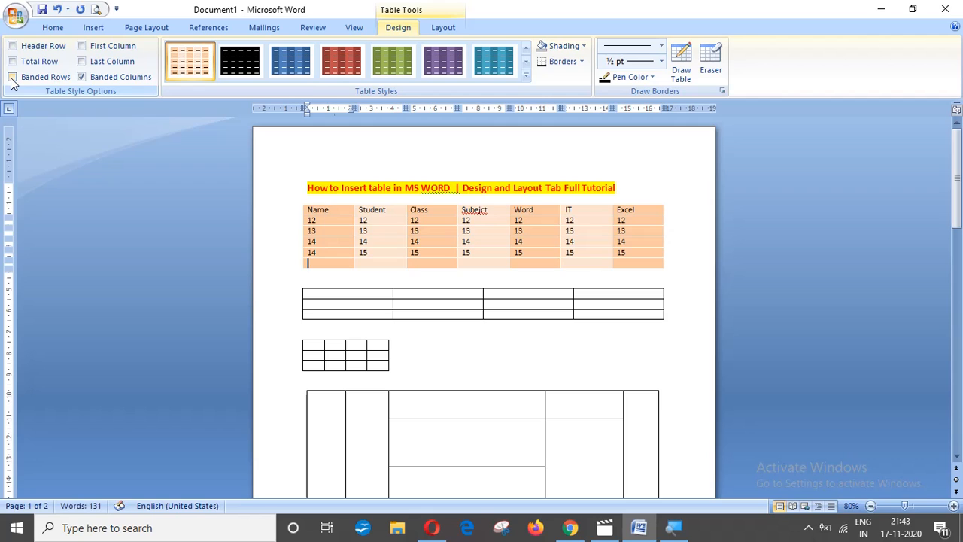
left_click(81, 78)
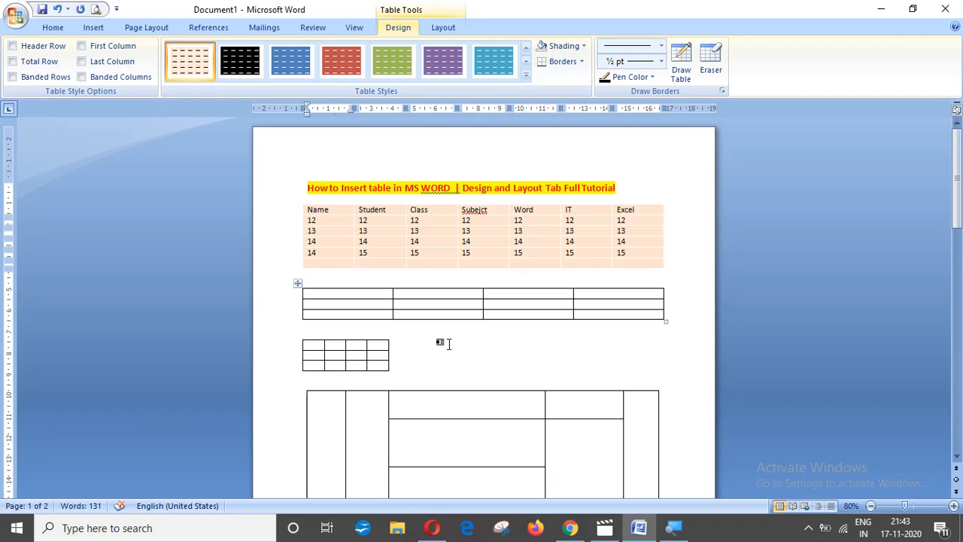
Enter 14 in the second row, second column of the four-column table and move to the next cell.
left_click(456, 304)
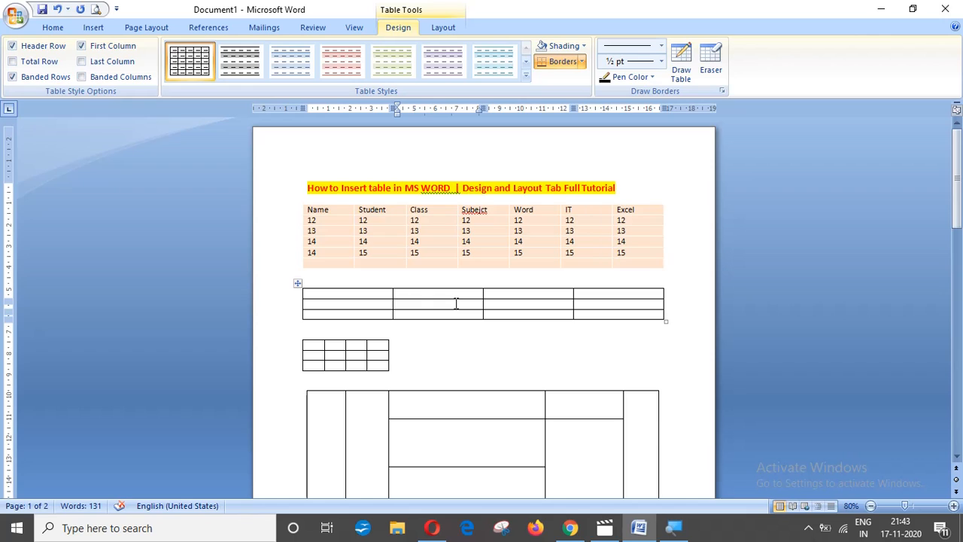
type("14")
key("Tab")
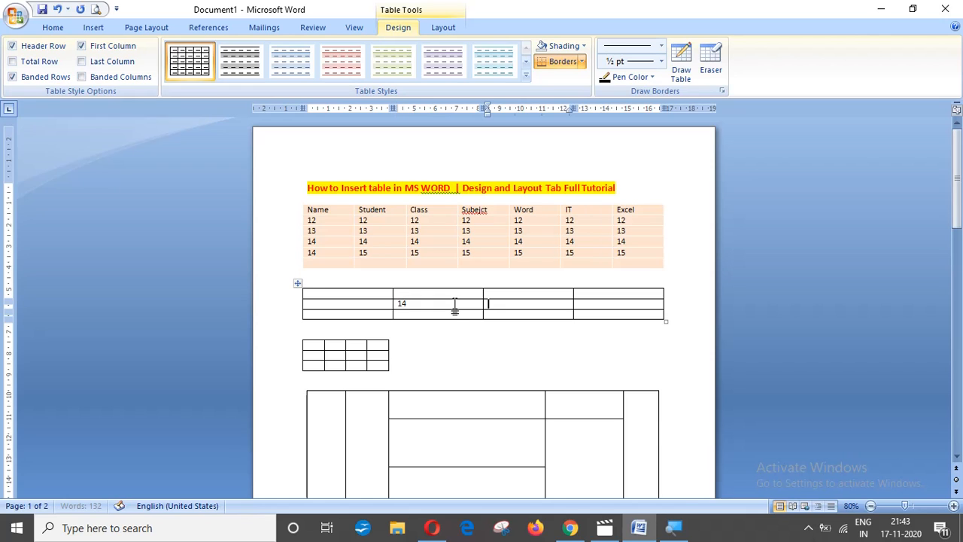
Enter 151 and 14 in the third and fourth cells of the four-column table's second row.
type("151")
key("Tab")
type("151")
left_click_drag(479, 326, 492, 335)
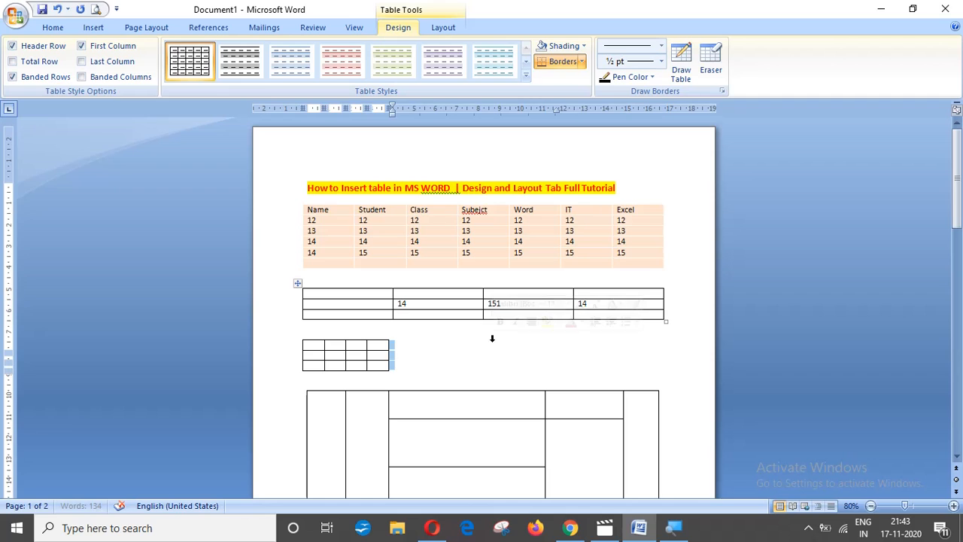
left_click(465, 295)
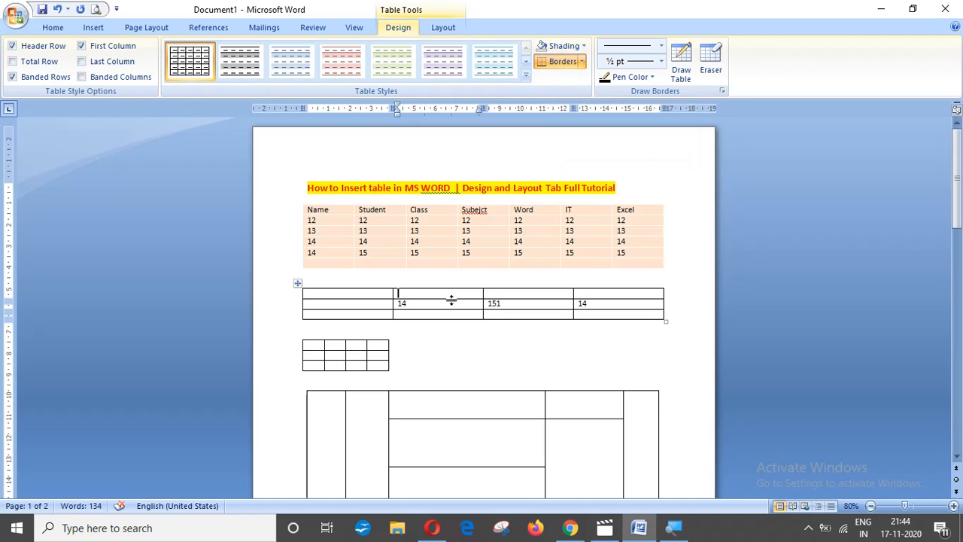
Try yellow shading on the cell containing 151 and reset its shading to No Color.
left_click(510, 301)
left_click_drag(501, 310, 487, 310)
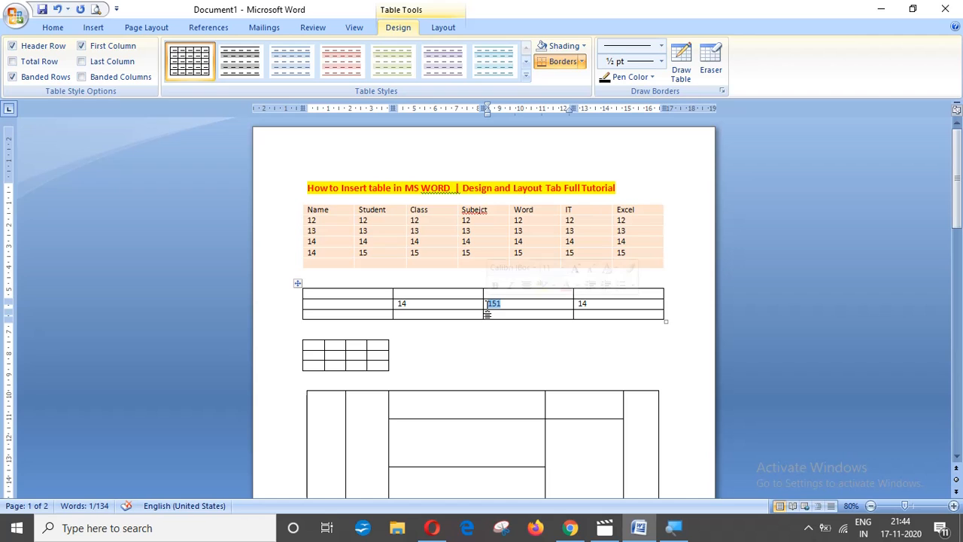
left_click(584, 47)
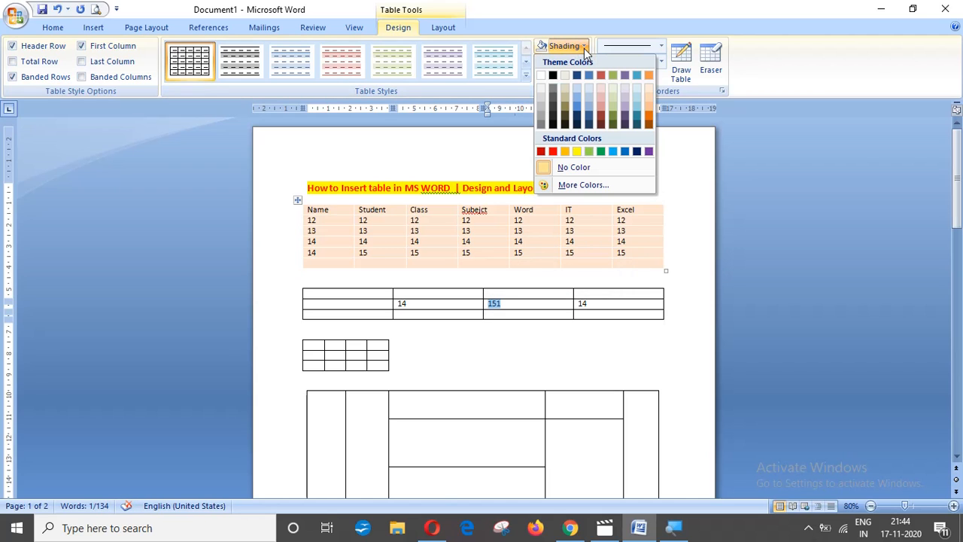
left_click(577, 155)
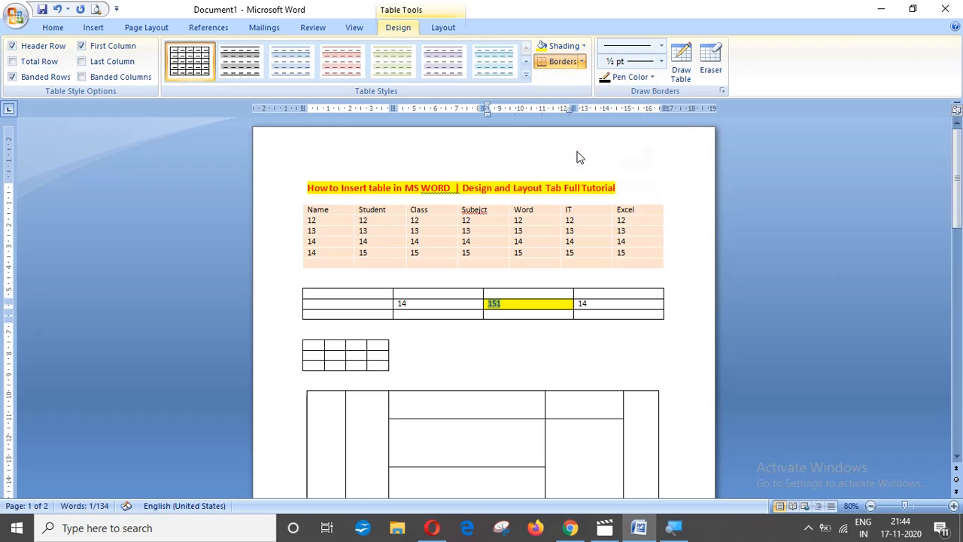
left_click(528, 324)
left_click(552, 304)
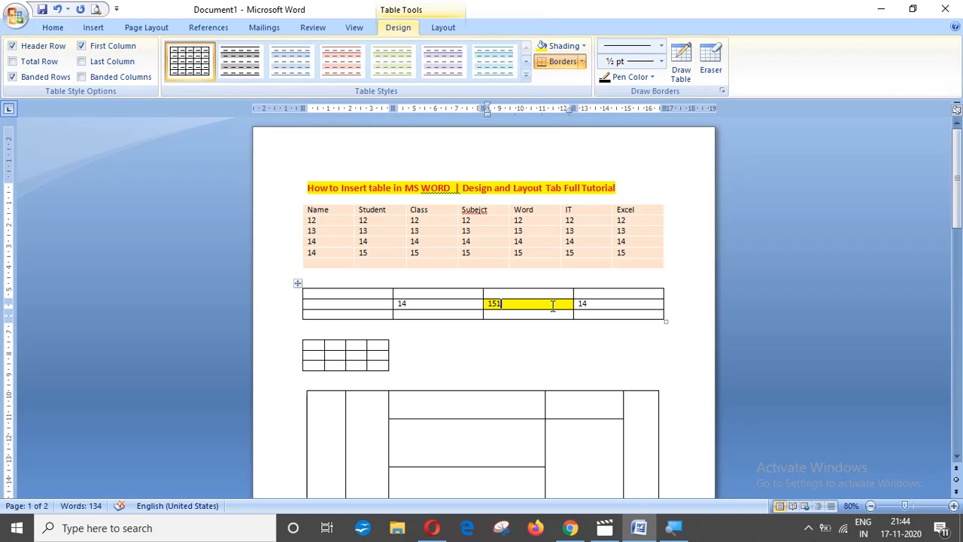
left_click(584, 47)
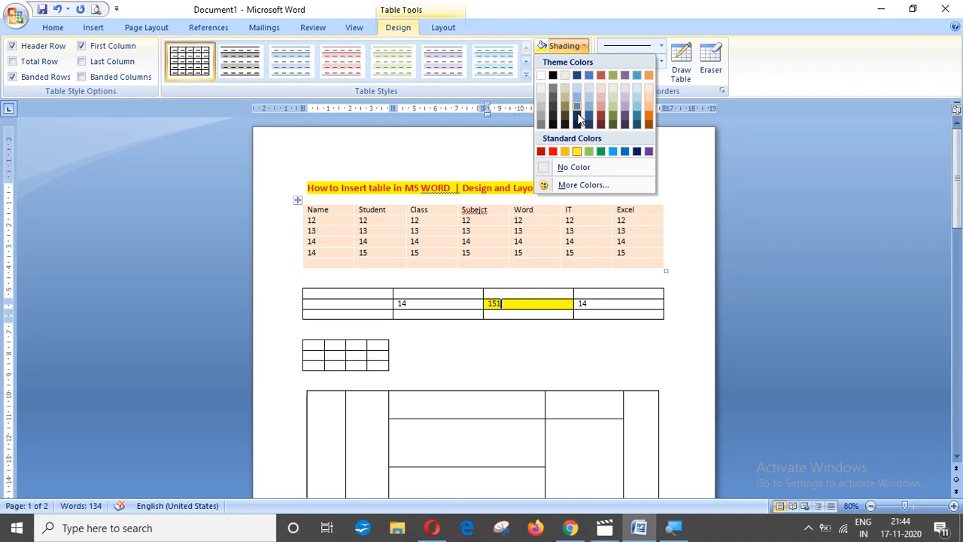
left_click(573, 168)
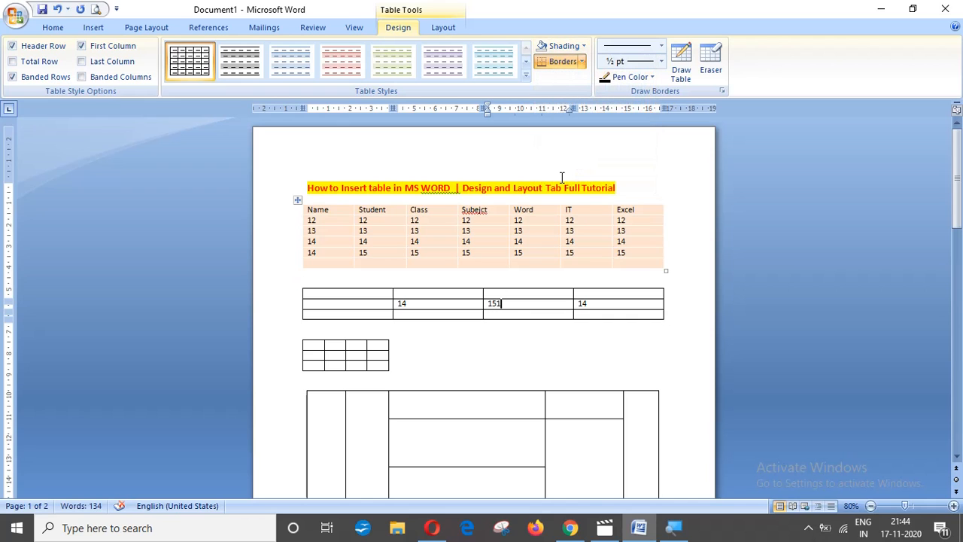
left_click(581, 61)
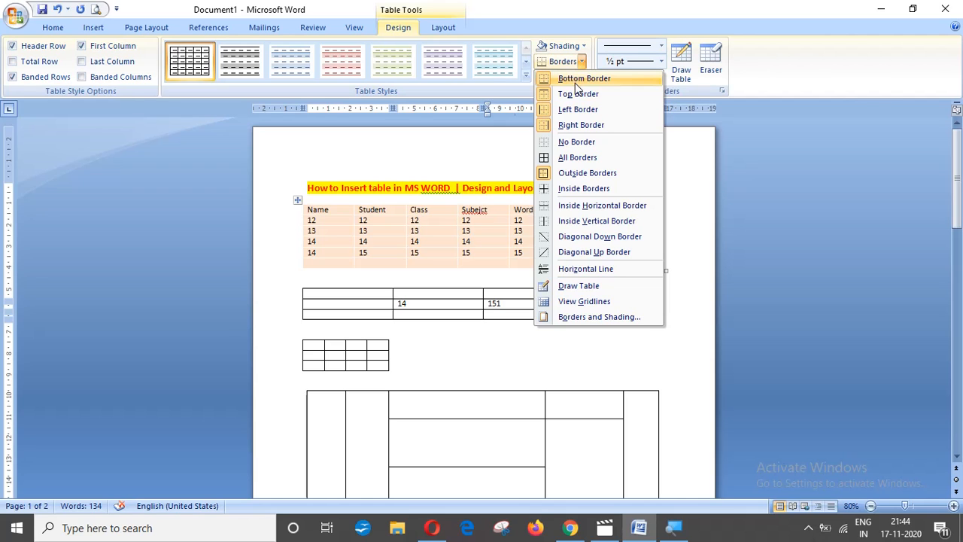
left_click(421, 254)
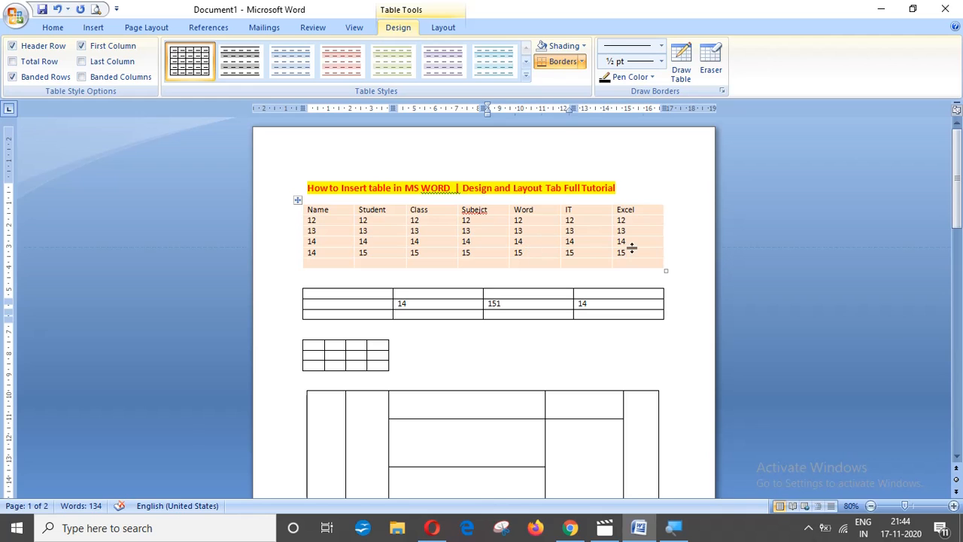
left_click(254, 242)
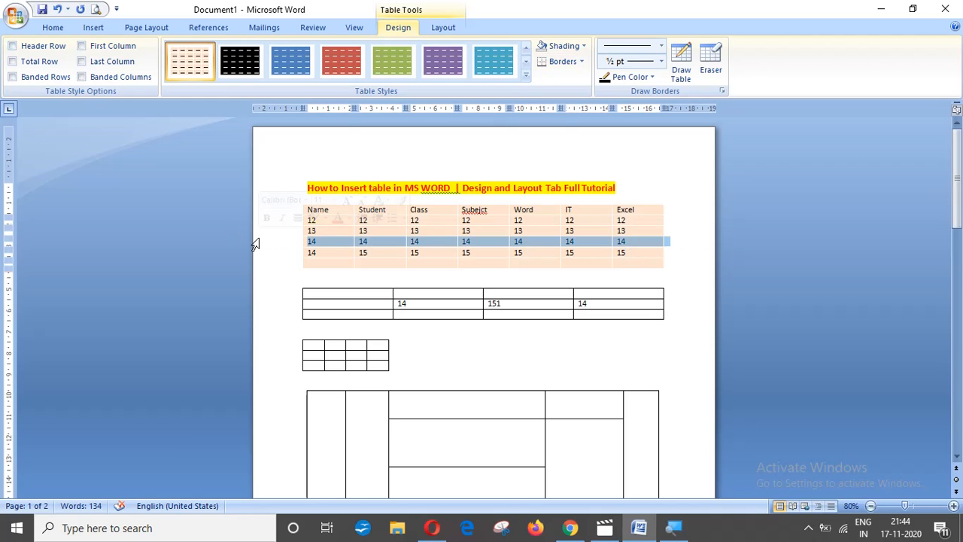
left_click(470, 220)
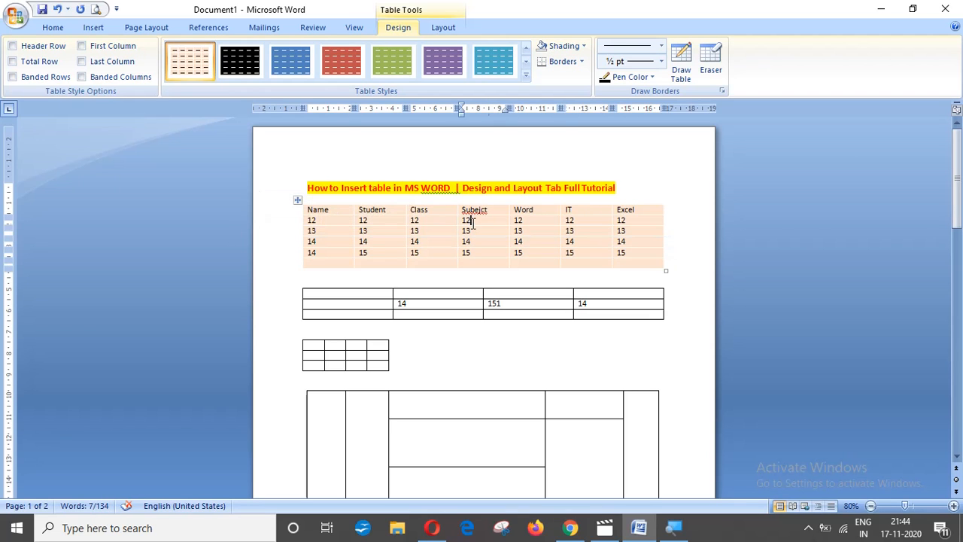
Apply the first built-in black table style, with lines only above and below, to the seven-column table.
left_click(526, 75)
scroll(526, 76, "down", 3)
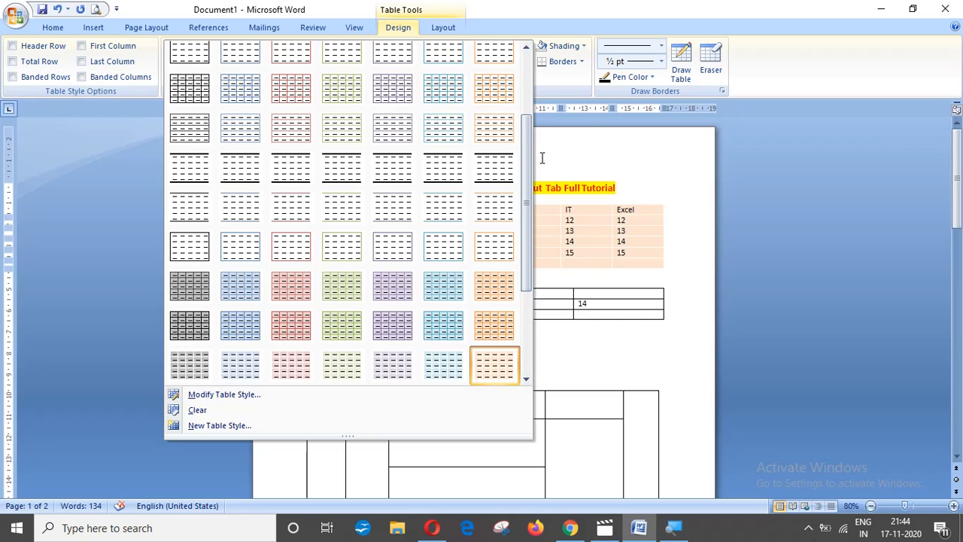
scroll(529, 164, "up", 3)
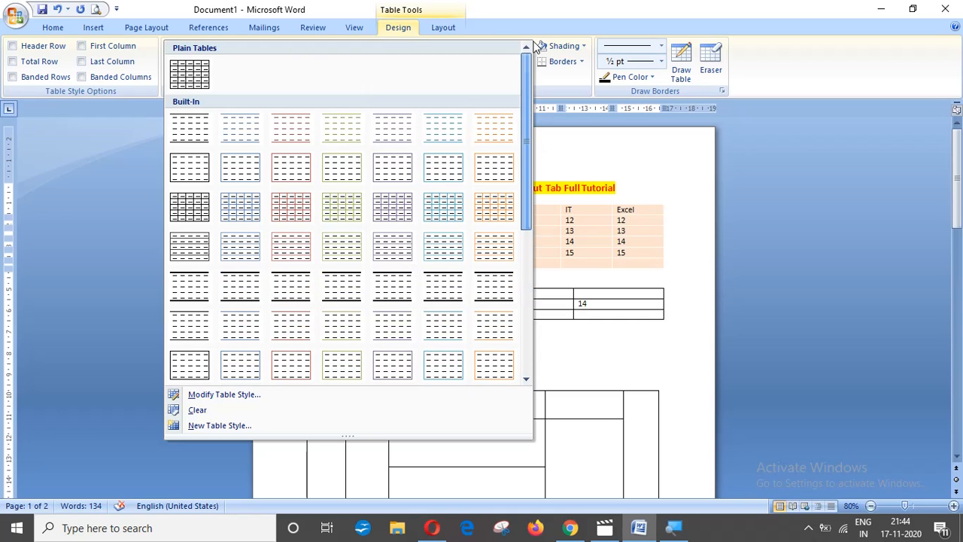
left_click(180, 130)
Apply All Borders to the single cell containing 14 in the Excel column.
left_click(383, 239)
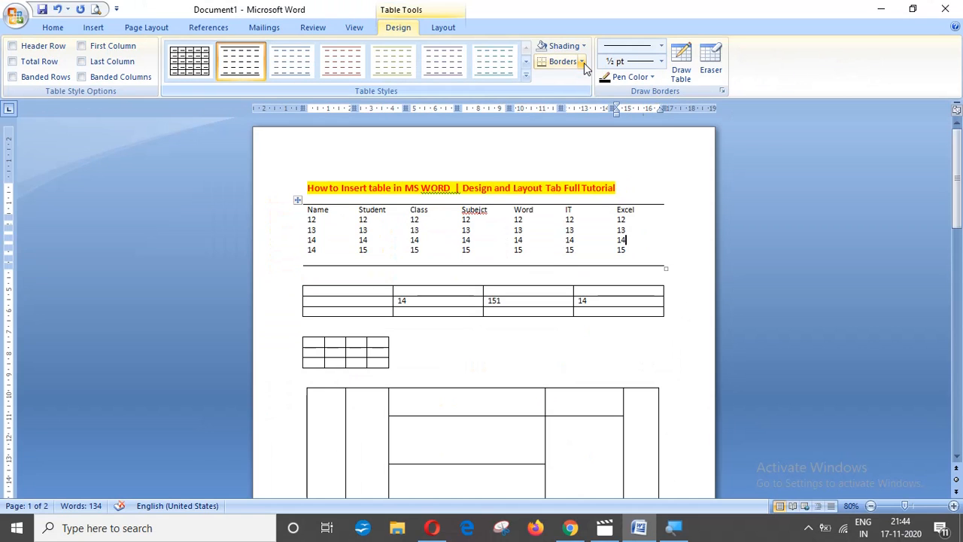
left_click(584, 65)
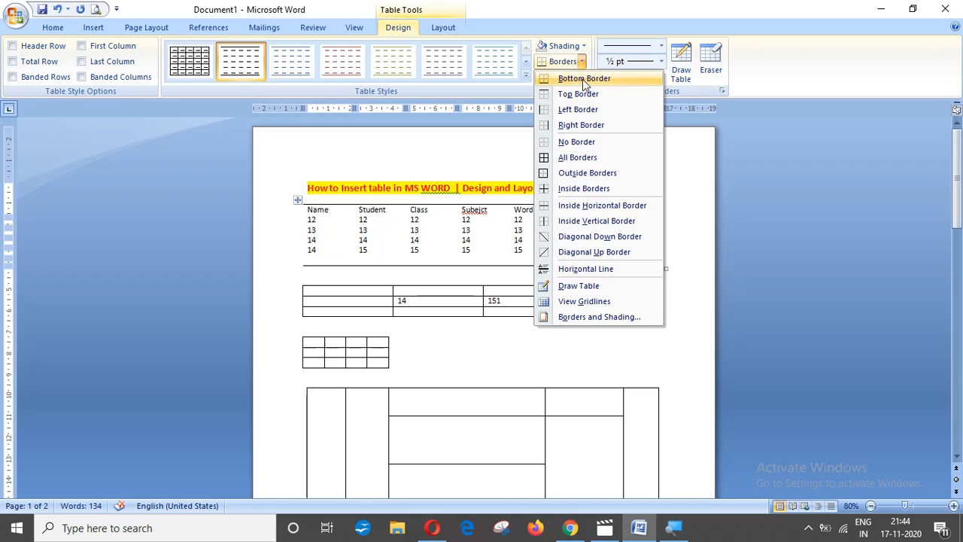
left_click(578, 158)
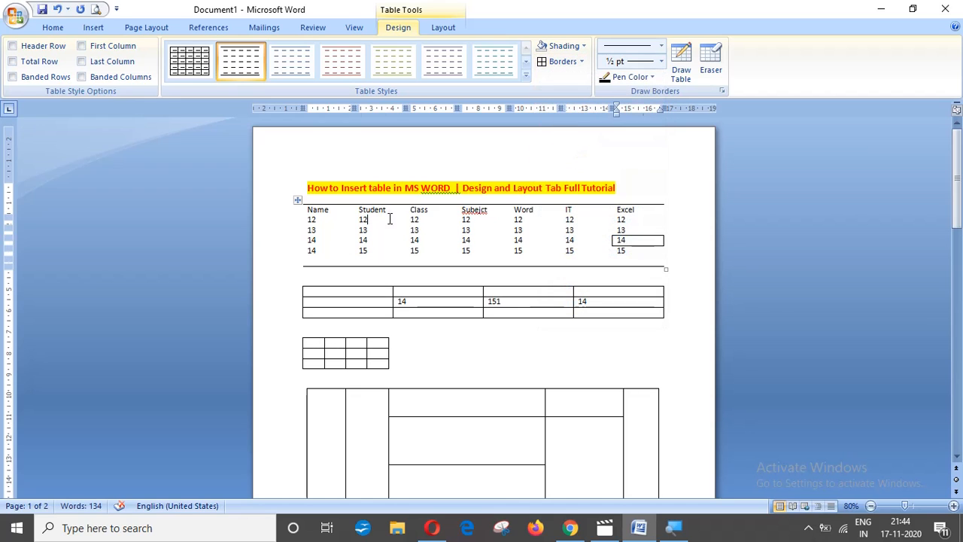
Try All Borders on the whole seven-column table, and undo both the table and single-cell border changes.
left_click(297, 200)
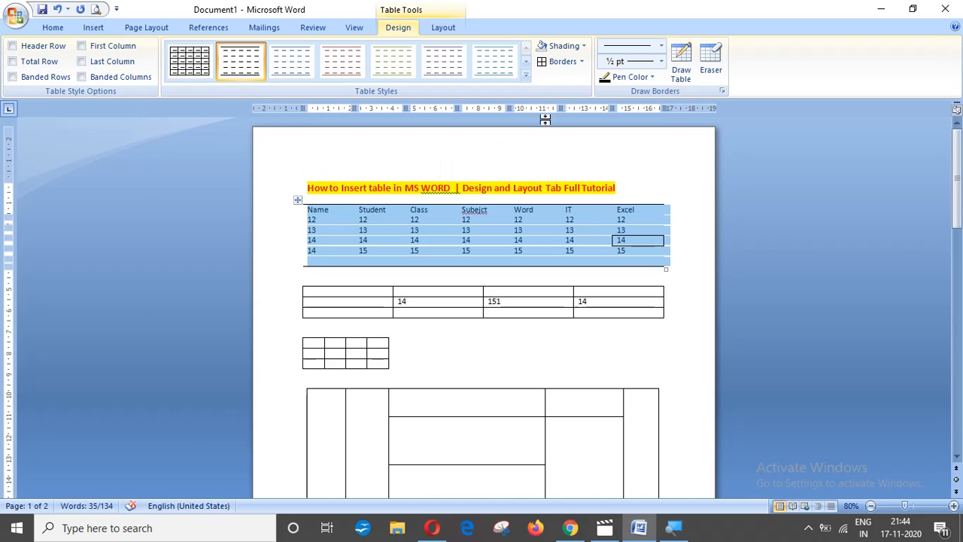
left_click(581, 62)
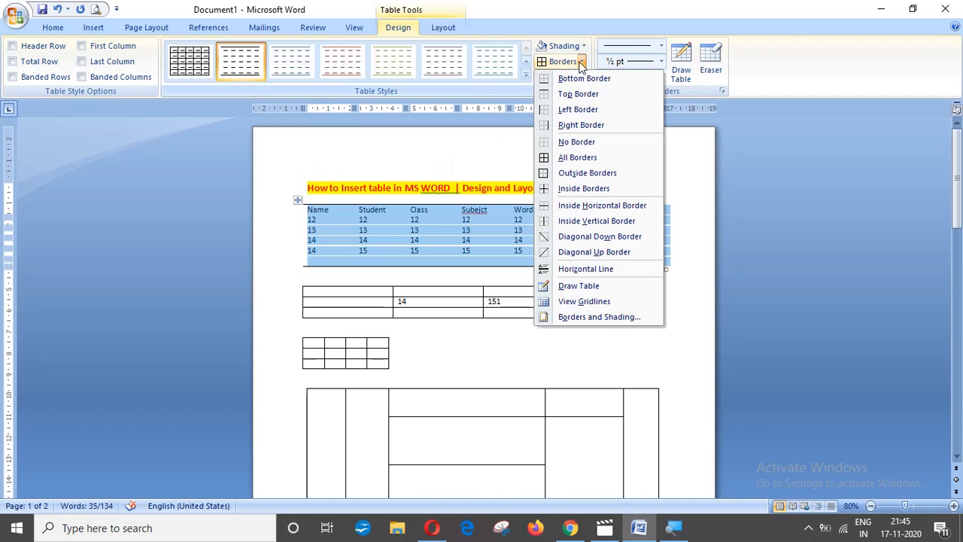
left_click(585, 157)
left_click(547, 224)
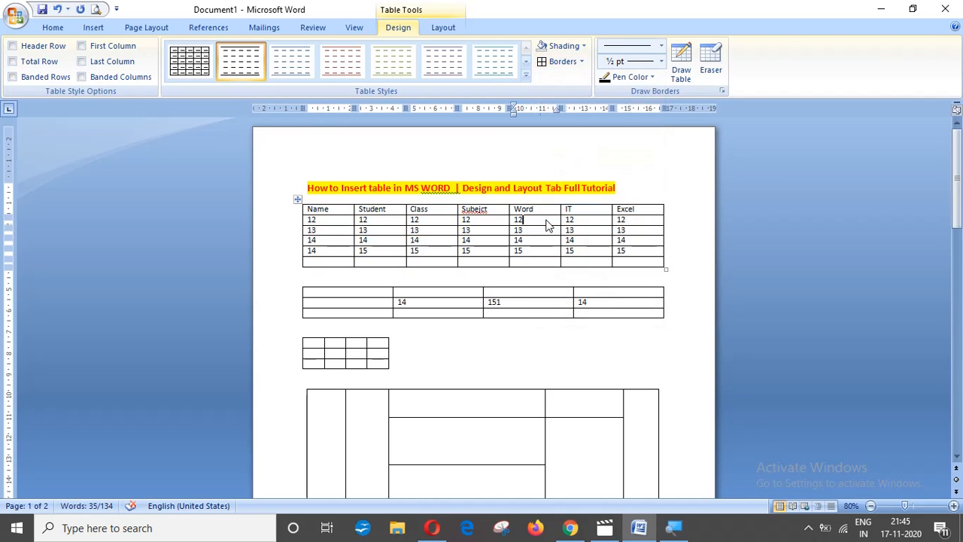
left_click(627, 254)
key("ctrl+z")
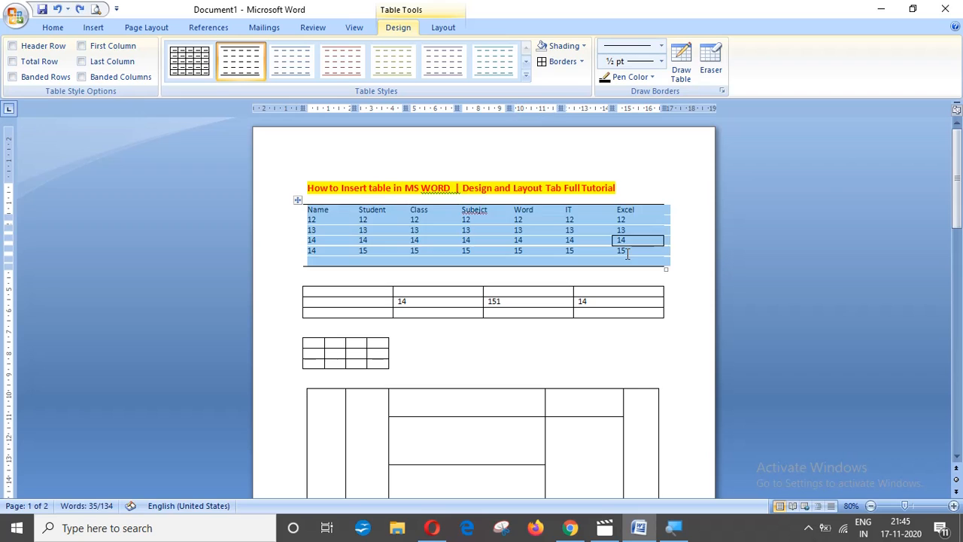
left_click(623, 258)
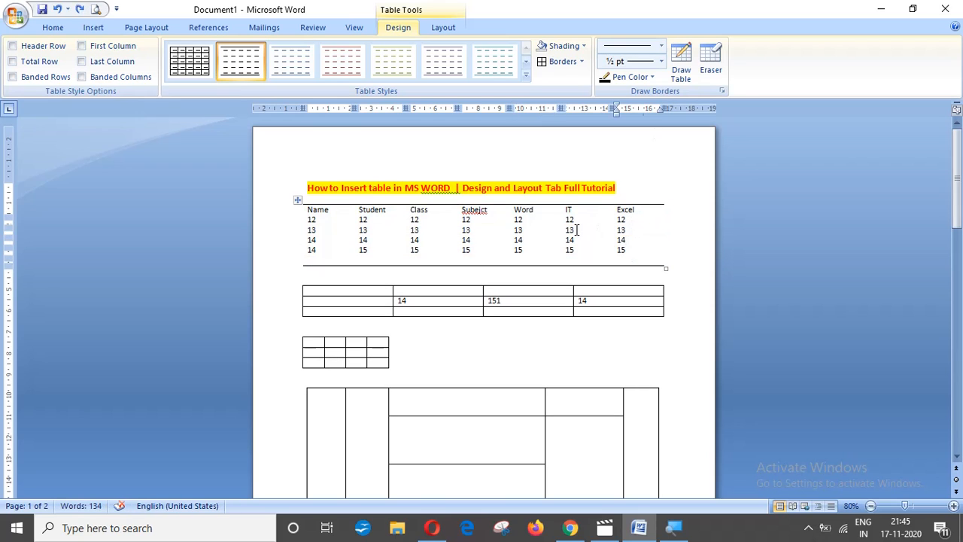
Add only a Left Border to the whole seven-column table.
left_click(297, 199)
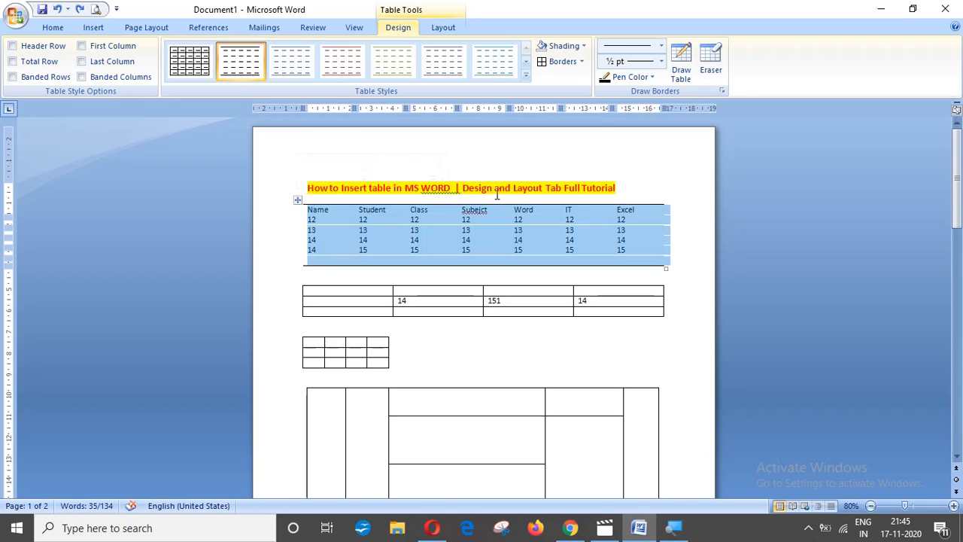
left_click(582, 61)
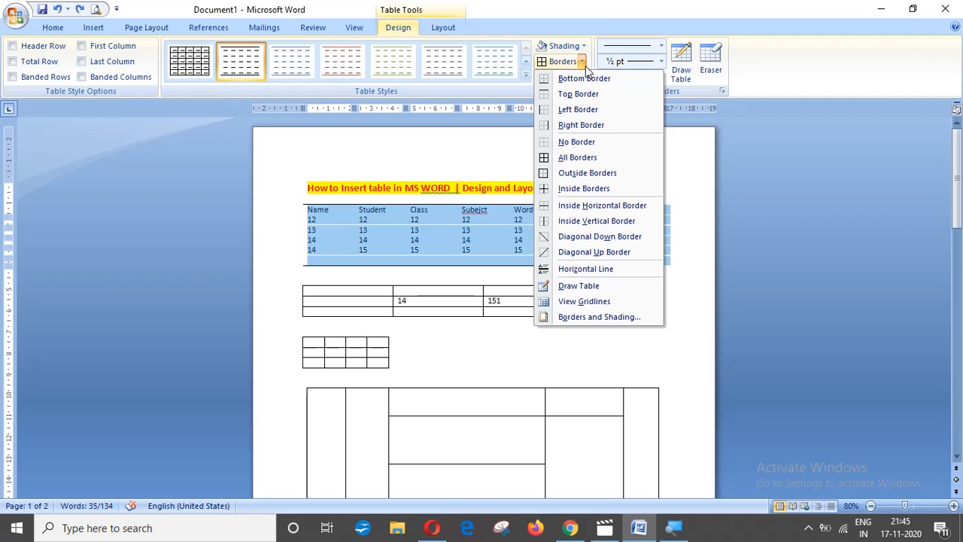
left_click(586, 110)
left_click(464, 210)
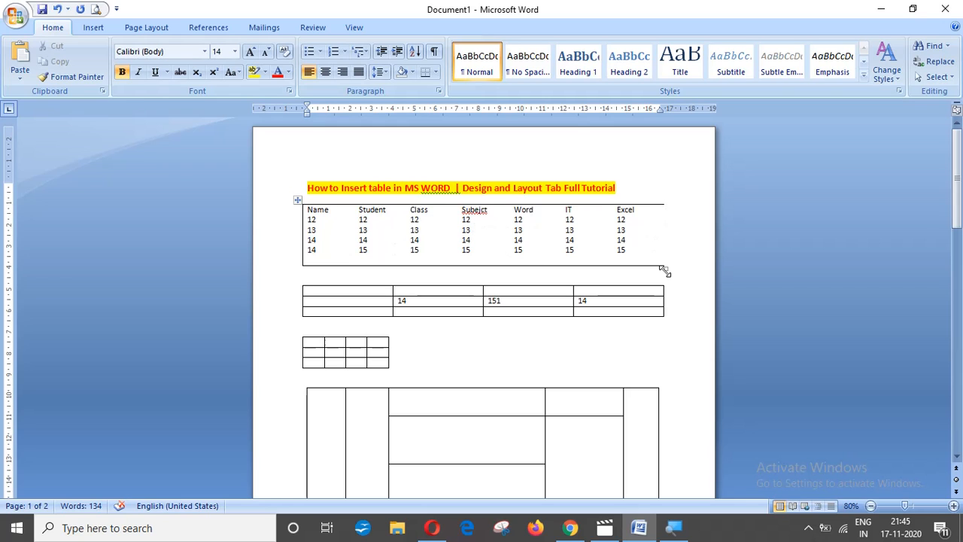
left_click(472, 240)
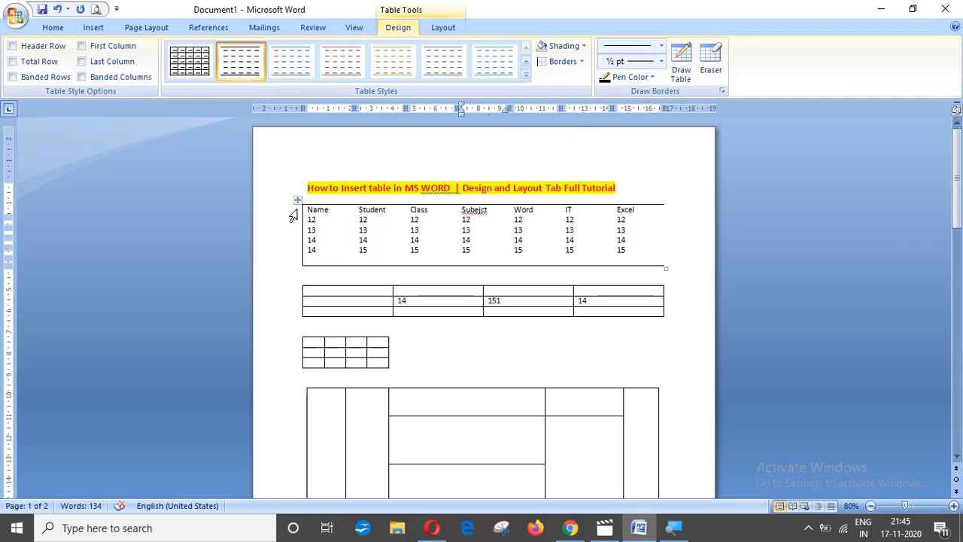
Apply All Borders to the entire seven-column table.
left_click(297, 200)
left_click(581, 61)
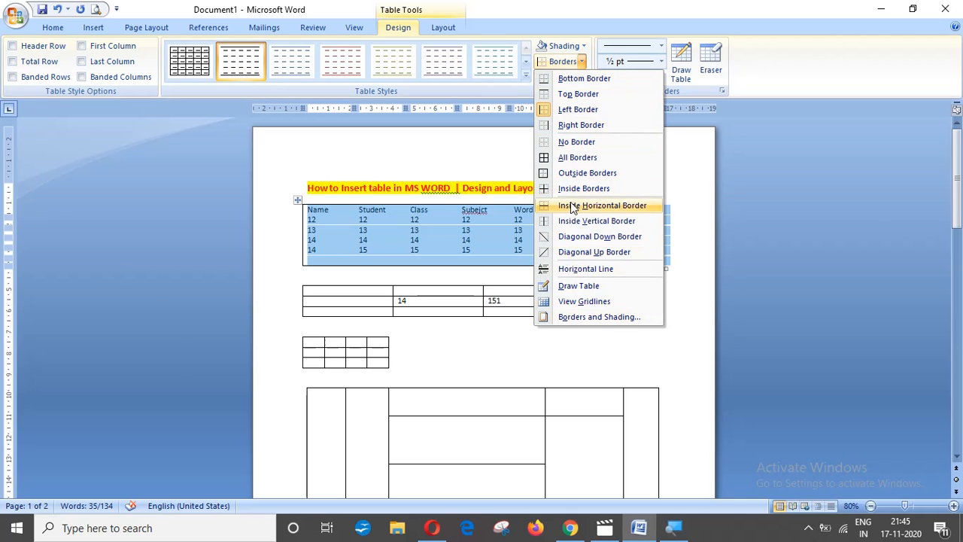
left_click(573, 157)
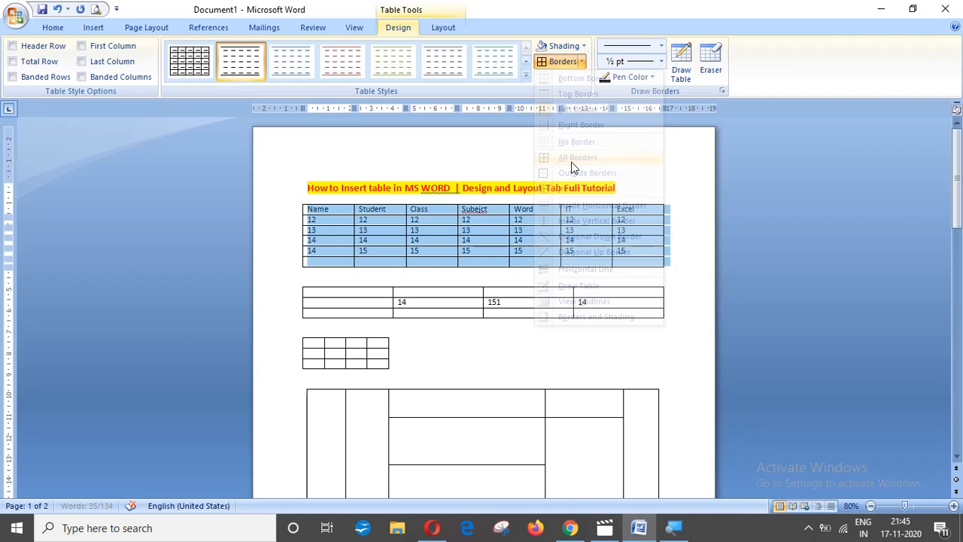
left_click(534, 242)
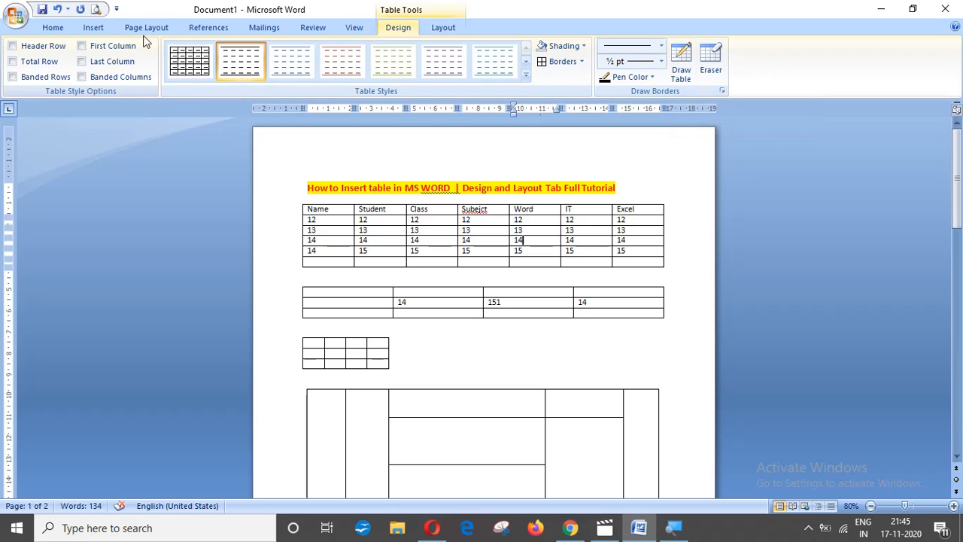
Review the options for inserting a table and return to the table Design options.
left_click(93, 28)
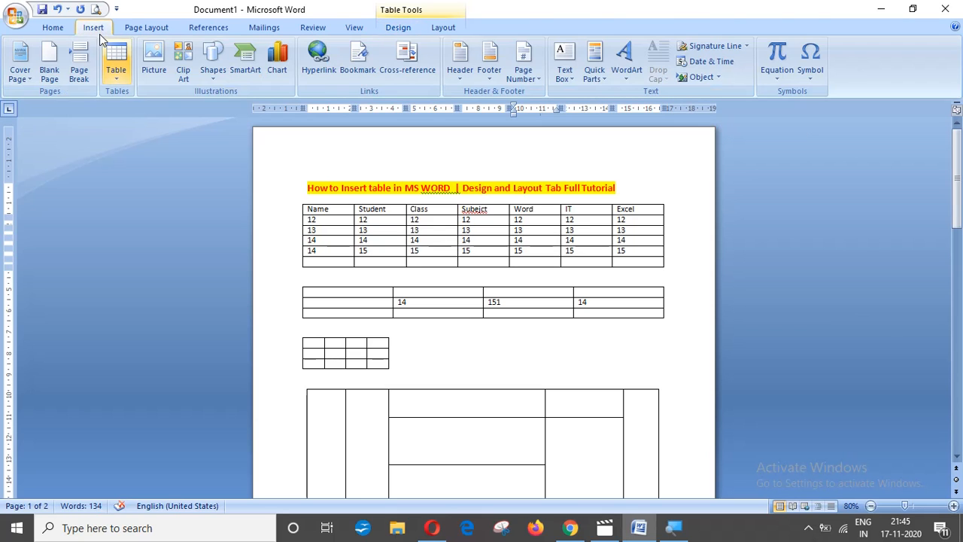
left_click(126, 78)
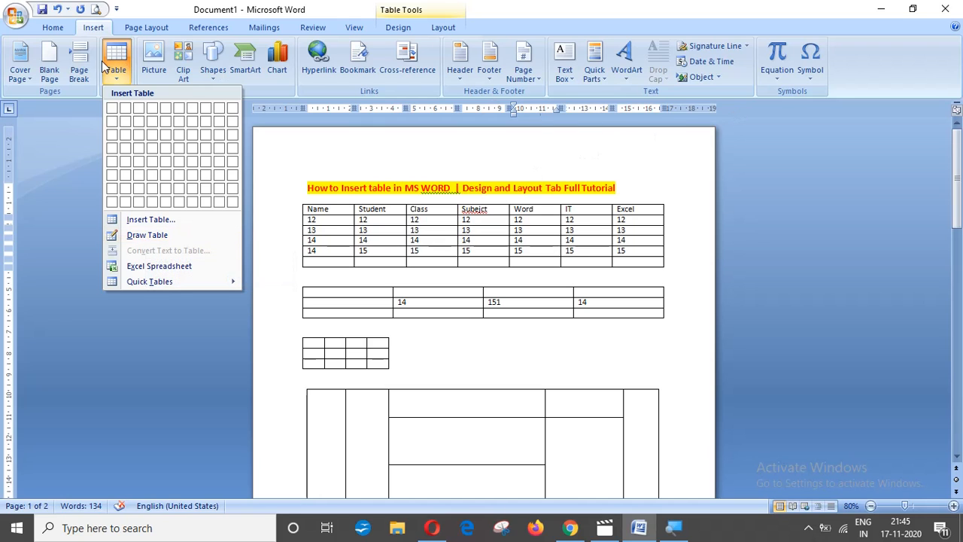
left_click(487, 262)
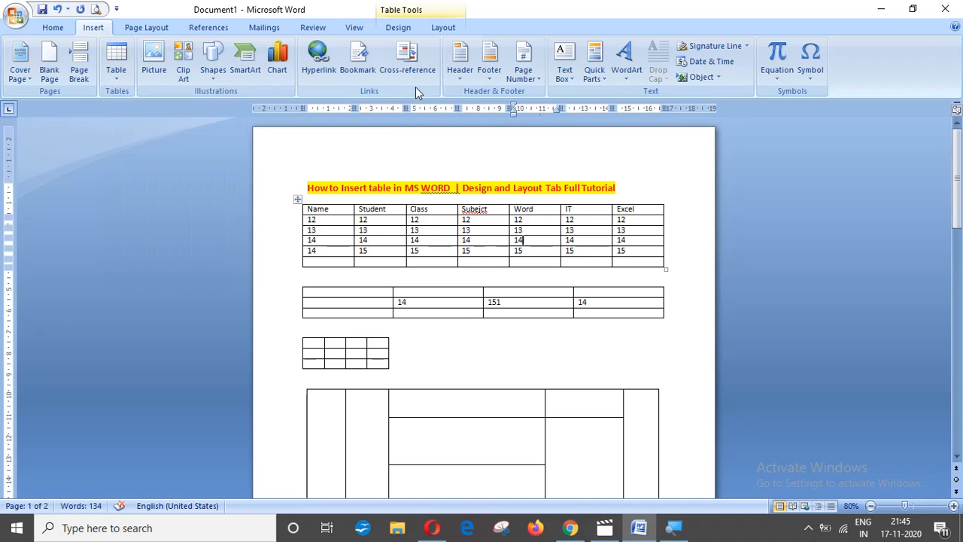
left_click(398, 27)
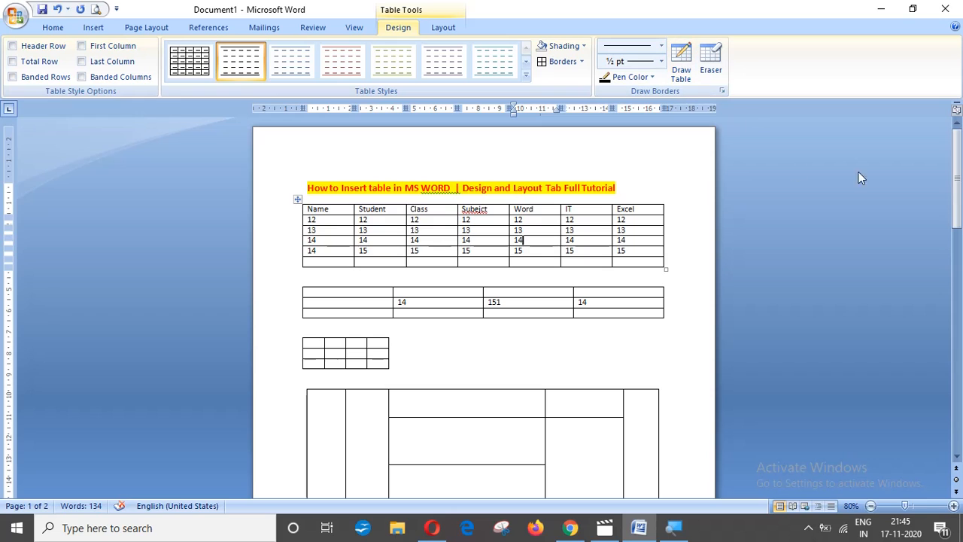
Draw a single-cell table outline about 16 cm wide below the large hand-drawn table on the first page.
scroll(730, 311, "down", 7)
left_click(574, 339)
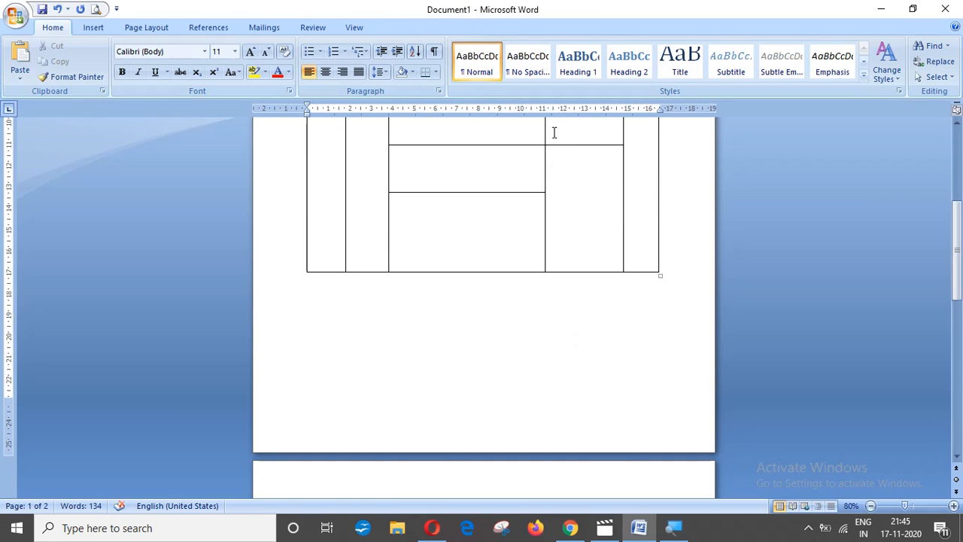
left_click(363, 191)
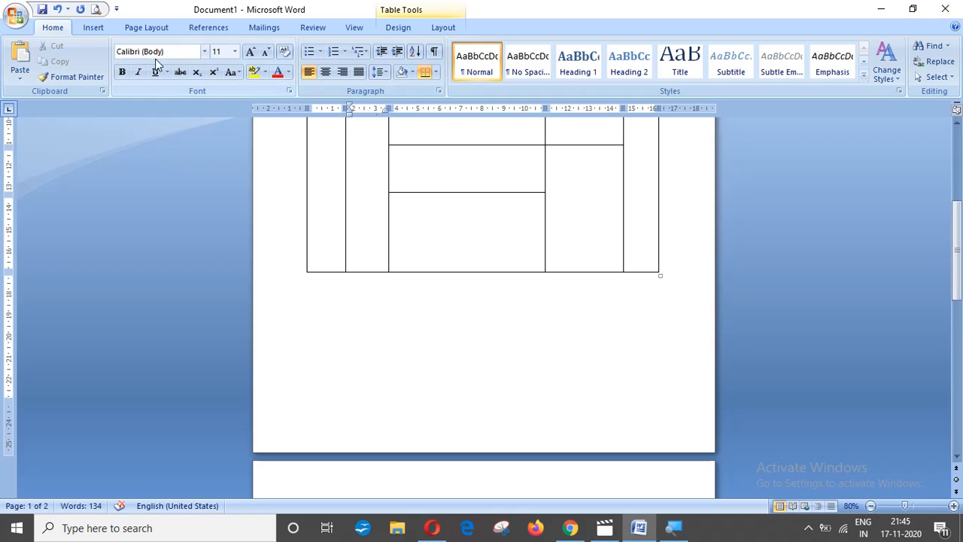
left_click(399, 29)
left_click(684, 79)
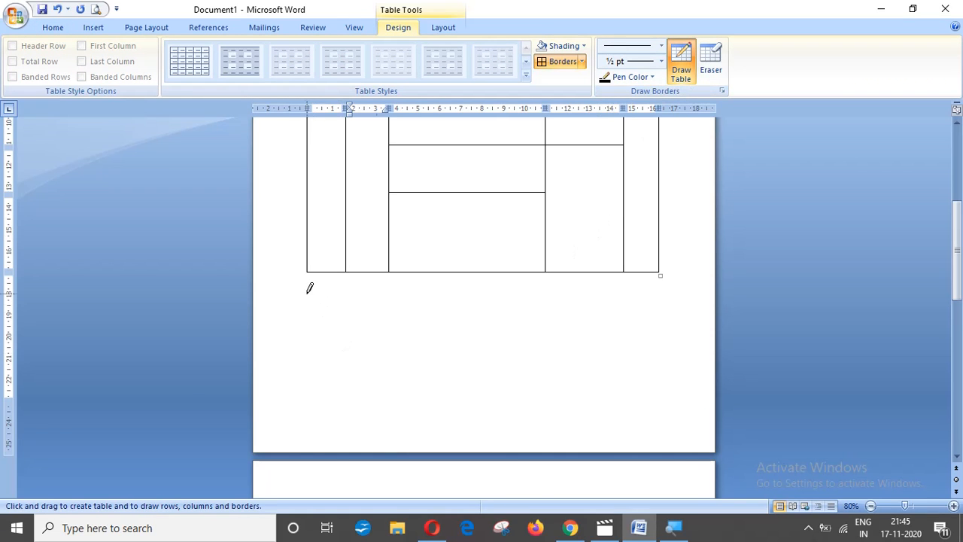
mouse_move(307, 291)
left_mouse_down()
mouse_move(308, 345)
mouse_move(651, 424)
left_mouse_up()
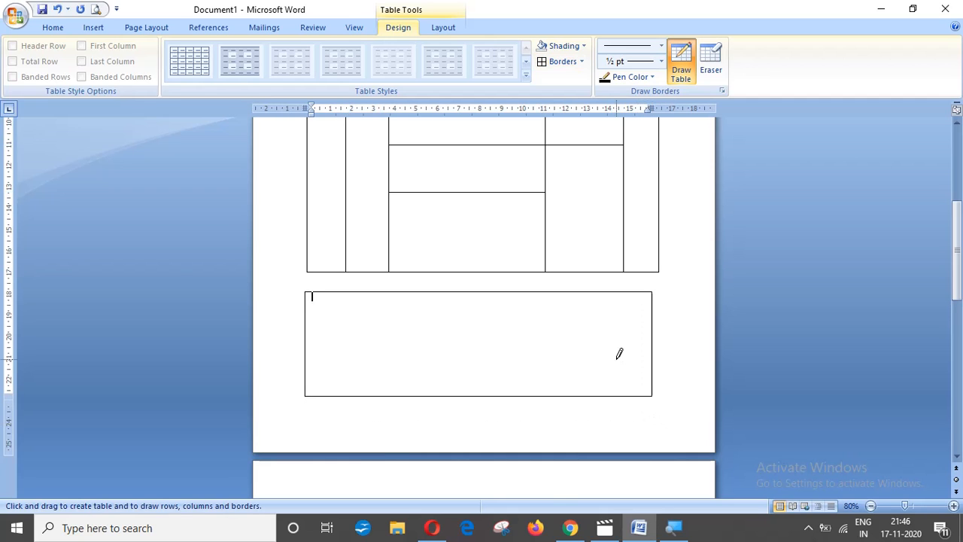
Set the pen color to red and divide the new outline with two vertical lines and one horizontal line.
left_click(677, 79)
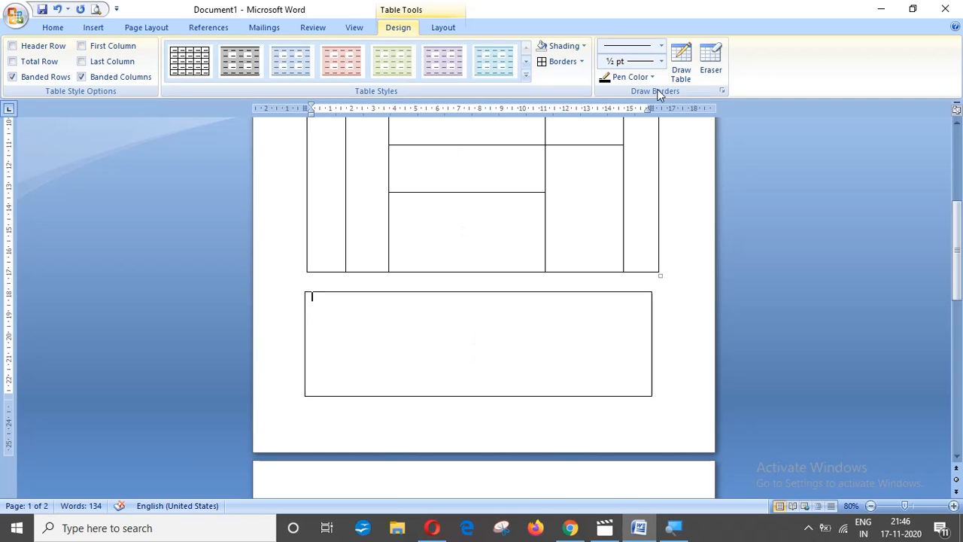
left_click(689, 63)
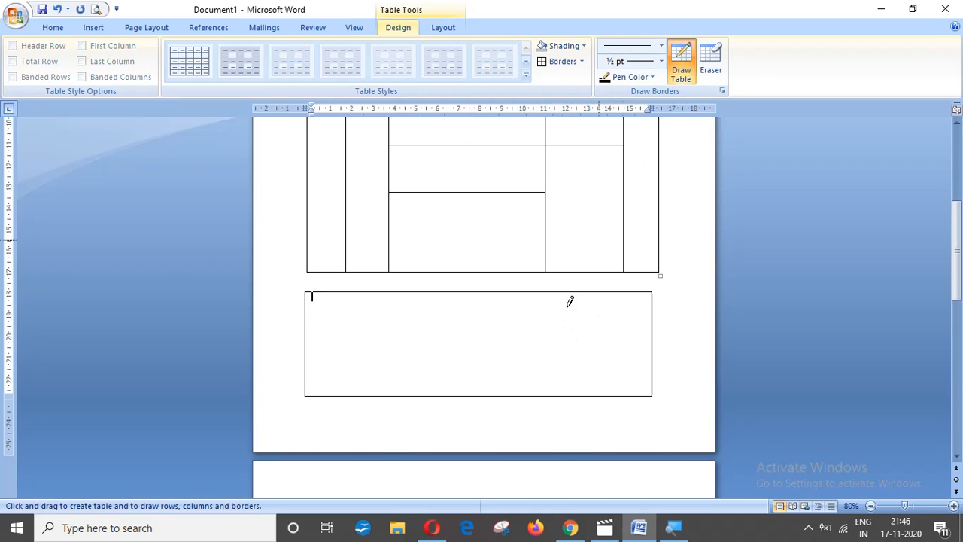
left_click(652, 75)
left_click(616, 199)
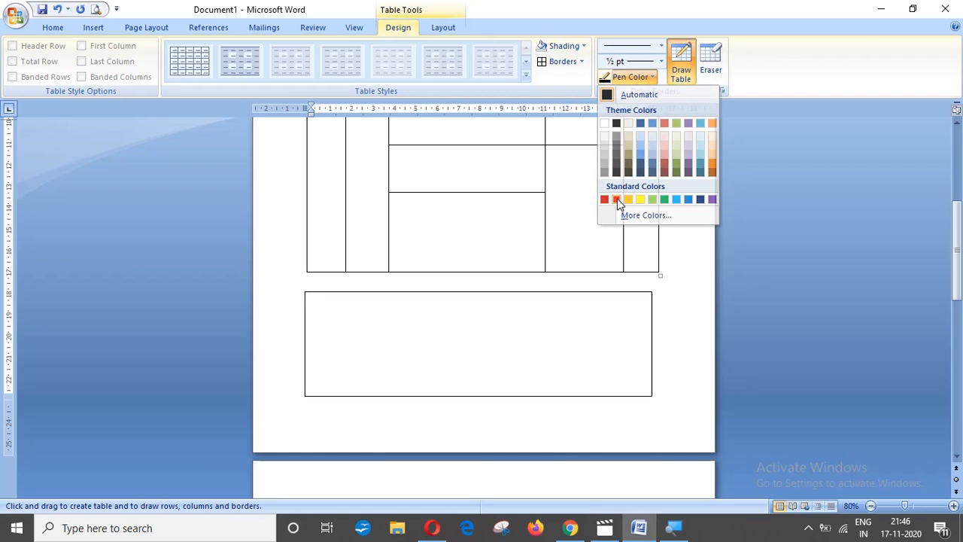
left_click_drag(468, 294, 473, 357)
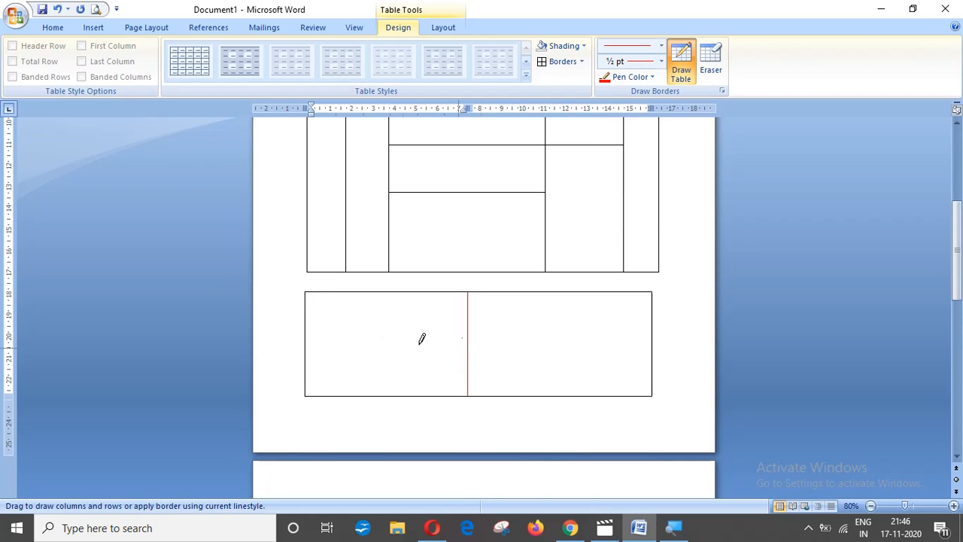
left_click_drag(419, 343, 554, 348)
left_click_drag(554, 295, 554, 392)
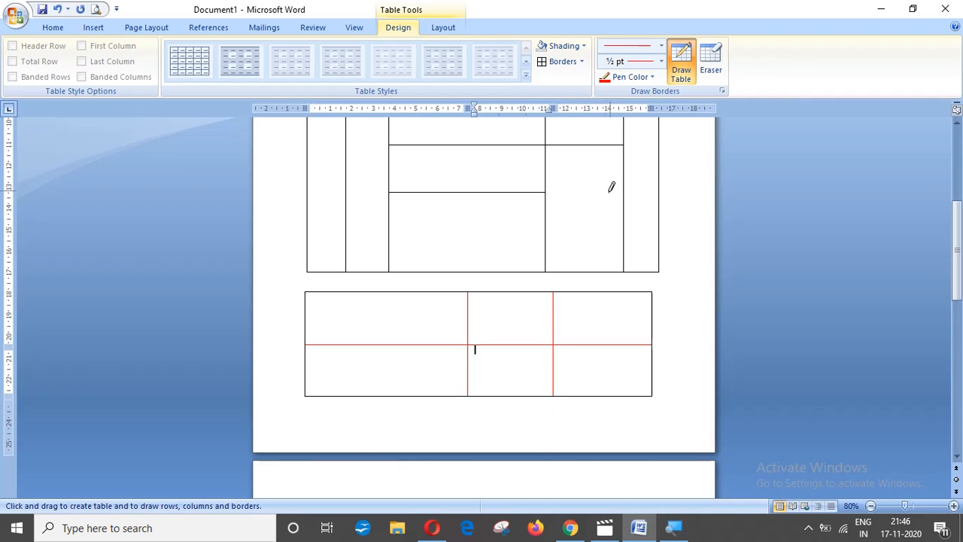
With a green pen, split the table's first column vertically and add a horizontal line in the second column's upper cell.
left_click(652, 78)
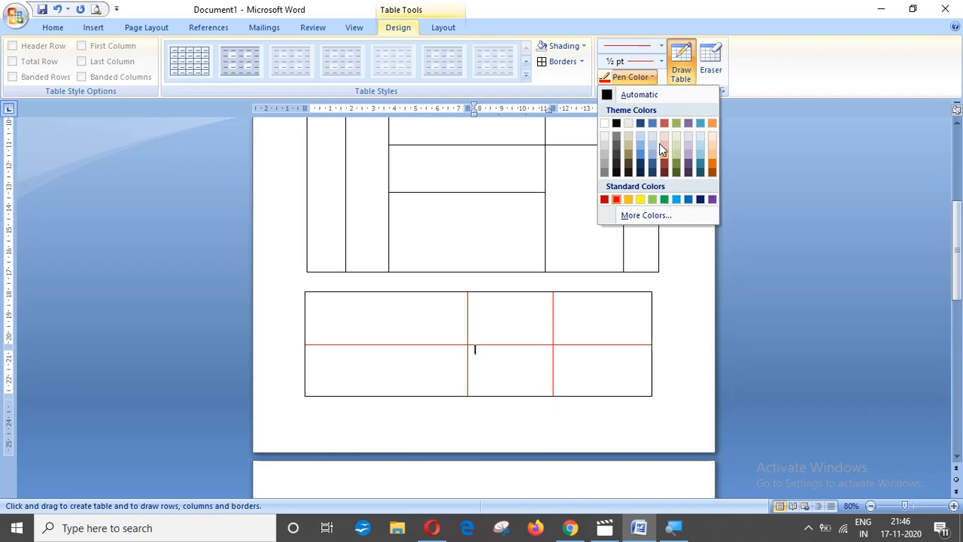
left_click(665, 200)
left_click_drag(388, 288, 387, 393)
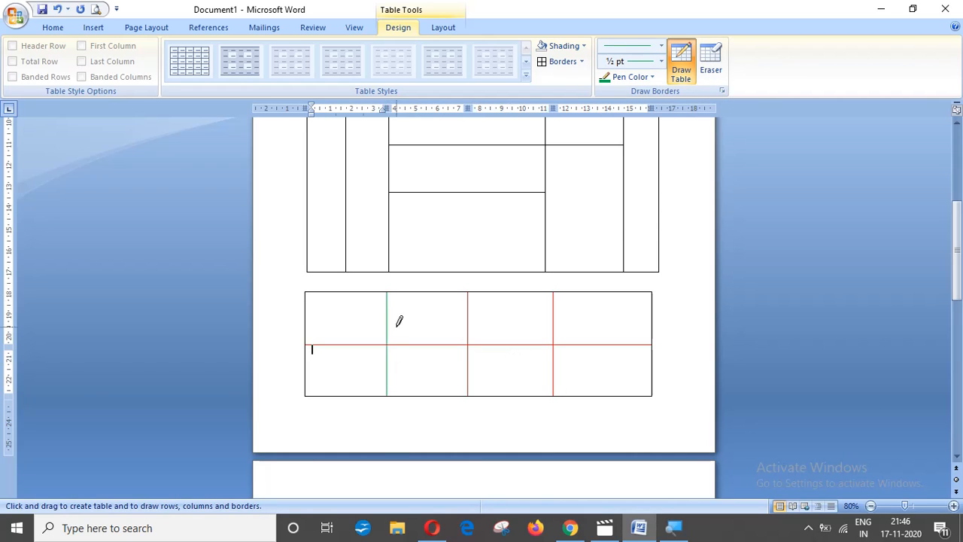
left_click_drag(390, 319, 459, 319)
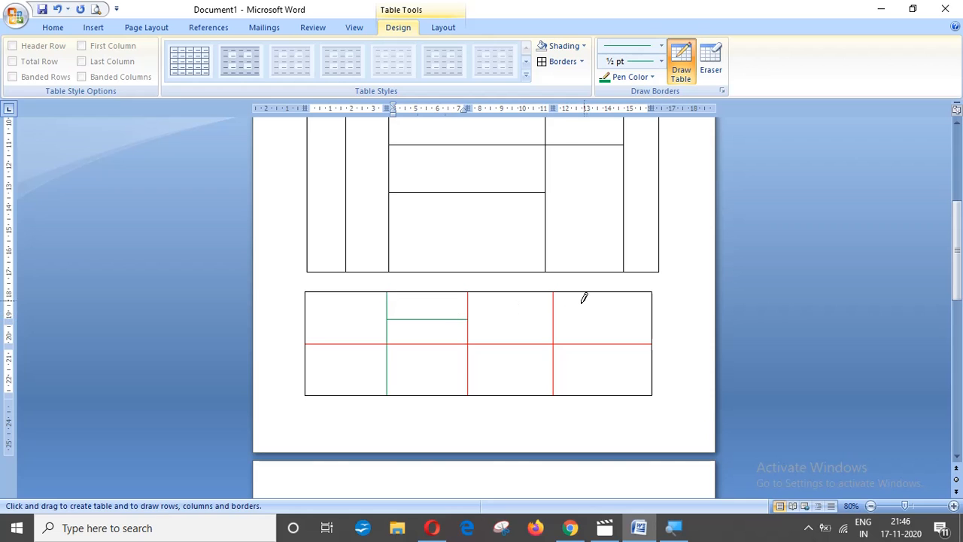
With a light blue pen, draw one vertical line in each of the last column's upper and lower cells.
left_click(654, 77)
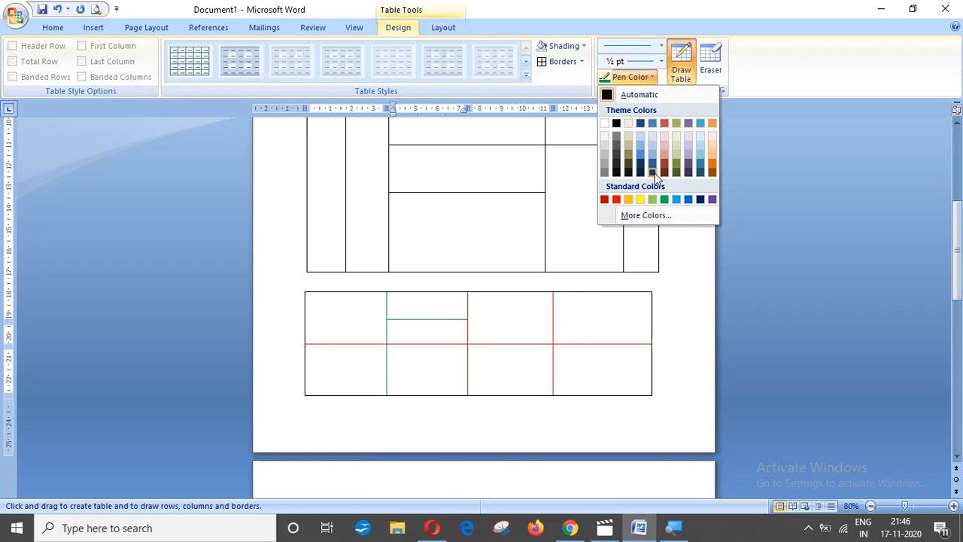
left_click(641, 153)
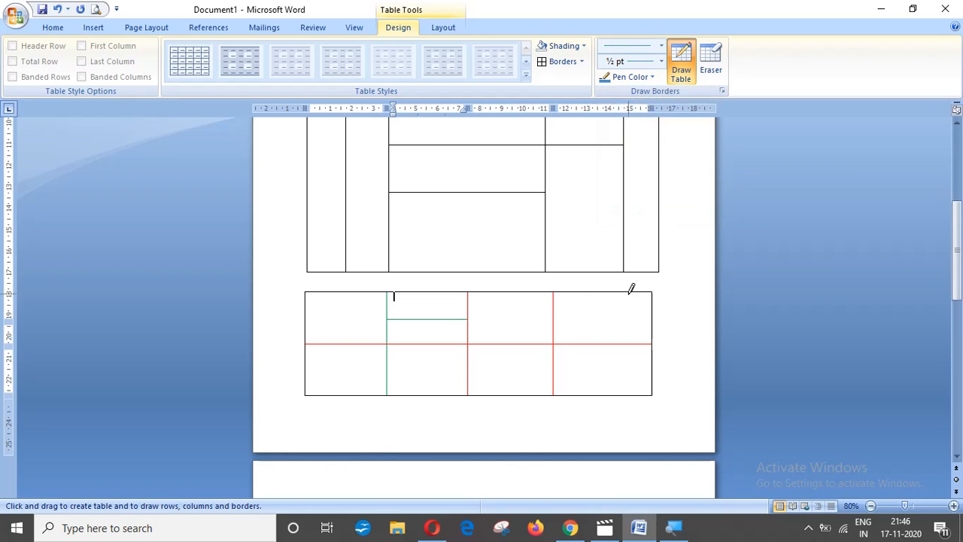
mouse_move(611, 294)
left_mouse_down()
mouse_move(611, 343)
mouse_move(587, 349)
mouse_move(588, 393)
left_mouse_up()
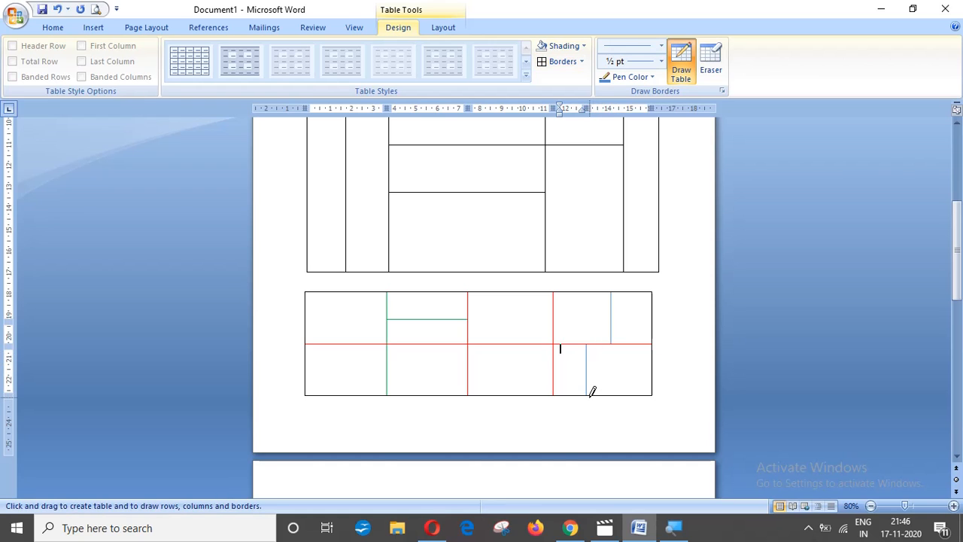
Set the line weight to 4 ½ pt and draw thick blue vertical and horizontal dividers in the table's third and last columns.
left_click(662, 62)
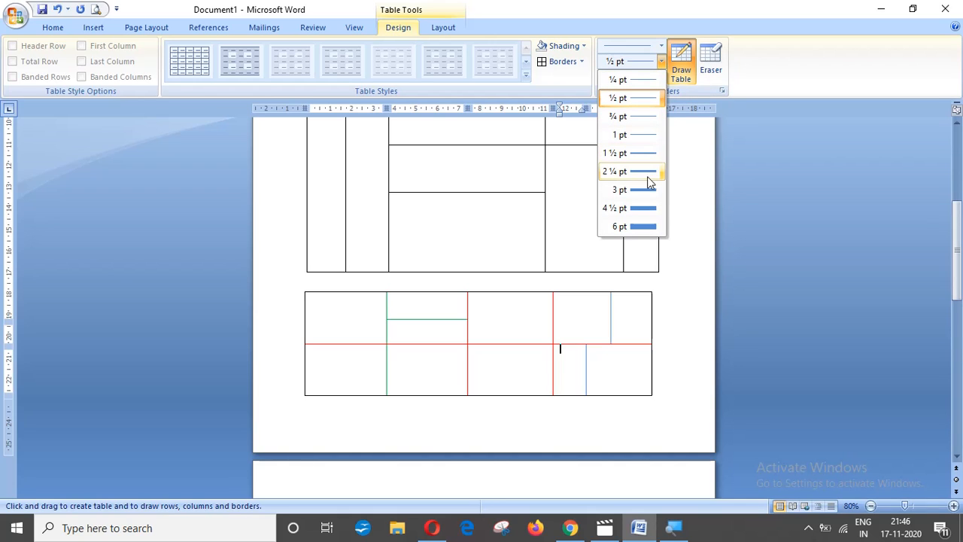
left_click(645, 213)
left_click_drag(504, 293, 503, 340)
left_click_drag(583, 292, 585, 340)
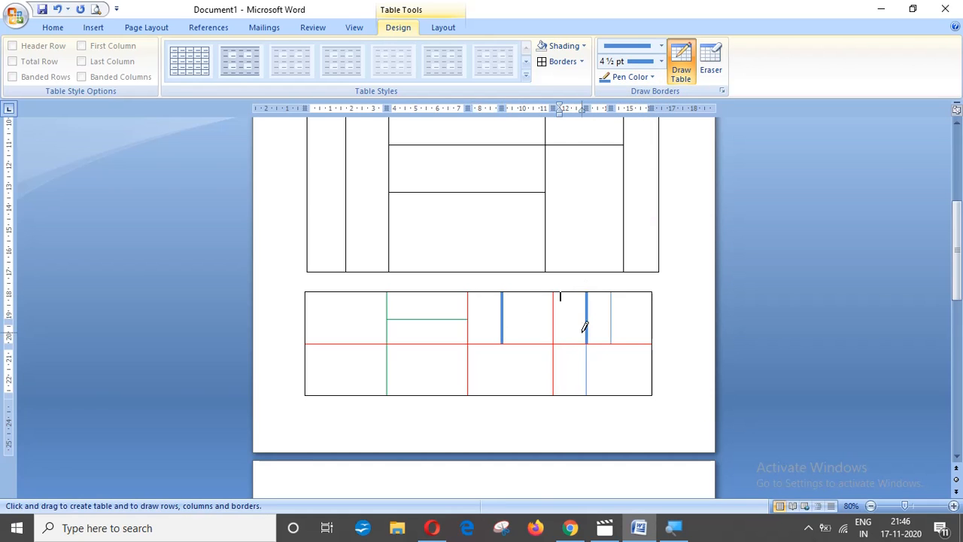
left_click_drag(471, 367, 552, 367)
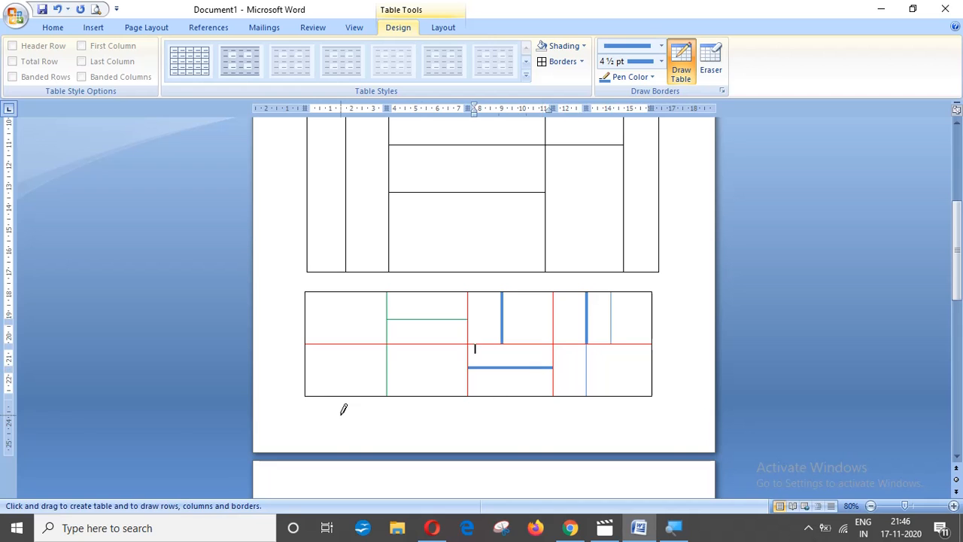
mouse_move(307, 395)
left_mouse_down()
mouse_move(307, 423)
mouse_move(634, 449)
mouse_move(655, 437)
left_mouse_up()
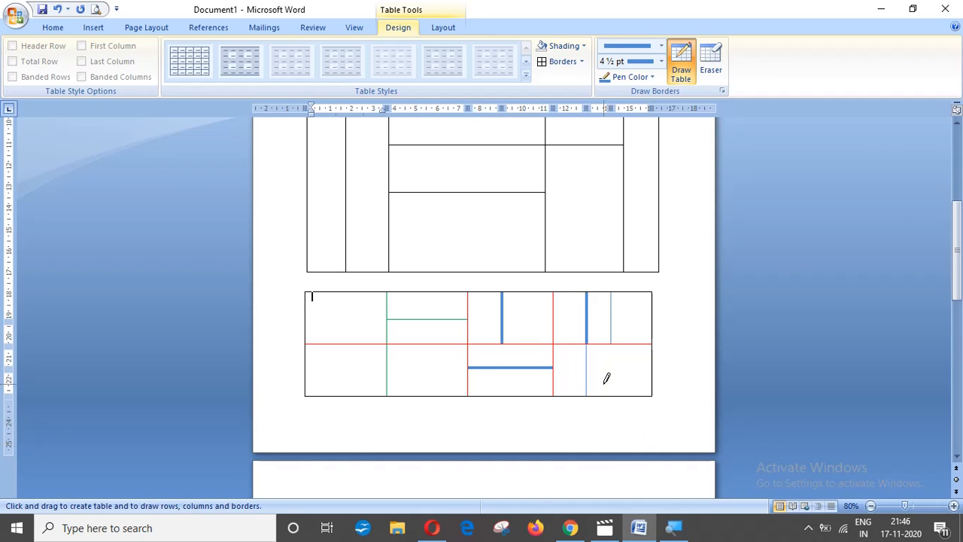
left_click_drag(617, 348, 617, 395)
Draw a small blue box below the Greek alphabet table, and a wider red box under it in the 3 pt striped line style.
left_click_drag(959, 258, 961, 407)
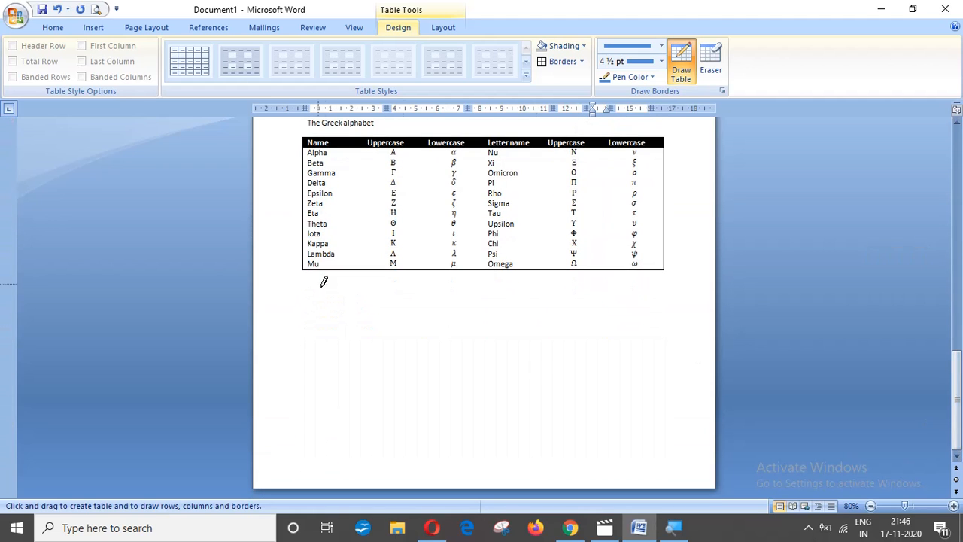
mouse_move(536, 373)
left_mouse_down()
mouse_move(431, 323)
mouse_move(442, 330)
left_mouse_up()
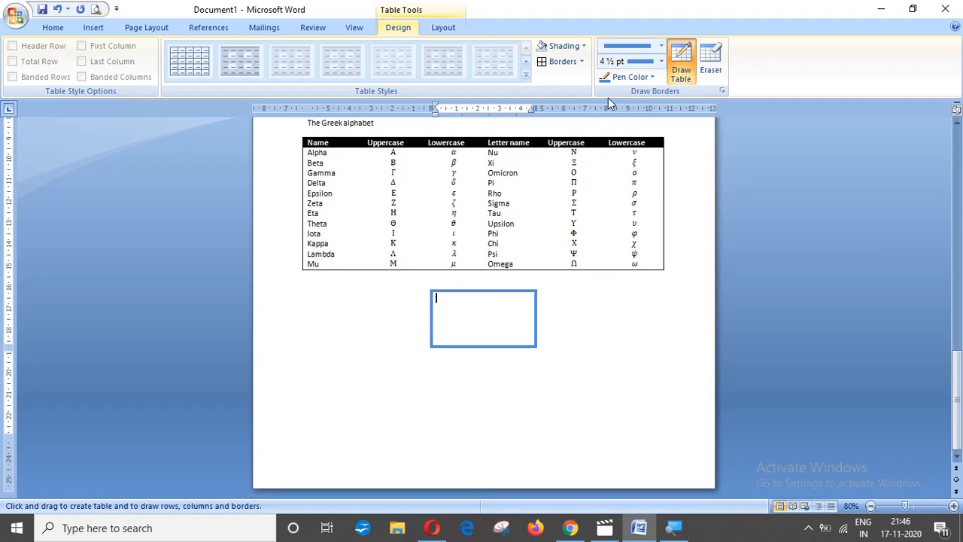
left_click(661, 47)
left_click_drag(667, 113, 663, 169)
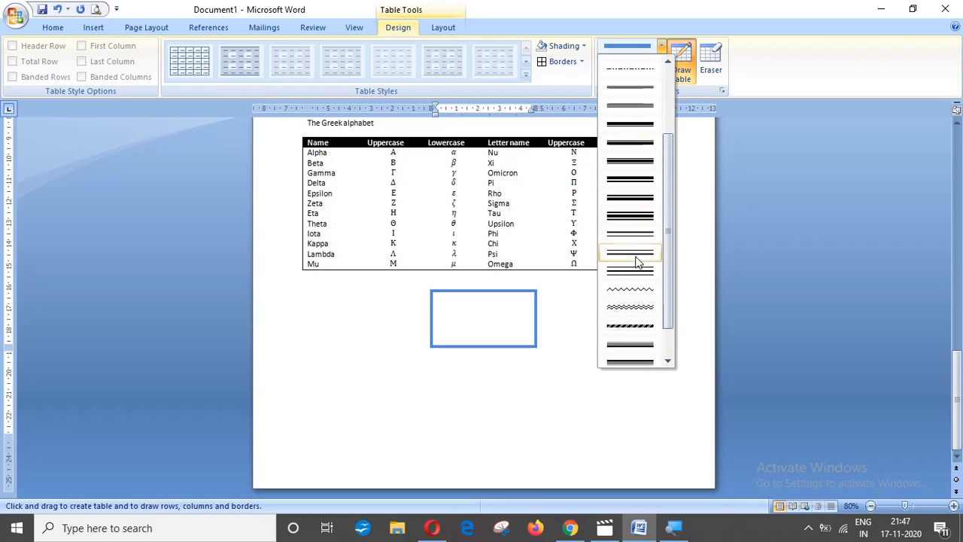
left_click(636, 324)
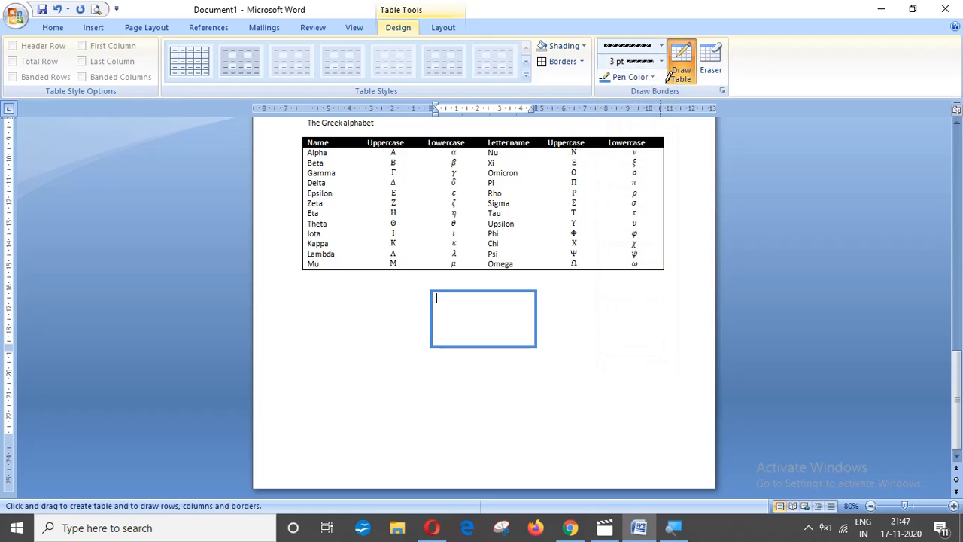
left_click(657, 78)
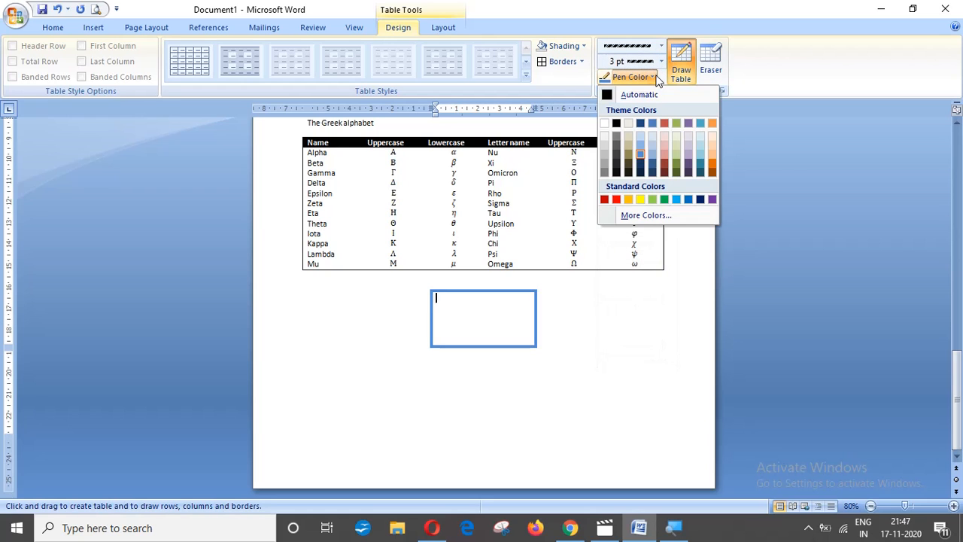
left_click(617, 200)
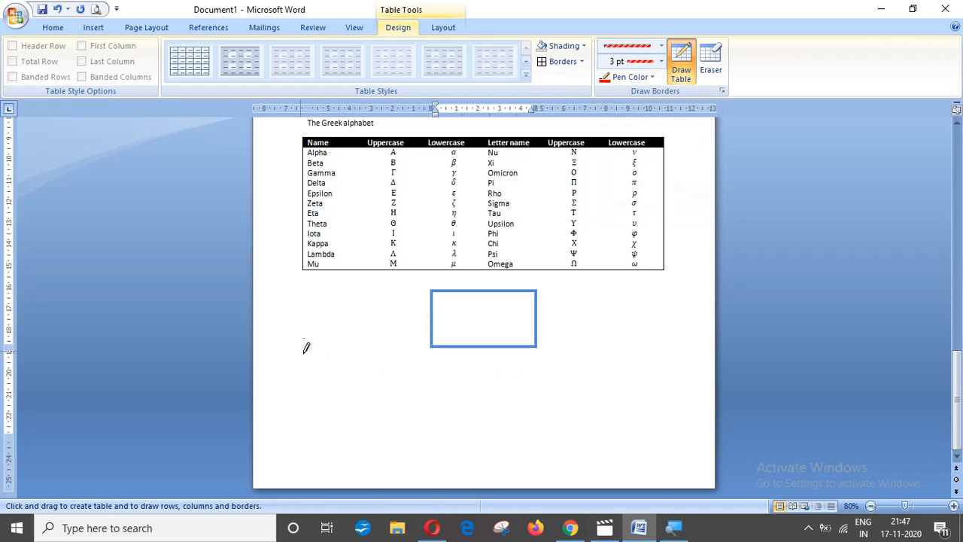
mouse_move(301, 361)
left_mouse_down()
mouse_move(474, 411)
mouse_move(601, 432)
left_mouse_up()
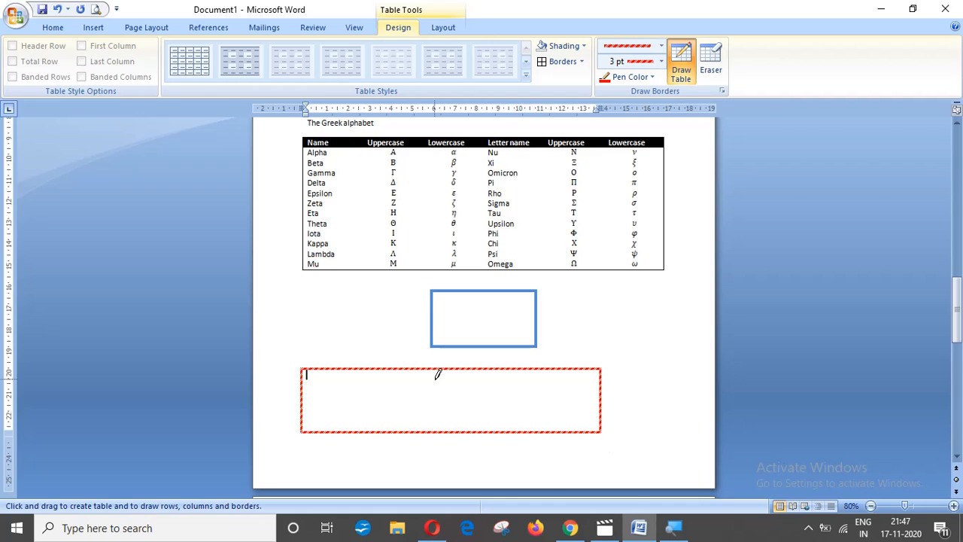
Divide the red striped box into four columns and split the second and fourth columns with horizontal lines.
left_click_drag(437, 371, 435, 433)
mouse_move(442, 399)
left_mouse_down()
mouse_move(589, 391)
mouse_move(594, 403)
left_mouse_up()
left_click_drag(354, 370, 354, 430)
left_click_drag(357, 383, 422, 386)
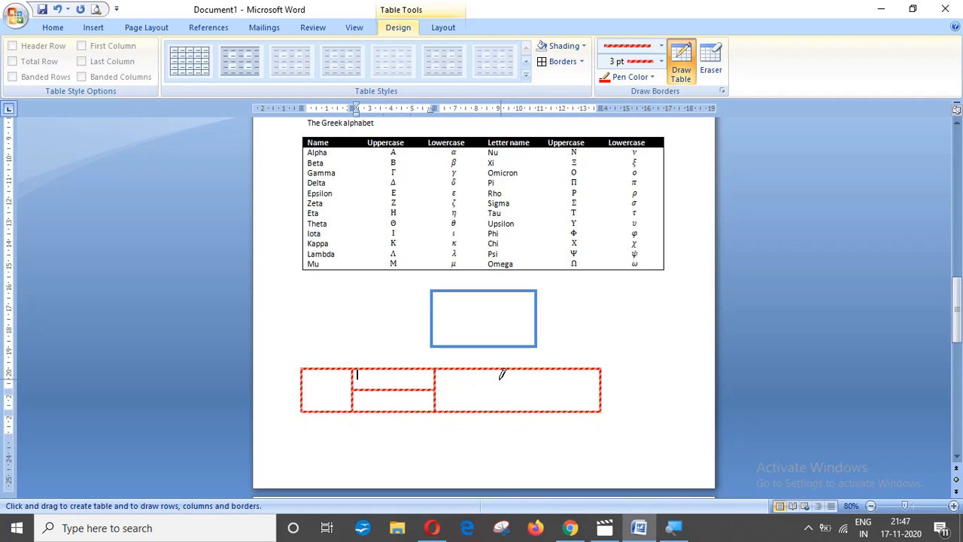
mouse_move(504, 370)
left_mouse_down()
mouse_move(506, 398)
mouse_move(519, 382)
mouse_move(590, 381)
left_mouse_up()
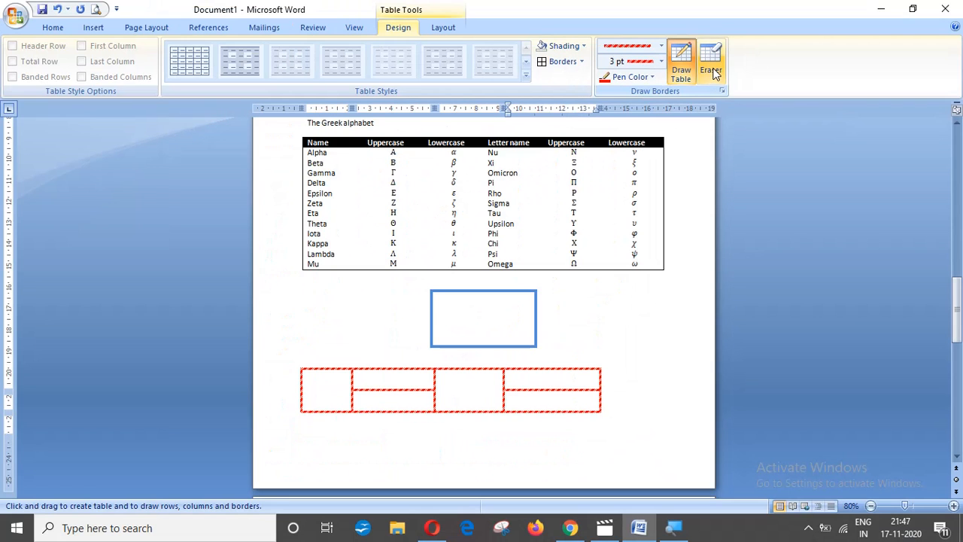
Erase all four borders of the small blue box with the Eraser.
left_click(714, 72)
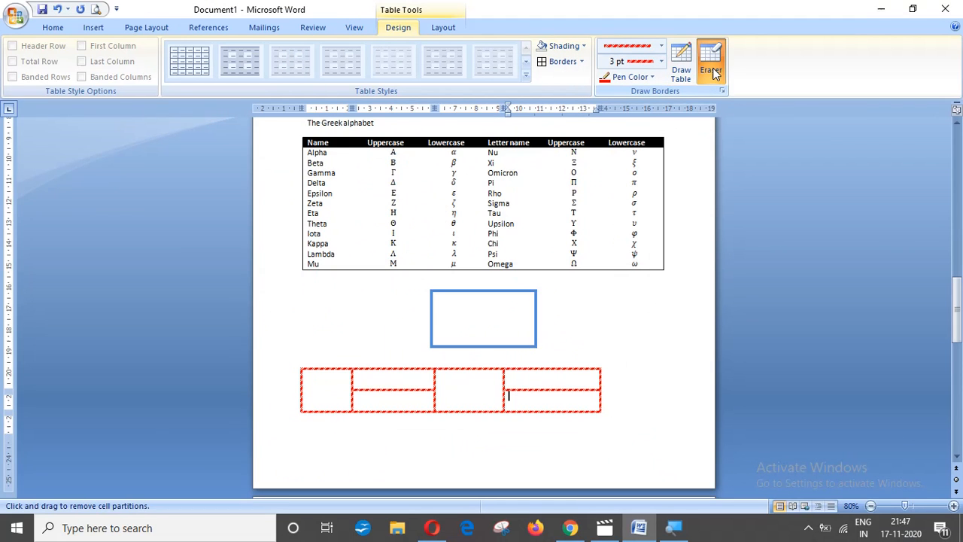
left_click(536, 315)
left_click(473, 346)
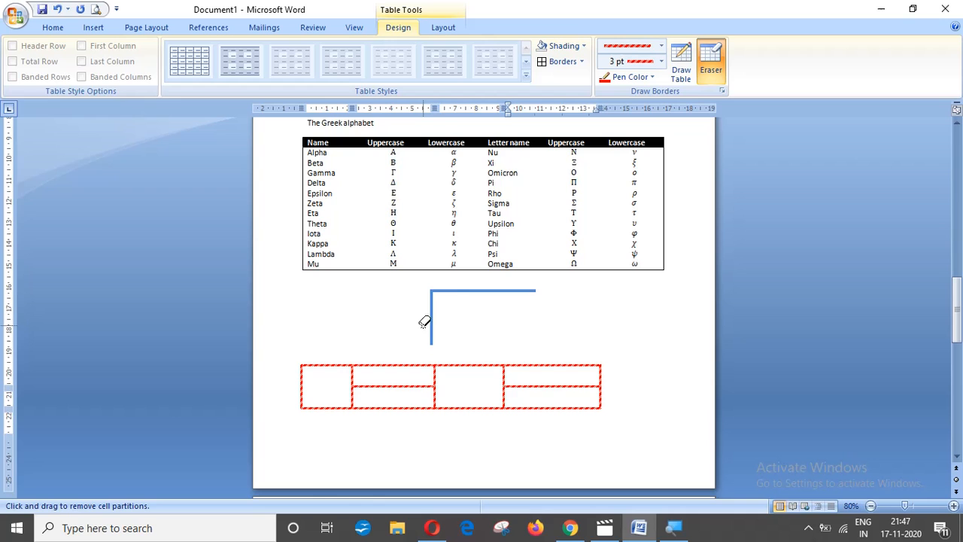
left_click(463, 292)
left_click(430, 309)
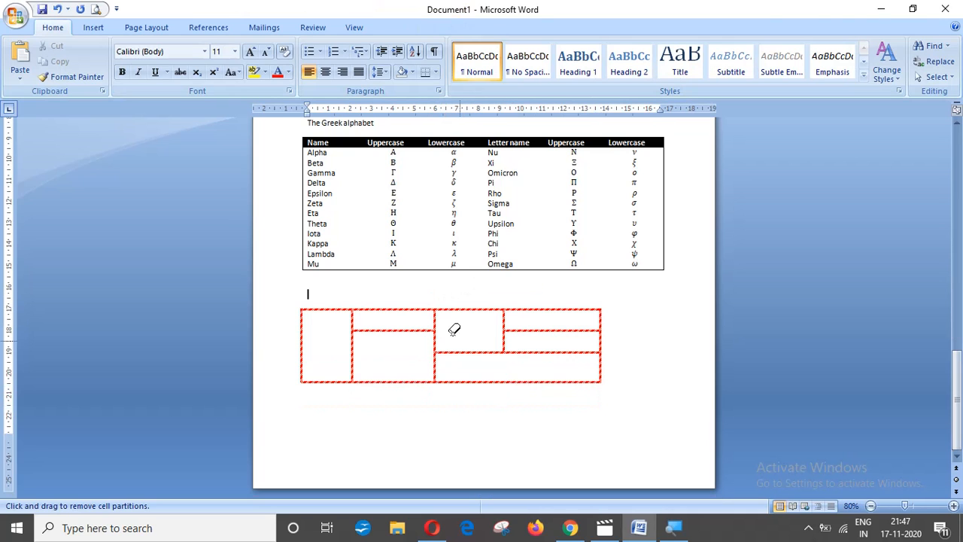
Erase the borders of the red striped table's third and fourth columns, and return to the start of the document.
left_click(539, 303)
left_click(492, 309)
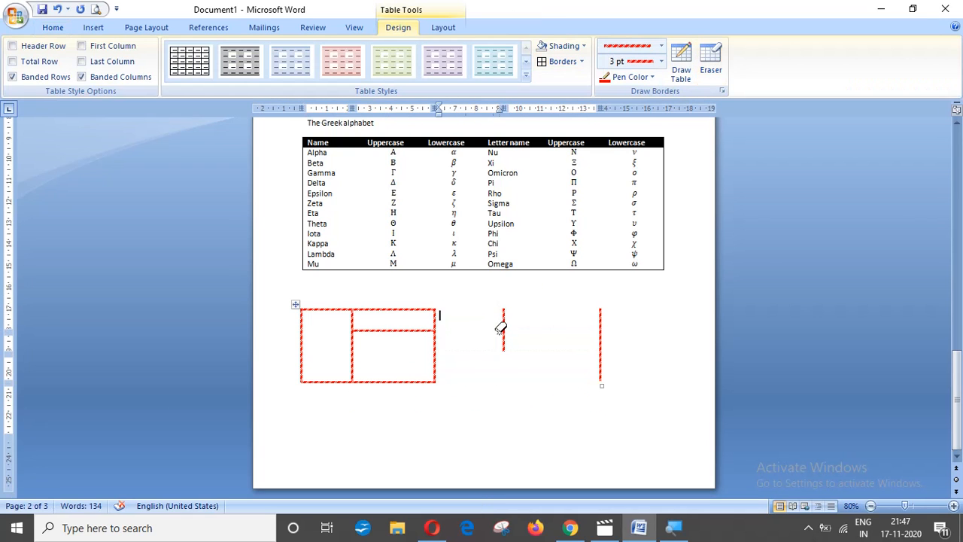
left_click(498, 331)
left_click(518, 328)
left_click(709, 60)
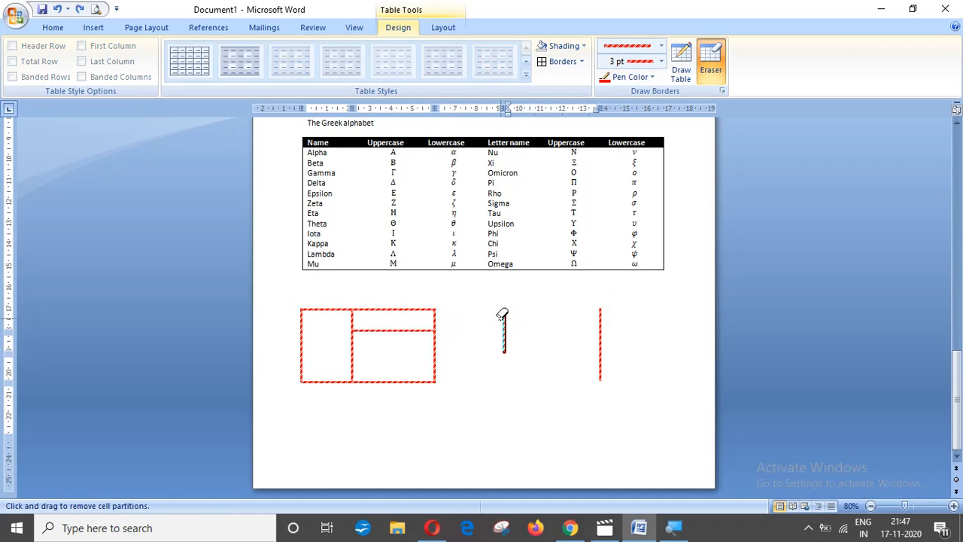
left_click(503, 330)
left_click(599, 333)
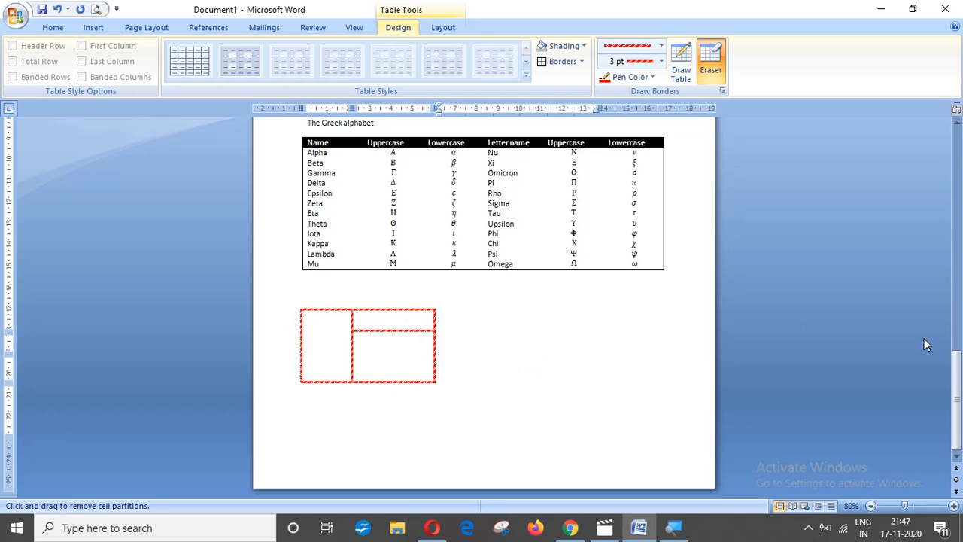
left_click_drag(958, 376, 959, 154)
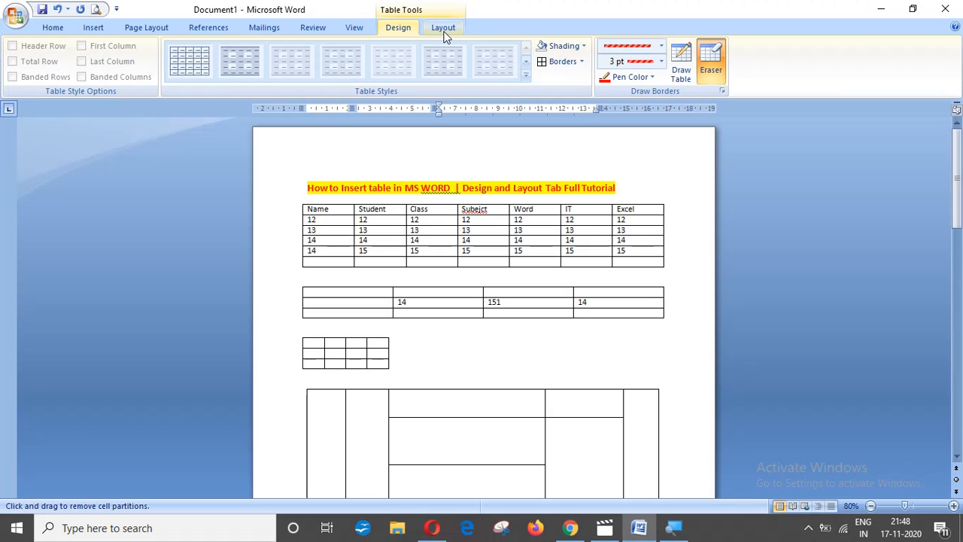
Insert a table with six columns and five rows beside the red striped table below the Greek alphabet table.
left_click(444, 30)
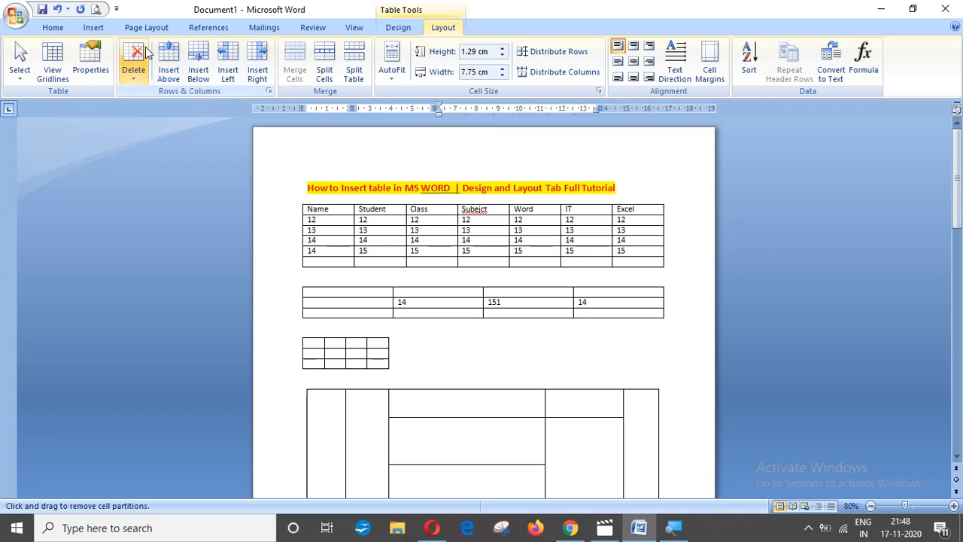
left_click(96, 32)
left_click(116, 64)
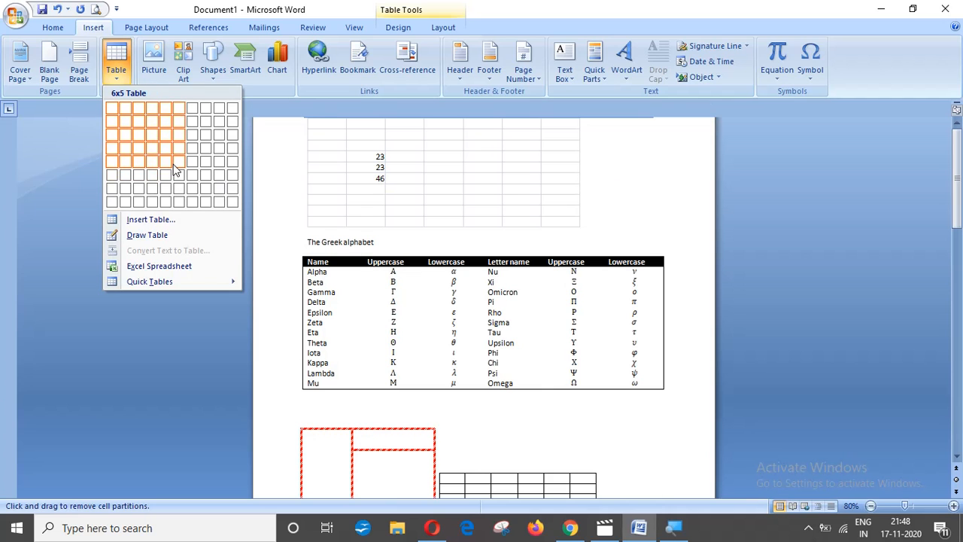
left_click(173, 164)
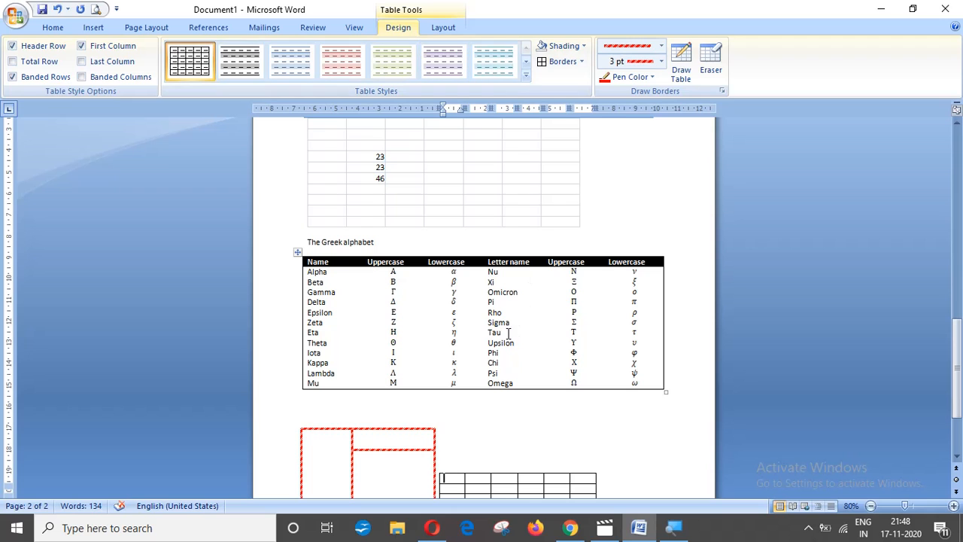
Show the Layout options for the first table in the document, with the cursor in the cell directly below Name.
left_click_drag(957, 346, 959, 134)
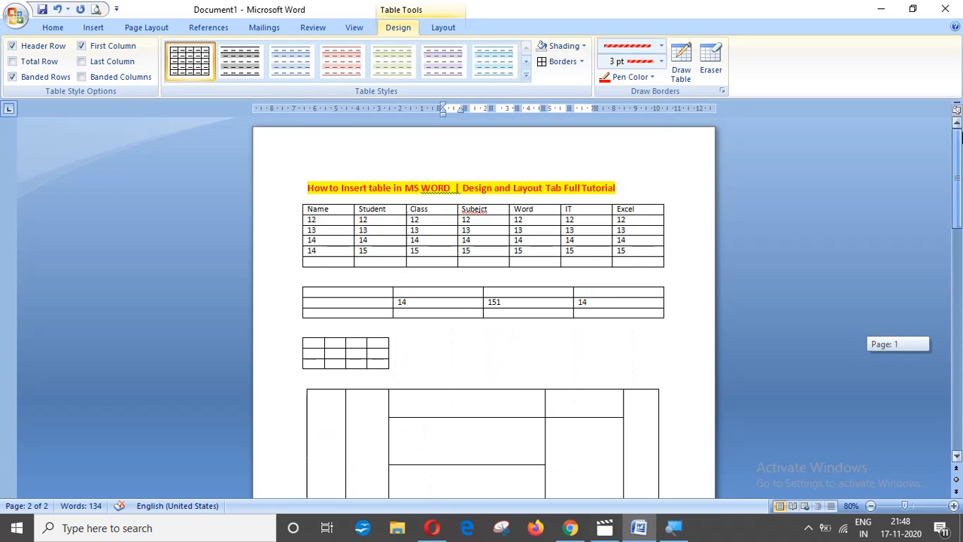
left_click(559, 254)
left_click(440, 29)
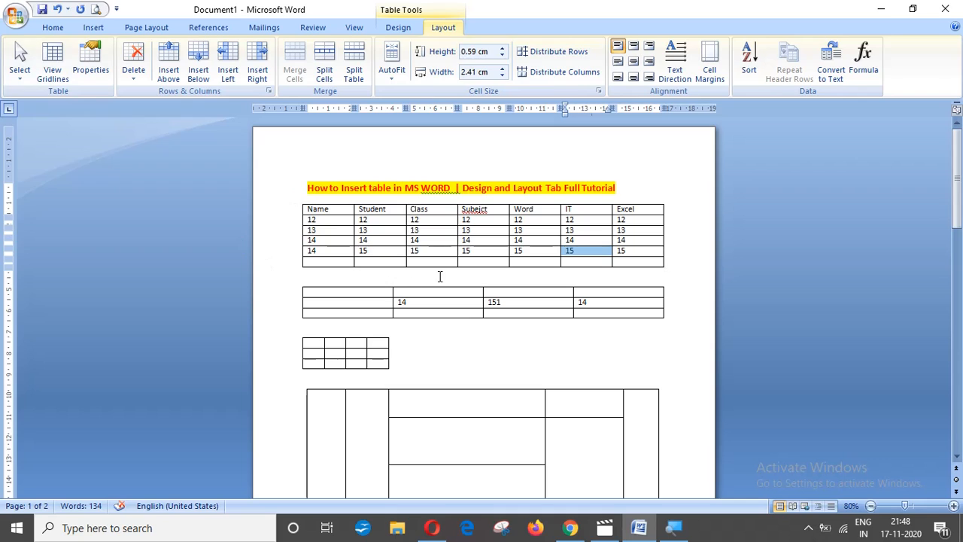
left_click(441, 277)
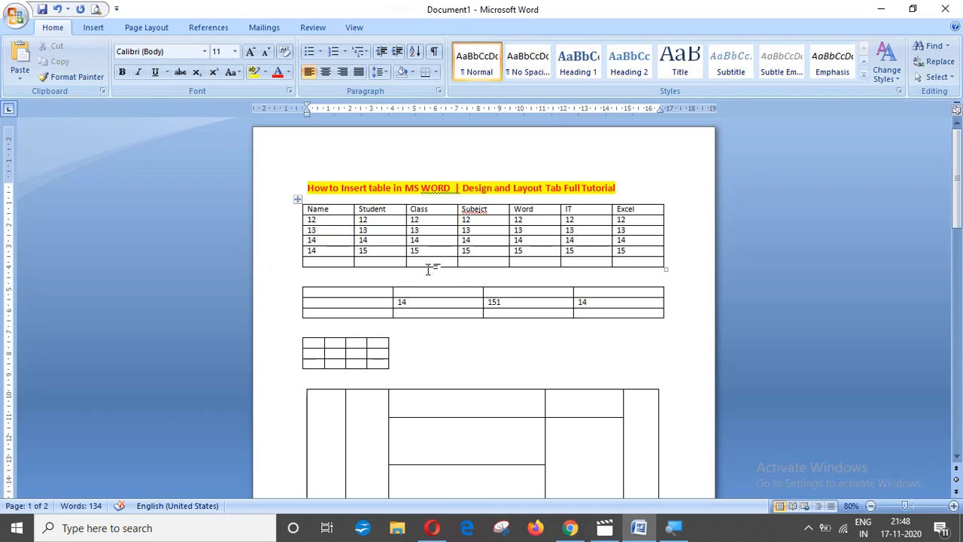
left_click(329, 220)
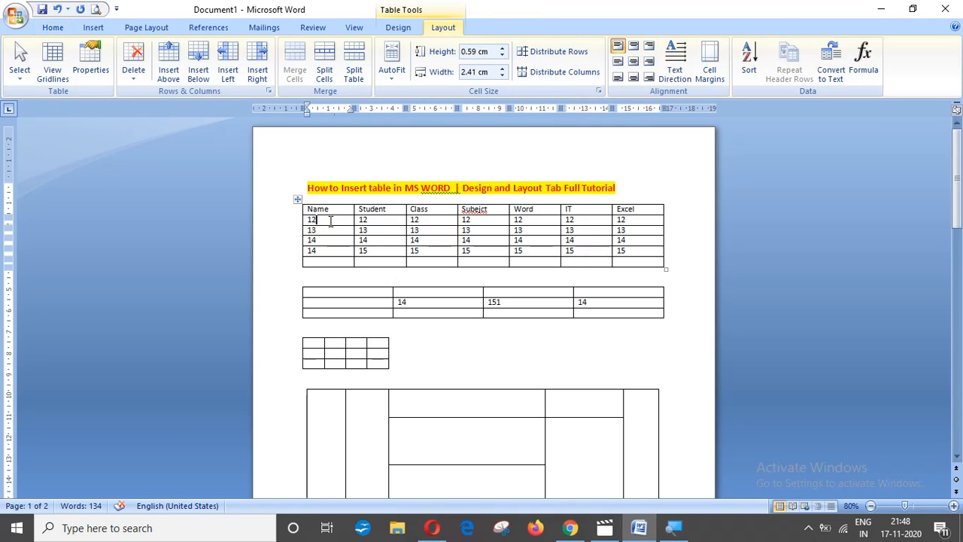
Select the whole cell directly under Name and, after it, the Subejct cell containing 13 in the first table.
left_click(28, 79)
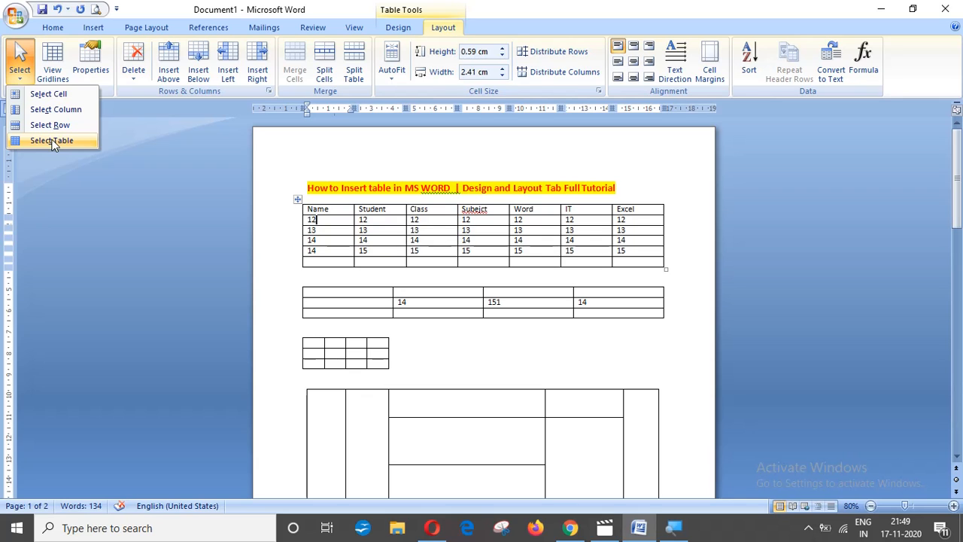
left_click(45, 95)
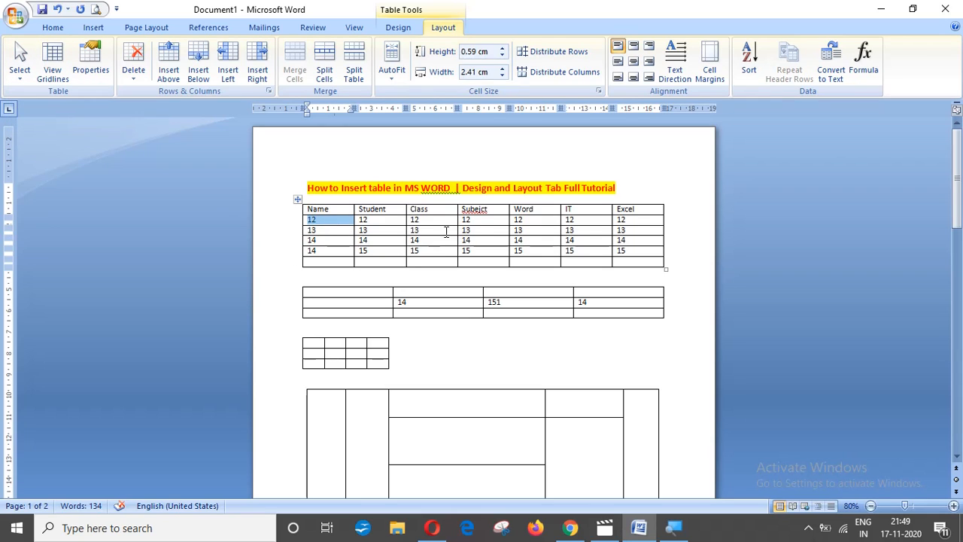
left_click(480, 230)
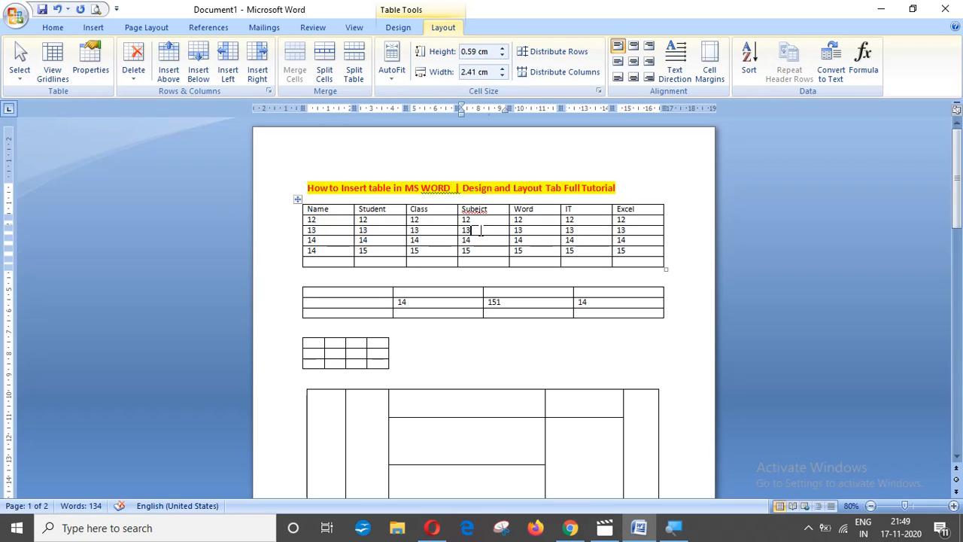
left_click(19, 81)
left_click(45, 94)
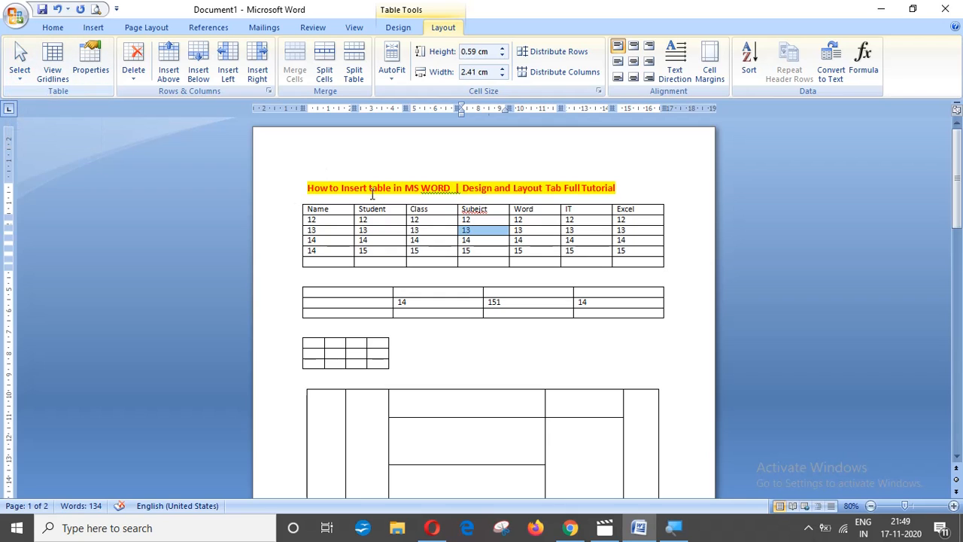
Select the entire Class column of the first table.
left_click(20, 78)
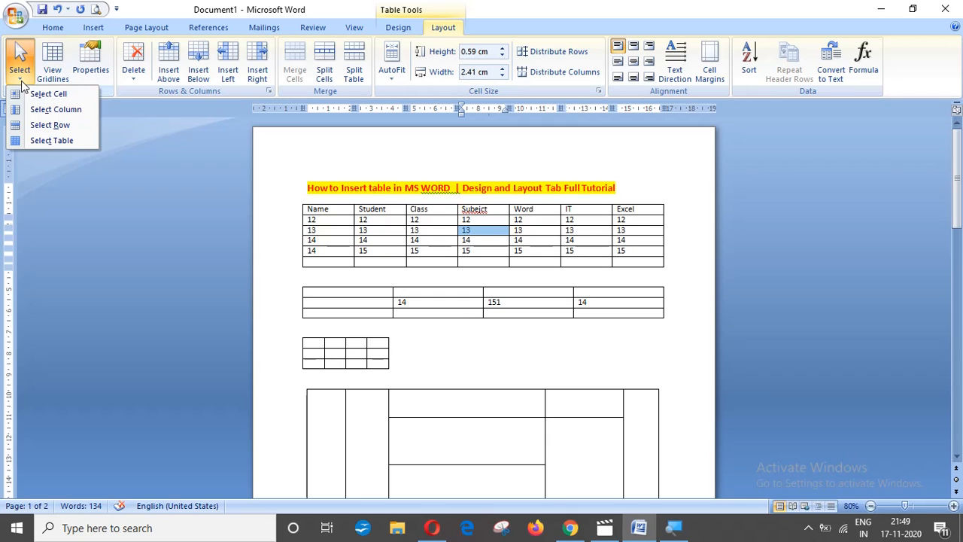
left_click(437, 231)
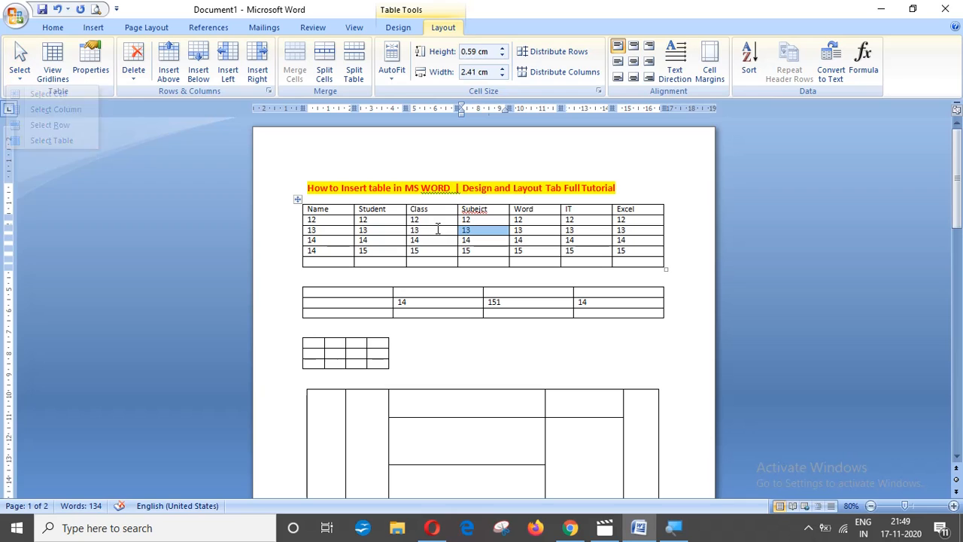
left_click(436, 229)
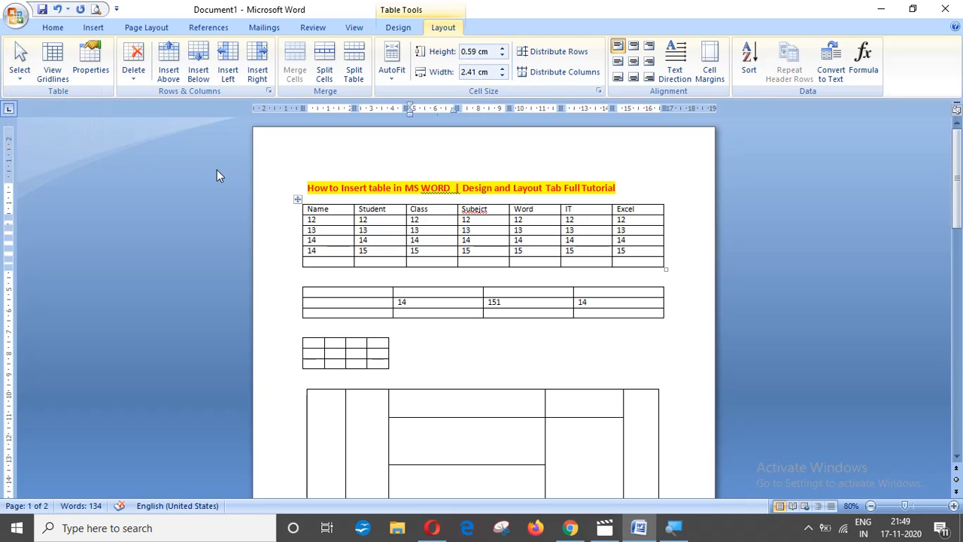
left_click(20, 75)
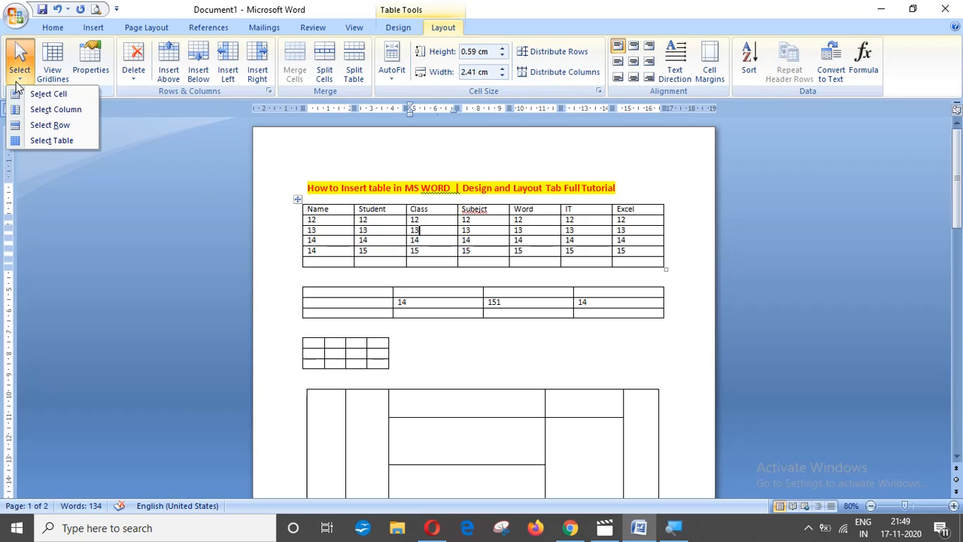
left_click(34, 114)
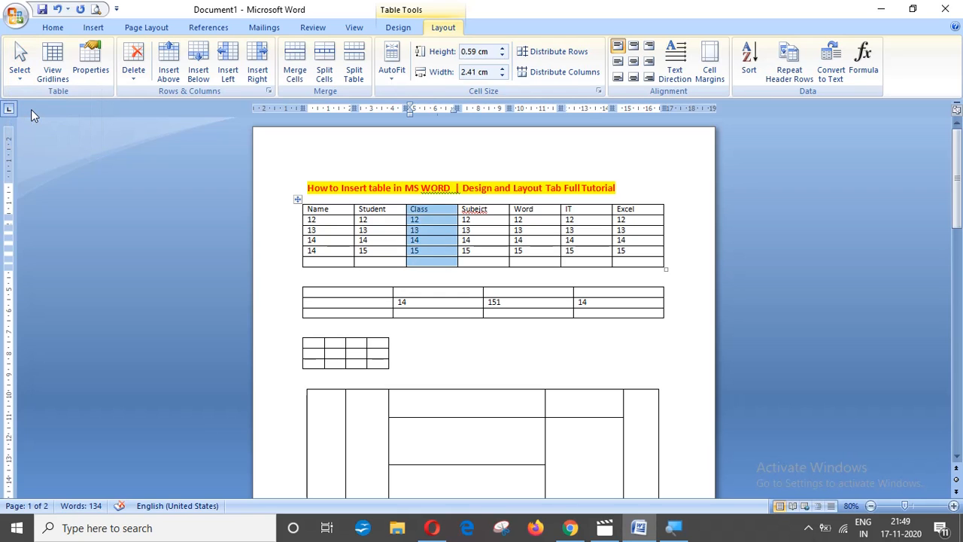
Select the entire fourth row of the first table, starting from its cell in the Word column.
left_click(535, 240)
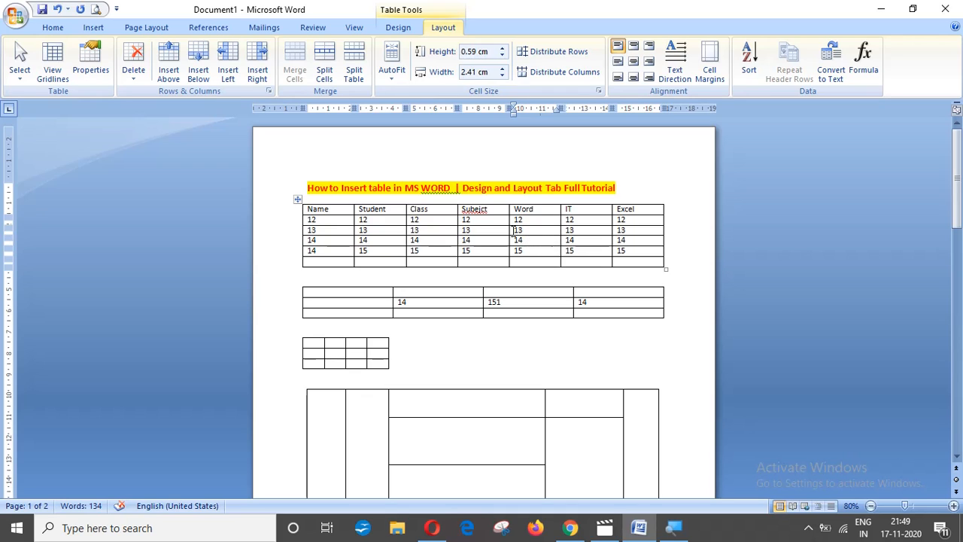
left_click(19, 72)
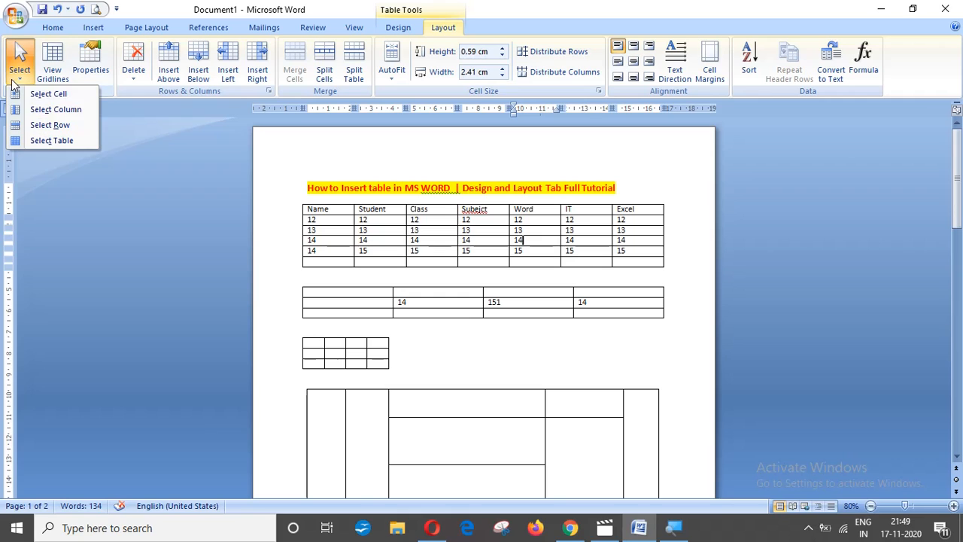
left_click(40, 128)
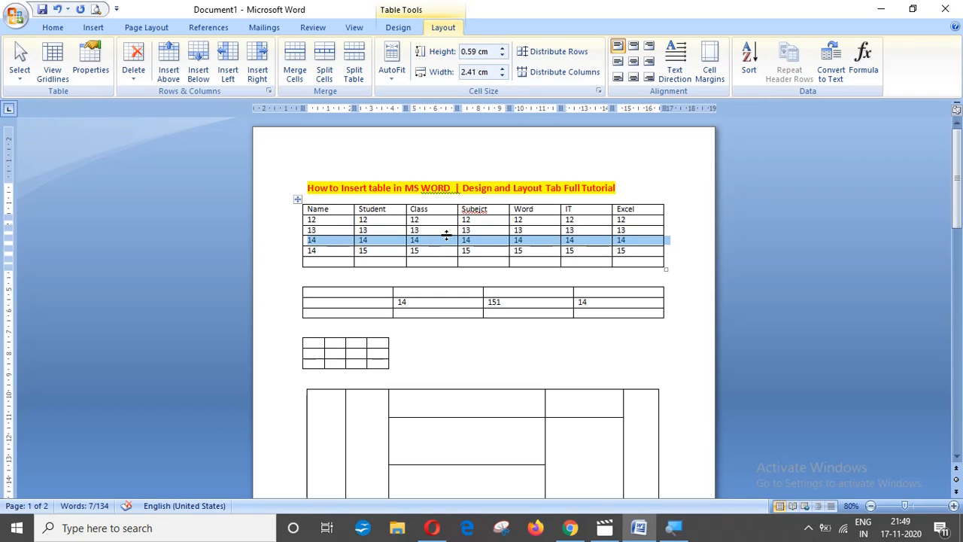
Select the entire second table, the four-column one below the first table.
left_click(469, 304)
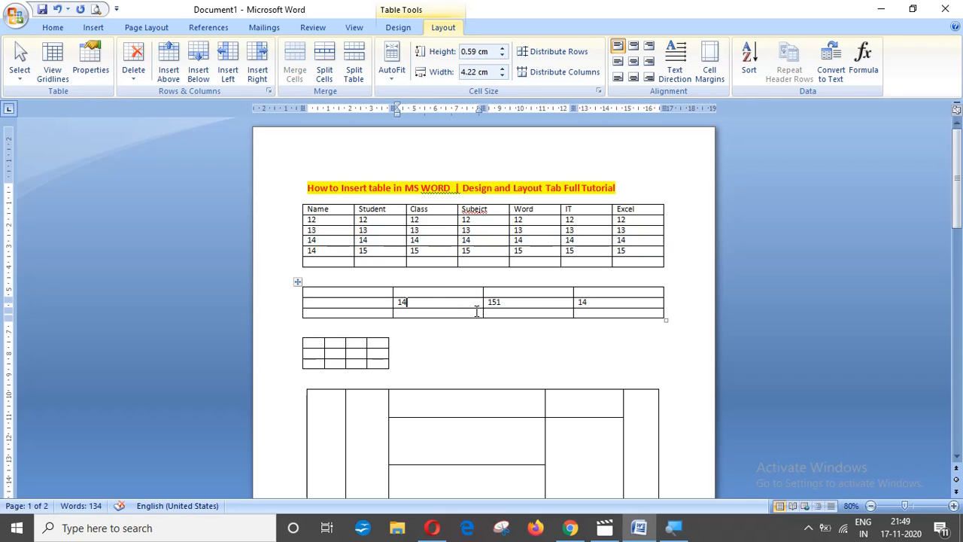
left_click(503, 303)
left_click(469, 313)
left_click(20, 64)
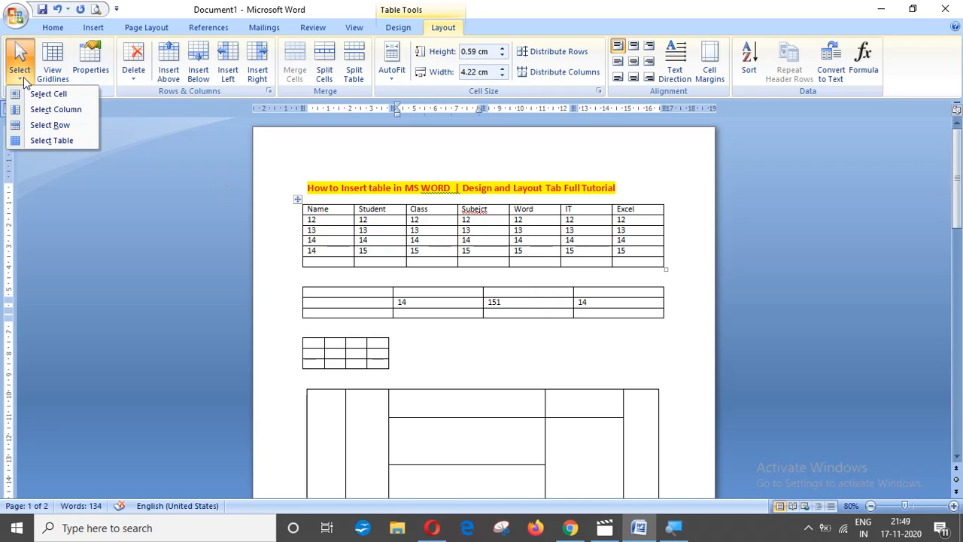
left_click(42, 141)
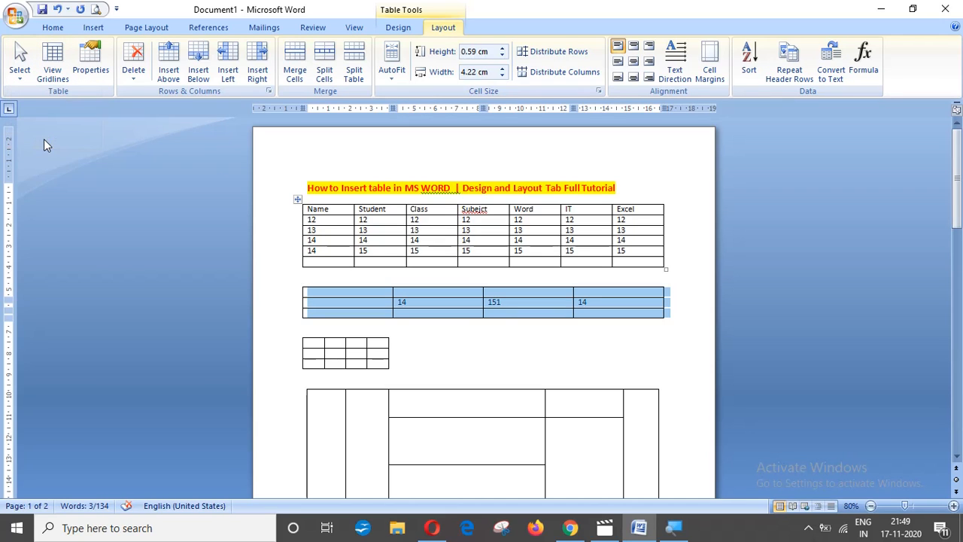
Apply the first built-in table style, without inner borders, to the whole seven-column table under the heading.
left_click(407, 253)
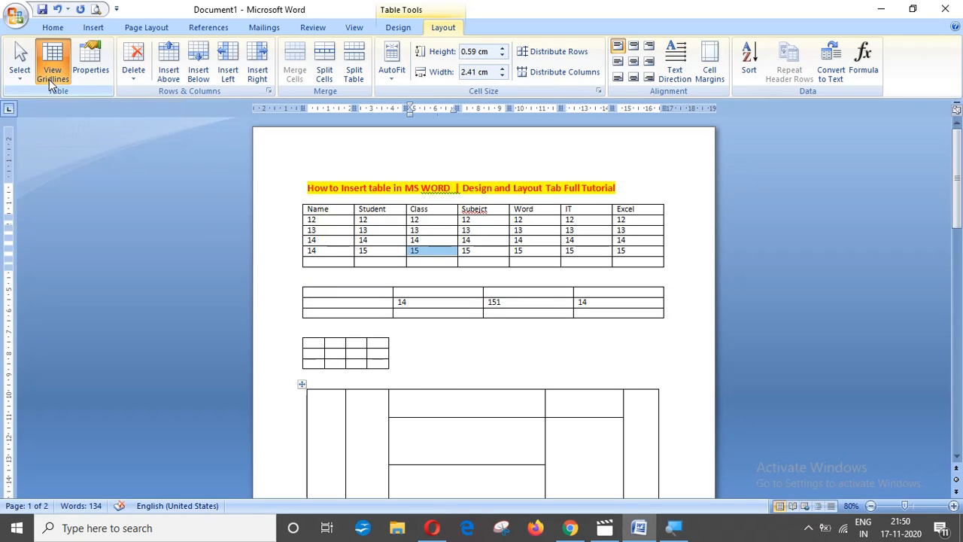
left_click(328, 223)
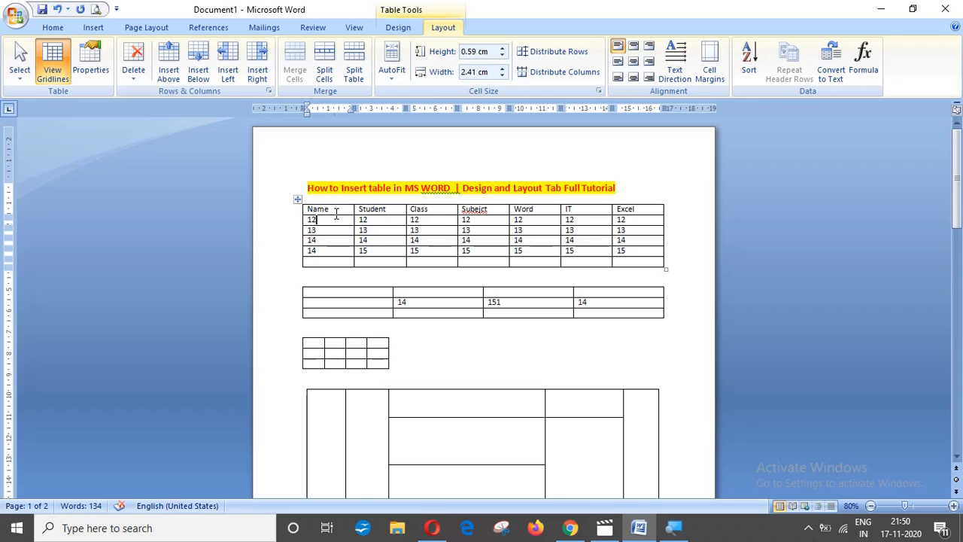
left_click_drag(337, 213, 638, 271)
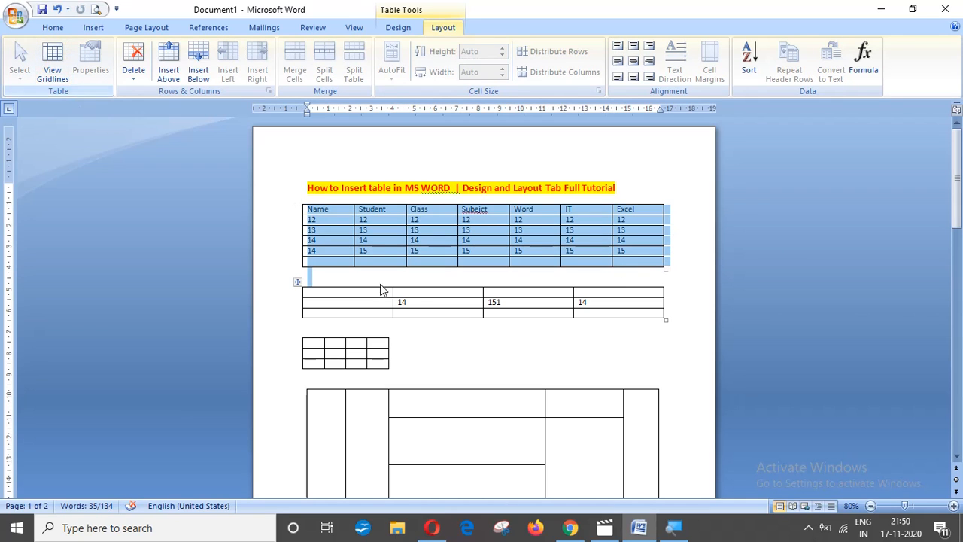
left_click(466, 279)
left_click_drag(325, 213, 647, 264)
left_click(396, 28)
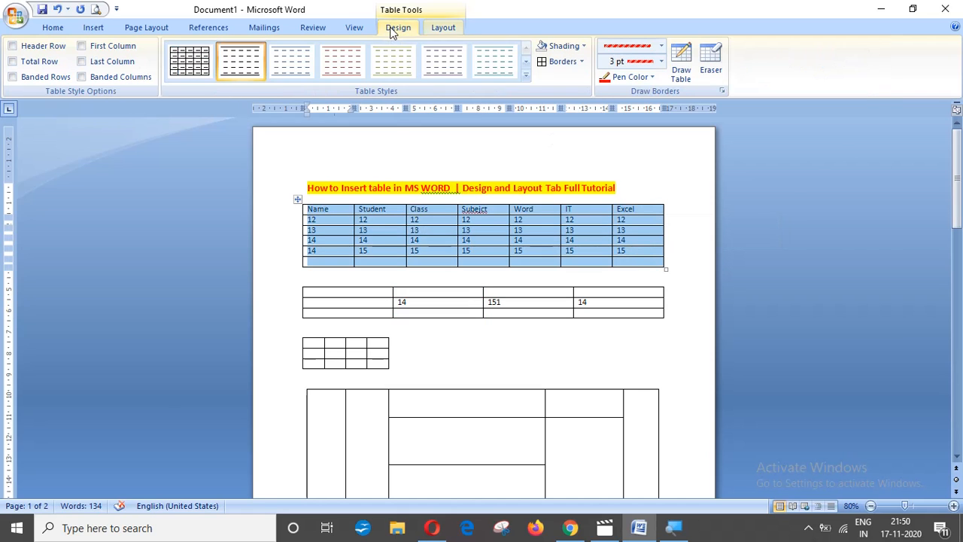
left_click(525, 74)
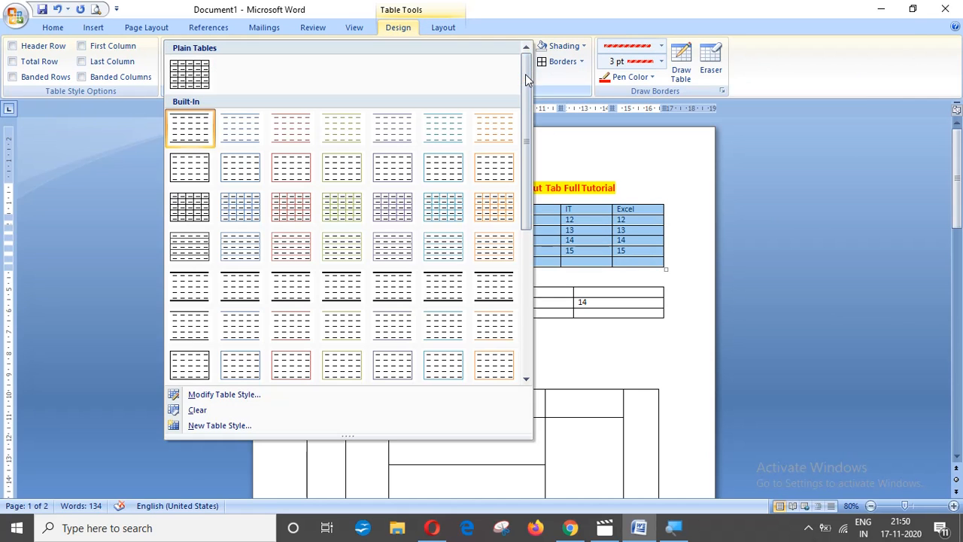
left_click(195, 127)
left_click(394, 253)
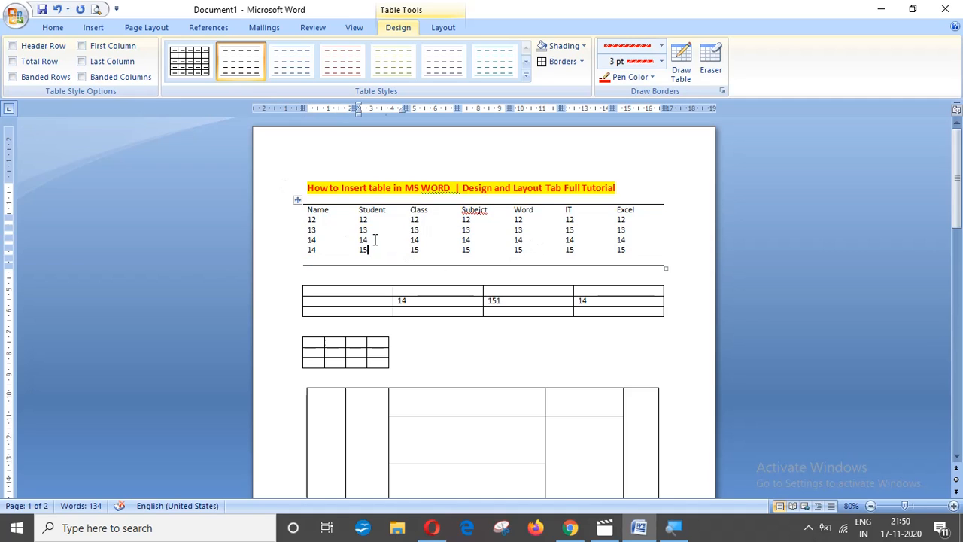
Toggle the display of table gridlines for the first table, leaving it switched on.
left_click(448, 31)
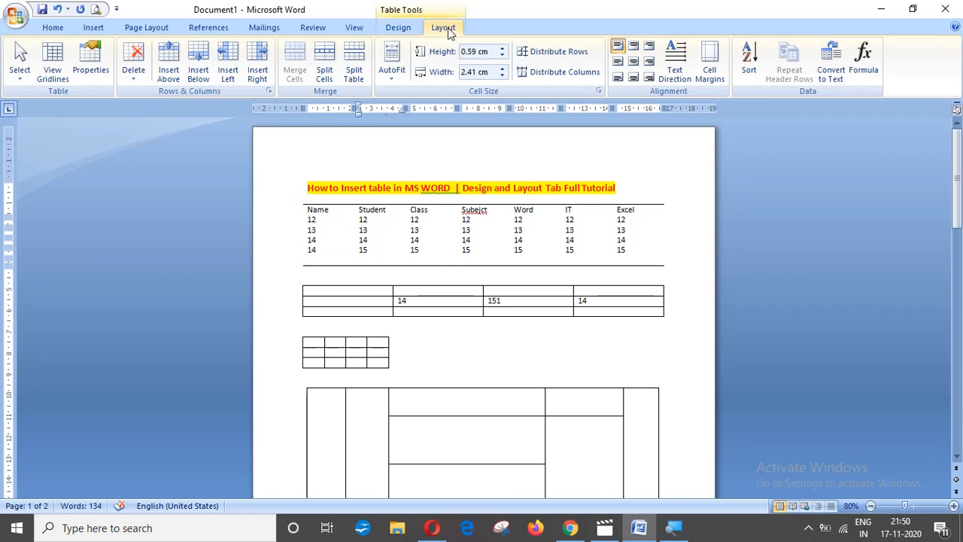
left_click(53, 73)
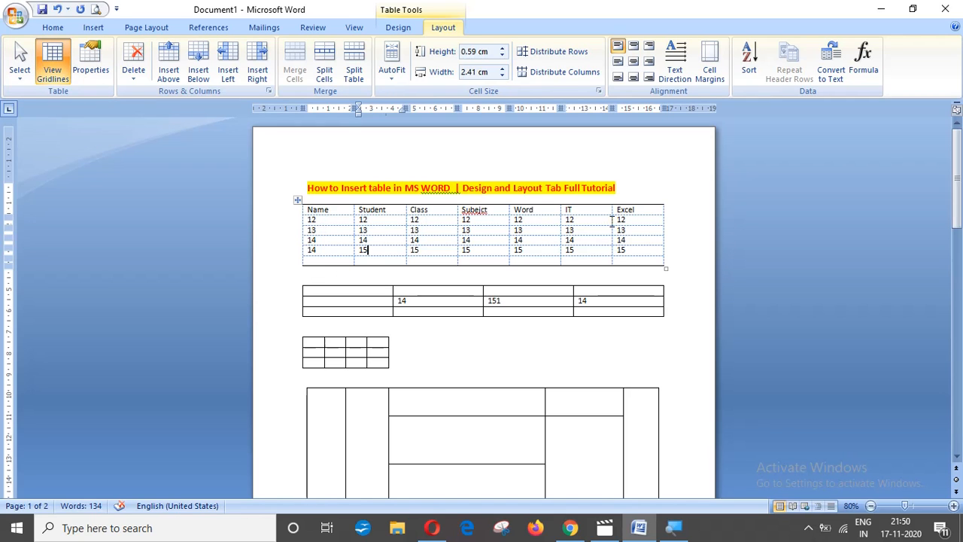
left_click(676, 277)
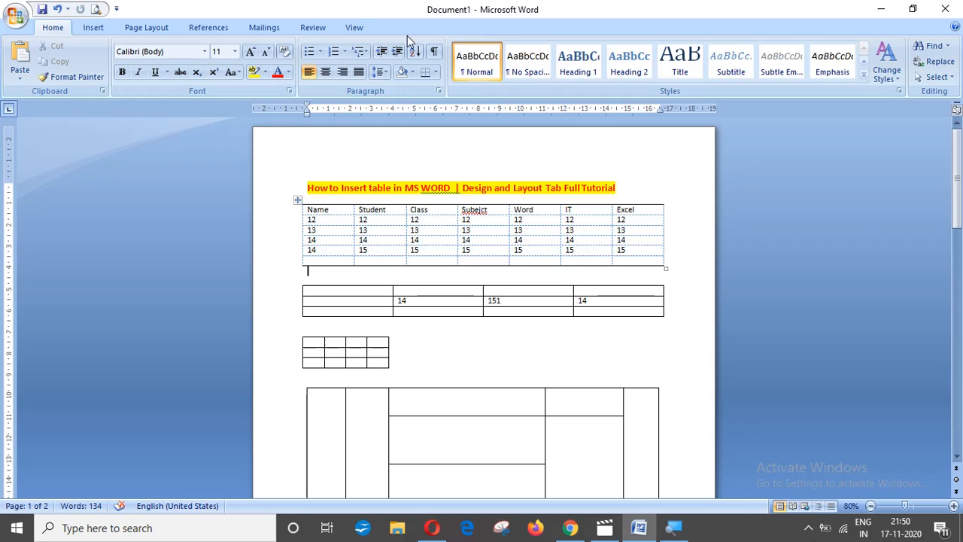
left_click(423, 219)
left_click(443, 27)
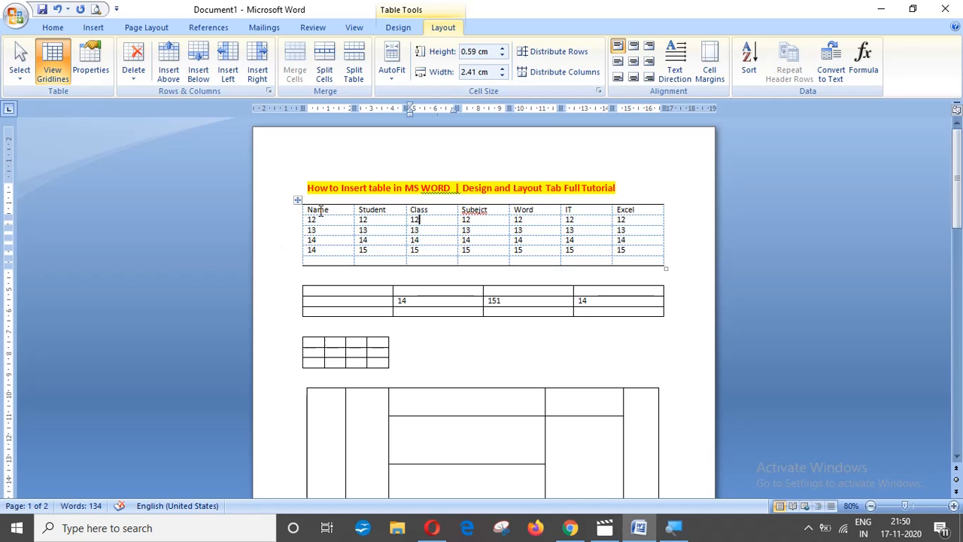
left_click(52, 76)
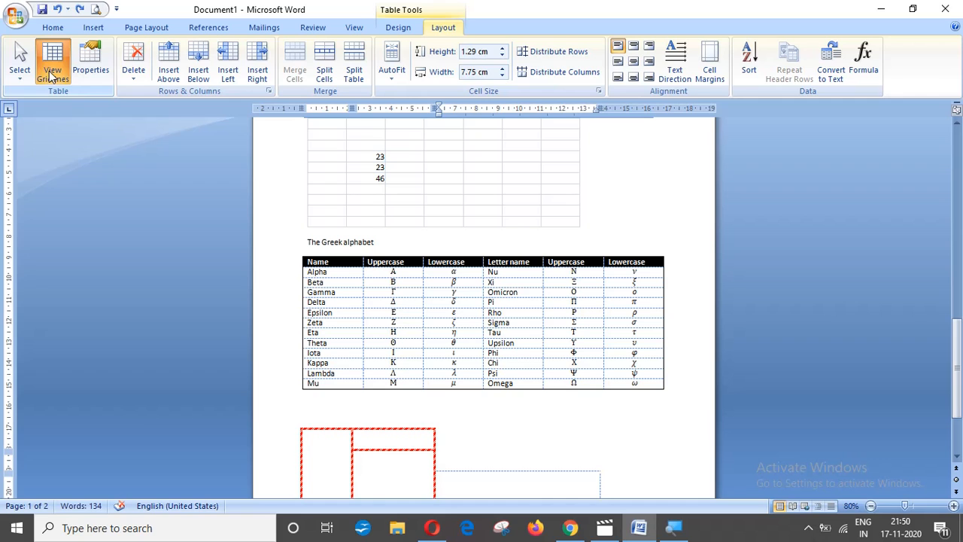
View the Table Properties of the first table and close them without making changes.
left_click_drag(957, 361, 956, 181)
left_click(441, 250)
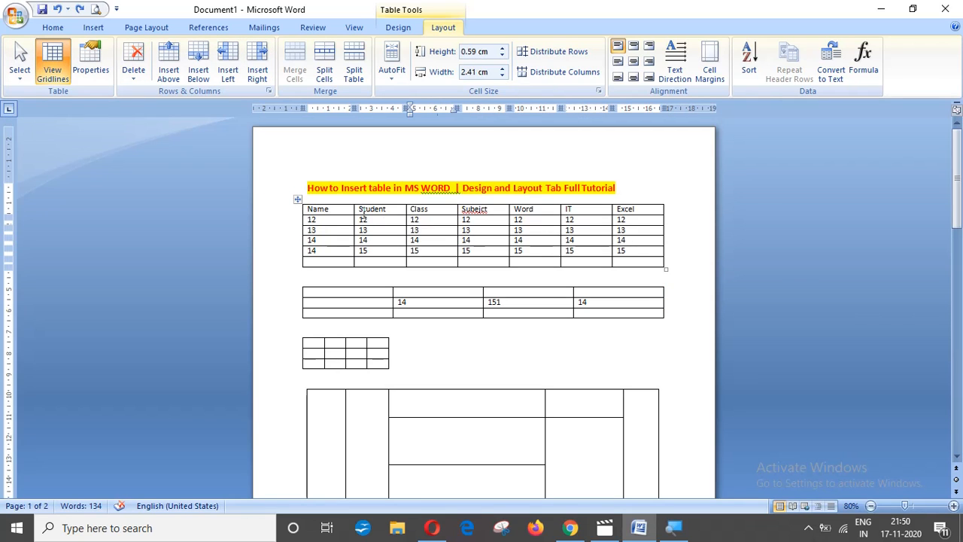
left_click(94, 73)
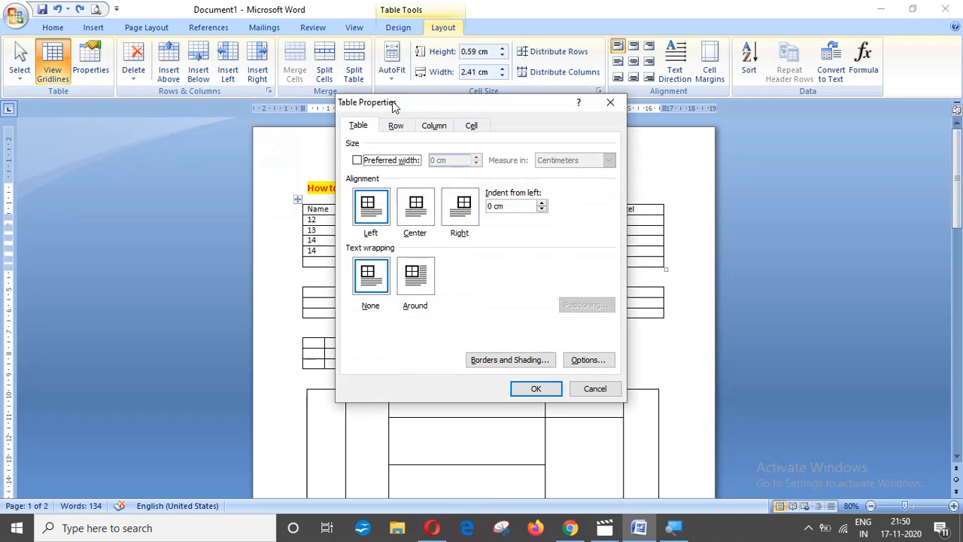
left_click_drag(389, 104, 648, 138)
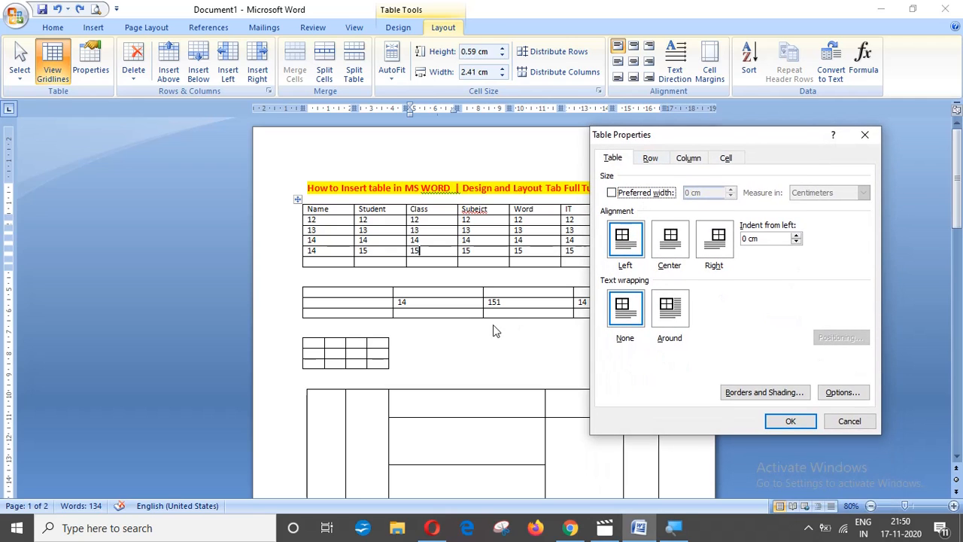
left_click(849, 421)
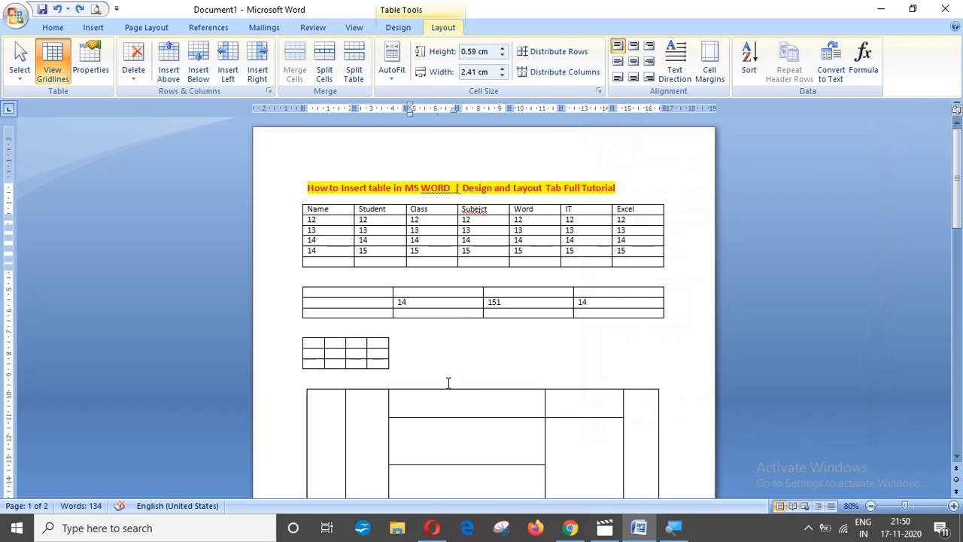
Set the alignment of the small four-column empty table to Right in its Table Properties.
left_click(329, 353)
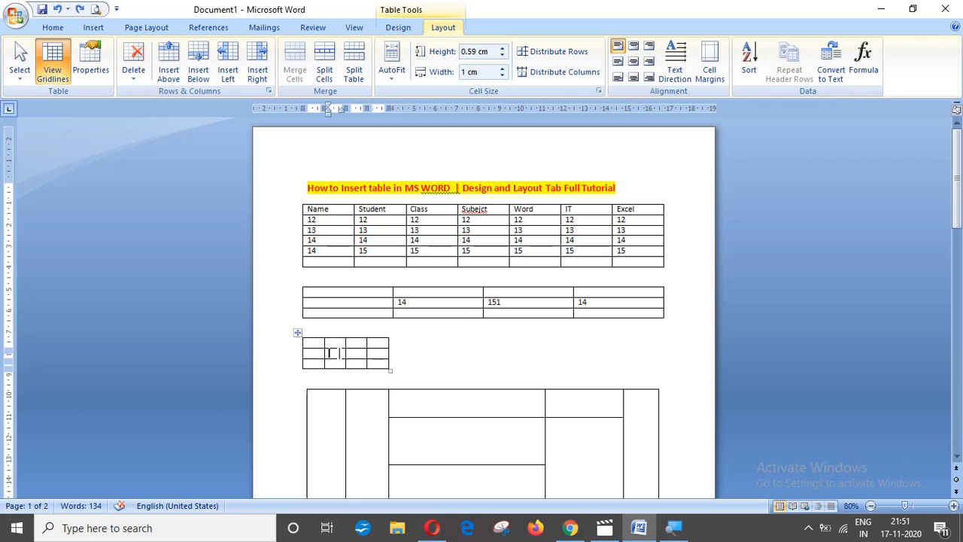
left_click(89, 70)
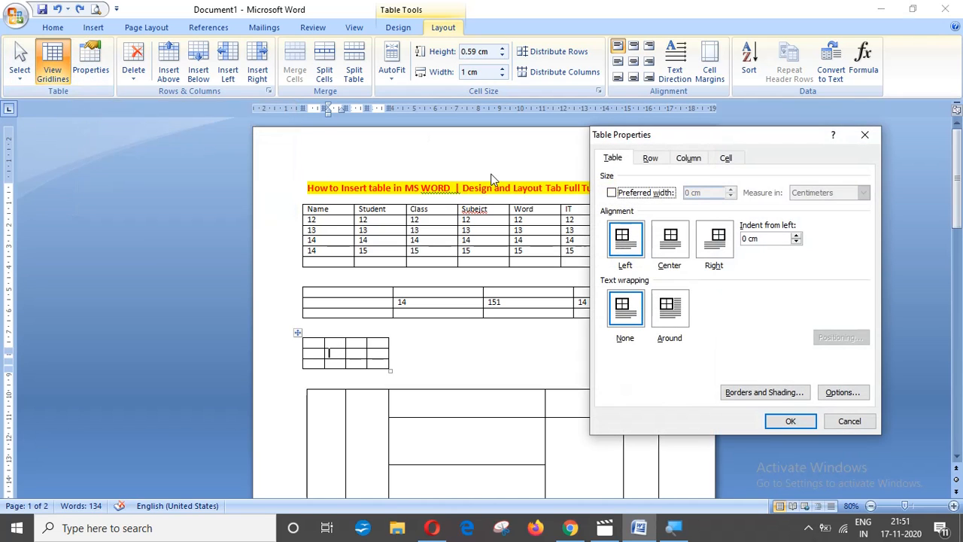
left_click_drag(687, 140, 735, 146)
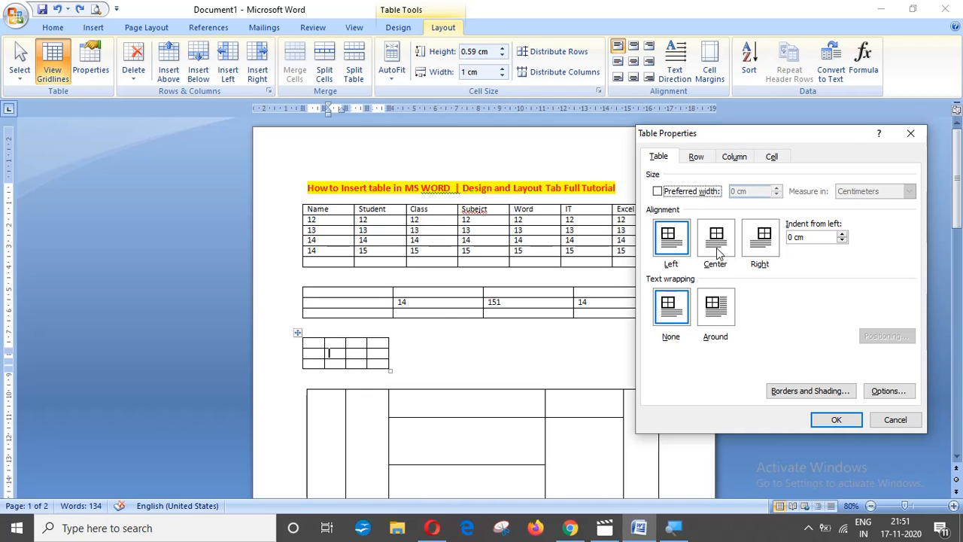
left_click(760, 243)
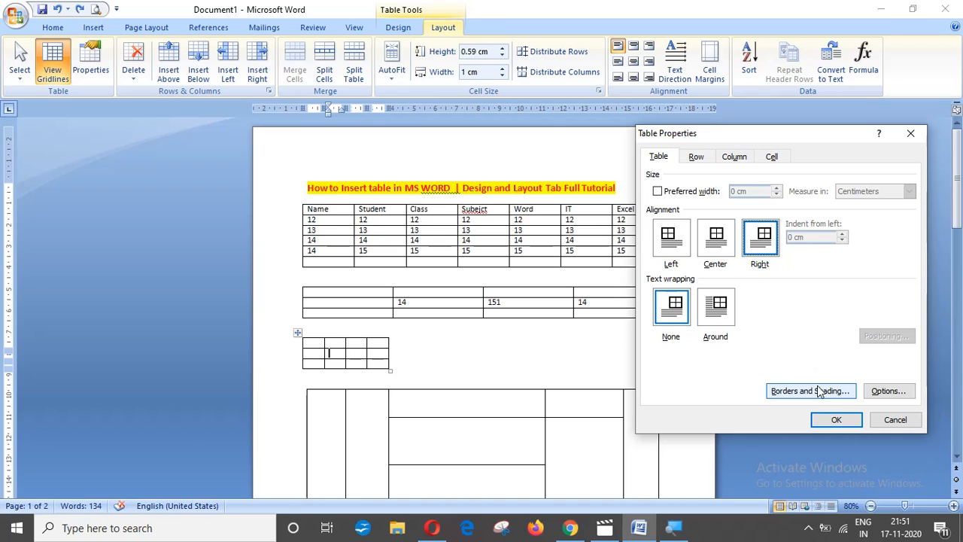
left_click(835, 419)
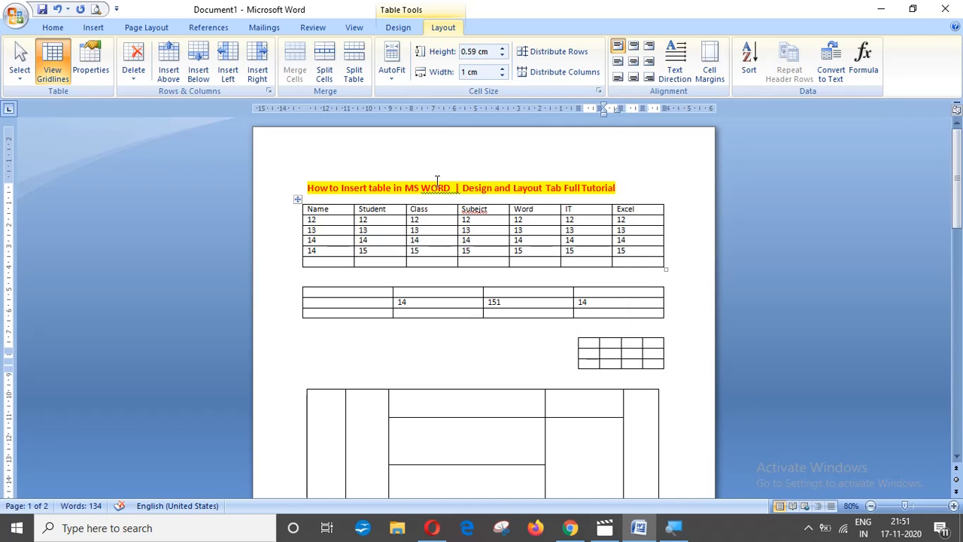
Set the alignment of the small four-column empty table to Center in its Table Properties.
left_click(94, 69)
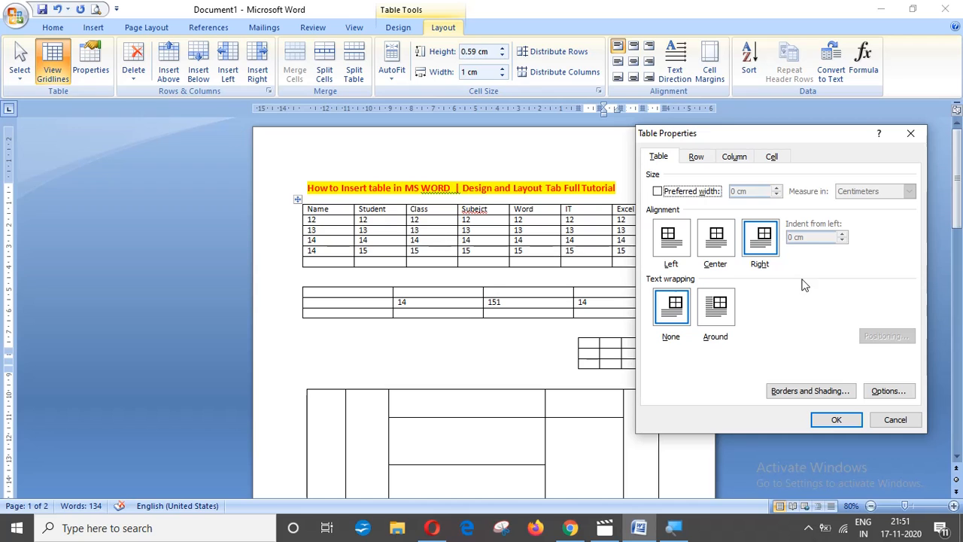
left_click(718, 256)
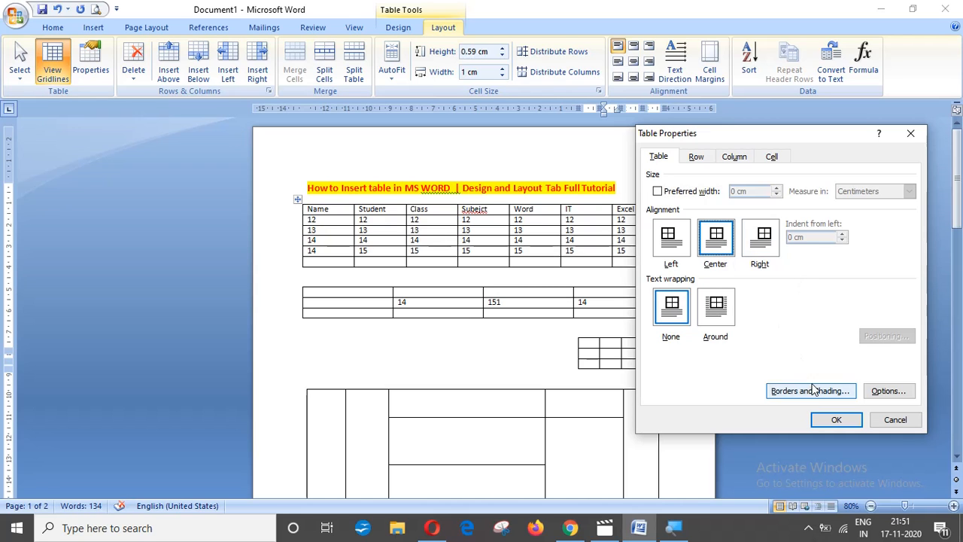
left_click(832, 419)
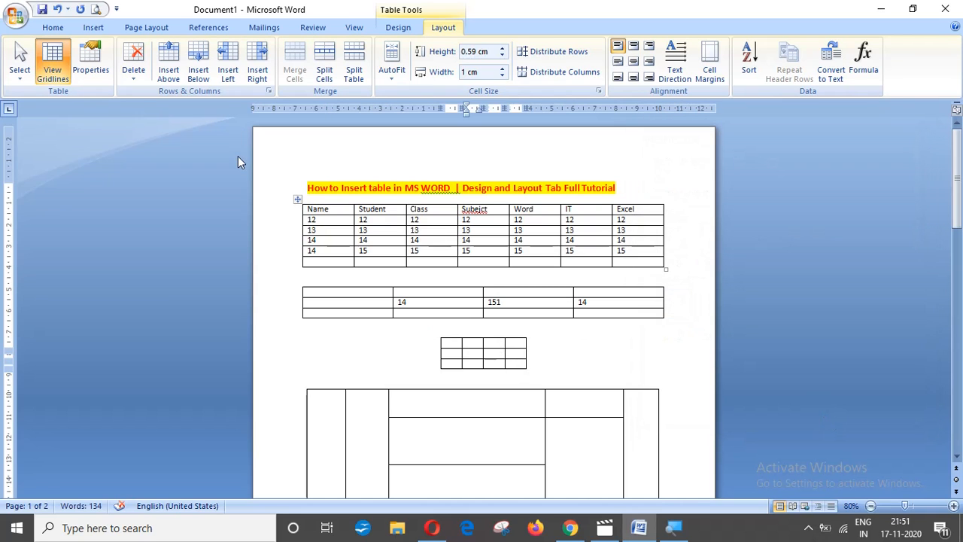
Set the alignment of the small four-column empty table to Left in its Table Properties.
left_click(90, 69)
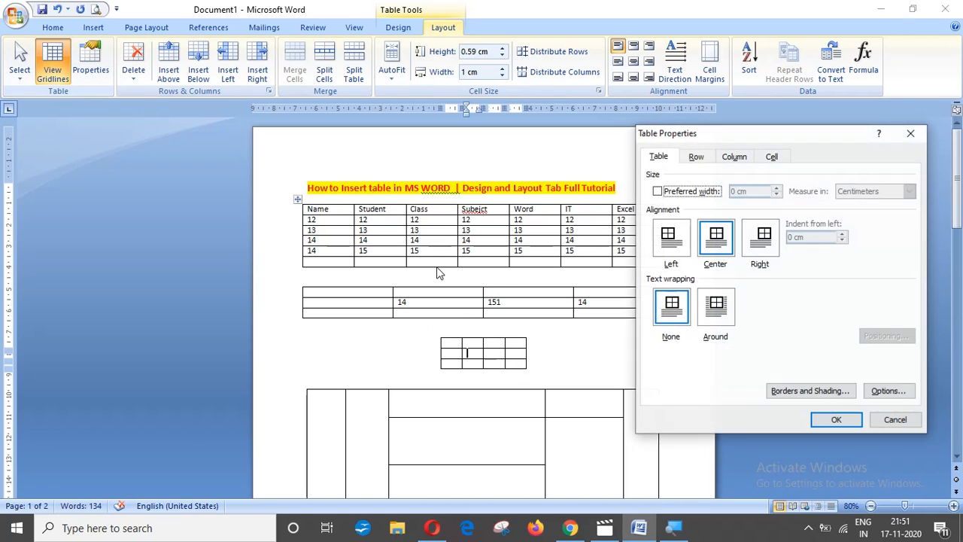
left_click(674, 255)
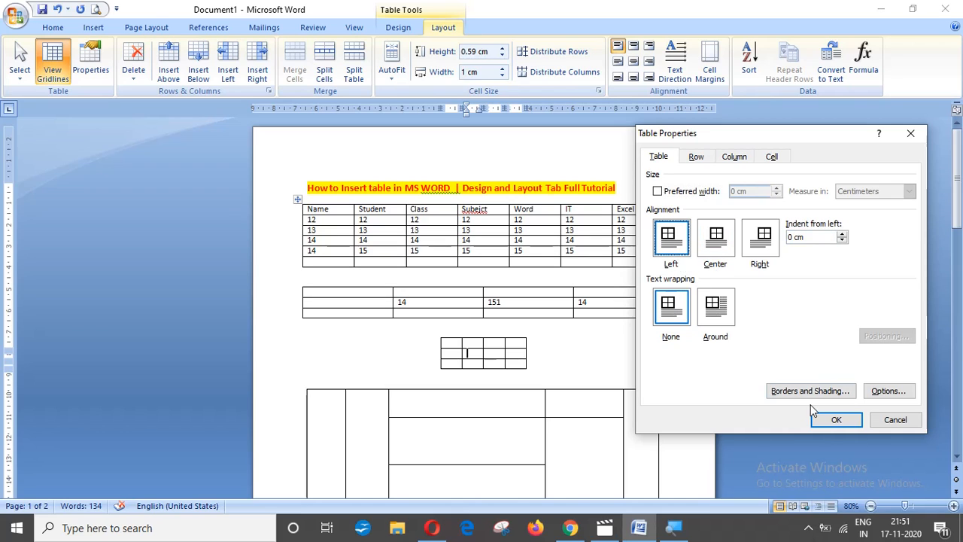
left_click(836, 419)
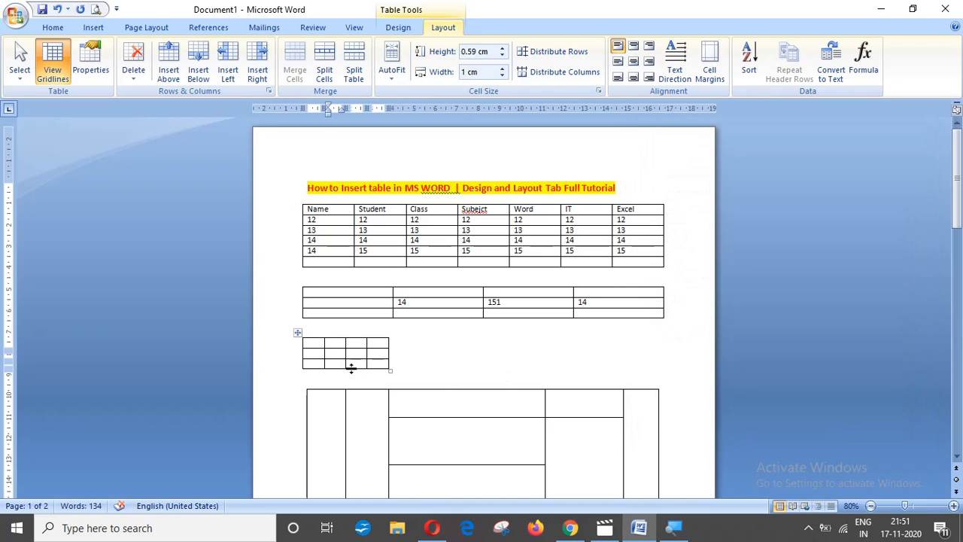
left_click(90, 62)
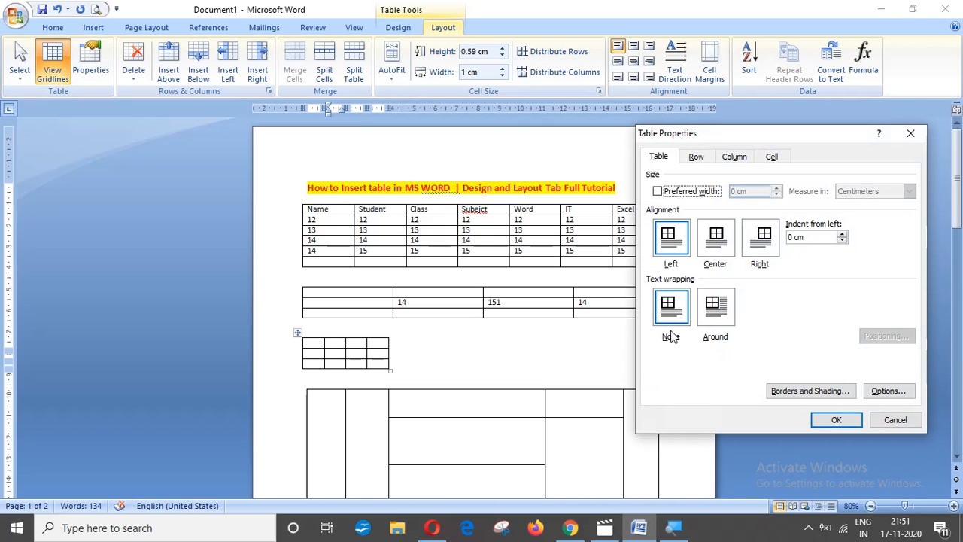
left_click(894, 419)
left_click(522, 333)
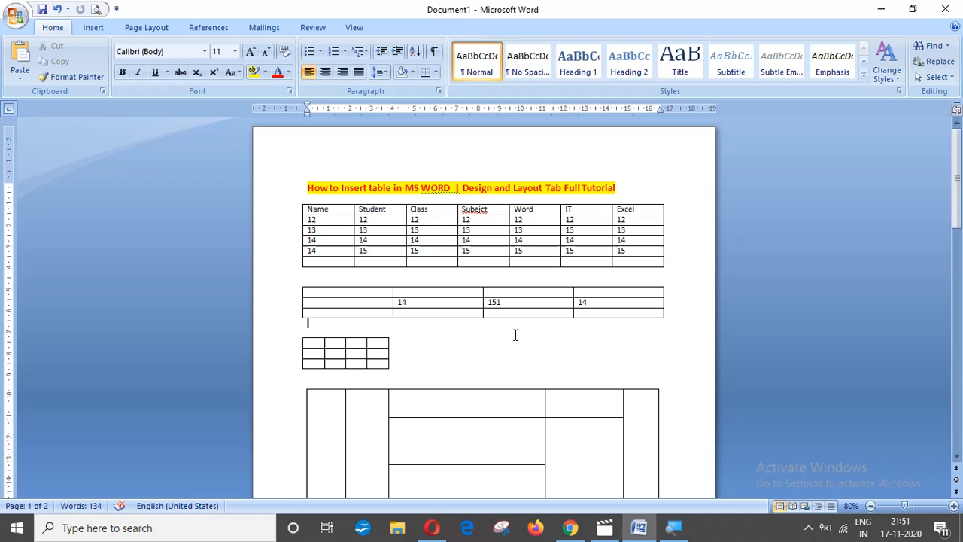
left_click(444, 352)
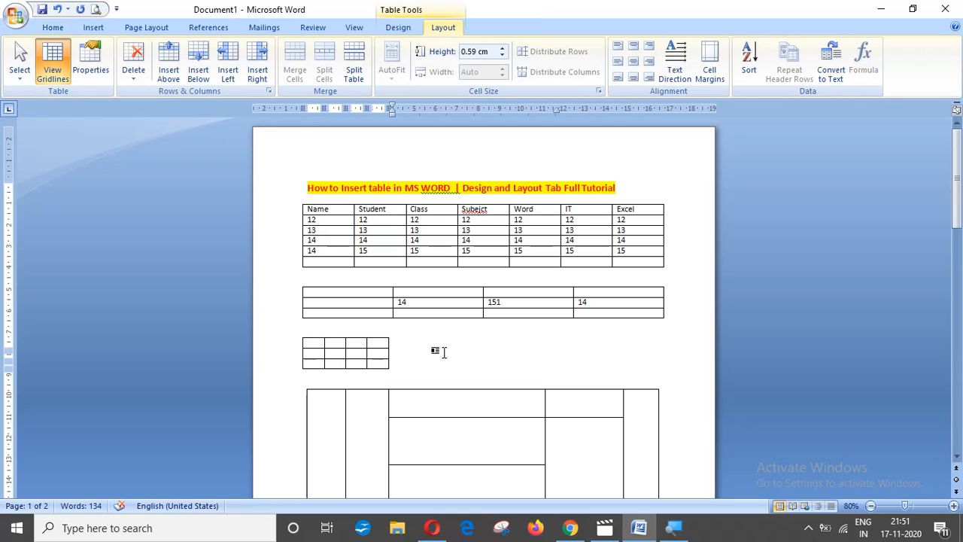
key("Down")
type("dvljd")
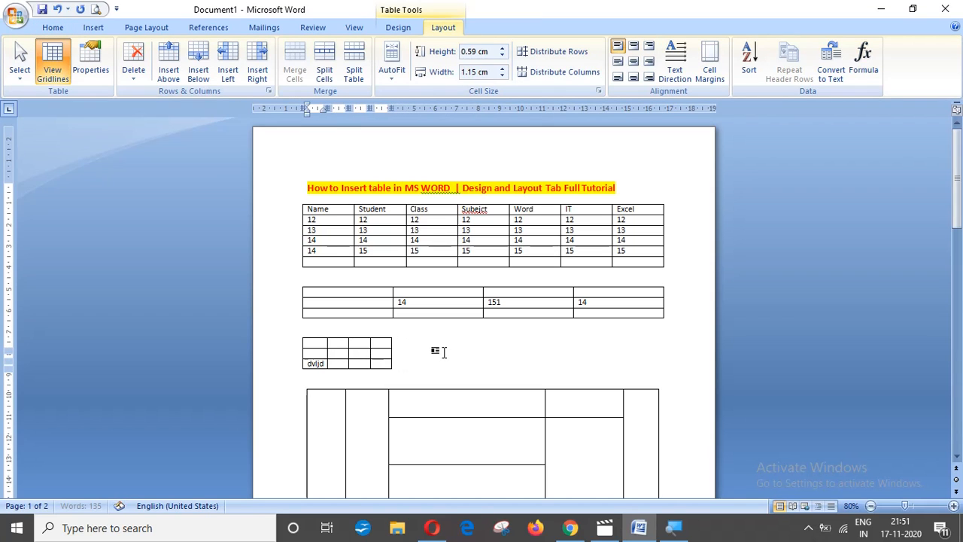
key("BackSpace")
key("BackSpace")
key("BackSpace")
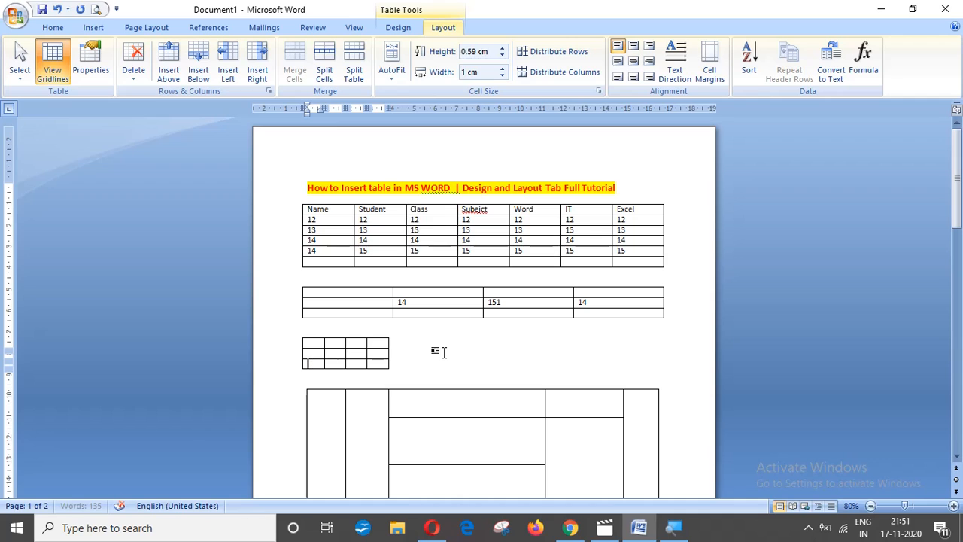
Enter one line of random filler text, starting with "Dkvnkdnvkdsnvds", in the empty paragraph directly below the small four-column table.
key("Down")
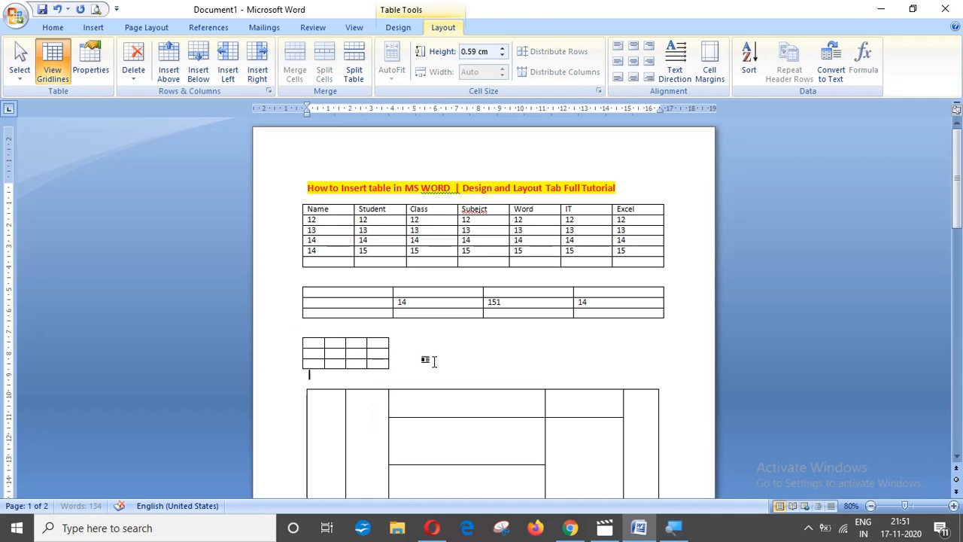
type("Dkvnkdnvkdsnvdsy")
key("Return")
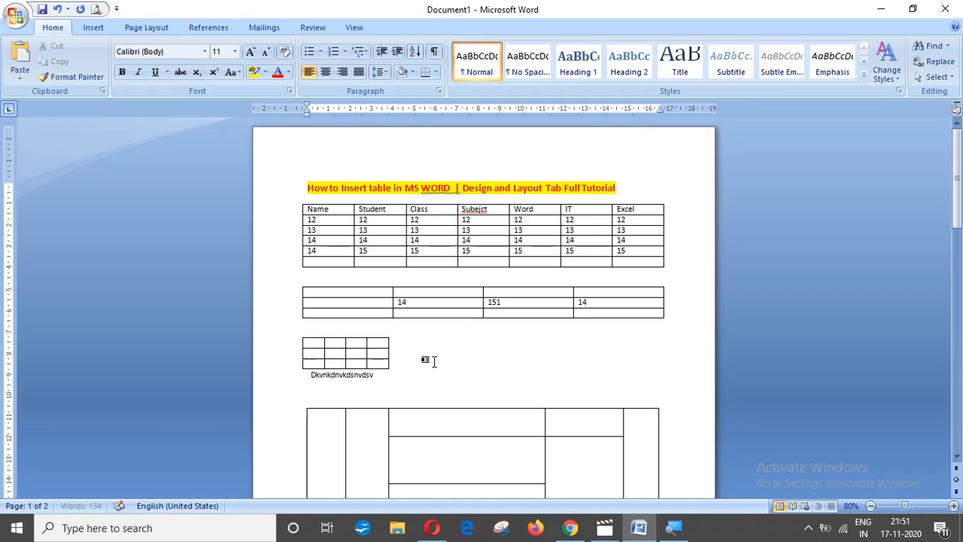
type("sdnvkldvkldnvkd")
key("BackSpace")
key("BackSpace")
key("BackSpace")
key("BackSpace")
type("dkvnkldnvkdnvkdnvkndskvnsd")
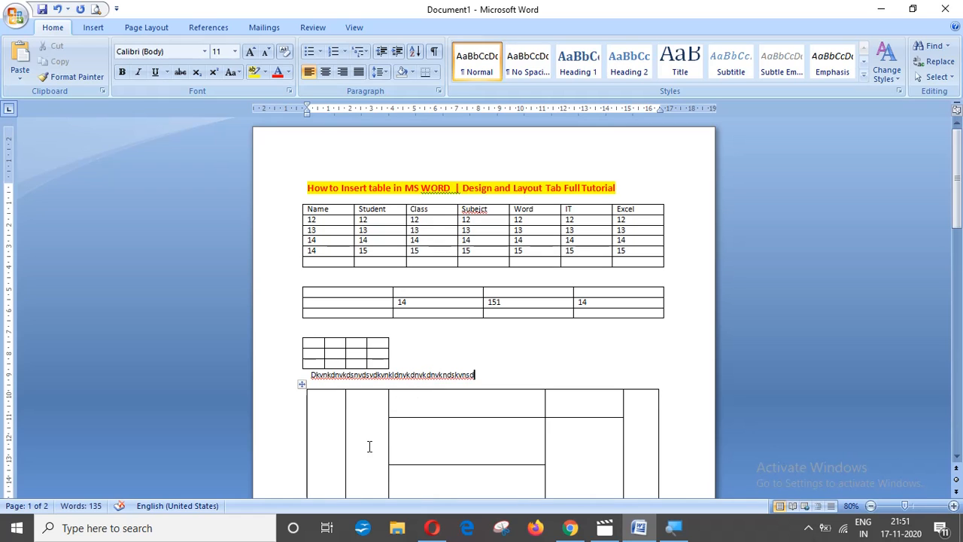
Apply the None text wrapping option to the small four-column table in its Table Properties.
left_click(365, 358)
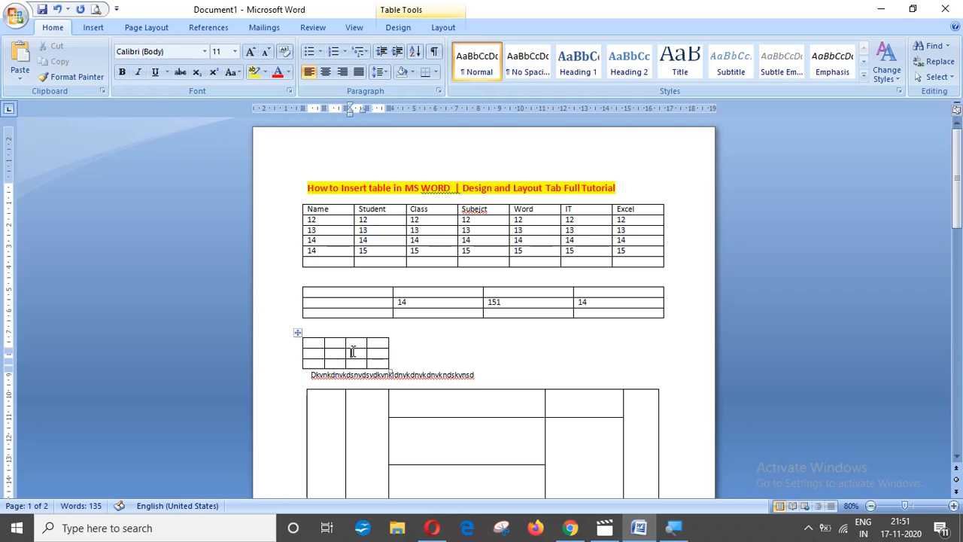
left_click(443, 28)
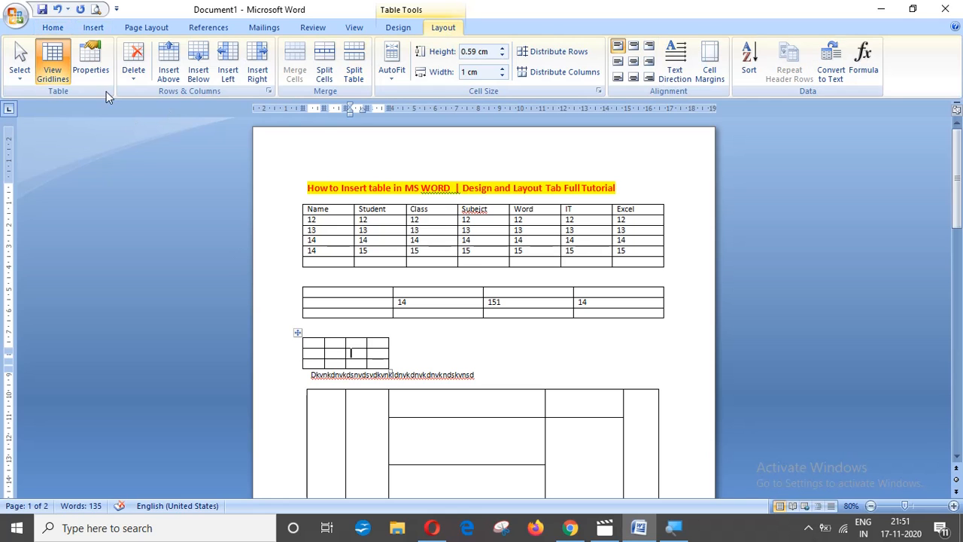
left_click(91, 64)
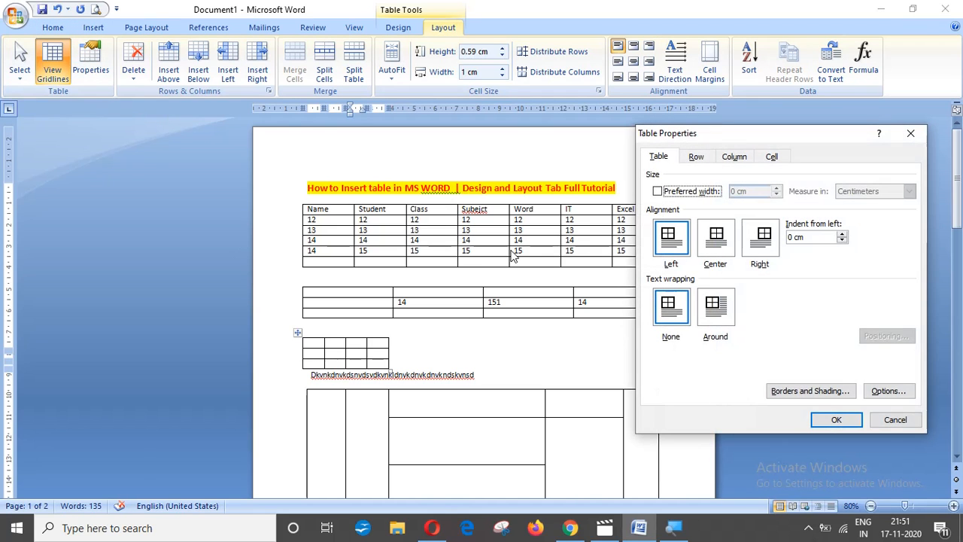
left_click(674, 320)
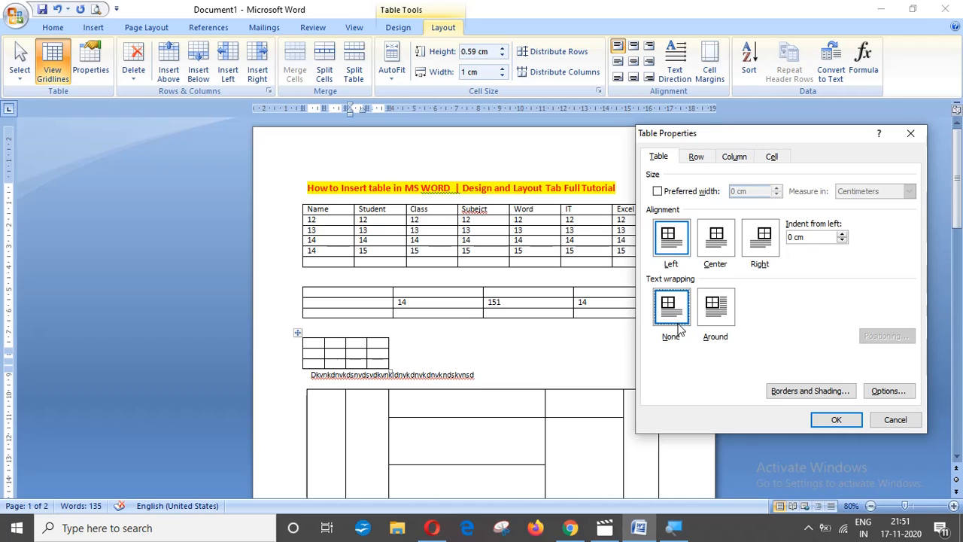
left_click(830, 419)
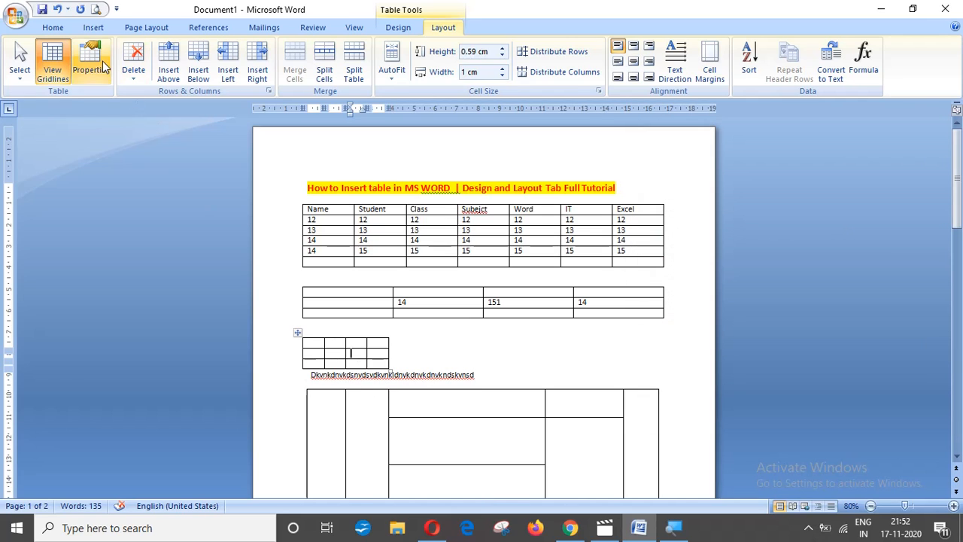
Set the text wrapping of the small four-column table to Around, so the filler text flows beside it.
left_click(102, 61)
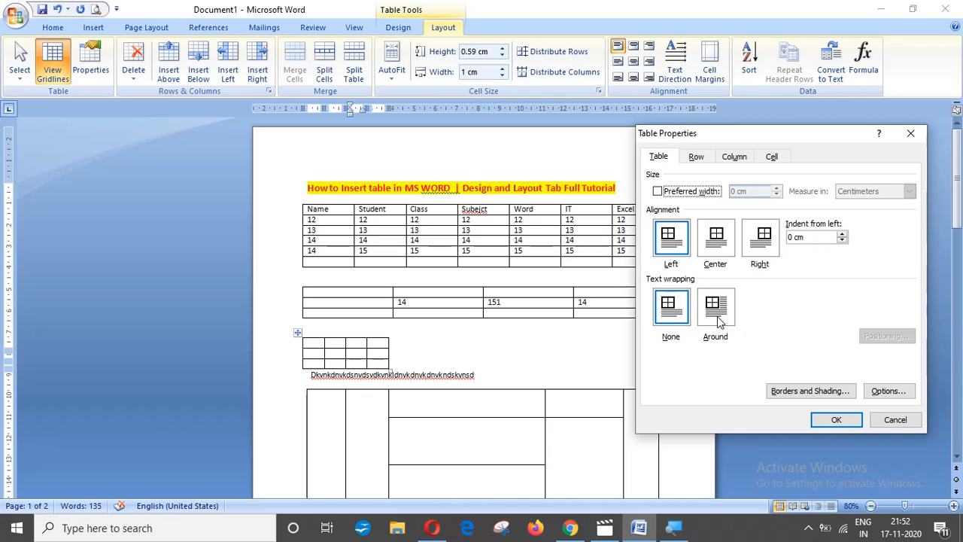
left_click(718, 320)
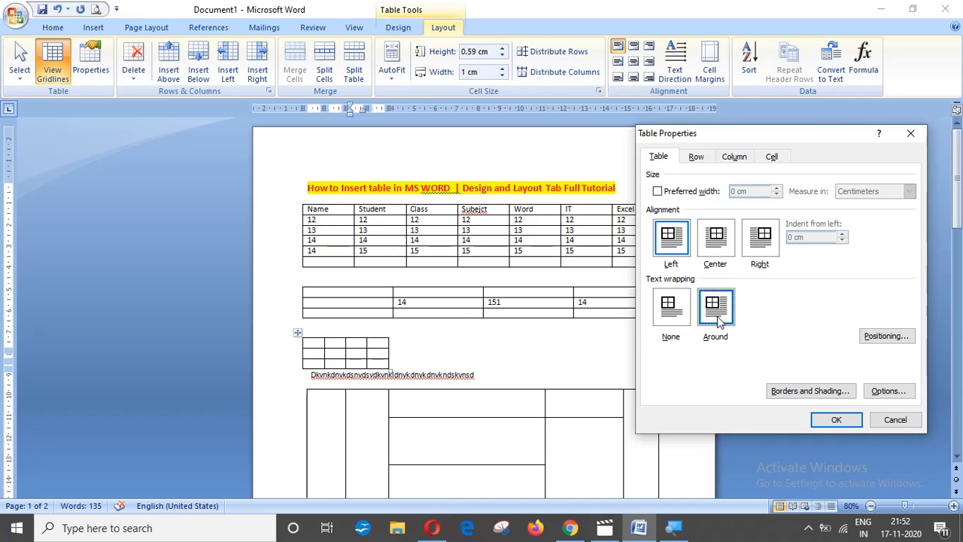
left_click(837, 418)
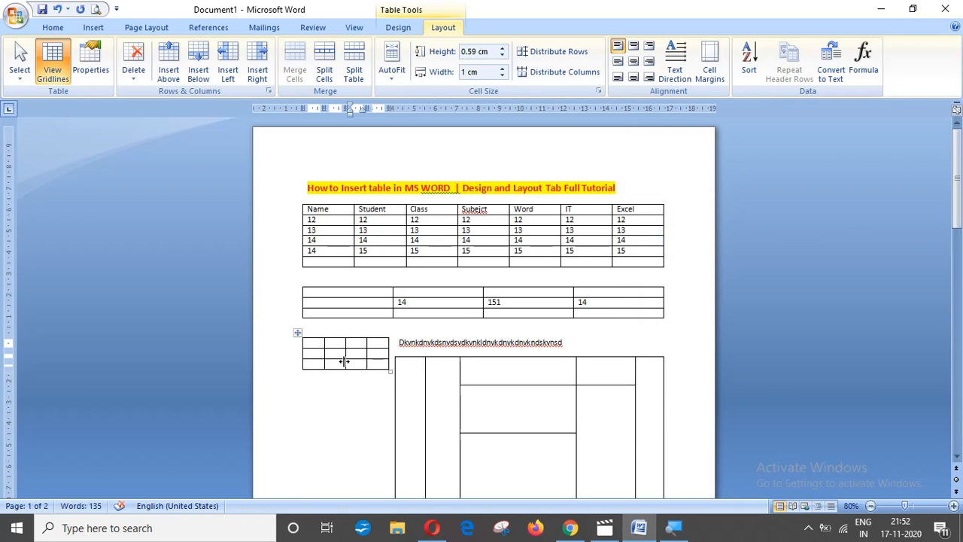
left_click(90, 68)
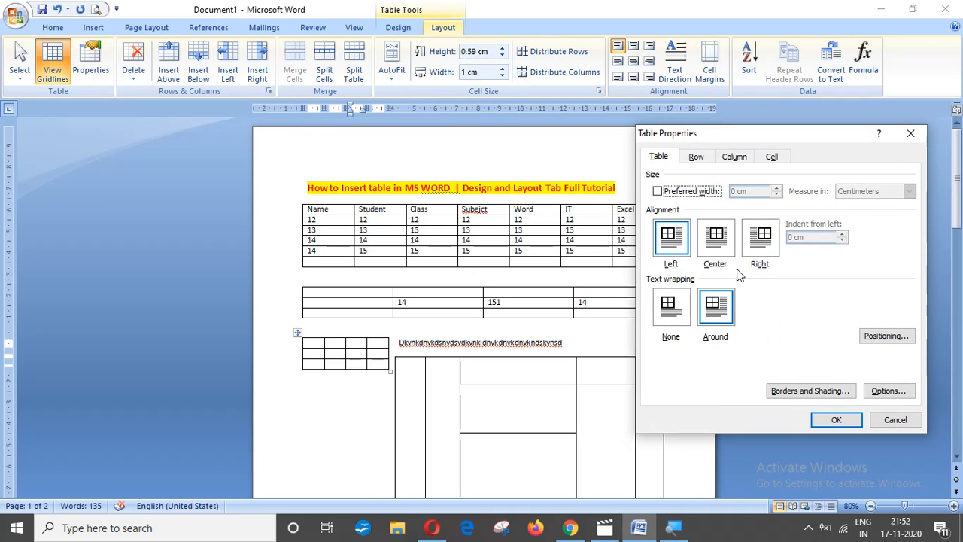
left_click(899, 421)
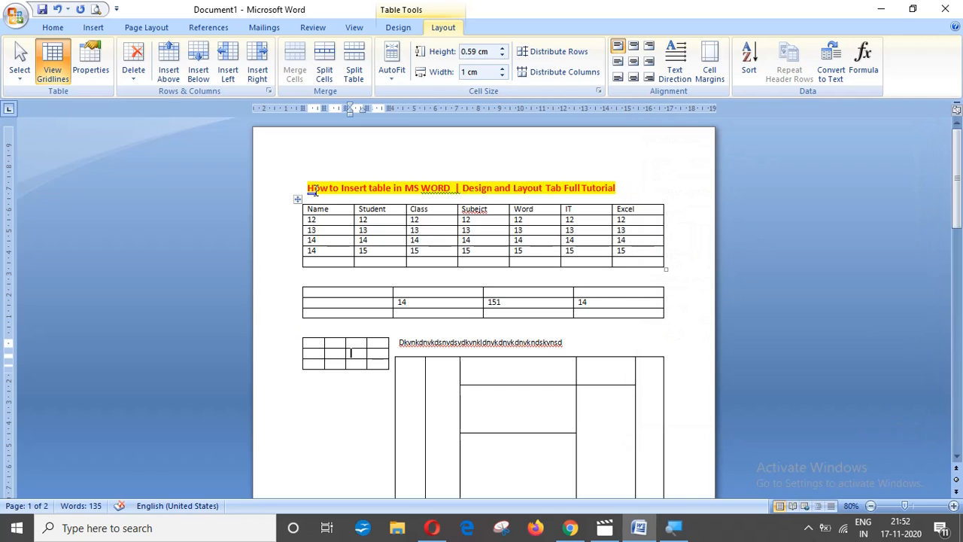
left_click(135, 77)
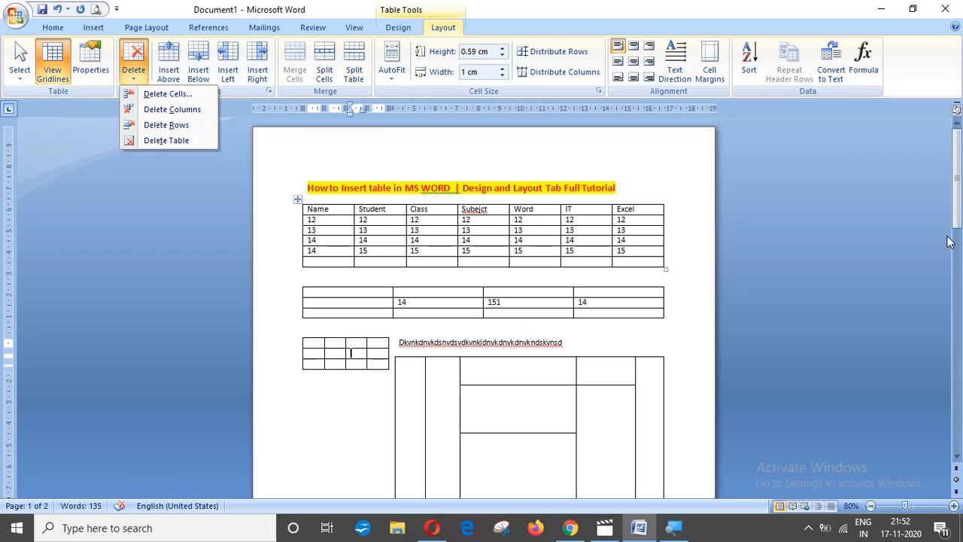
left_click_drag(957, 218, 957, 262)
left_click(524, 263)
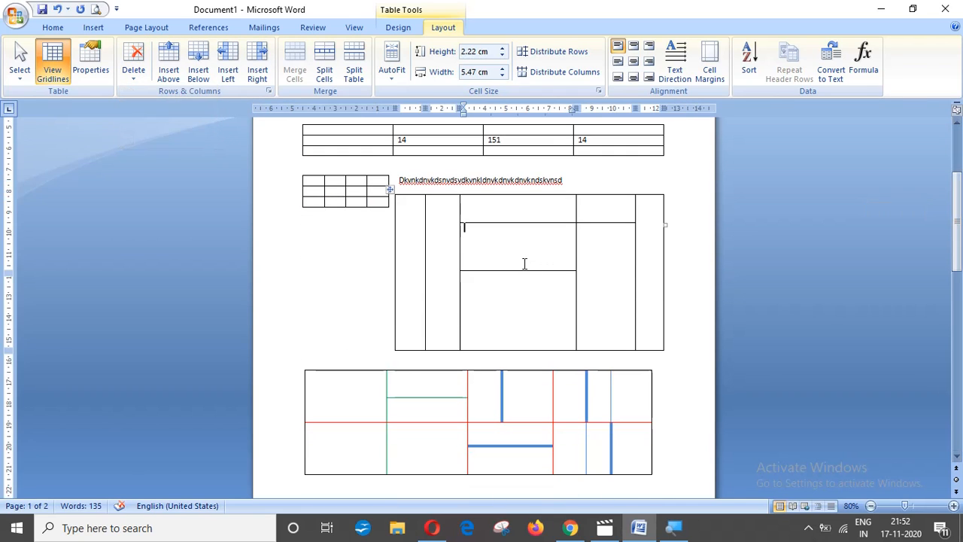
left_click(133, 78)
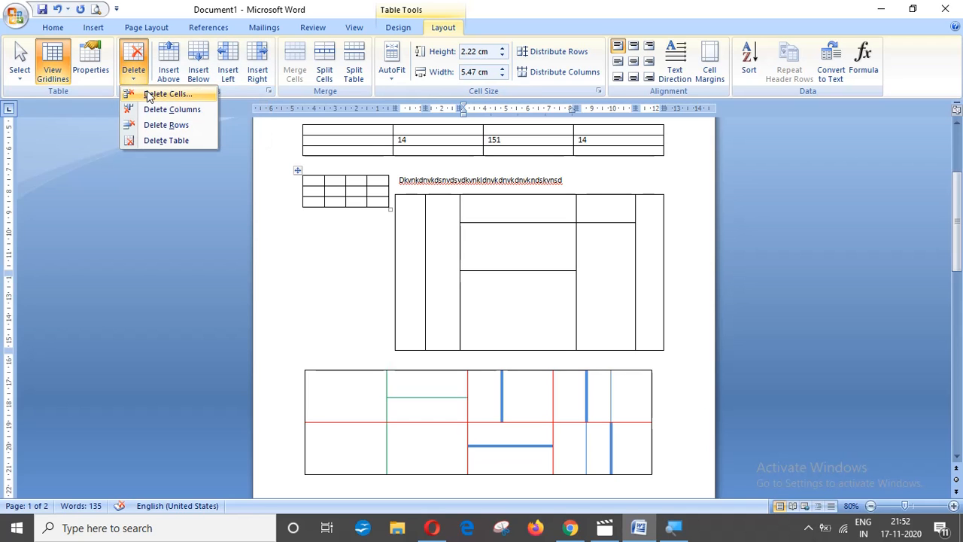
left_click(514, 239)
left_click(512, 208)
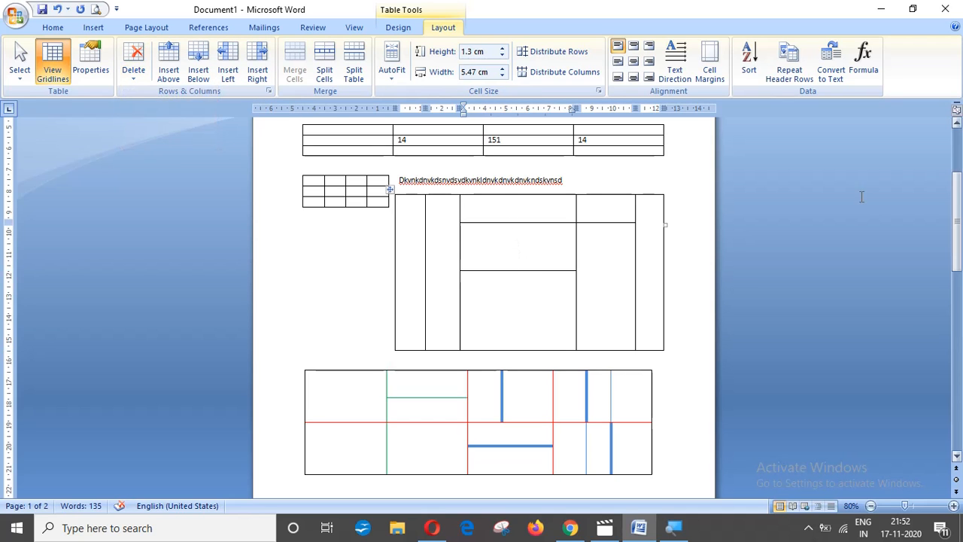
left_click_drag(957, 220, 957, 164)
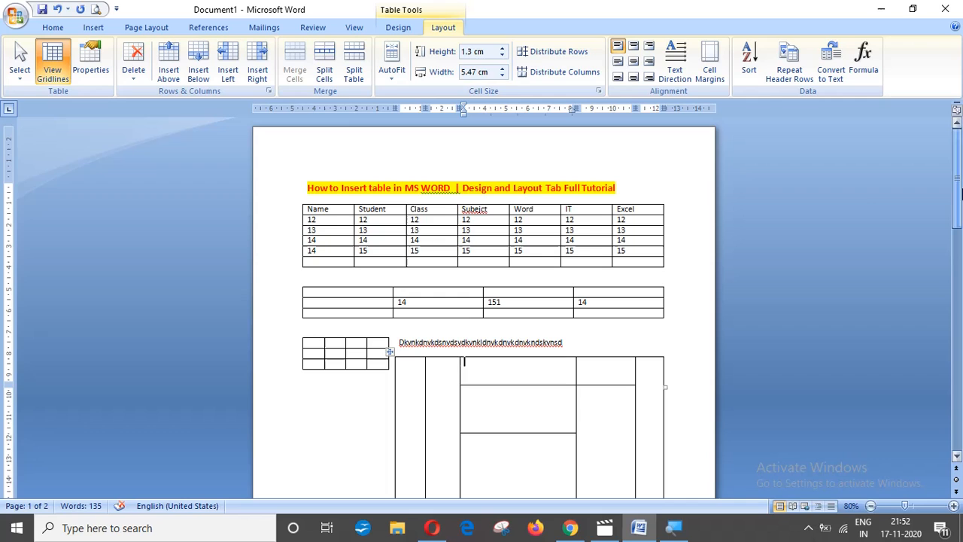
Review the Delete Cells options for the Name cell of the first table and close them without deleting anything.
left_click(337, 209)
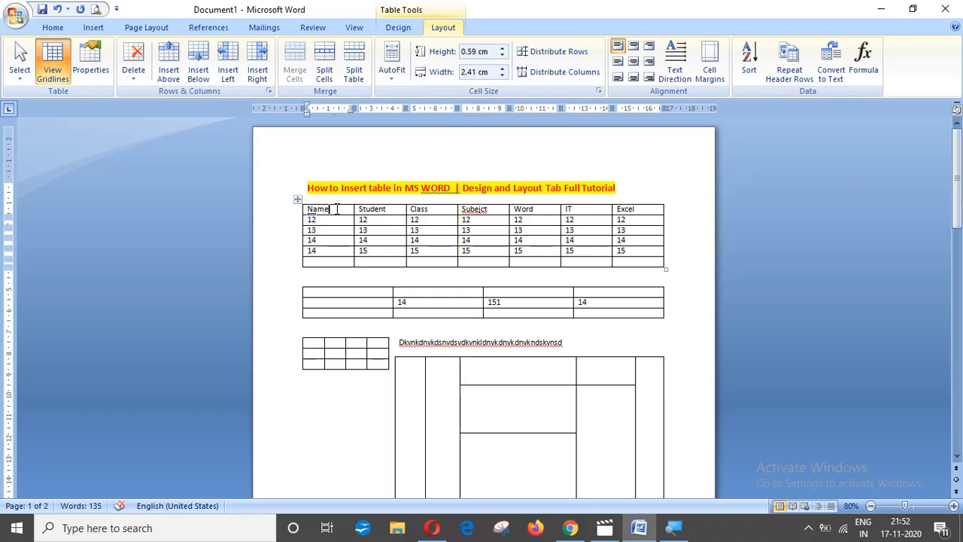
left_click(136, 77)
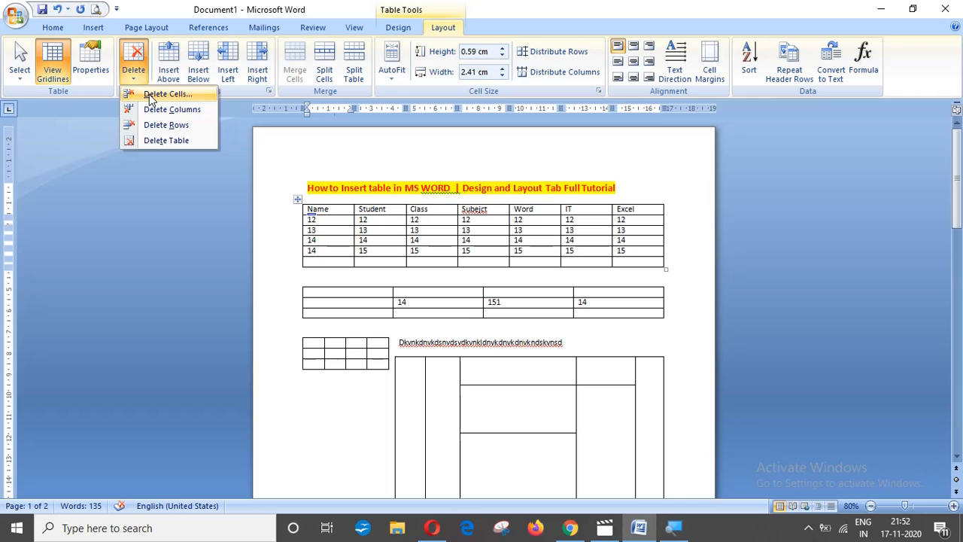
left_click(158, 94)
left_click_drag(455, 205, 680, 183)
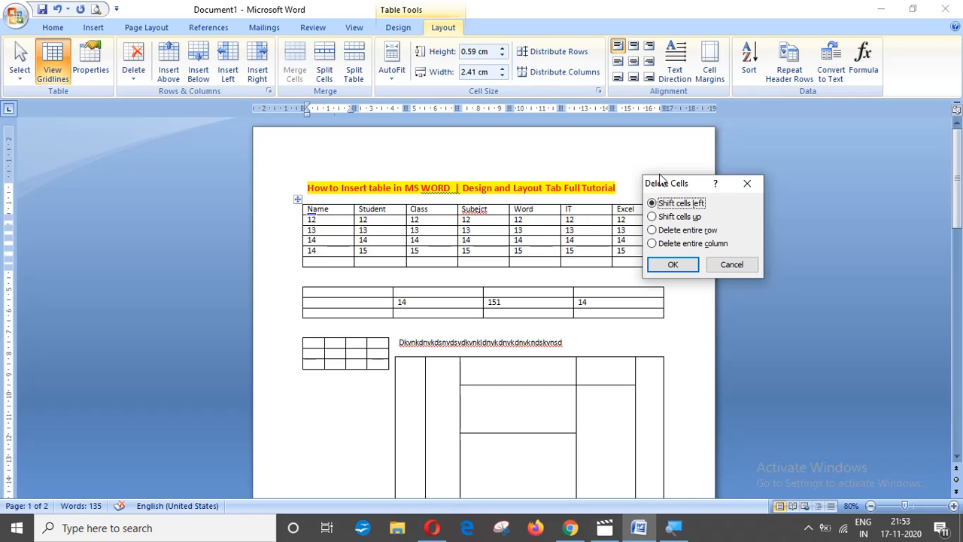
left_click(732, 266)
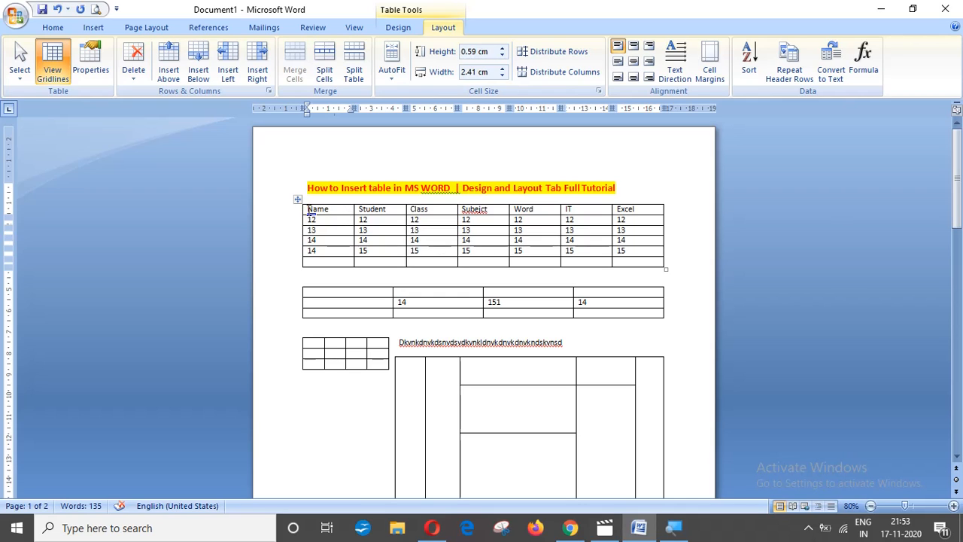
Delete the Name cell of the first table with the Shift cells left option, and undo the deletion.
left_click(136, 78)
left_click(166, 94)
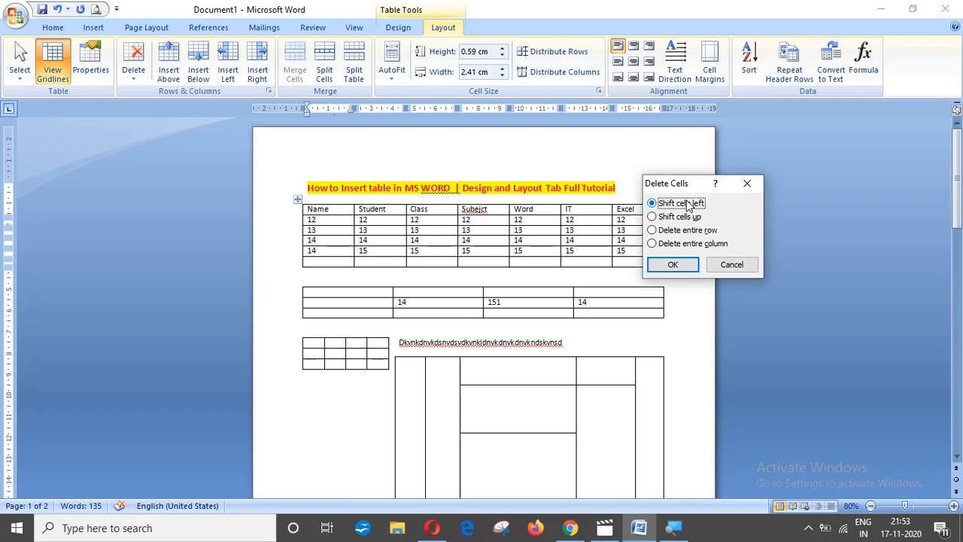
left_click_drag(690, 183, 727, 183)
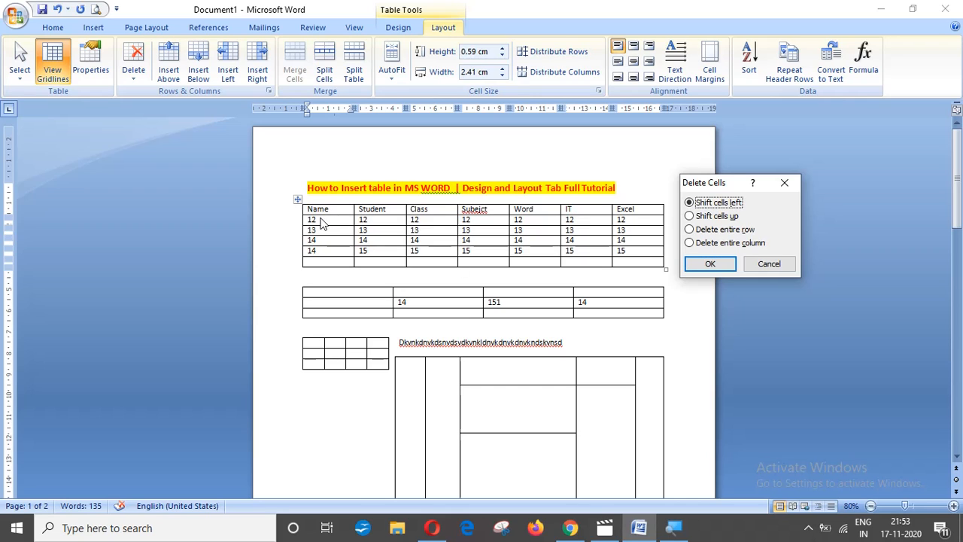
left_click(689, 216)
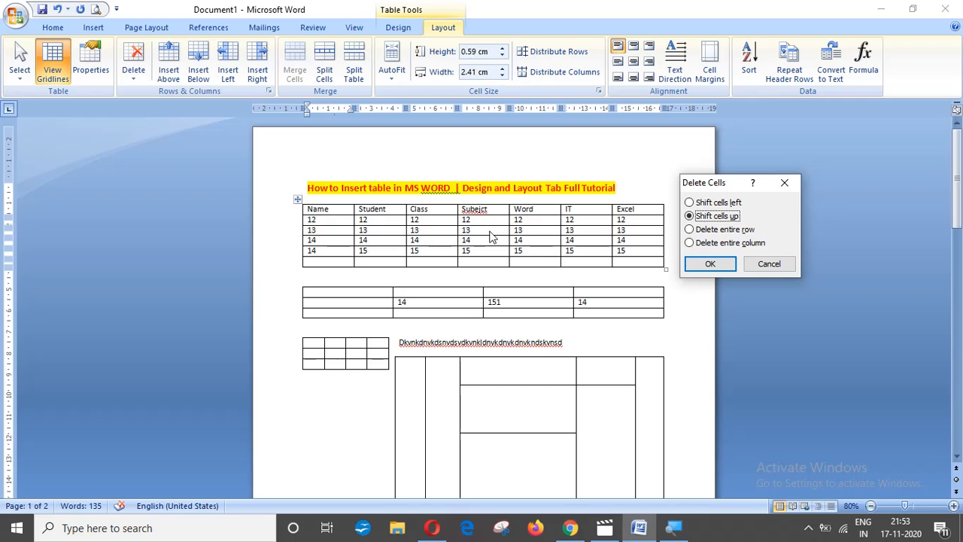
left_click(689, 231)
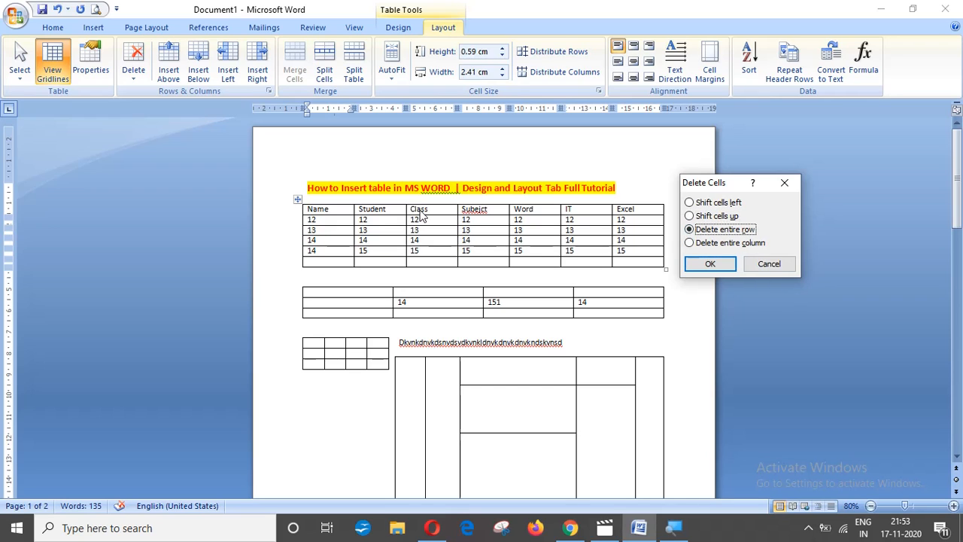
left_click(689, 243)
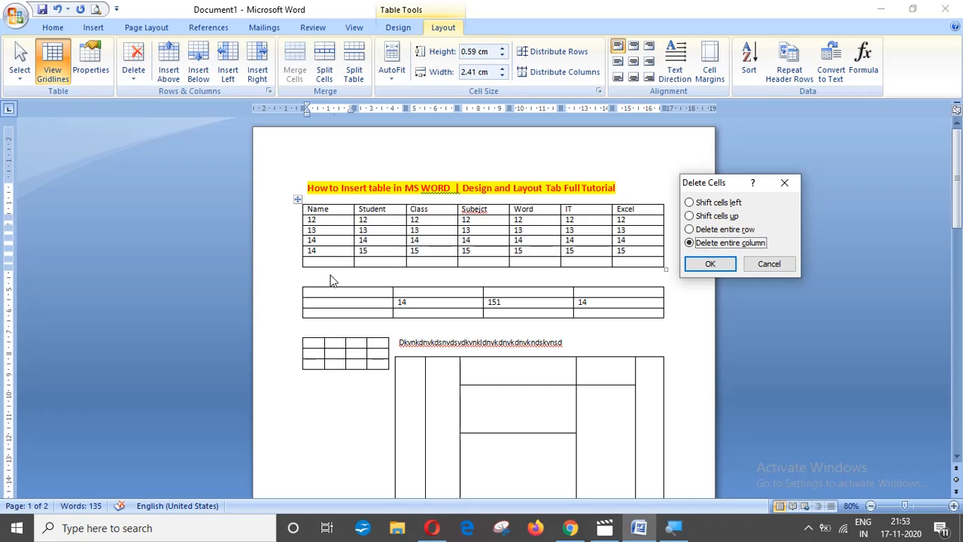
left_click(689, 202)
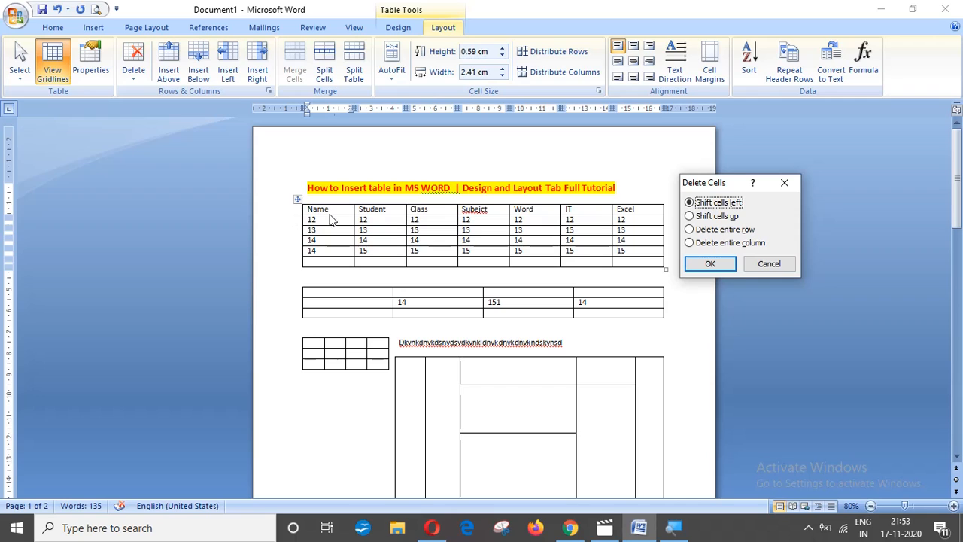
left_click(715, 268)
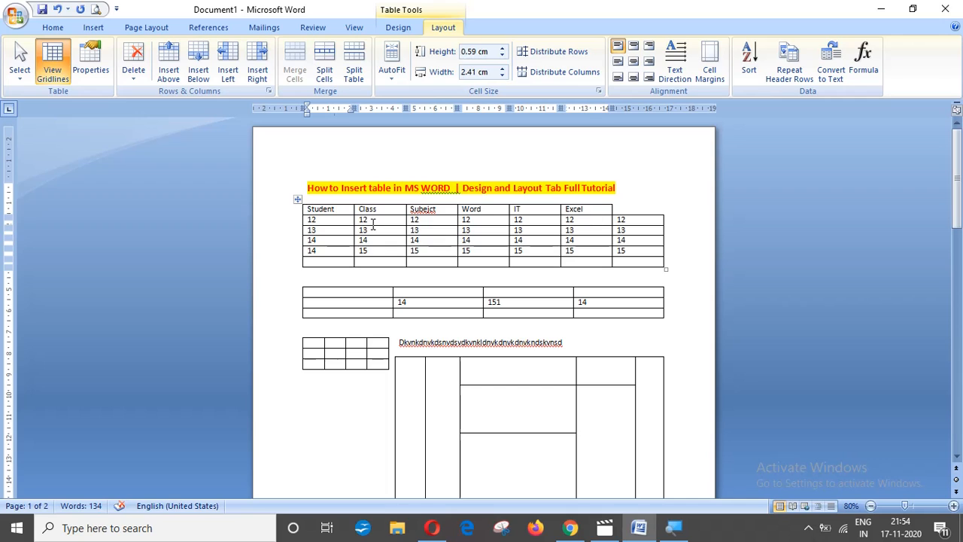
key("ctrl+z")
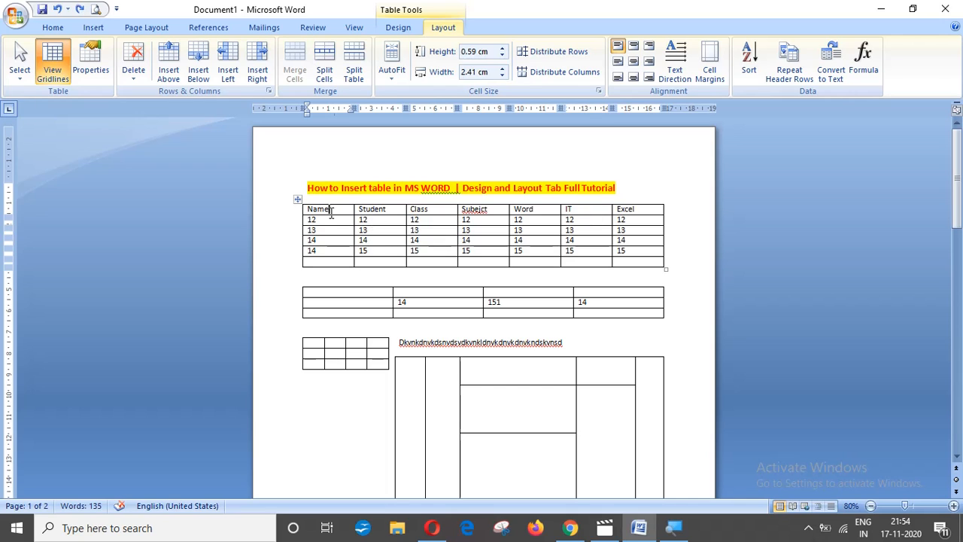
Delete the first table's Name cell using Shift cells up, and undo that deletion.
left_click(134, 71)
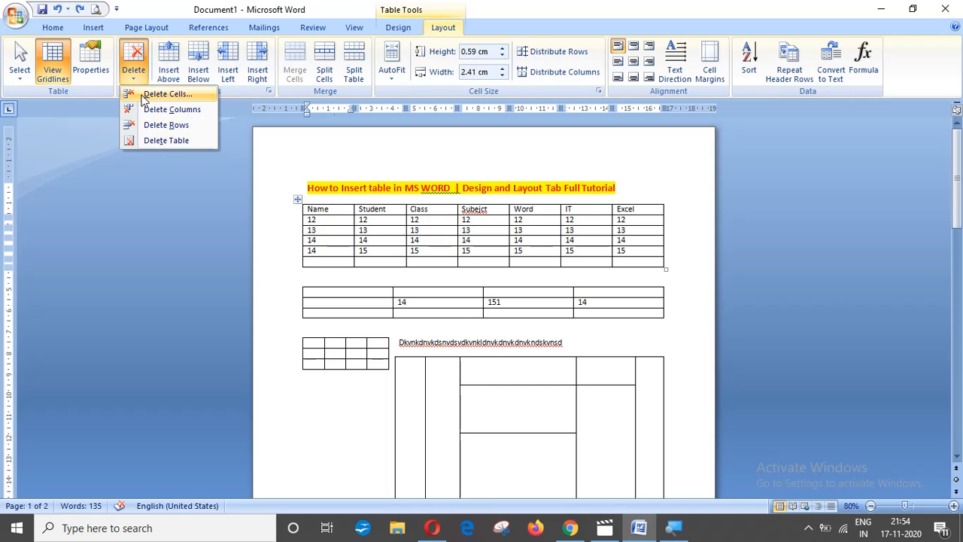
left_click(144, 96)
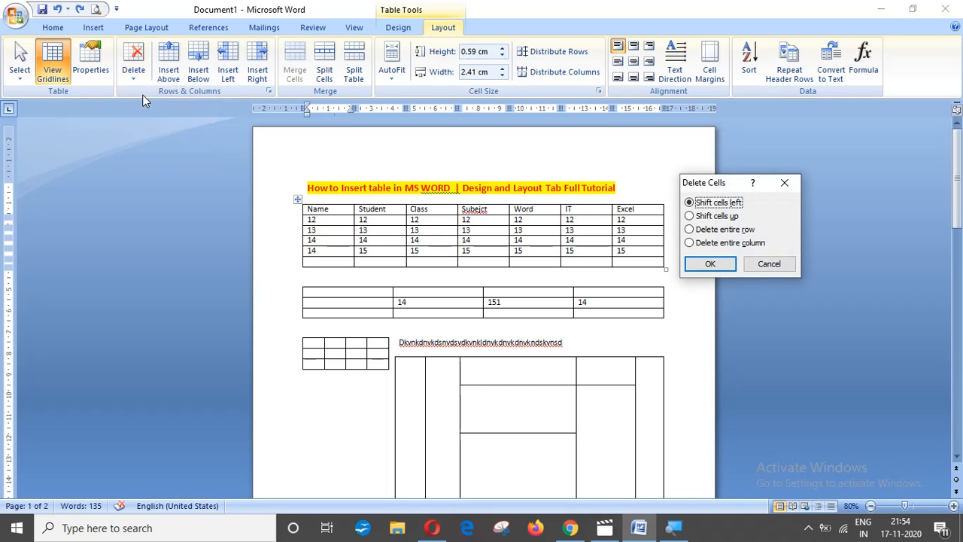
left_click(689, 216)
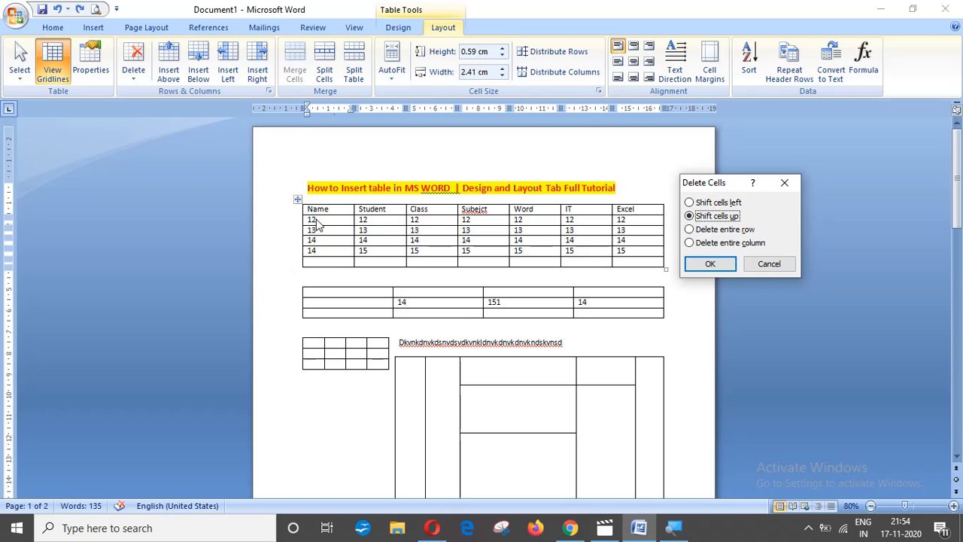
left_click(710, 265)
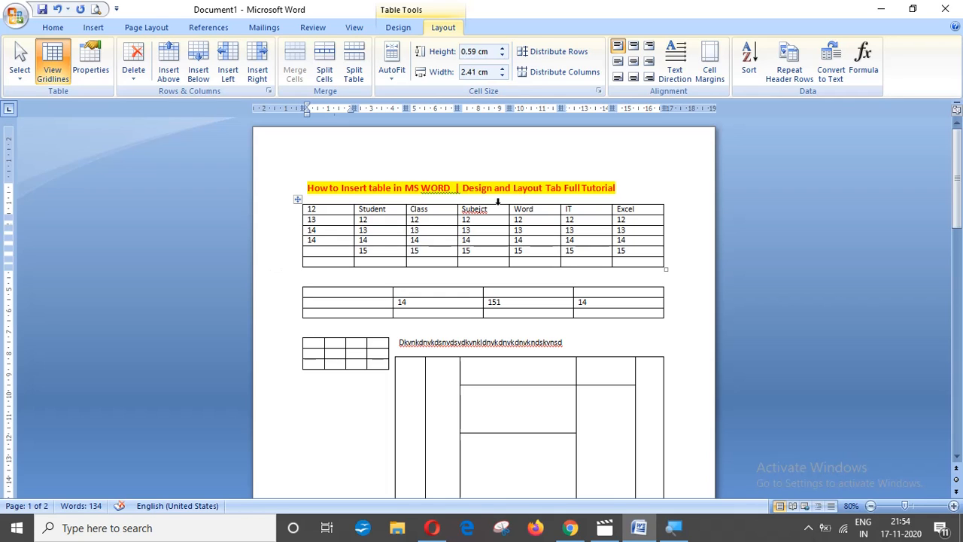
key("ctrl+z")
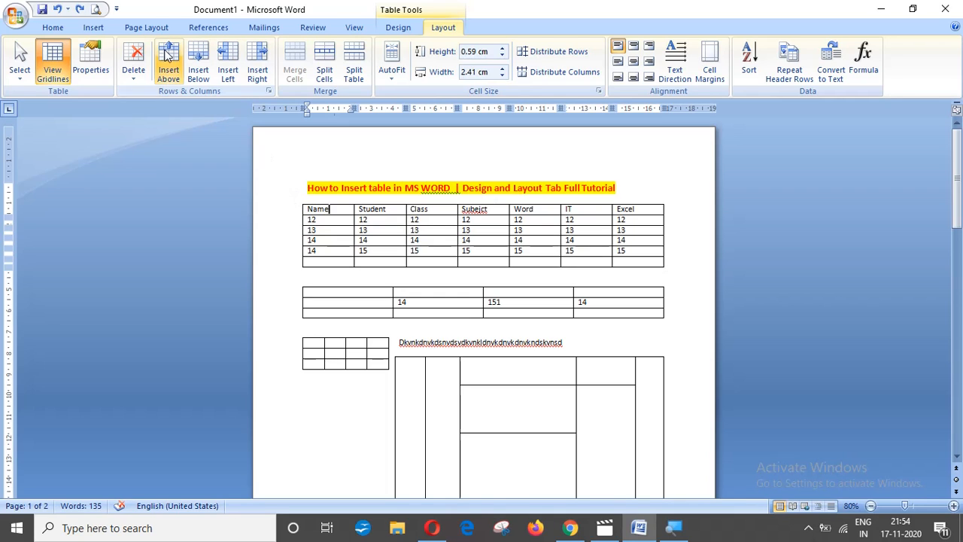
Delete the first table's header row using the Delete entire row option for the Name cell, and undo it.
left_click(133, 68)
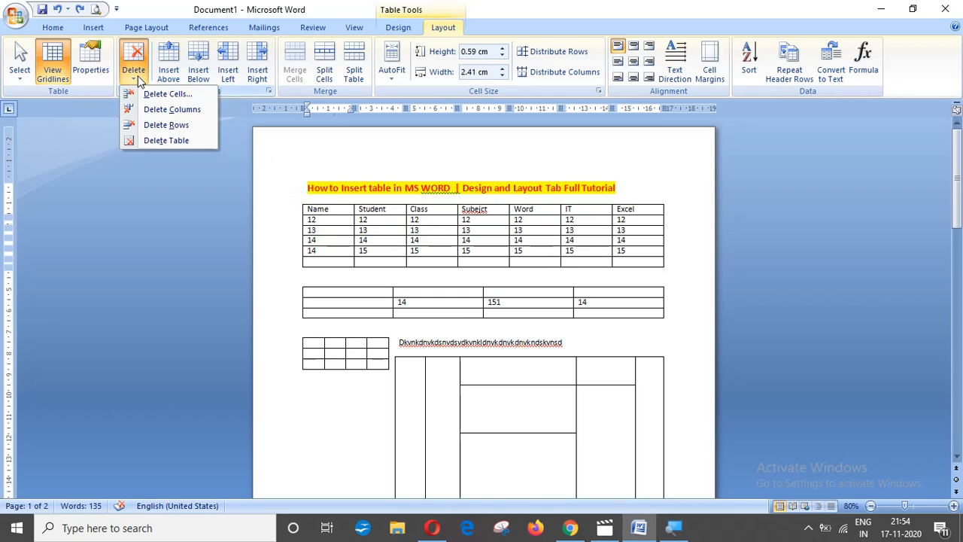
left_click(182, 96)
left_click(740, 230)
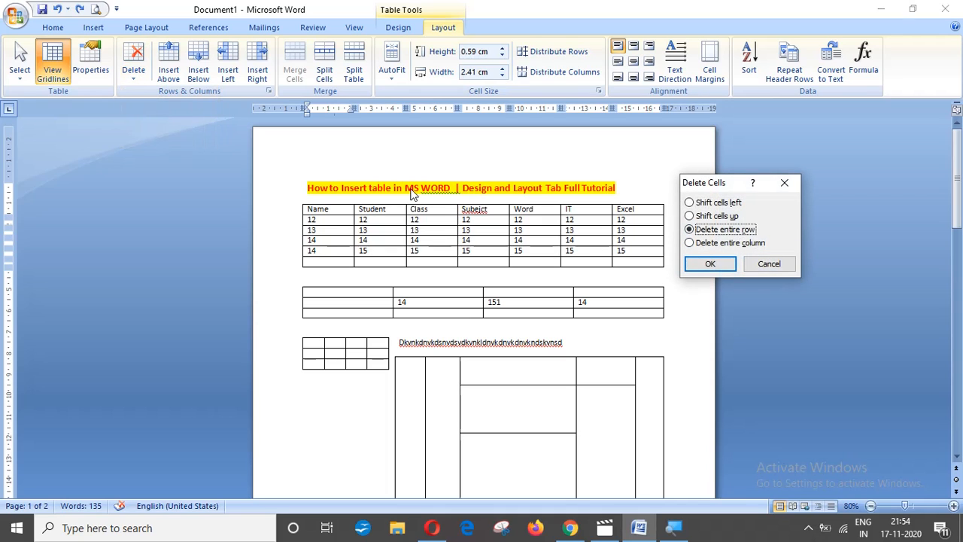
left_click(715, 264)
key("ctrl+z")
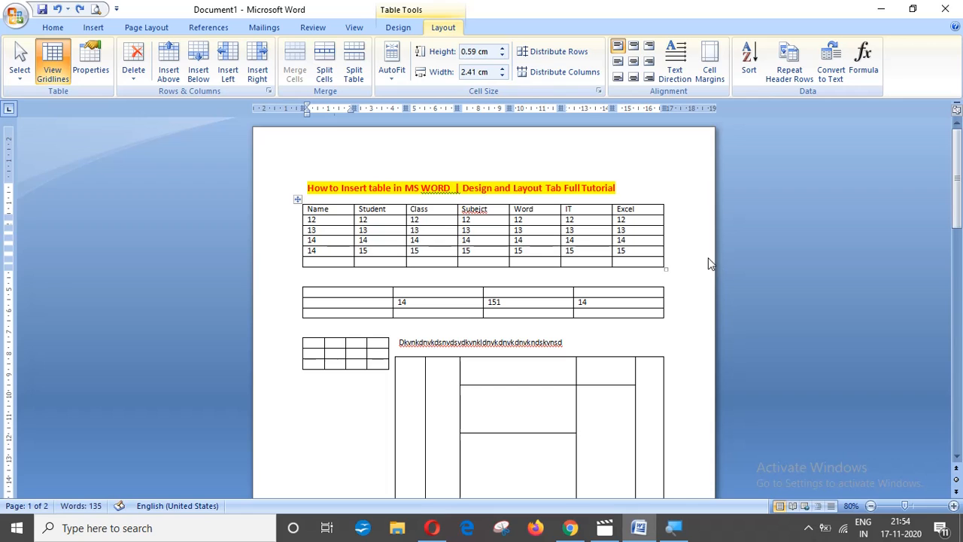
Delete the first table's Name column using the Delete entire column option of Delete Cells.
left_click(133, 69)
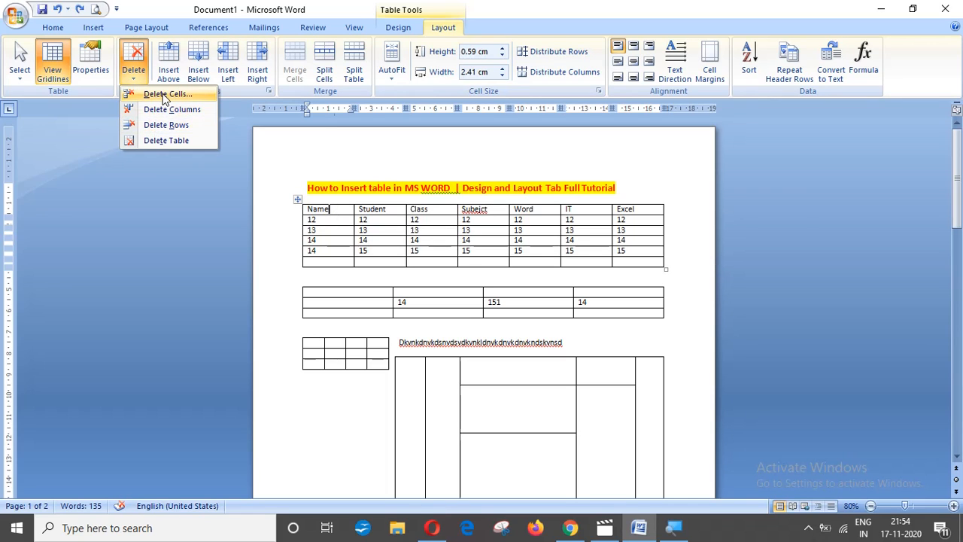
left_click(162, 93)
left_click(727, 245)
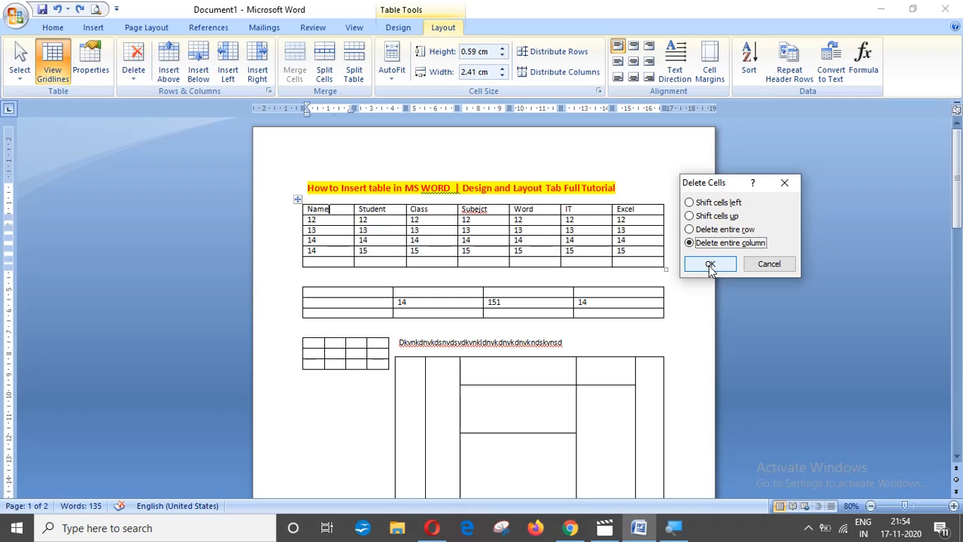
left_click(710, 265)
Delete the first table's Student column with Delete Columns, and undo both the Student and Name column deletions.
left_click(134, 82)
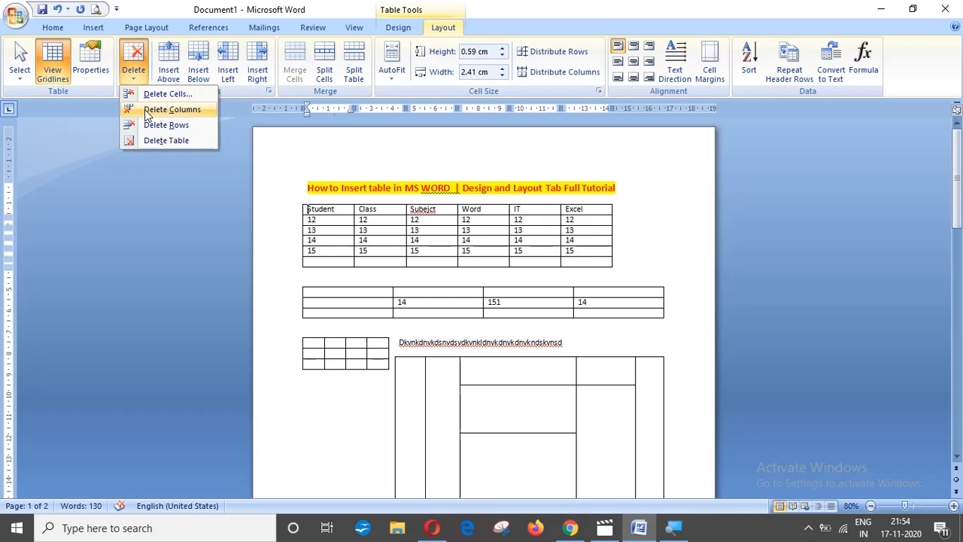
left_click(361, 225)
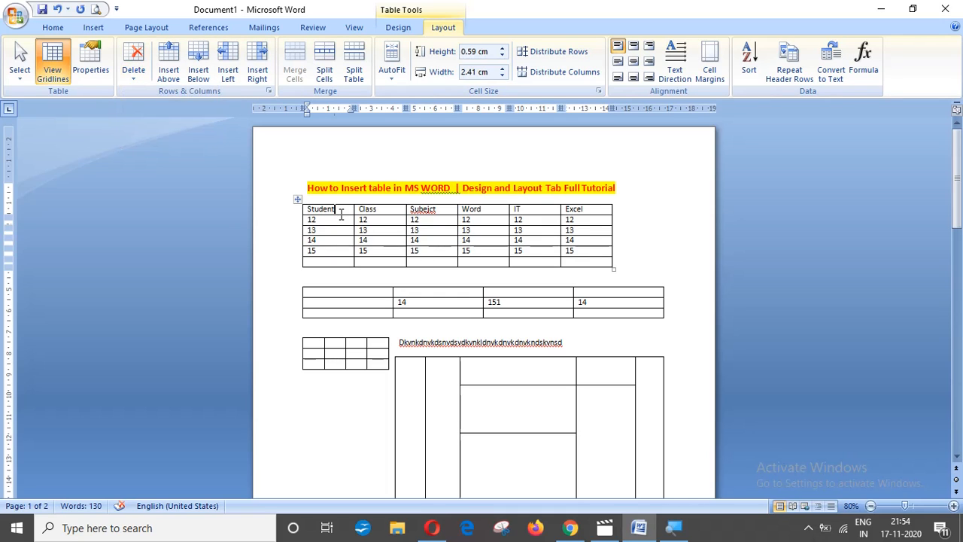
left_click(133, 75)
left_click(155, 108)
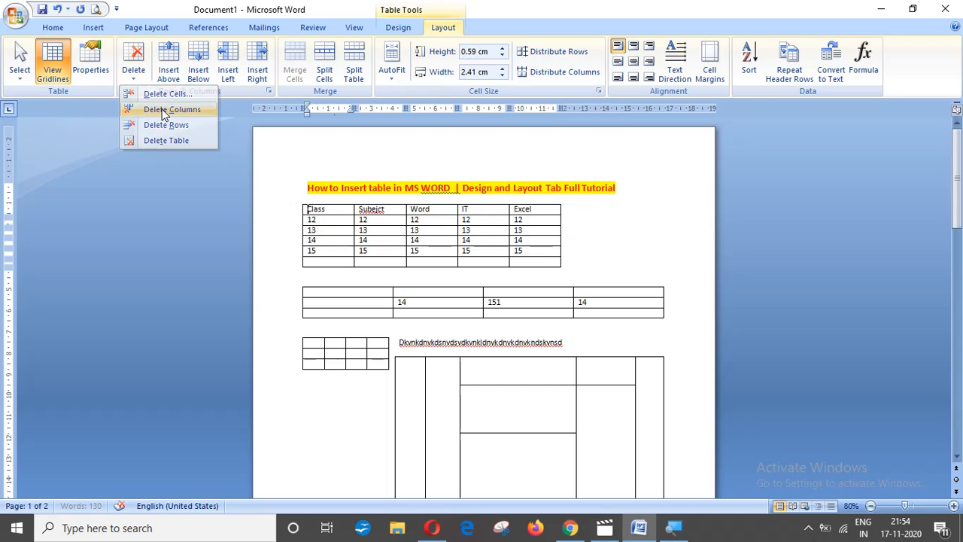
key("ctrl+z")
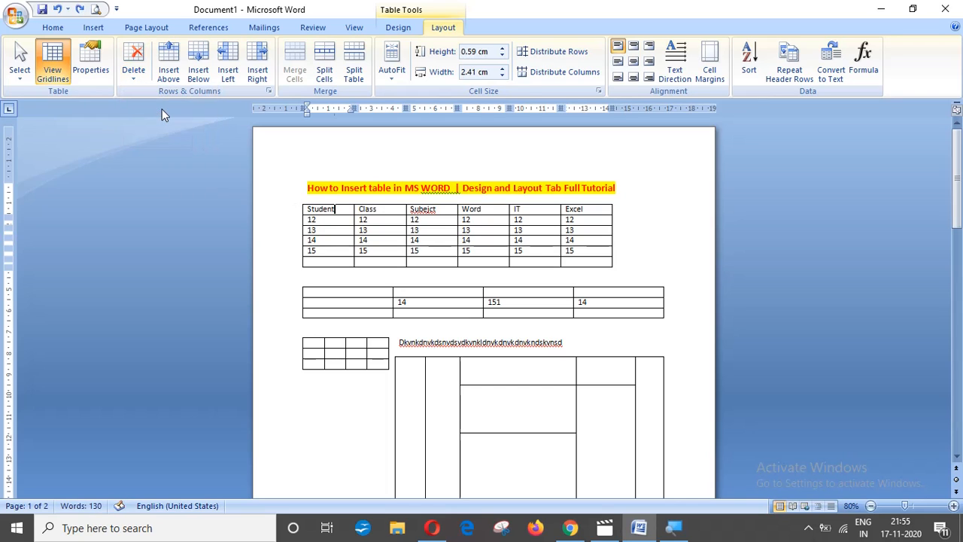
key("ctrl+z")
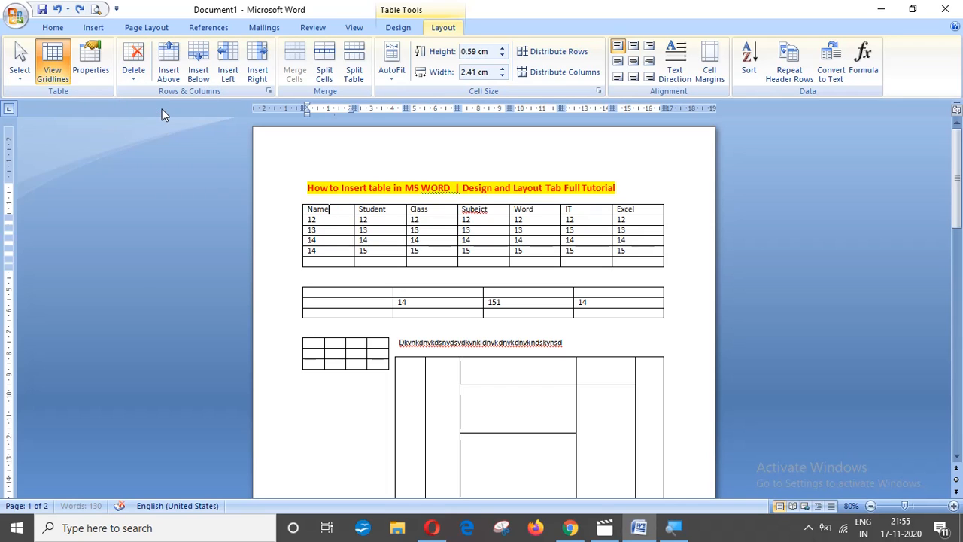
Delete the row containing the 13 values from the first table.
left_click(331, 229)
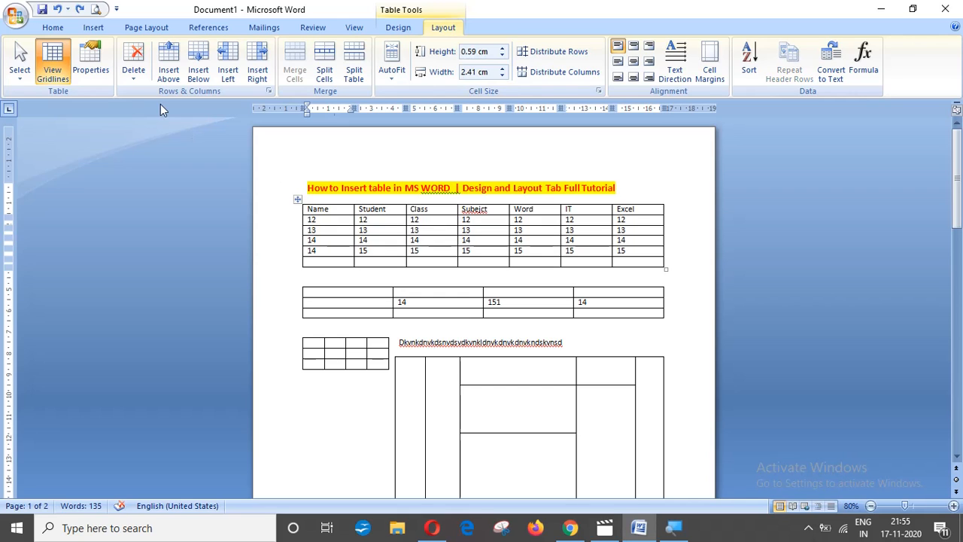
left_click(137, 75)
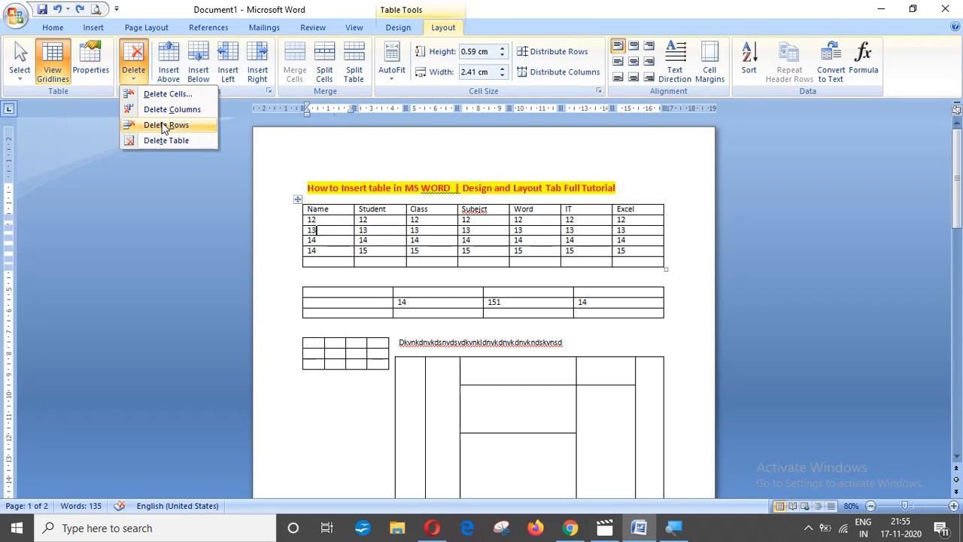
left_click(165, 125)
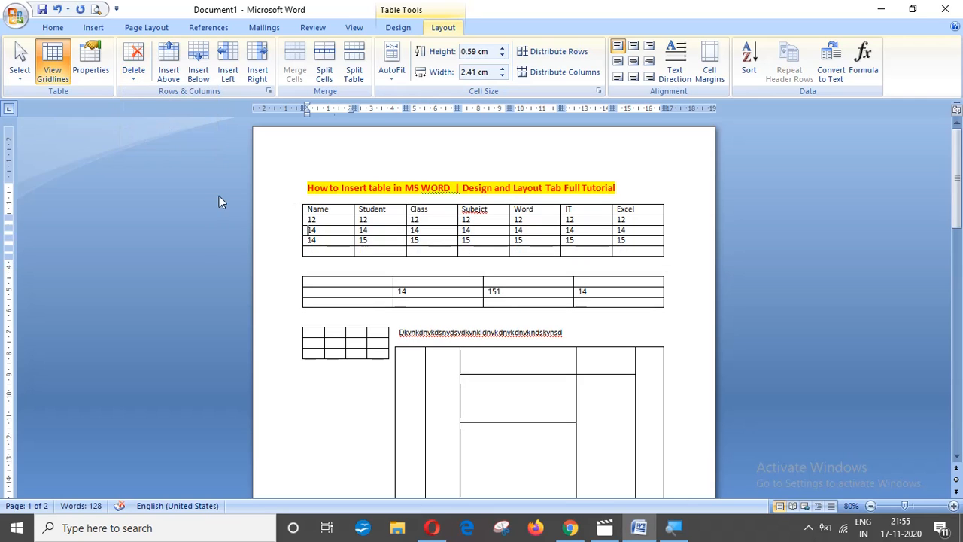
Delete the entire second table, the one containing 14, 151 and 14, directly below the first table.
left_click(134, 80)
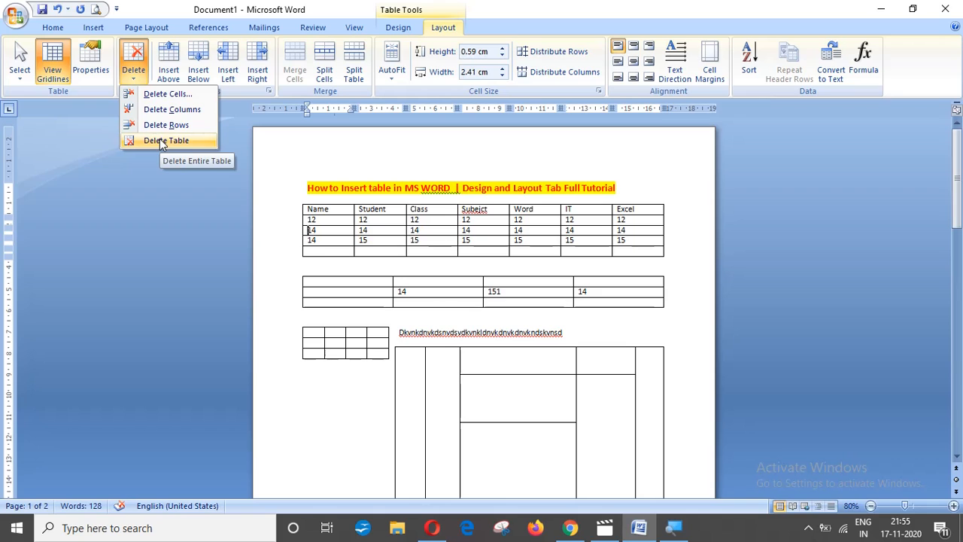
left_click(439, 291)
left_click(439, 292)
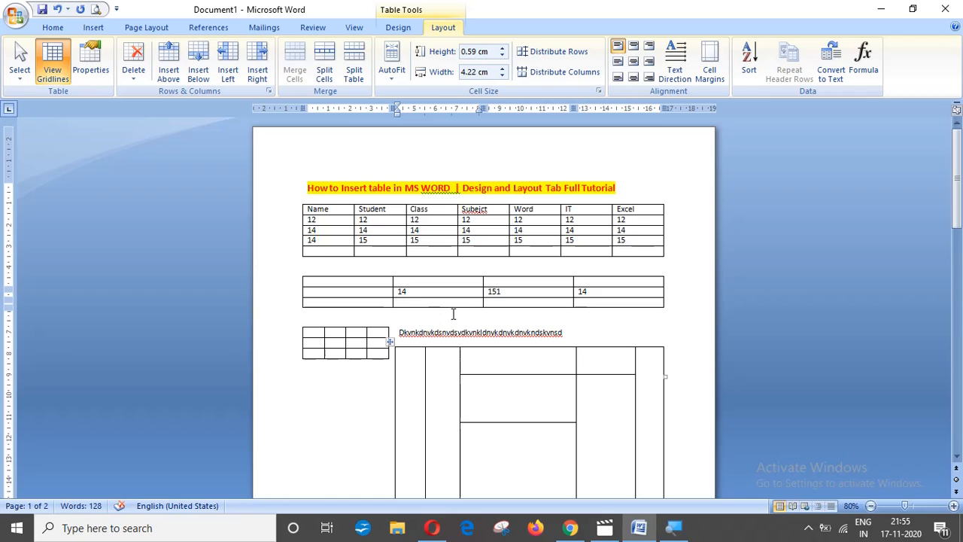
left_click(437, 282)
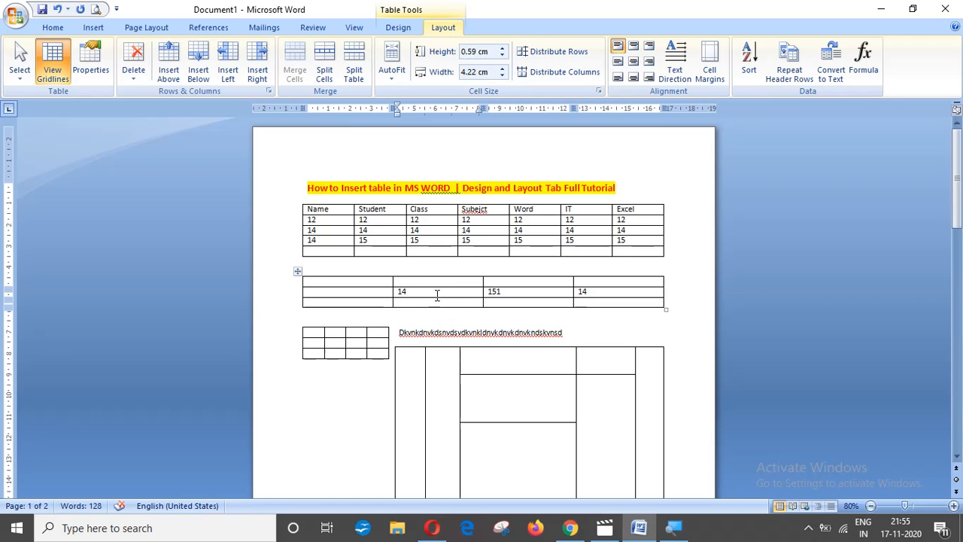
left_click(437, 296)
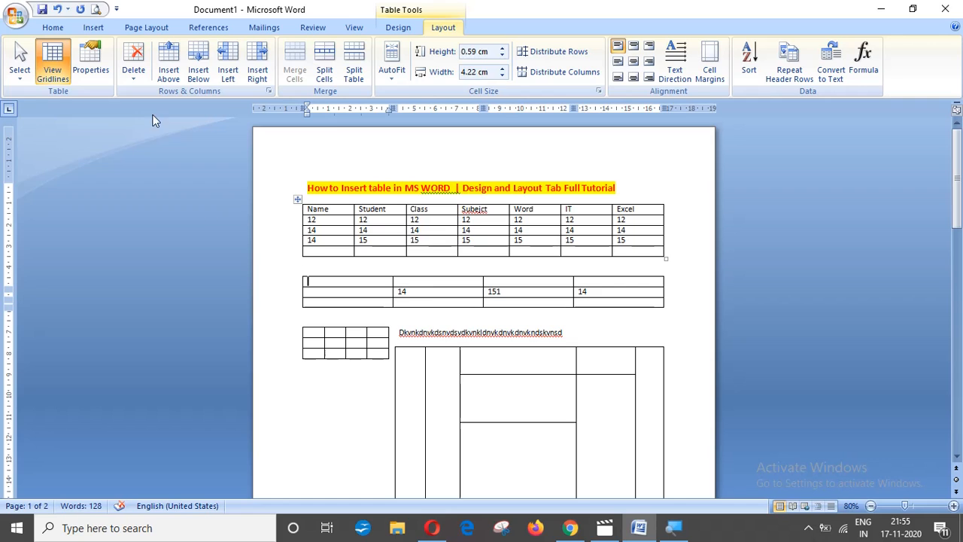
left_click(133, 84)
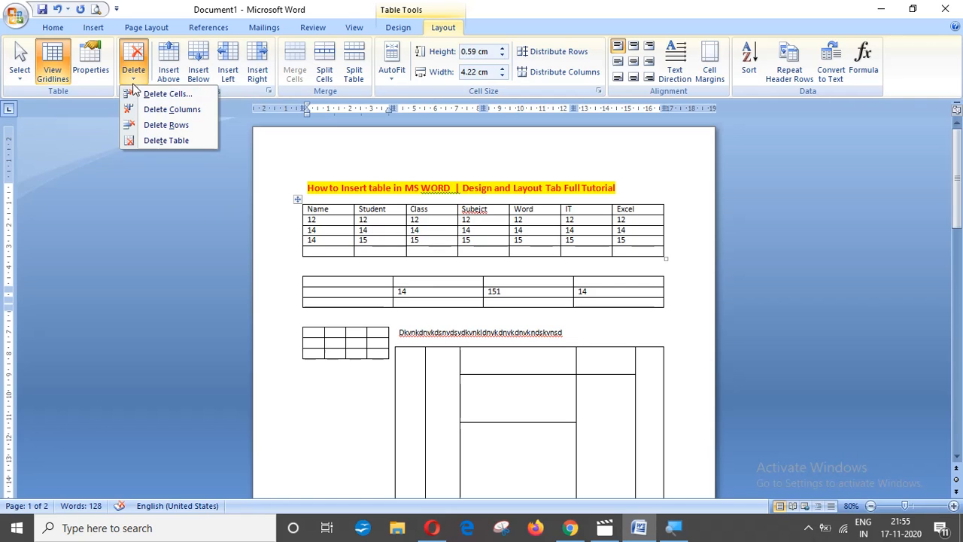
left_click(152, 140)
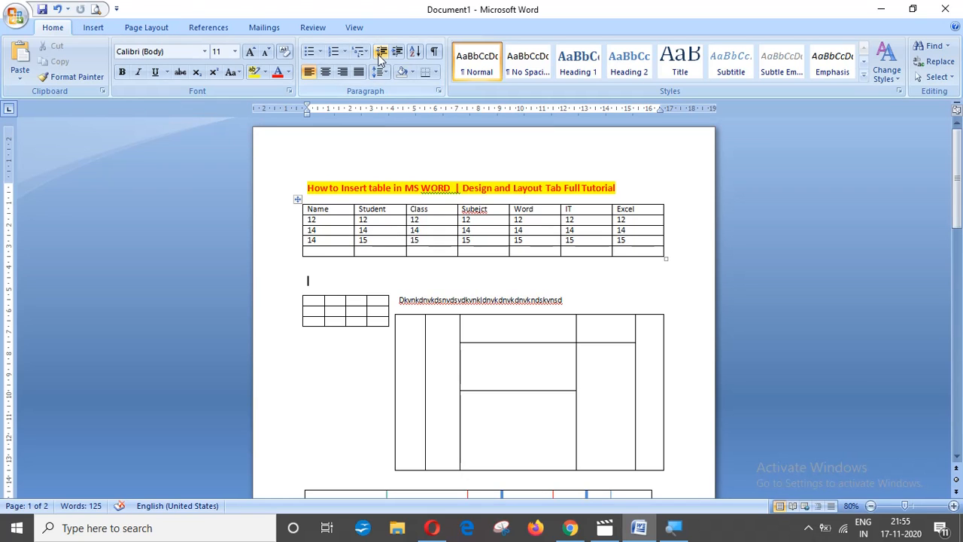
Insert an empty row above the header row of the first table.
left_click(419, 230)
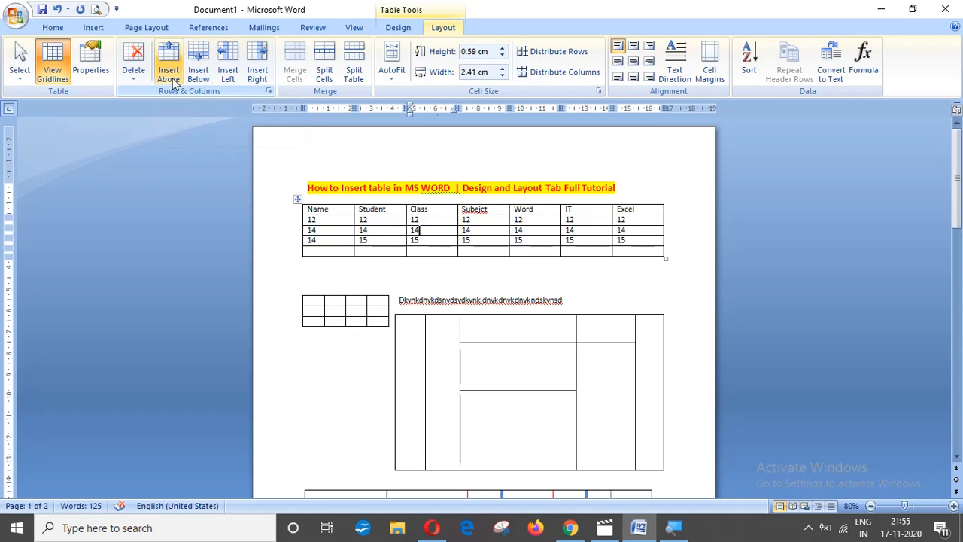
left_click(336, 210)
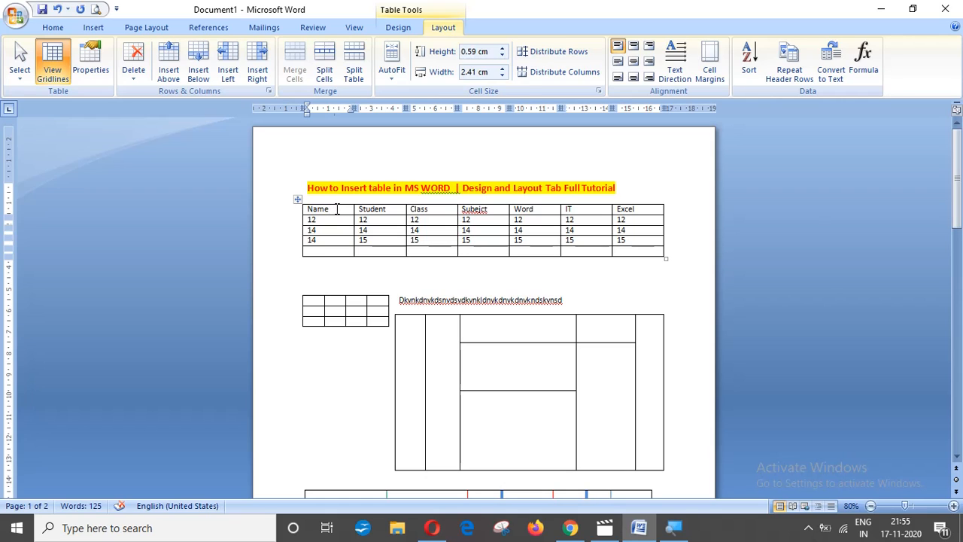
left_click(169, 73)
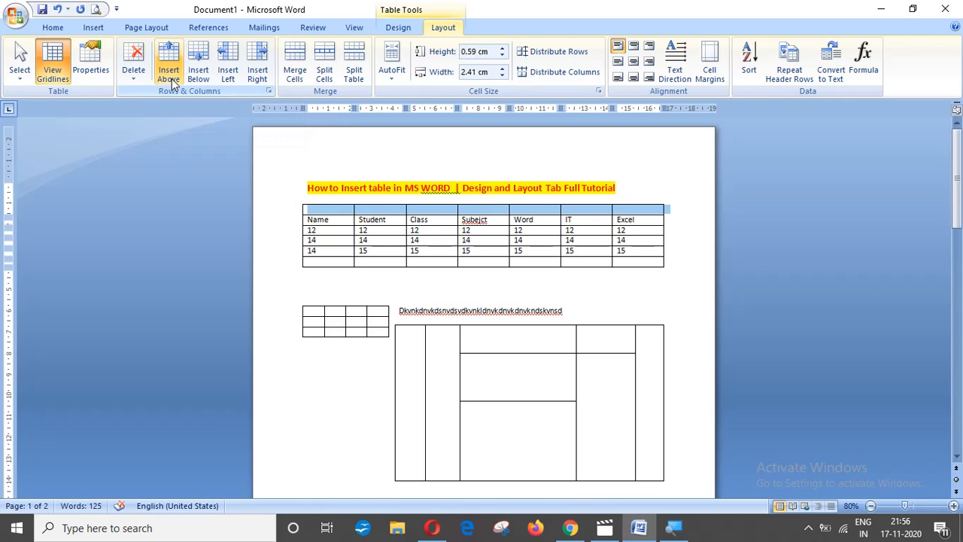
Insert another empty row directly above the first table's header row and one directly below it.
left_click(338, 222)
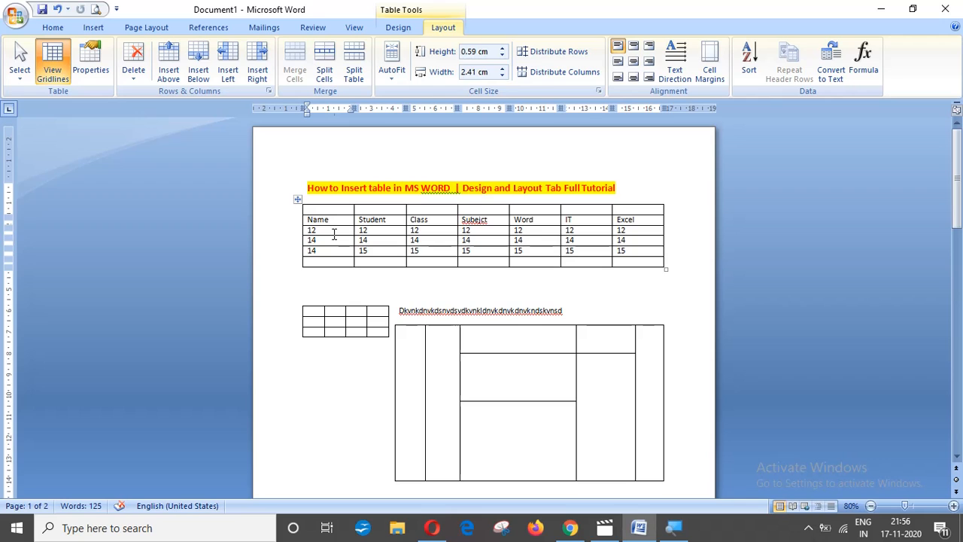
left_click(169, 77)
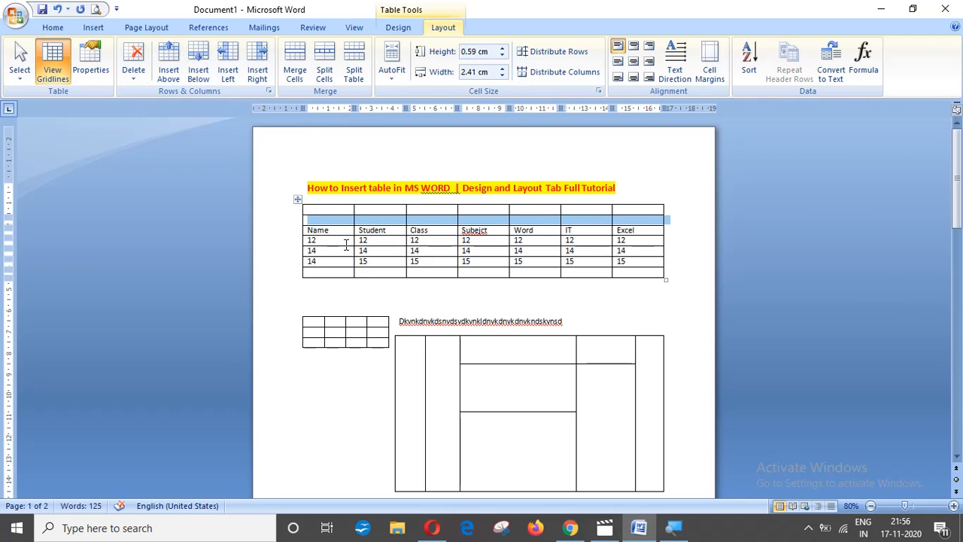
left_click(340, 231)
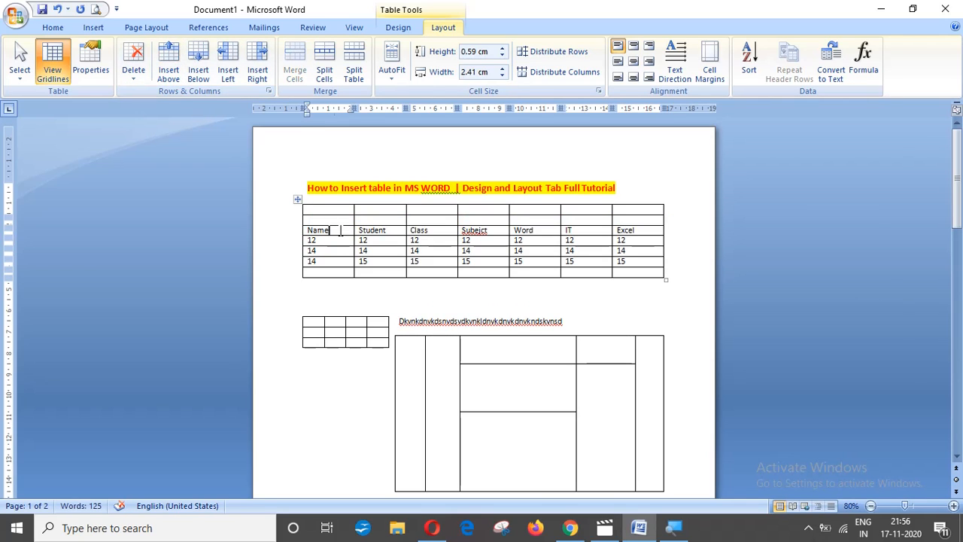
left_click(199, 75)
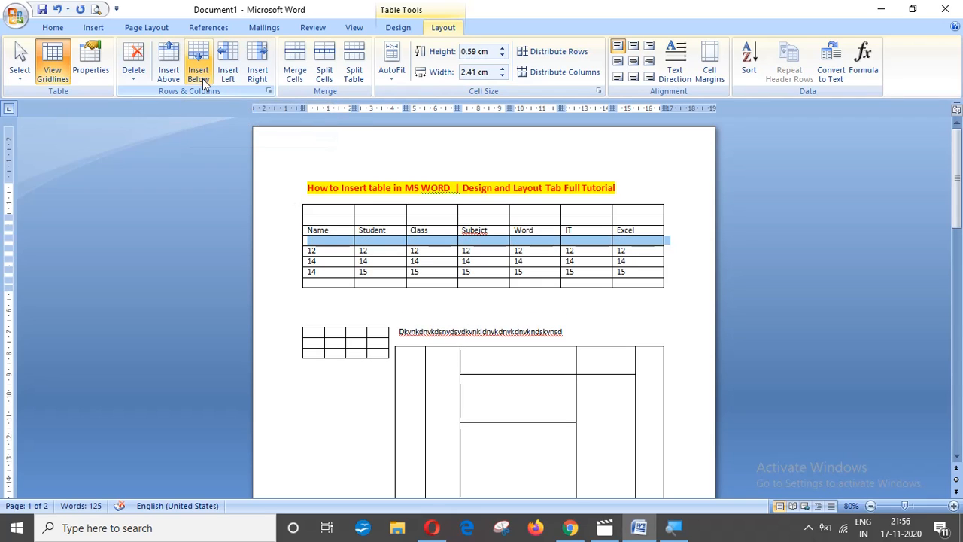
Insert an empty column to the left of the Class column and another to the right of the Subejct column.
left_click(438, 231)
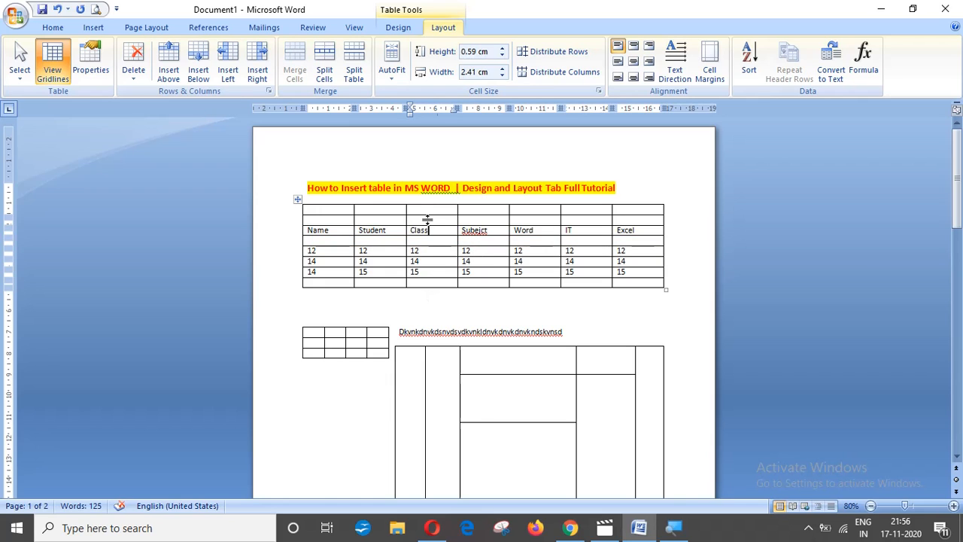
left_click(230, 75)
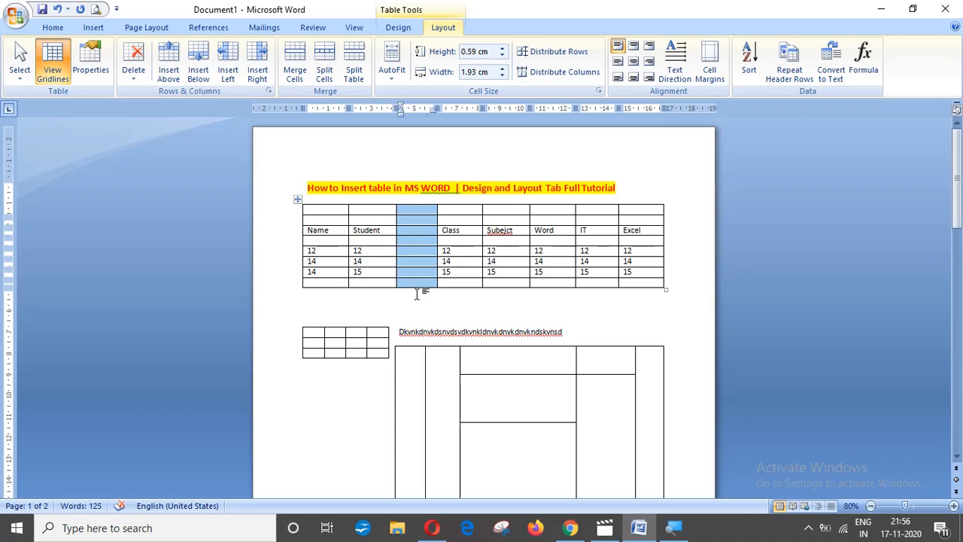
left_click(458, 261)
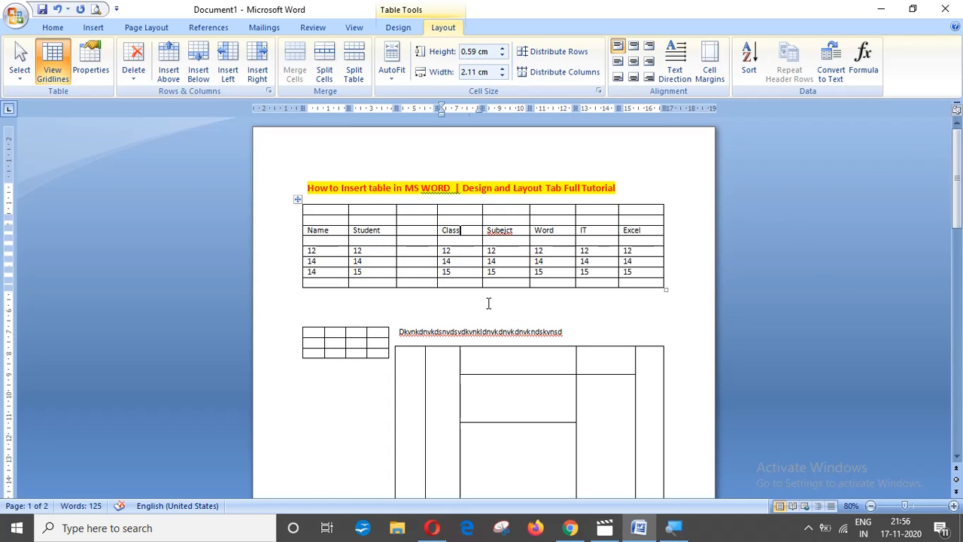
left_click(522, 231)
left_click(259, 74)
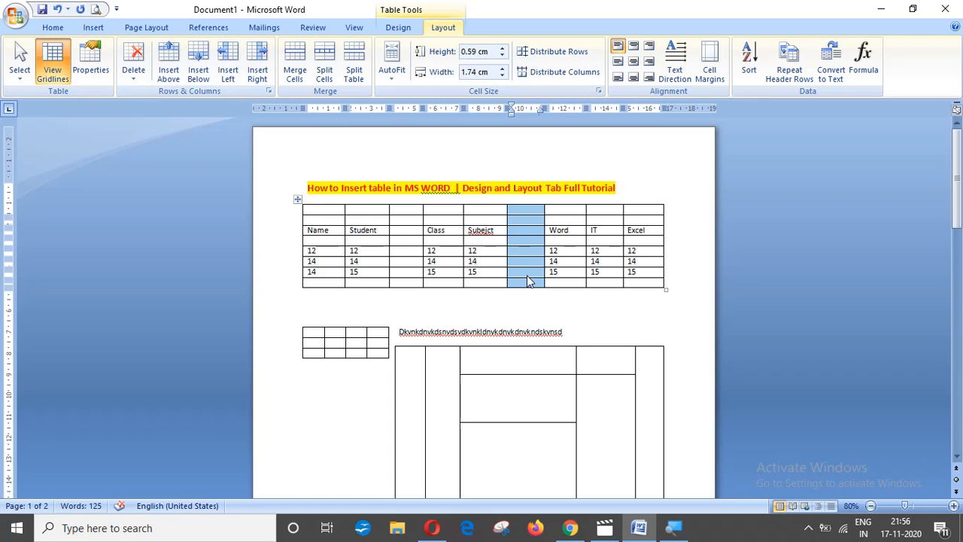
Merge all cells of the first table's empty top row into a single cell.
left_click(448, 242)
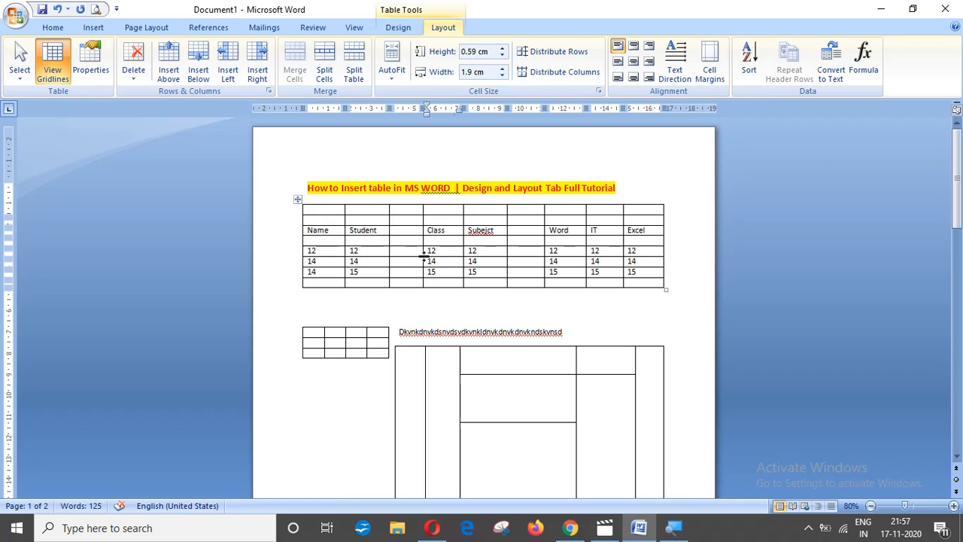
left_click(511, 240)
left_click(427, 209)
left_click_drag(451, 210, 530, 209)
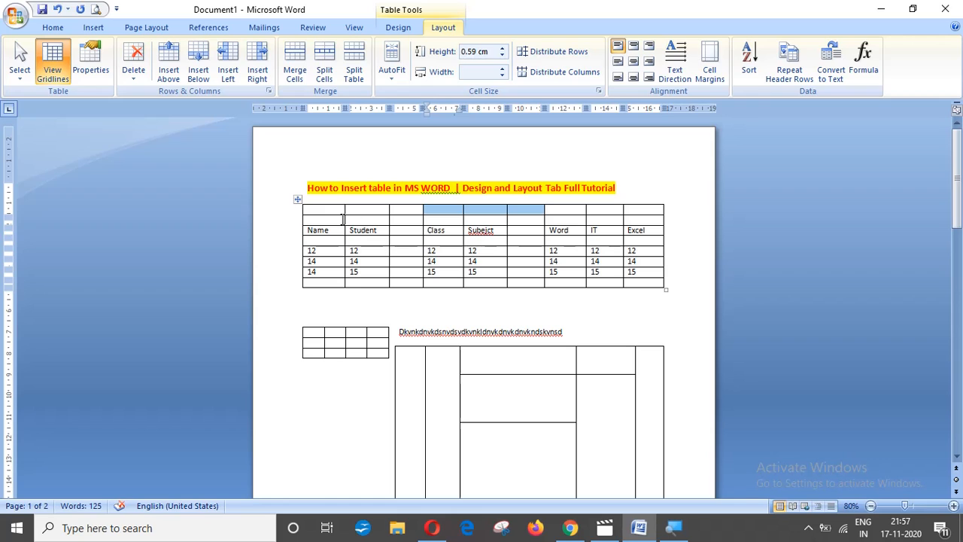
left_click_drag(335, 209, 624, 207)
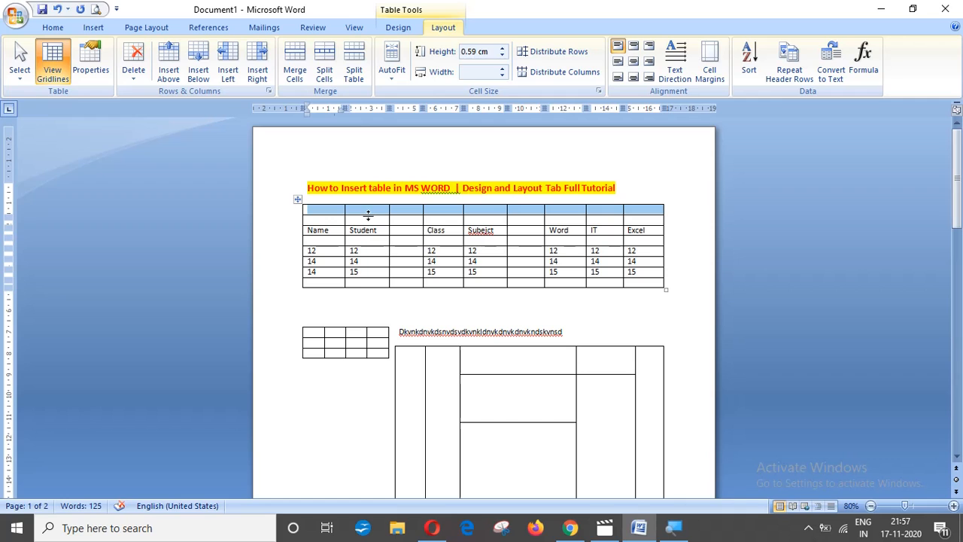
right_click(331, 215)
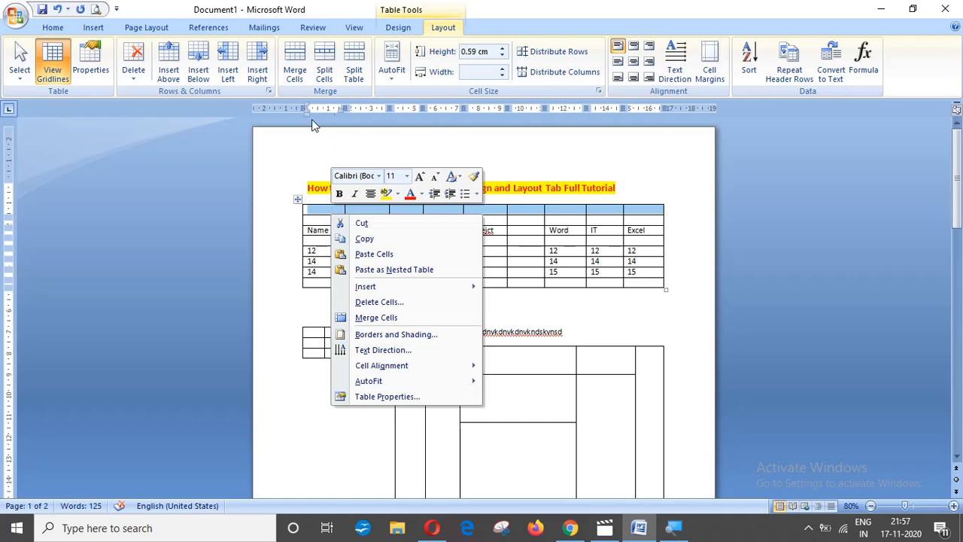
left_click(298, 81)
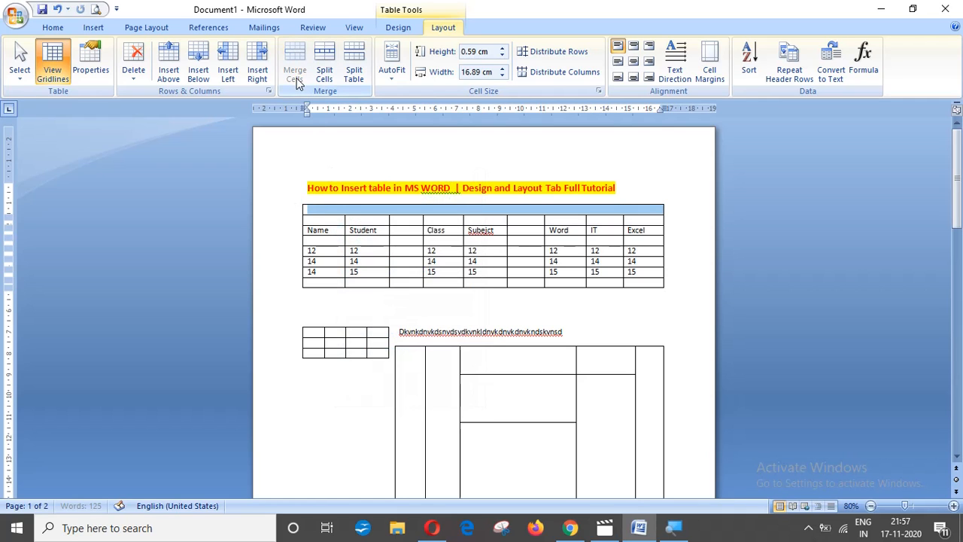
left_click(388, 215)
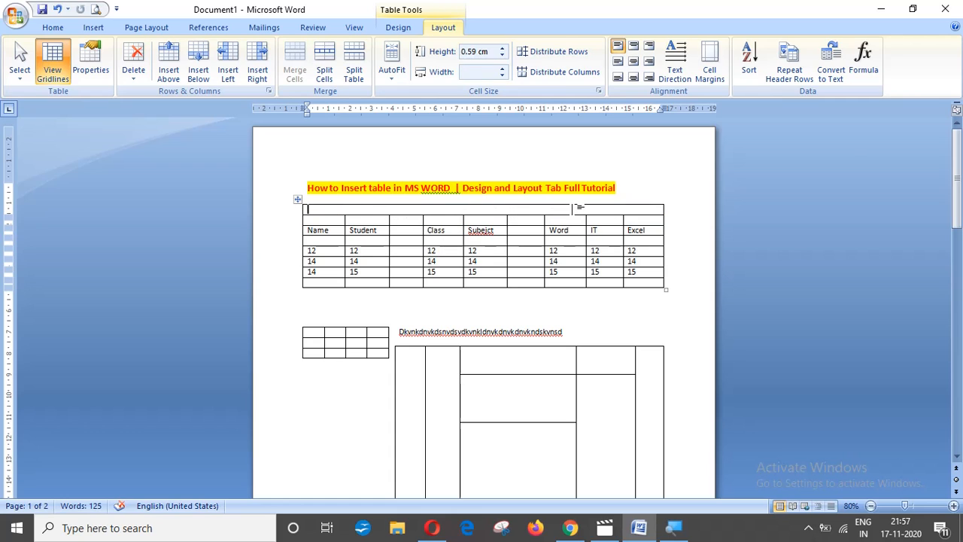
Merge the two empty cells directly above the Class and Subejct headers.
left_click(369, 212)
left_click_drag(451, 220, 476, 223)
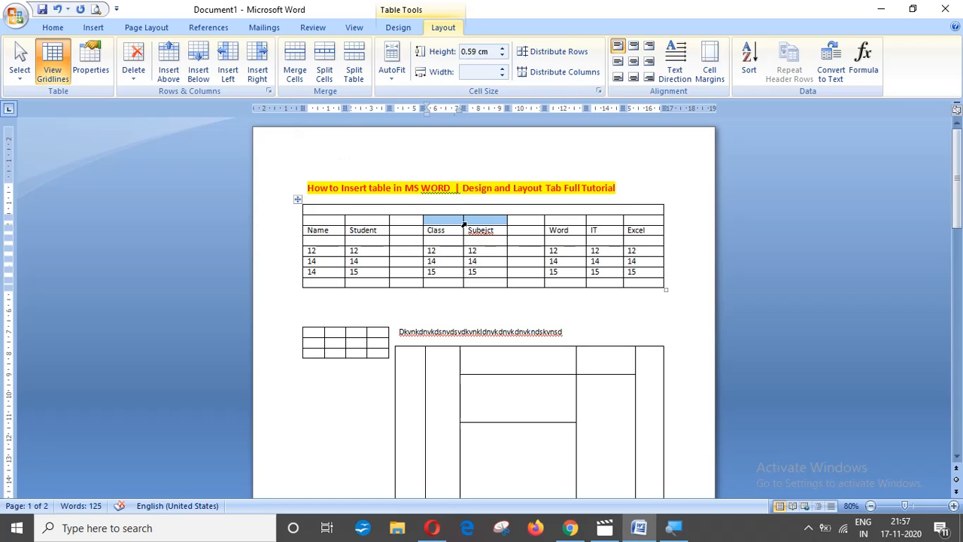
left_click(306, 76)
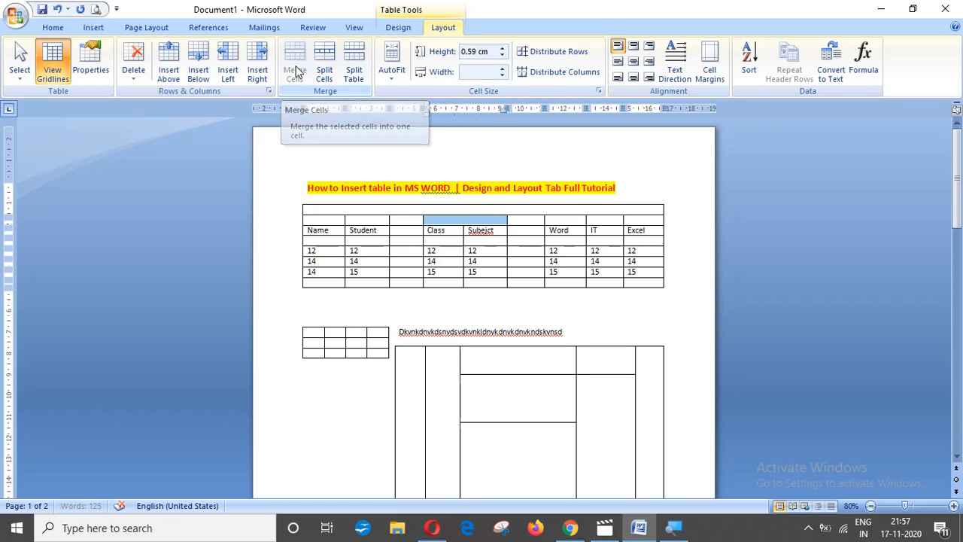
left_click(547, 282)
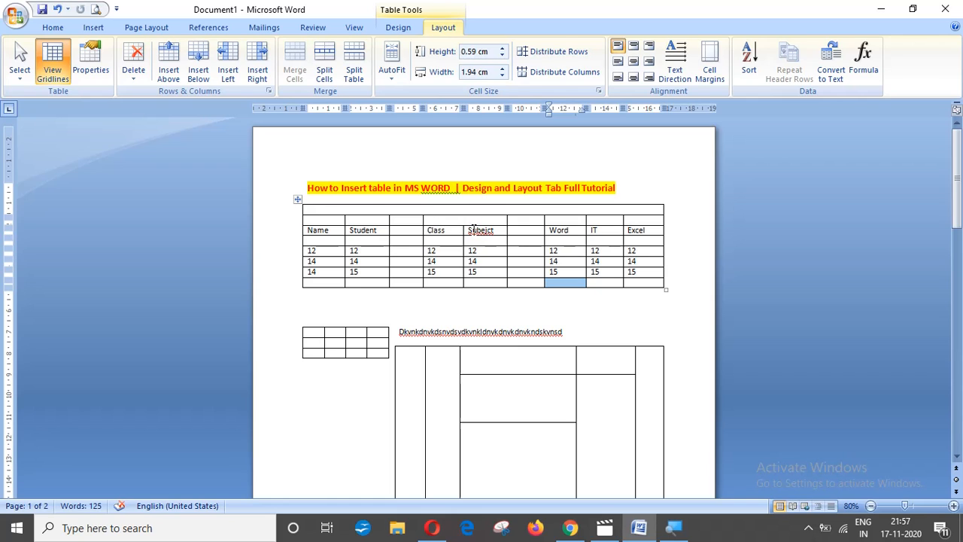
Split the empty cell between Subejct and Word in the row of 15s into 2 columns and 2 rows.
left_click(517, 270)
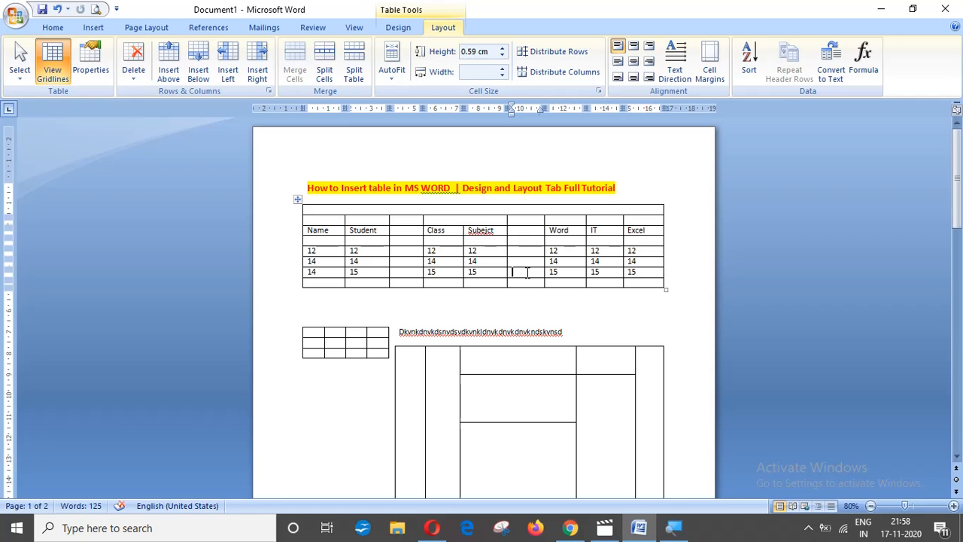
left_click(324, 75)
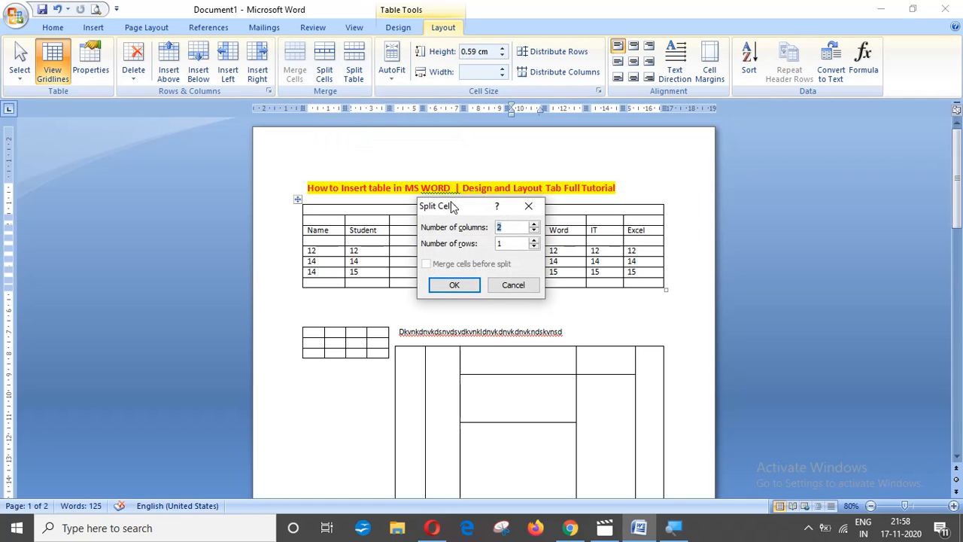
left_click_drag(446, 202, 273, 163)
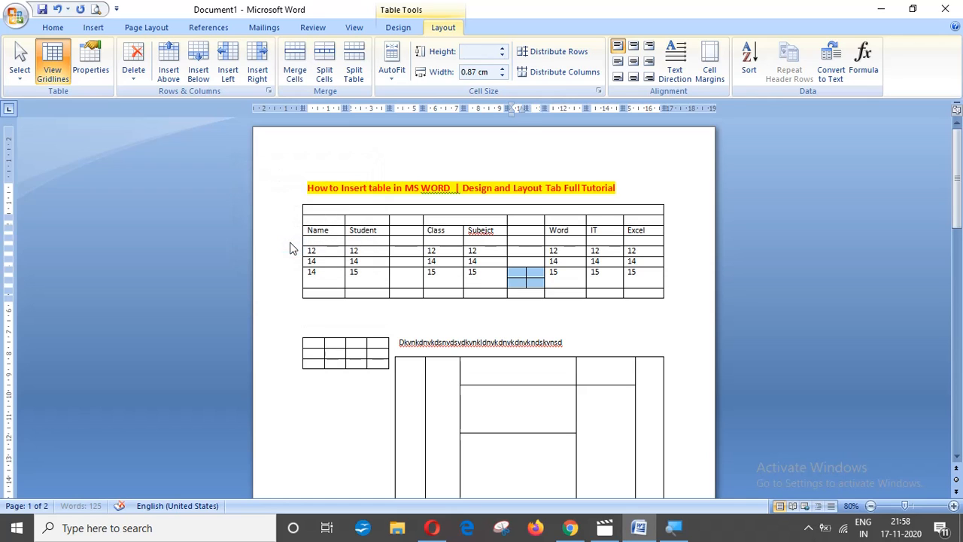
left_click(292, 248)
left_click(523, 282)
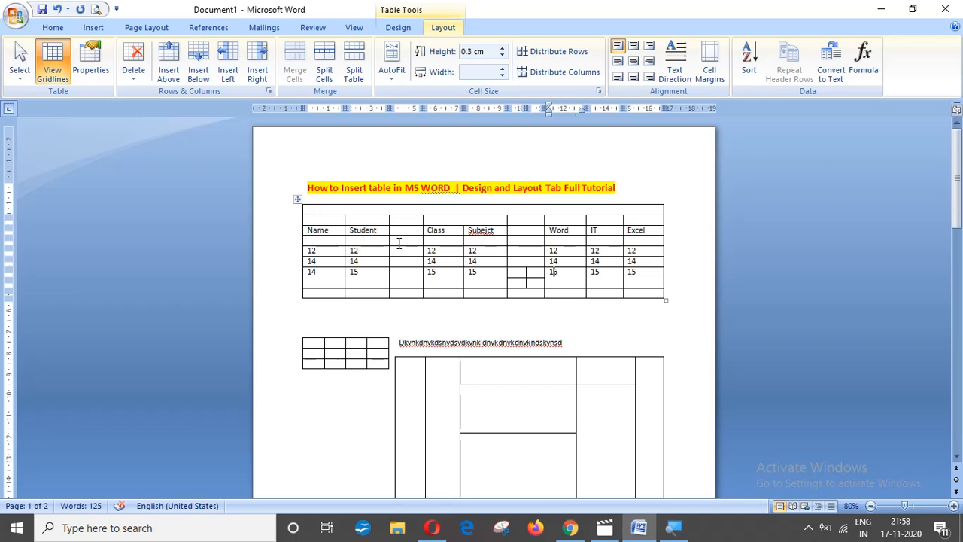
Split the first table in two so that the second part starts at the row of 12s.
left_click(428, 240)
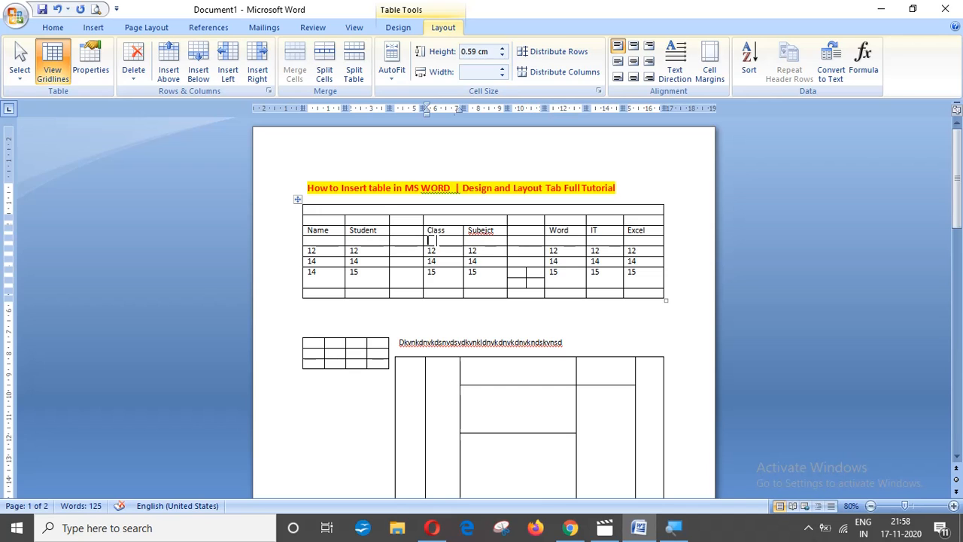
left_click(394, 251)
left_click(440, 252)
left_click(478, 252)
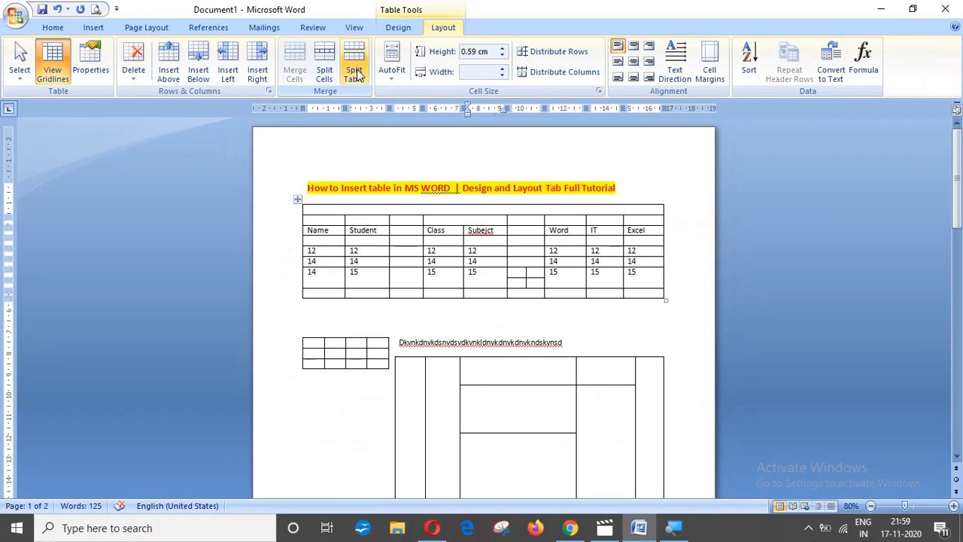
left_click(356, 73)
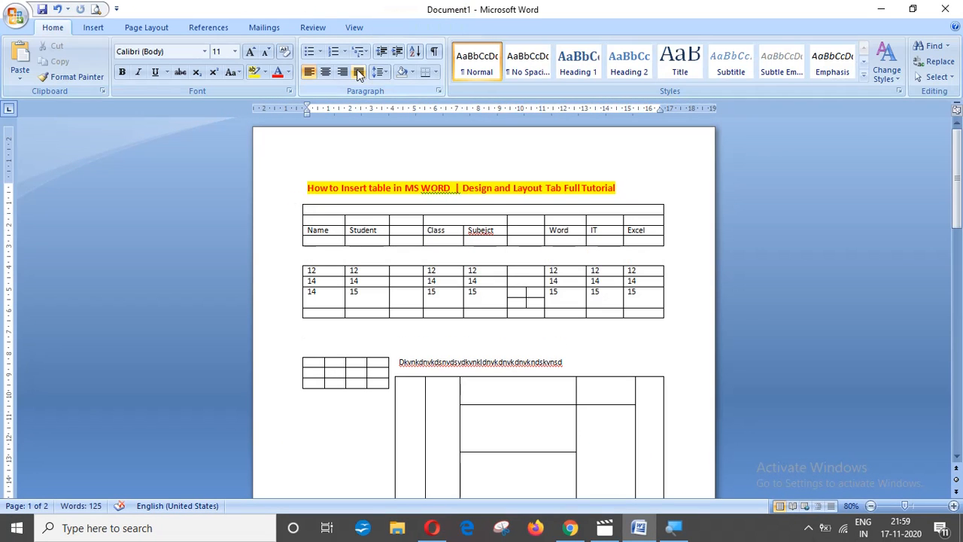
left_click(398, 226)
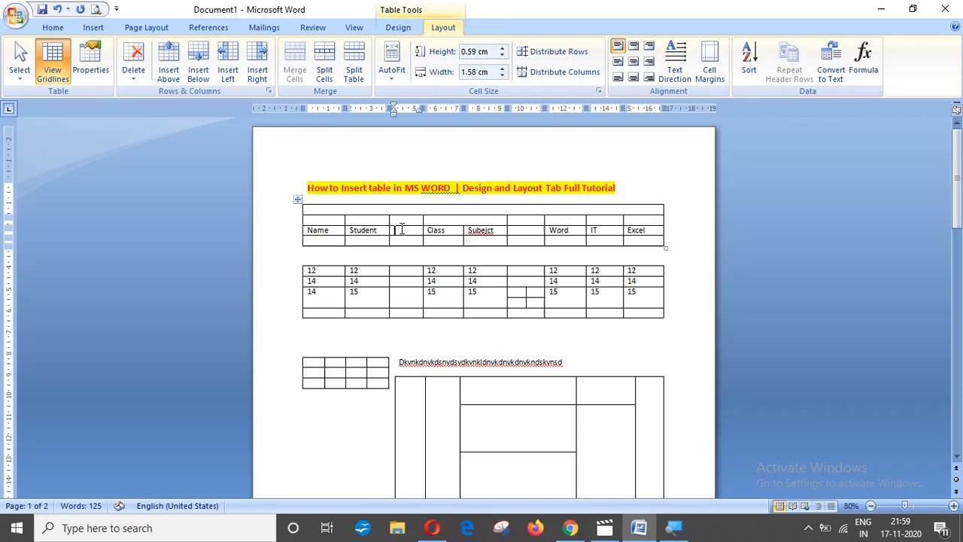
left_click(439, 291)
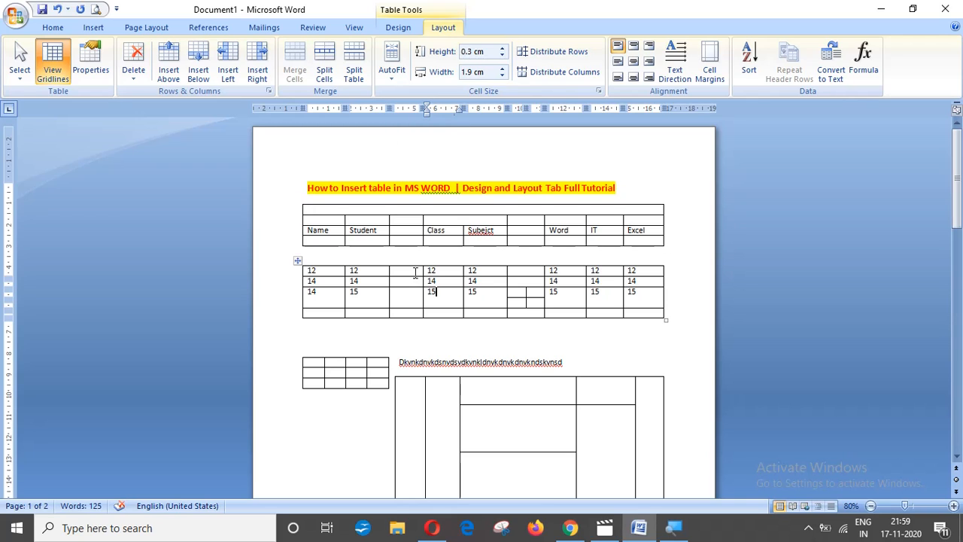
left_click(394, 79)
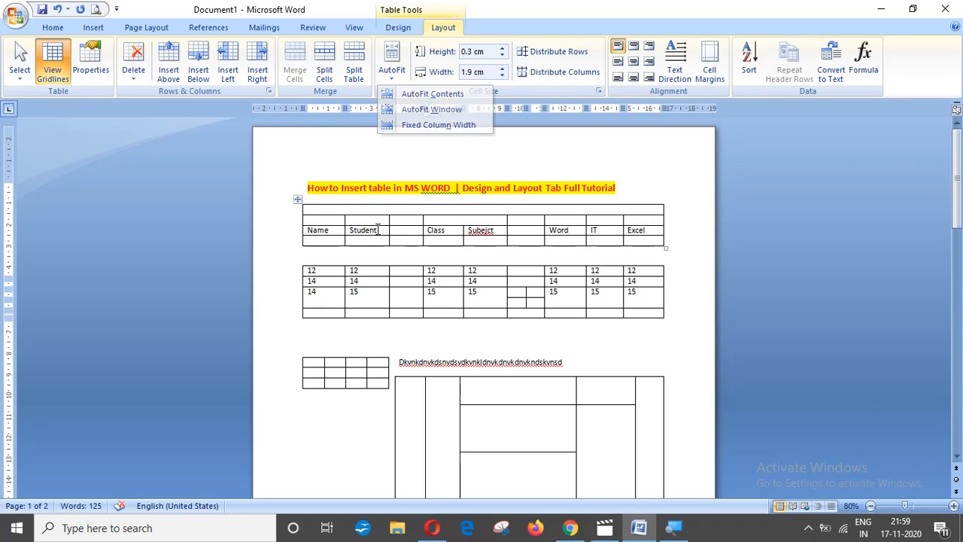
left_click(436, 291)
left_click(395, 77)
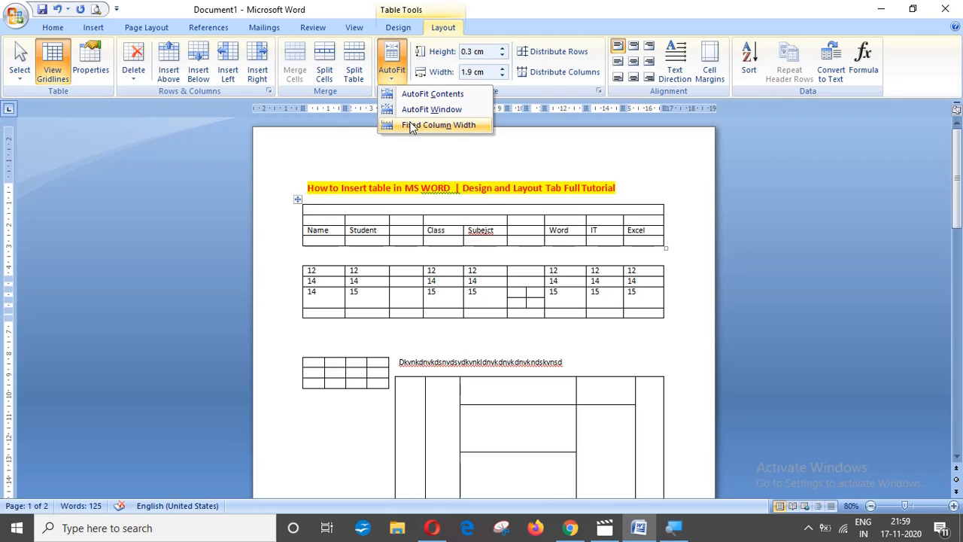
left_click(376, 237)
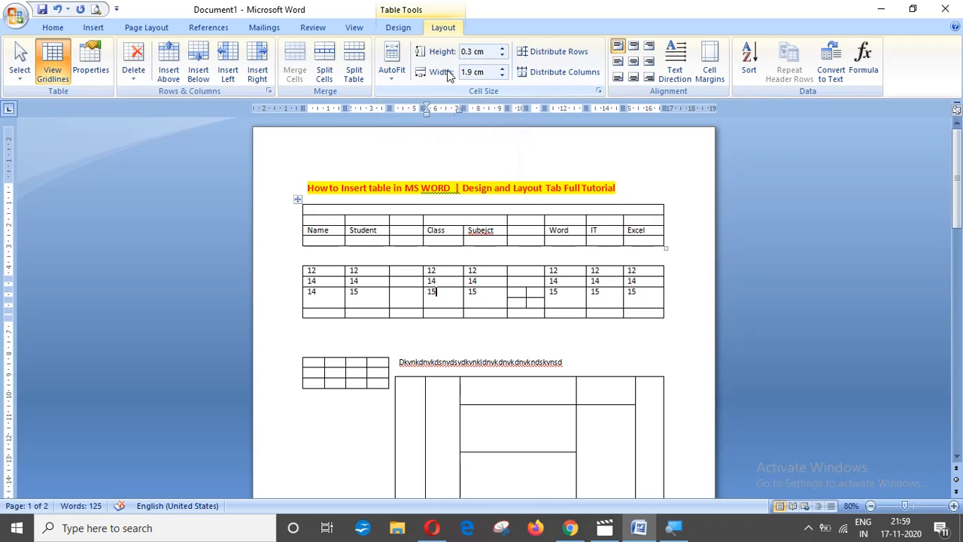
Increase the height of the upper table's header row to 1.8 cm.
left_click(518, 228)
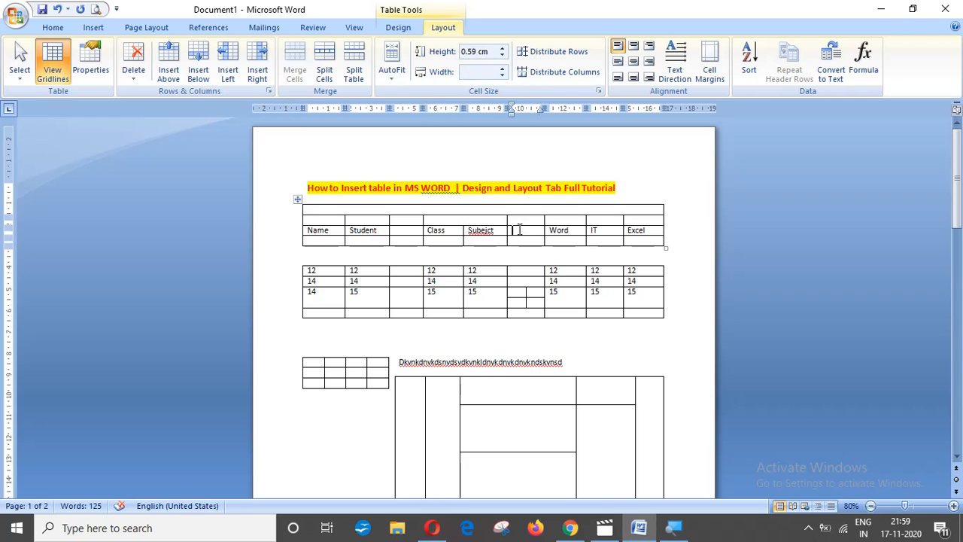
left_click(503, 47)
left_click(503, 47)
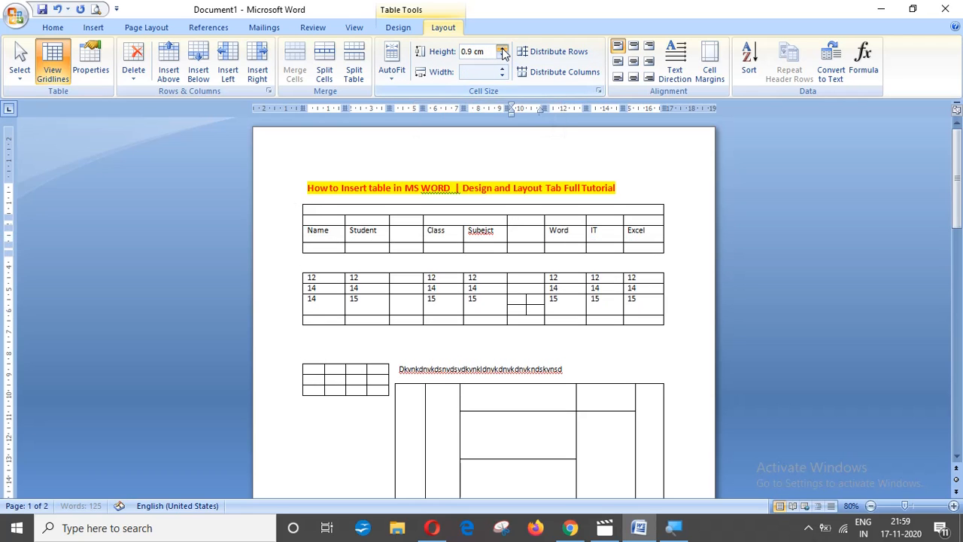
left_click(502, 47)
left_click(503, 48)
left_click(502, 48)
left_click(503, 48)
left_click(502, 48)
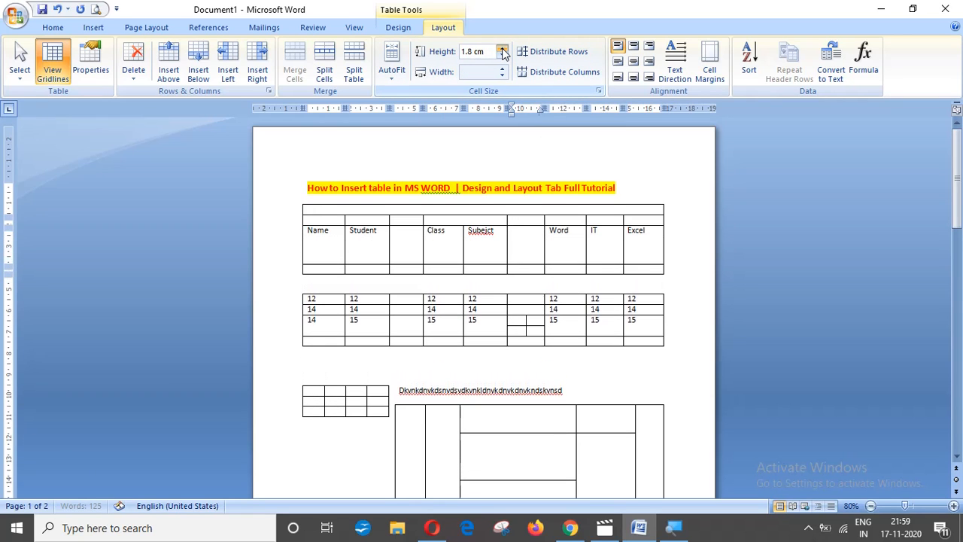
left_click(503, 48)
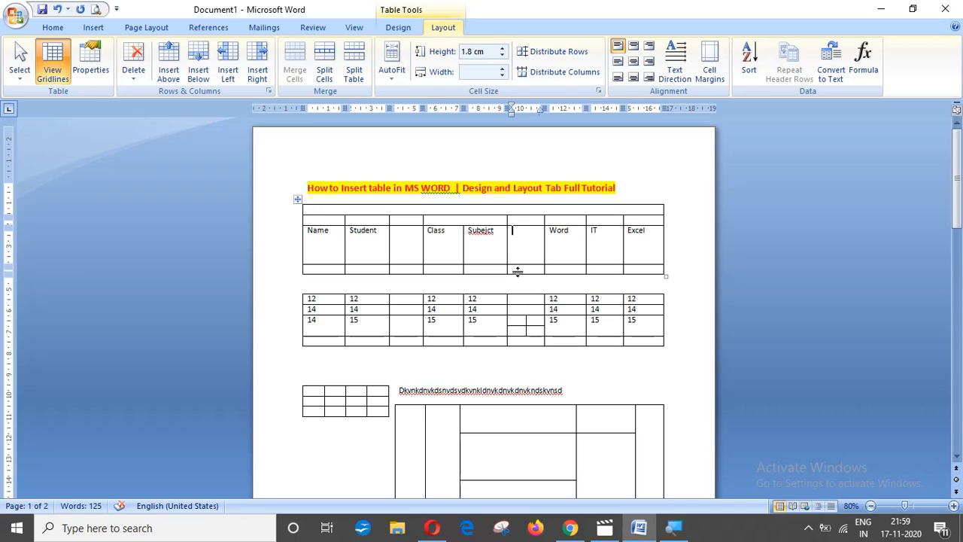
Widen the third column of the small four-column table and set its second column's width to 6.4 cm.
left_click(569, 221)
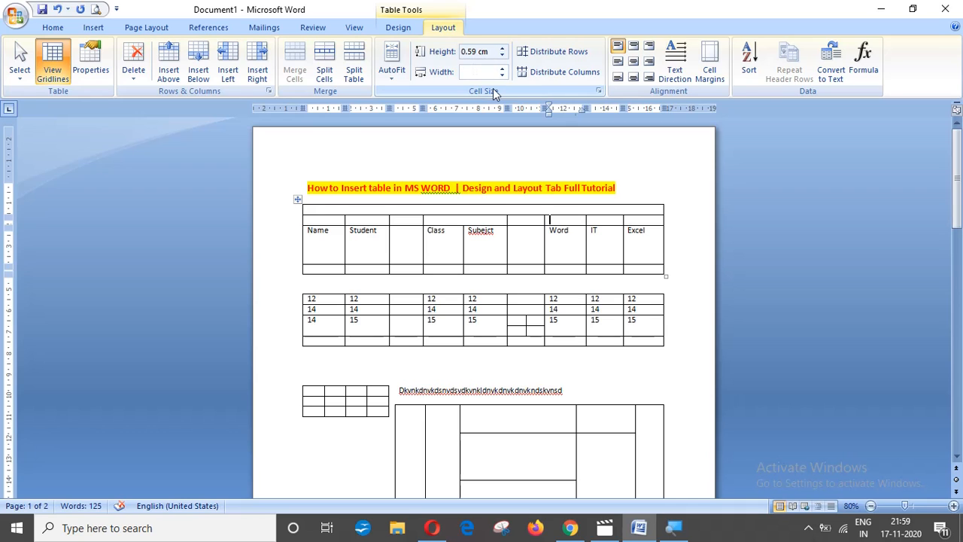
left_click(355, 392)
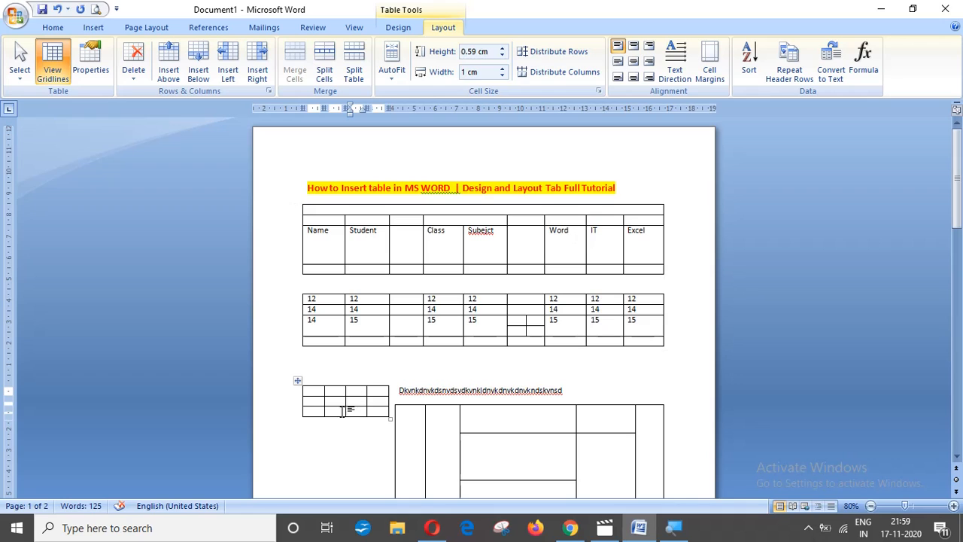
left_click(502, 68)
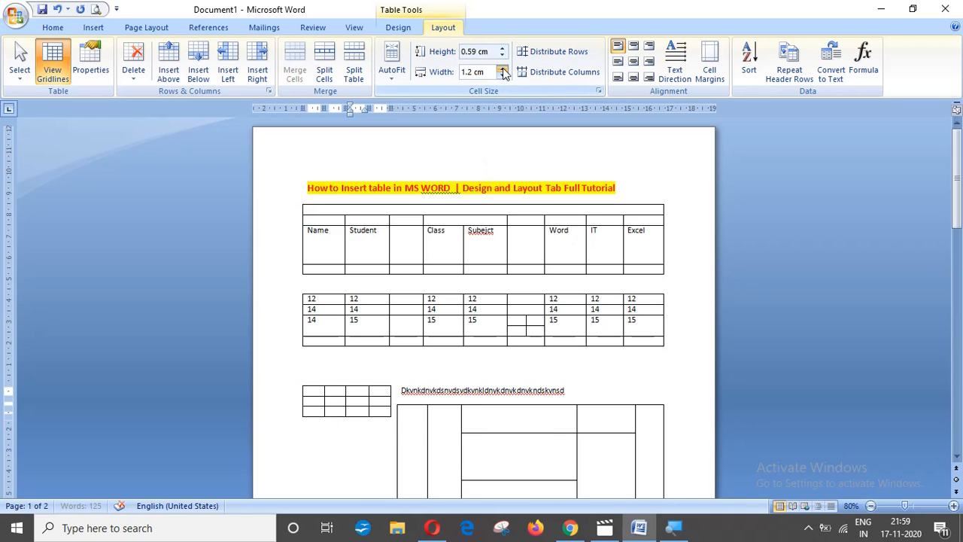
left_click_drag(503, 67, 502, 67)
left_click(329, 401)
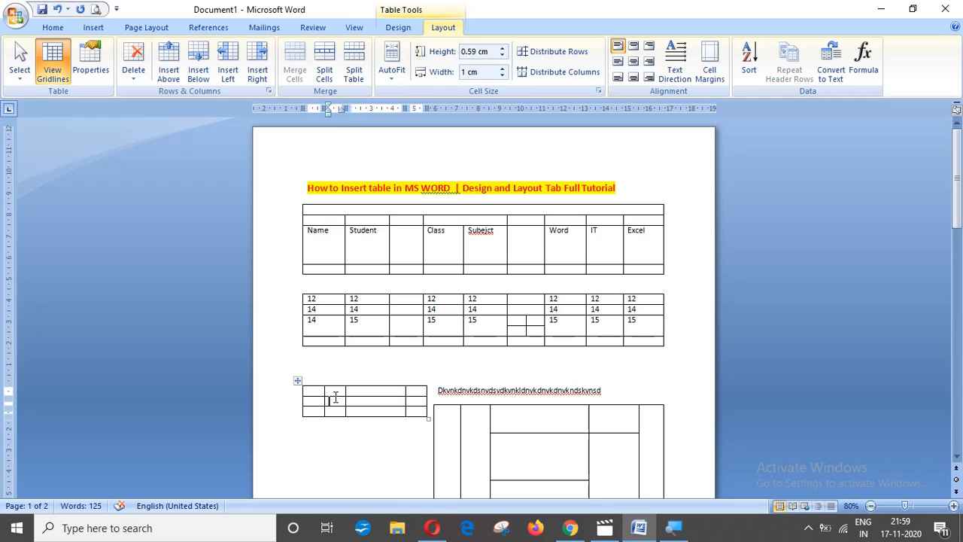
left_click_drag(503, 68, 504, 70)
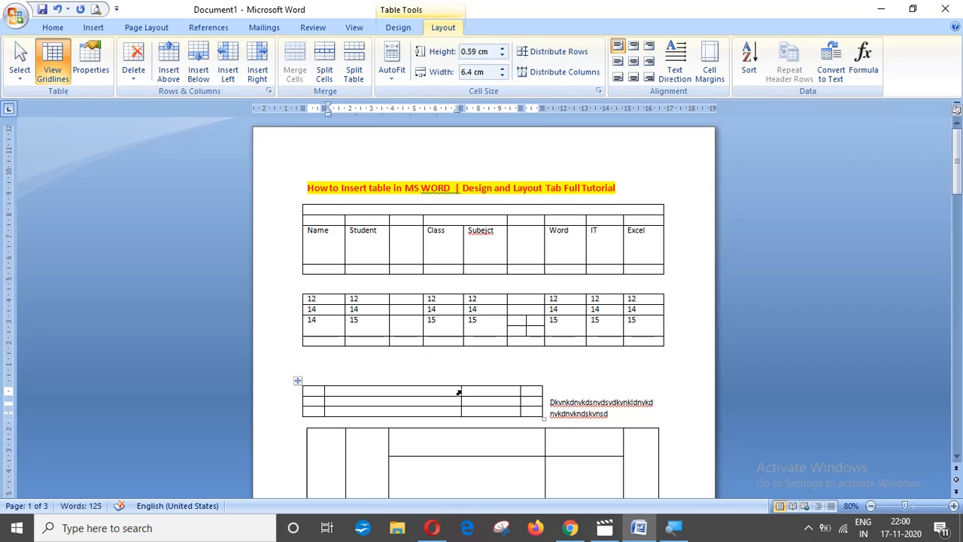
Move the small table's inner column borders to uneven spacing, and distribute its rows and columns evenly.
left_click_drag(459, 392, 376, 392)
left_click_drag(518, 392, 443, 391)
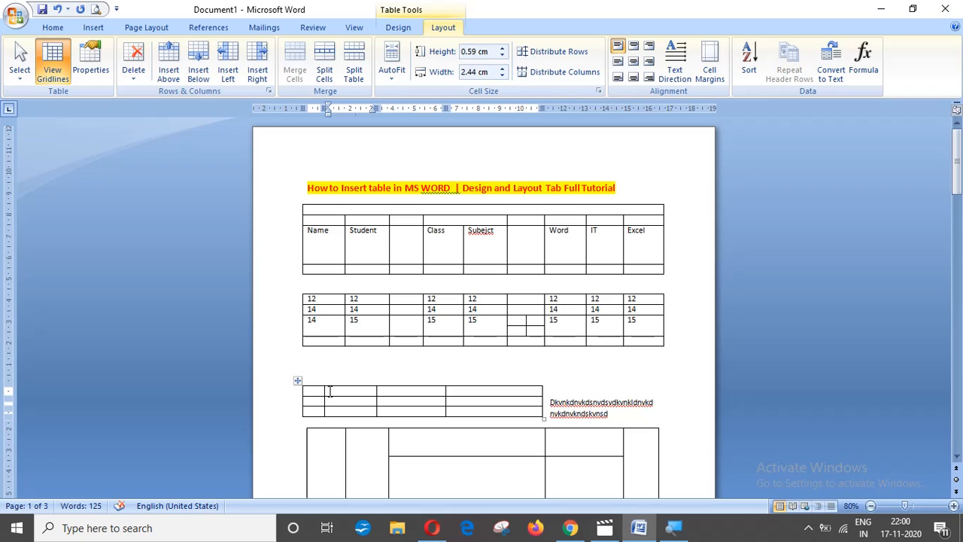
left_click_drag(325, 391, 350, 392)
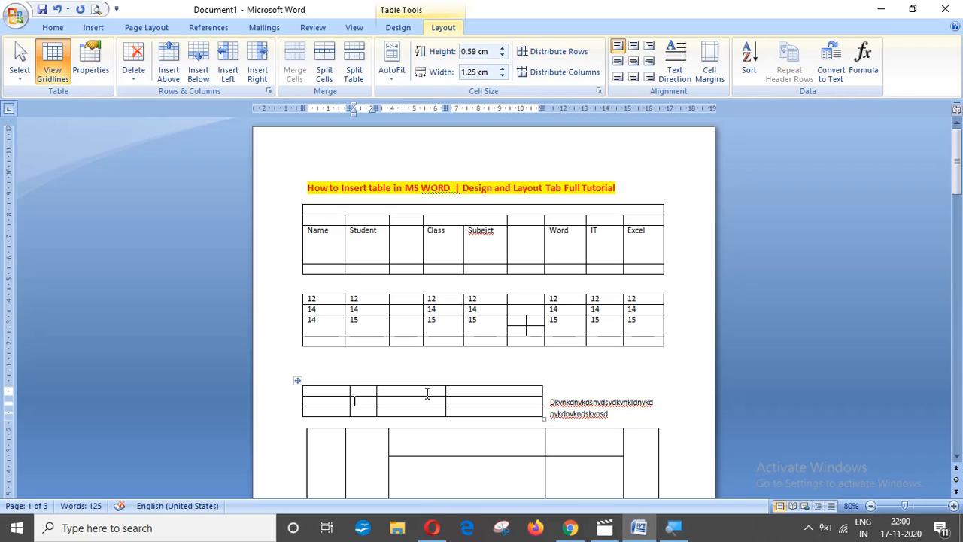
left_click(561, 53)
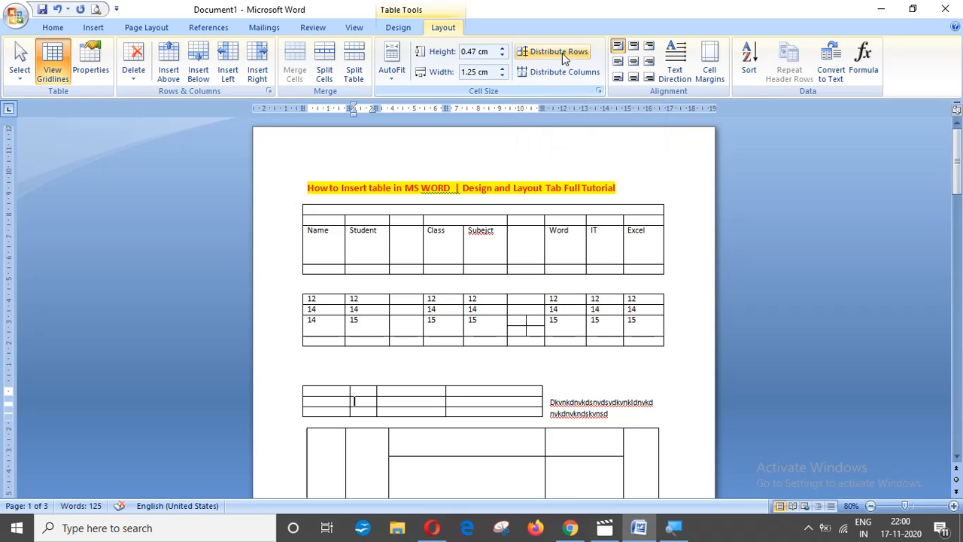
left_click(567, 74)
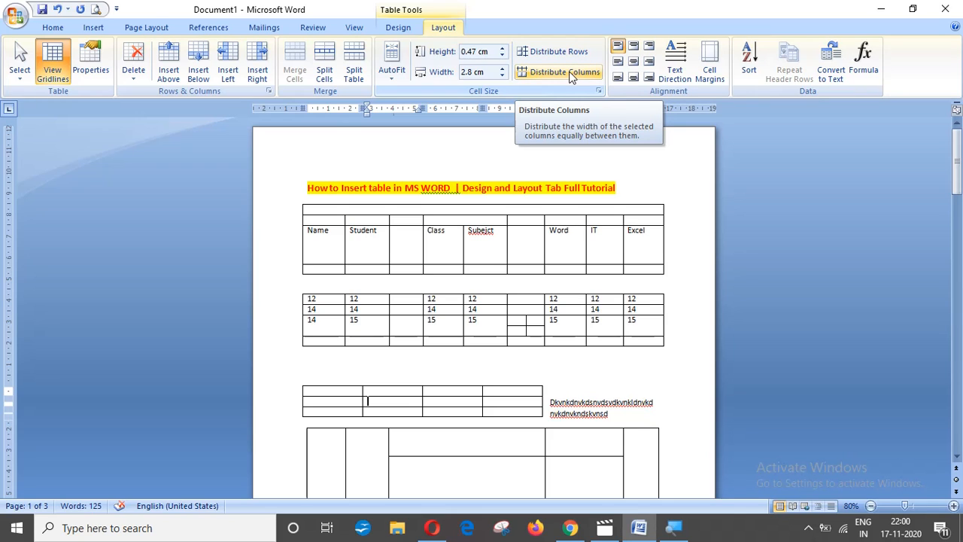
Set the upper table's header row height to 3.7 cm and widen the Subejct column to about 3.4 cm.
left_click(485, 251)
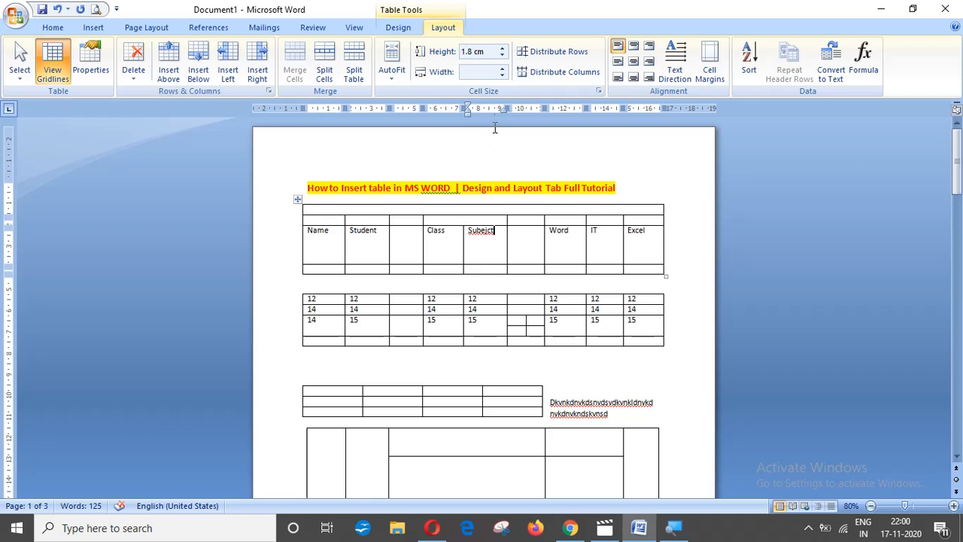
left_click(502, 56)
left_click(502, 56)
left_click_drag(502, 50, 502, 51)
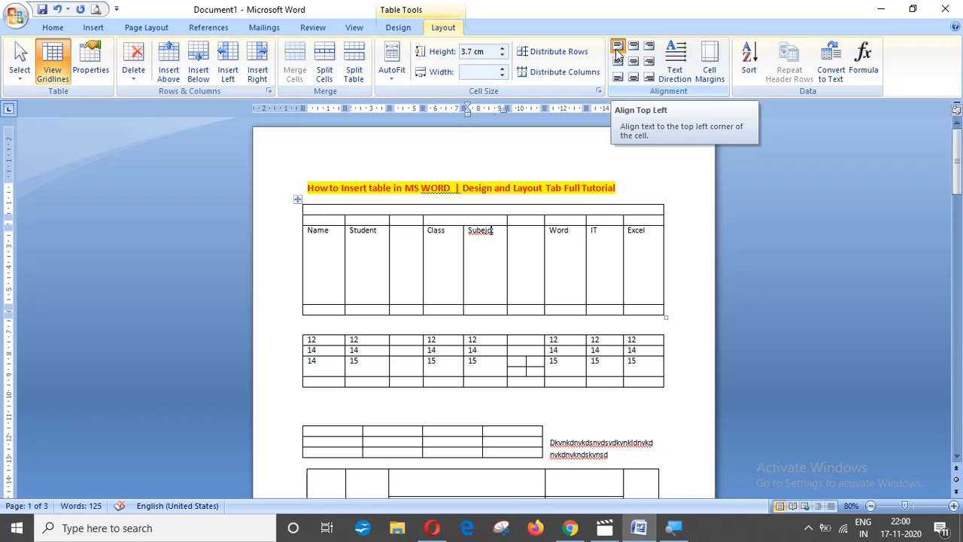
left_click_drag(507, 223, 536, 223)
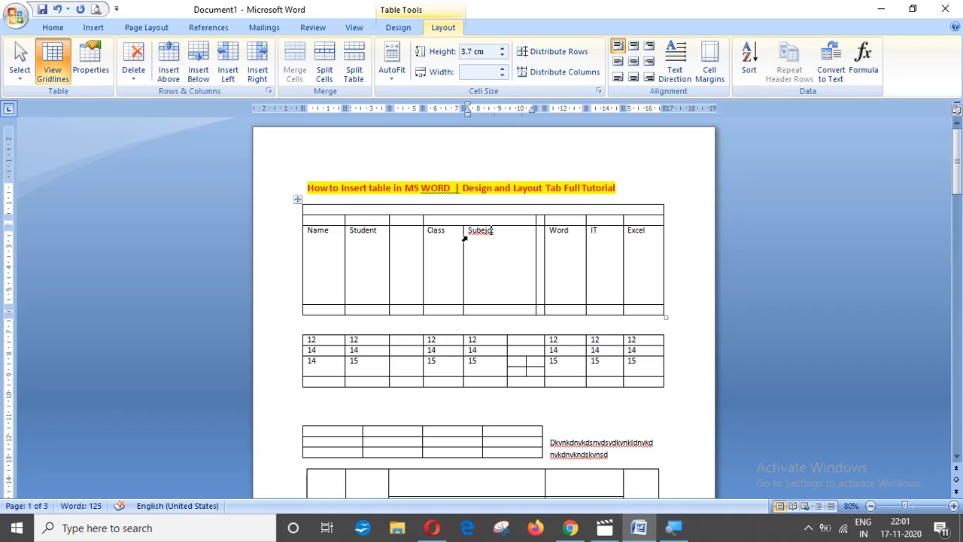
Cycle the Subejct header through the cell alignments from Align Top Center onward, ending with Align Bottom Right.
left_click(632, 48)
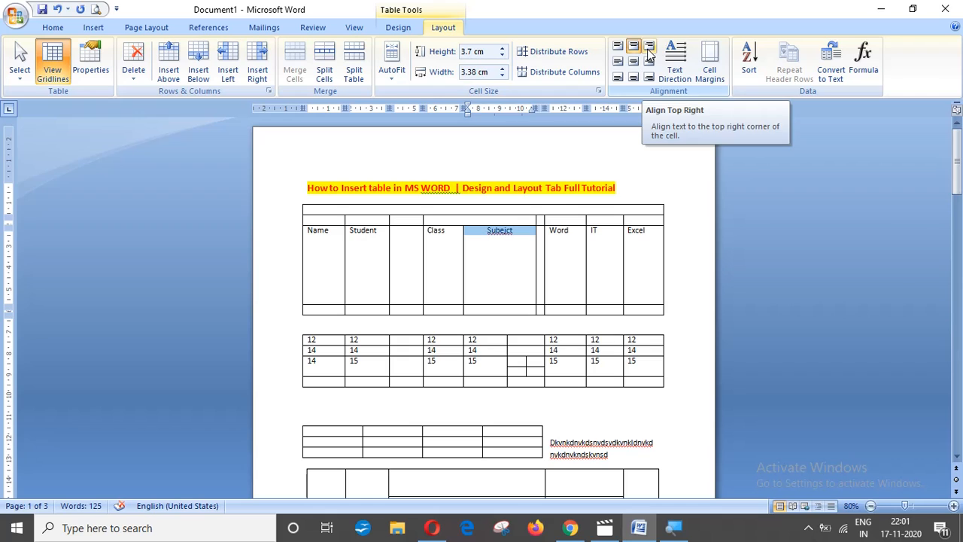
left_click(648, 48)
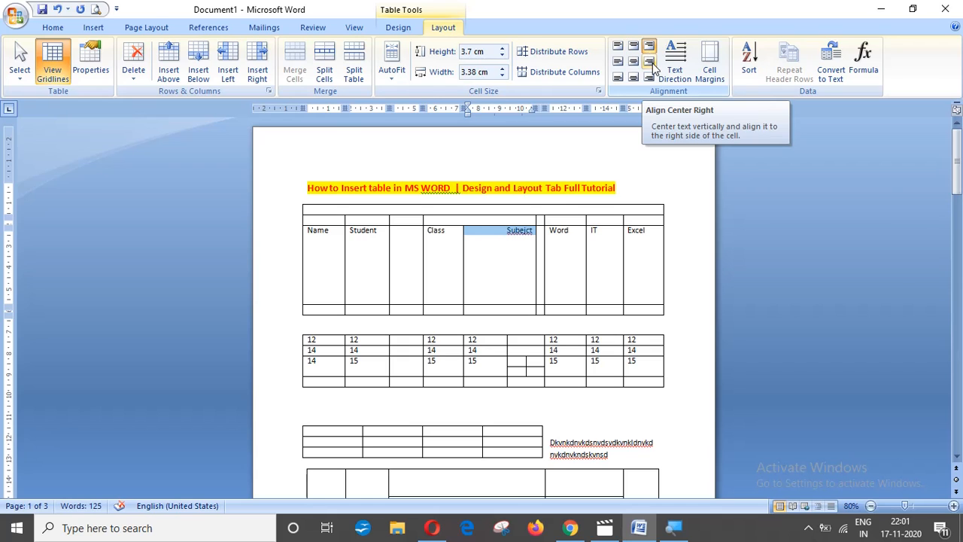
left_click(651, 65)
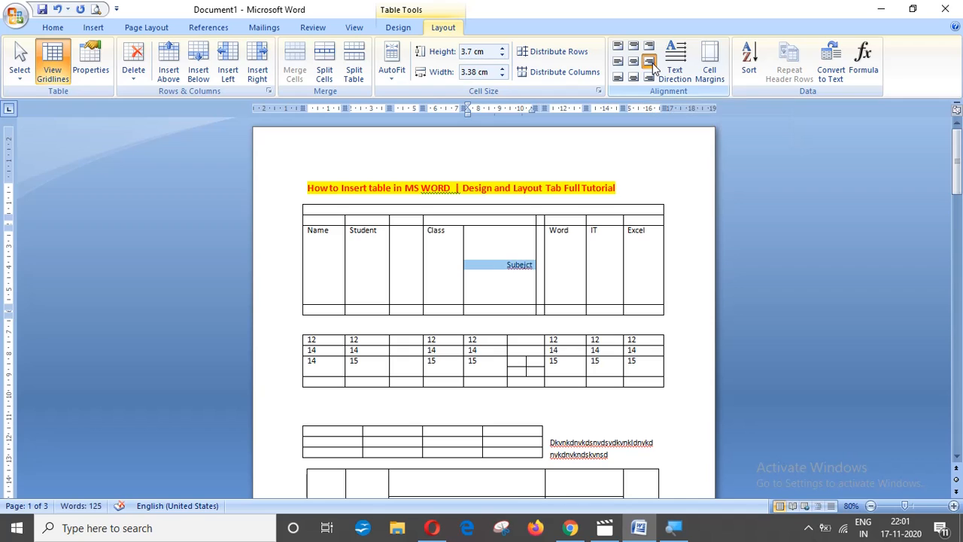
left_click(634, 63)
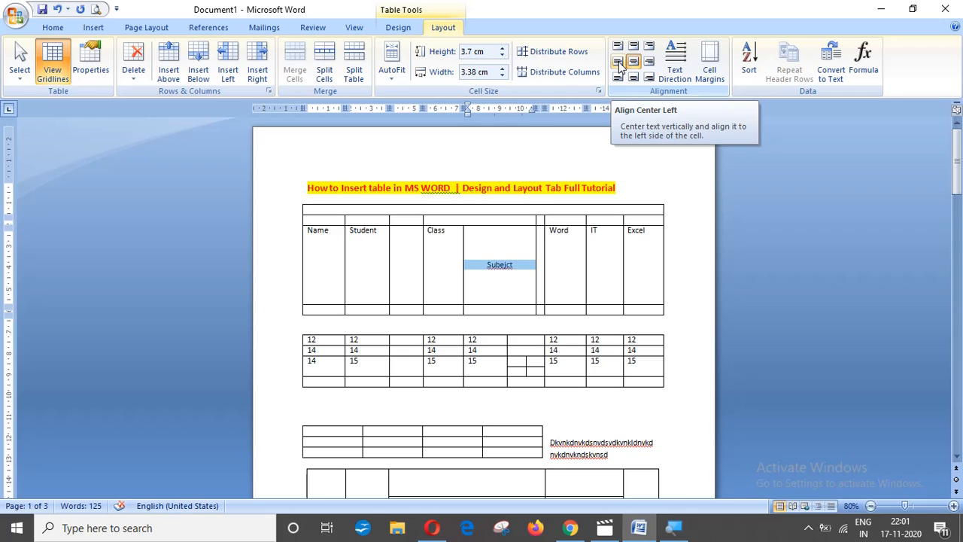
left_click(618, 63)
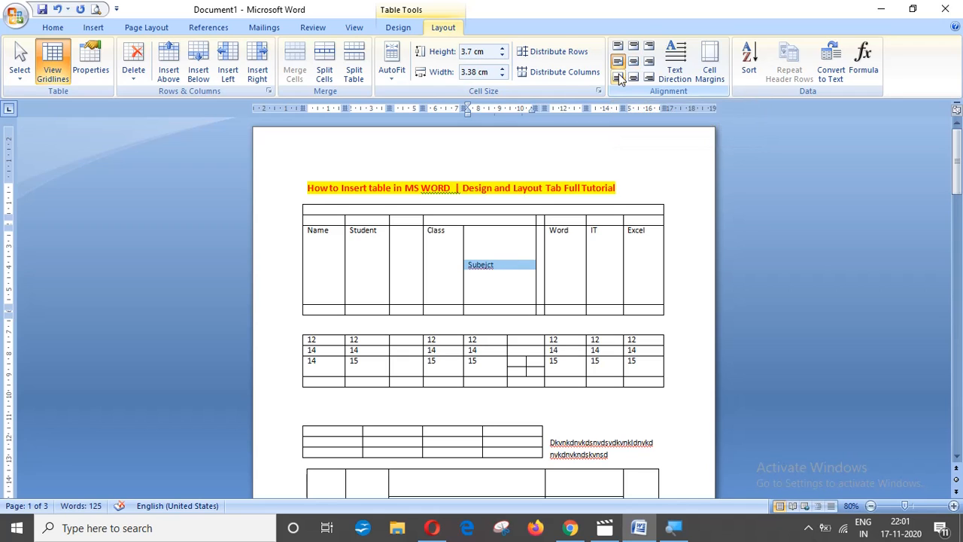
left_click(618, 77)
left_click(634, 79)
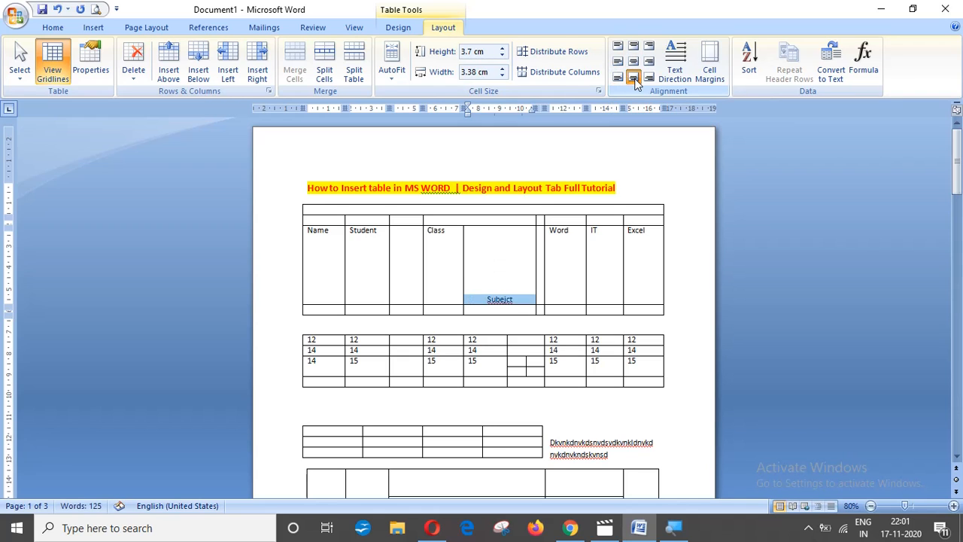
left_click(652, 80)
Cycle the Word header through the available text directions, ending with the text reading vertically downward.
left_click(561, 270)
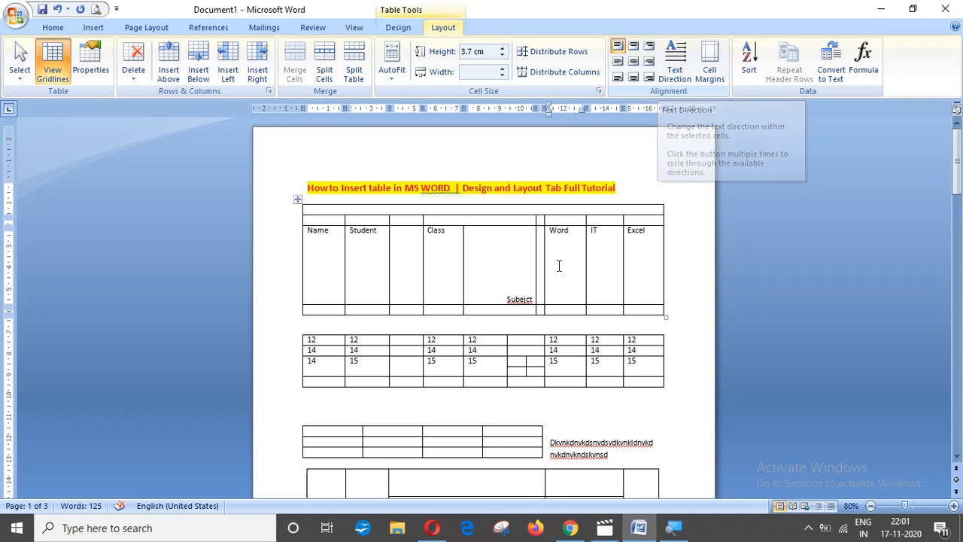
left_click_drag(548, 231, 569, 238)
left_click(674, 81)
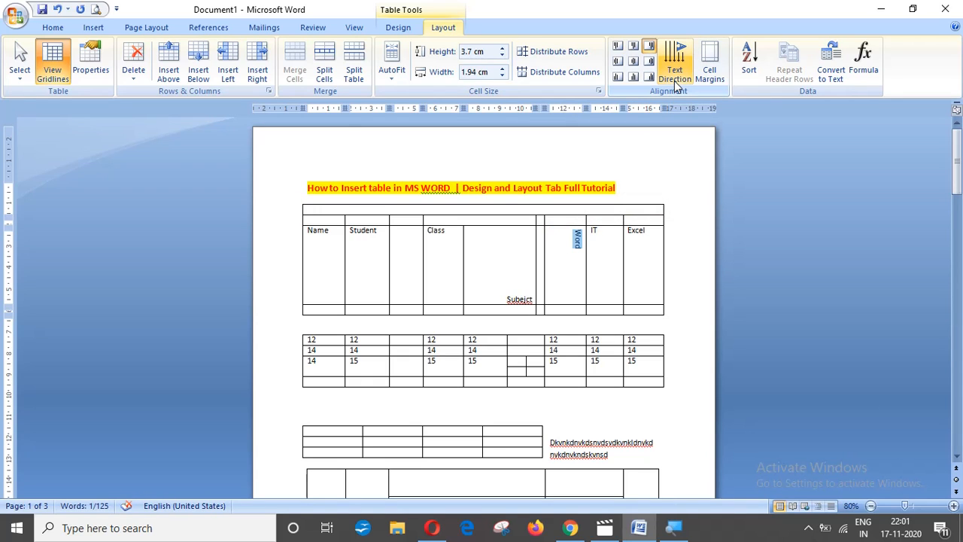
left_click(674, 81)
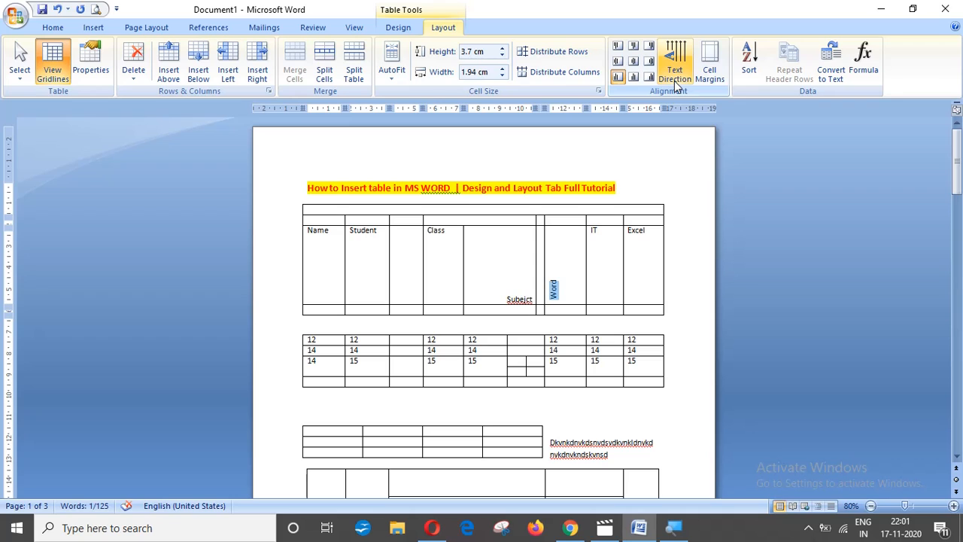
left_click(674, 81)
left_click(674, 81)
left_click(674, 81)
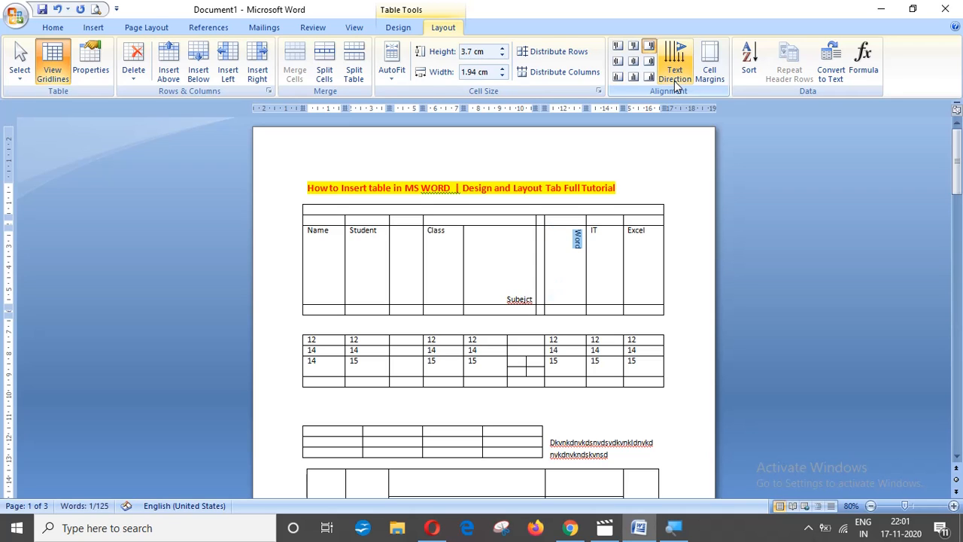
left_click(674, 80)
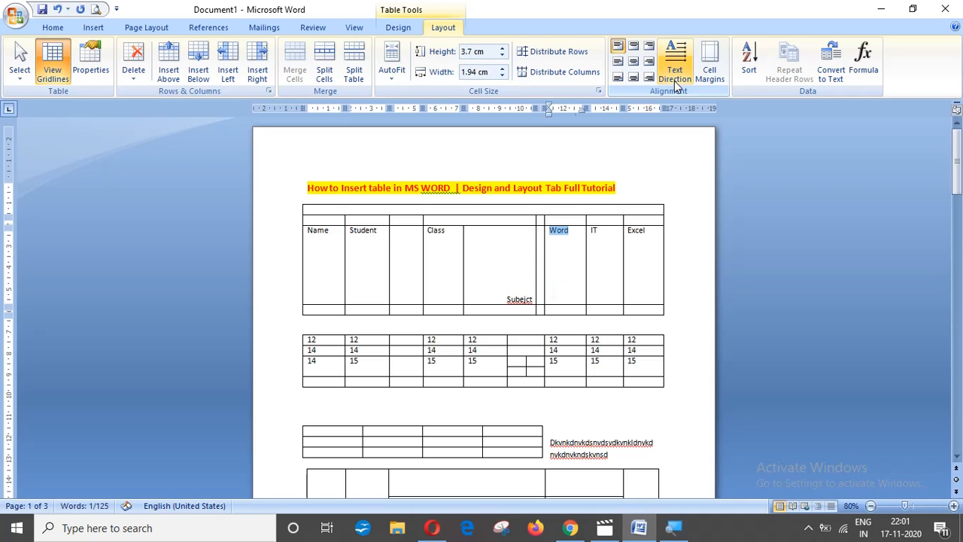
left_click(674, 81)
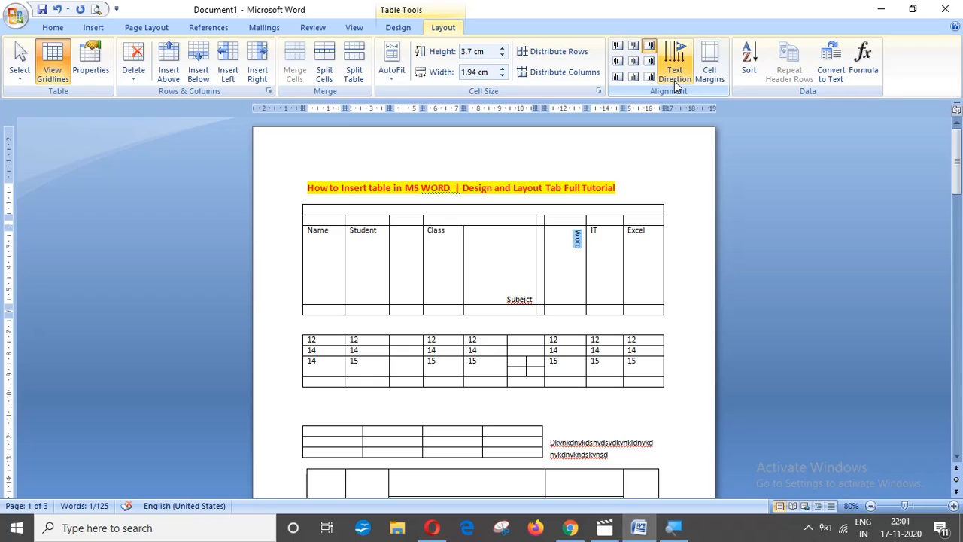
Try several cell alignments on the vertical Word header, finish with it fully centered, and return its text direction to horizontal.
left_click(651, 63)
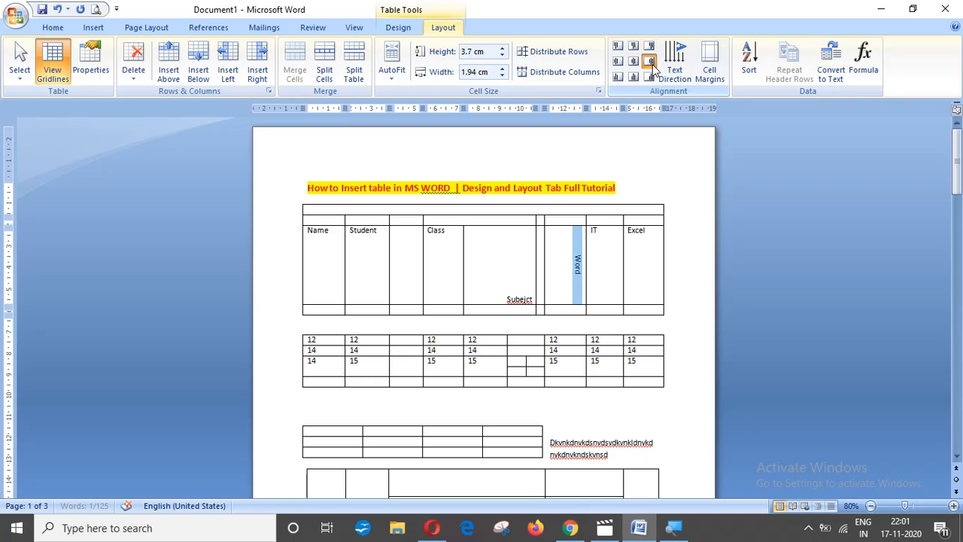
left_click(649, 77)
left_click(634, 77)
left_click(618, 77)
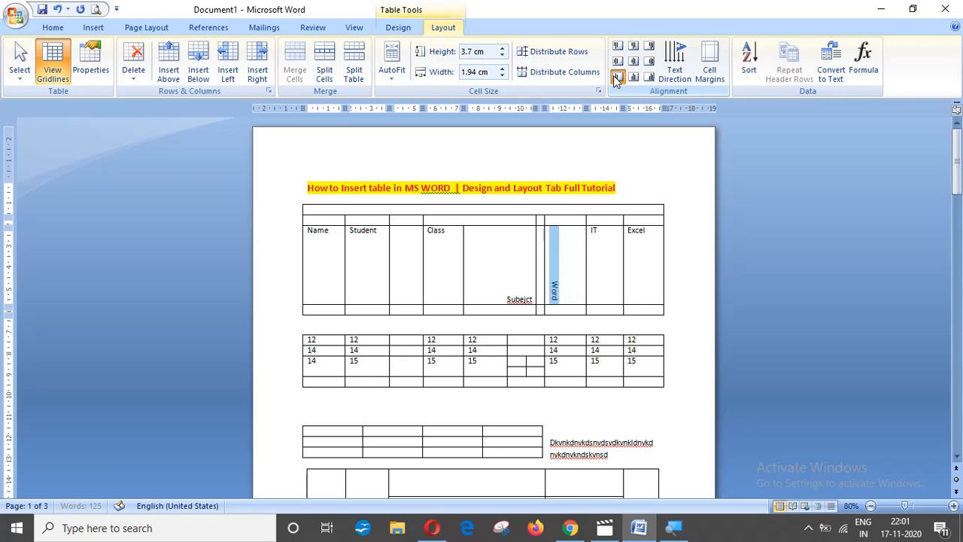
left_click(617, 63)
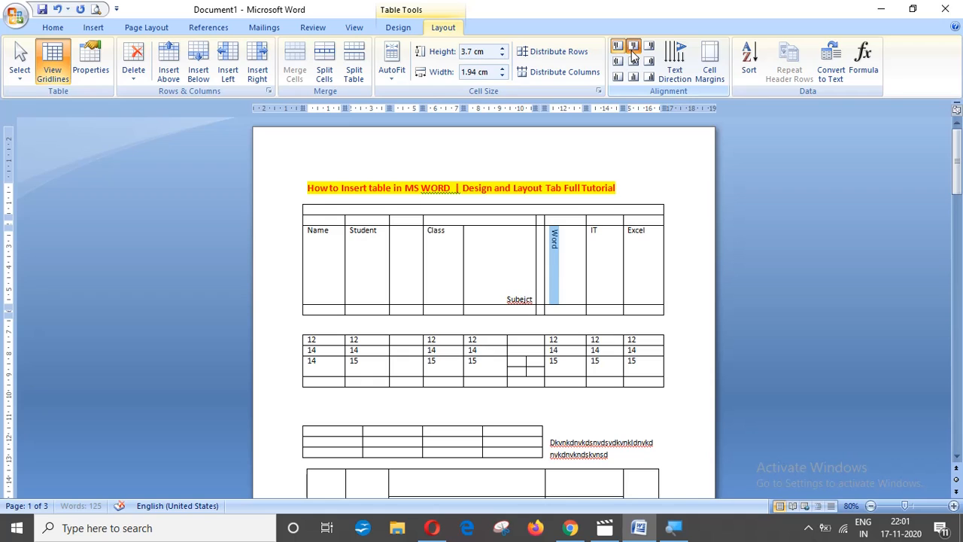
left_click(633, 46)
left_click(633, 62)
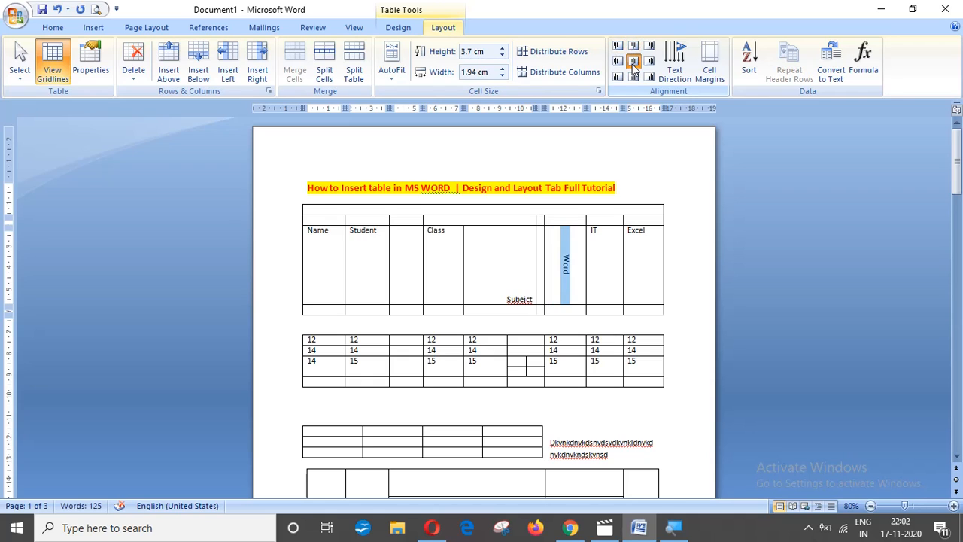
left_click(668, 73)
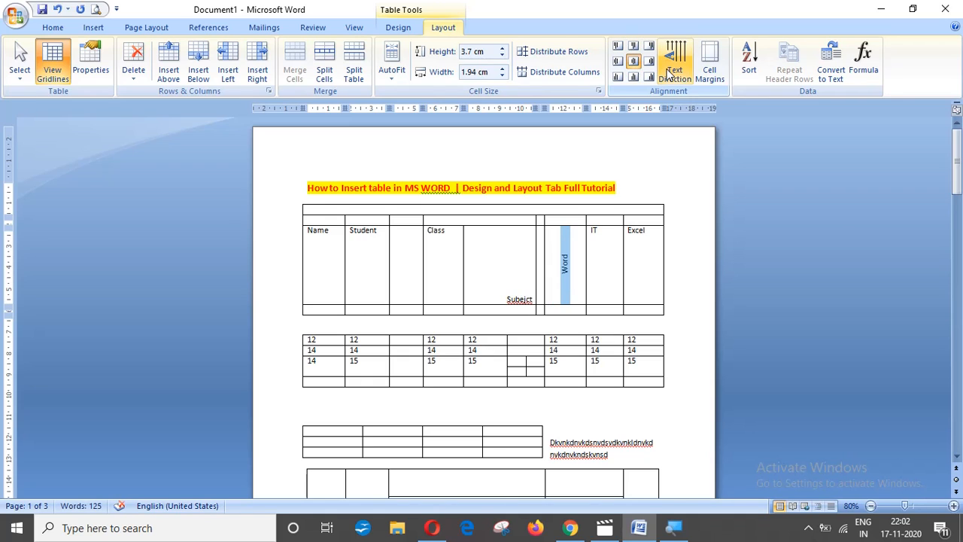
left_click(668, 73)
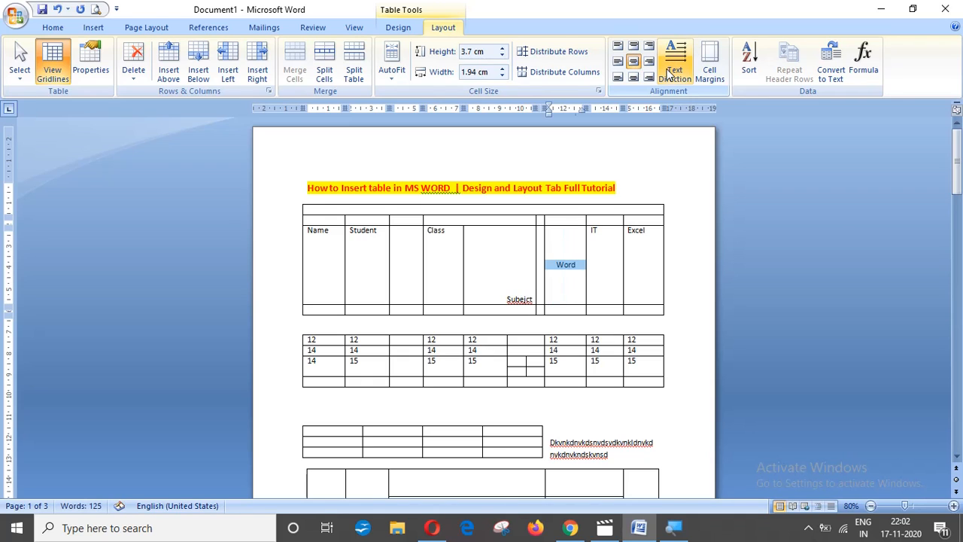
Set the upper table's default cell margins to 0.15 cm top and bottom and 0.25 cm left and right.
left_click(711, 81)
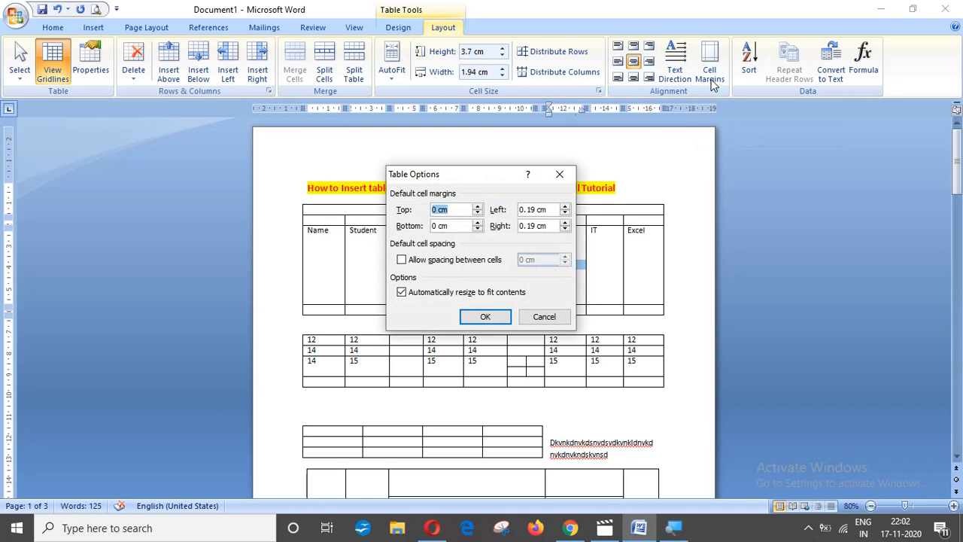
left_click_drag(515, 174, 366, 172)
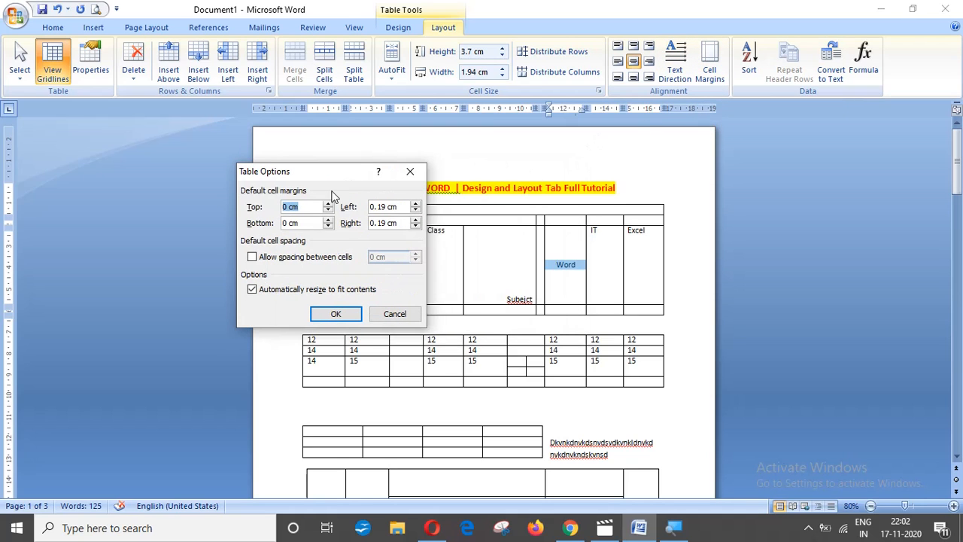
left_click(329, 204)
left_click(329, 204)
left_click(328, 204)
left_click(417, 204)
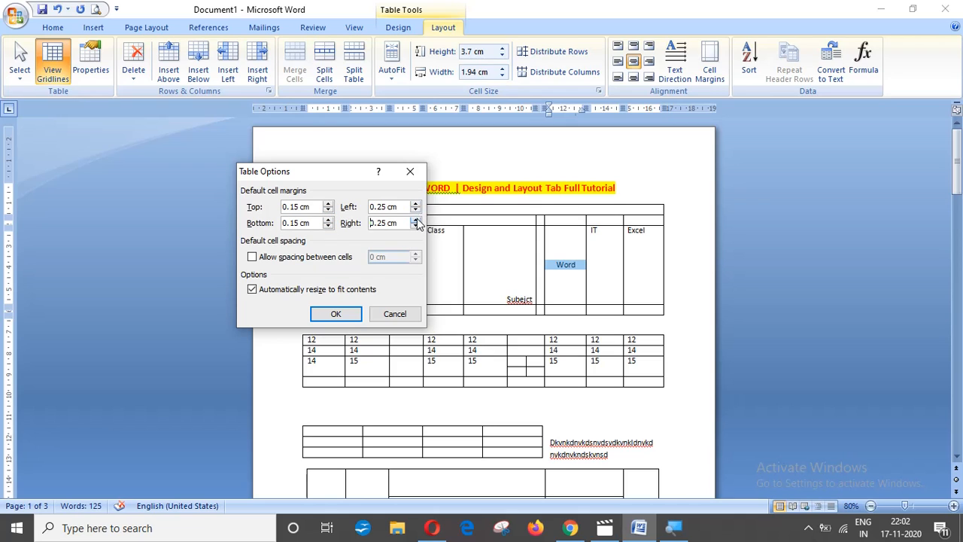
left_click(337, 319)
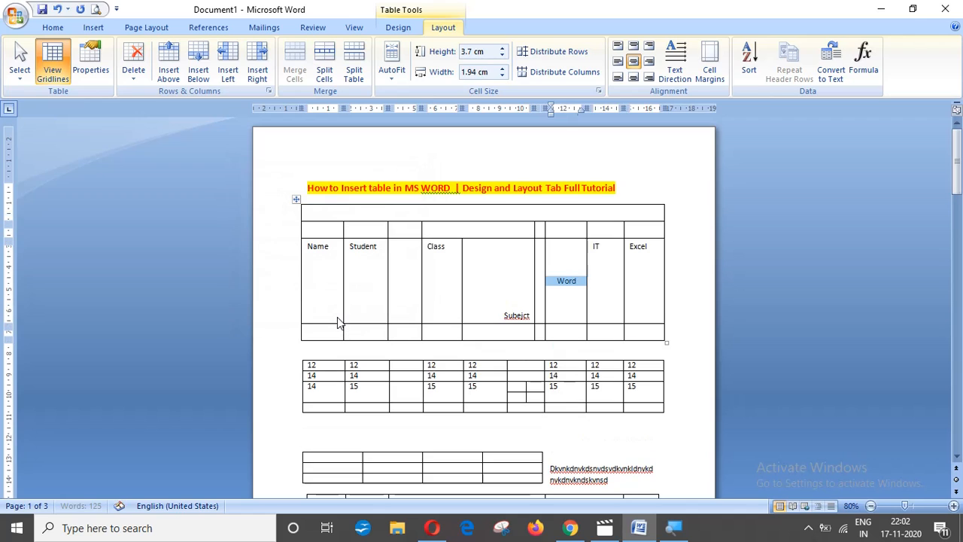
left_click(574, 267)
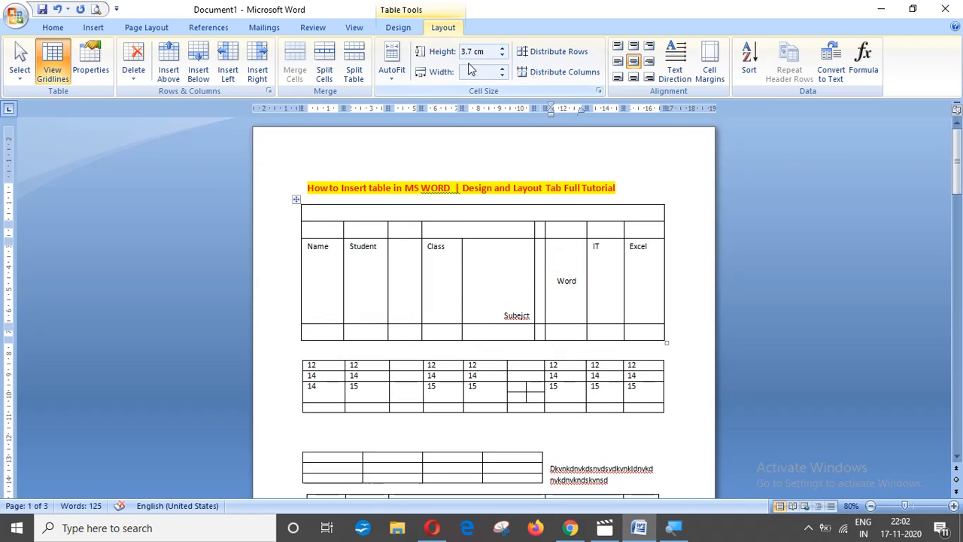
Increase the height of the upper table's header row to 4 cm and review the table's default cell margins.
left_click(502, 47)
left_click(502, 47)
left_click(502, 48)
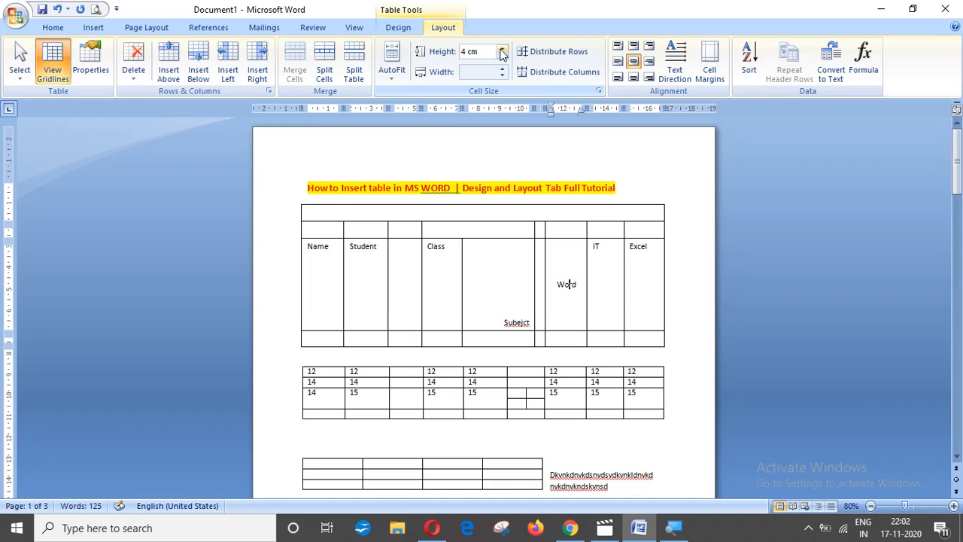
left_click(709, 69)
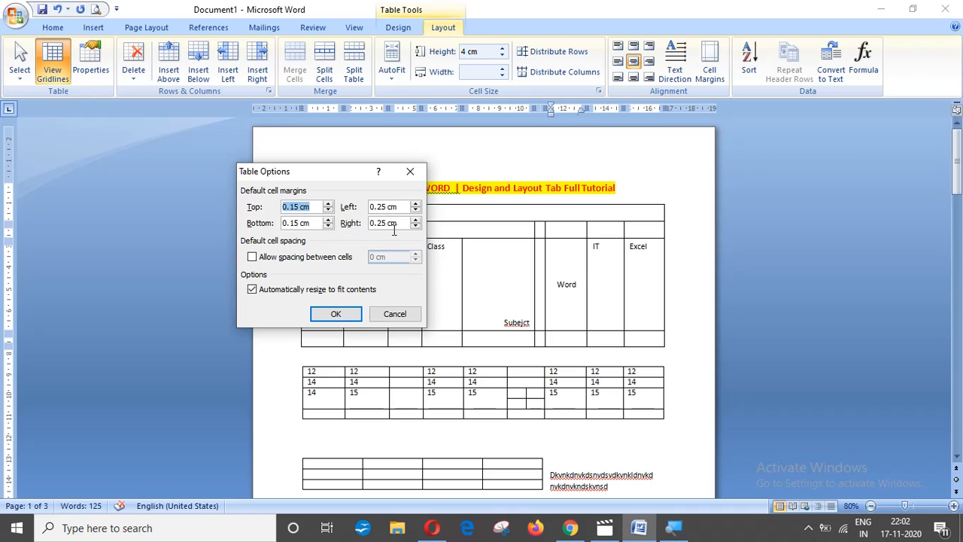
left_click(337, 314)
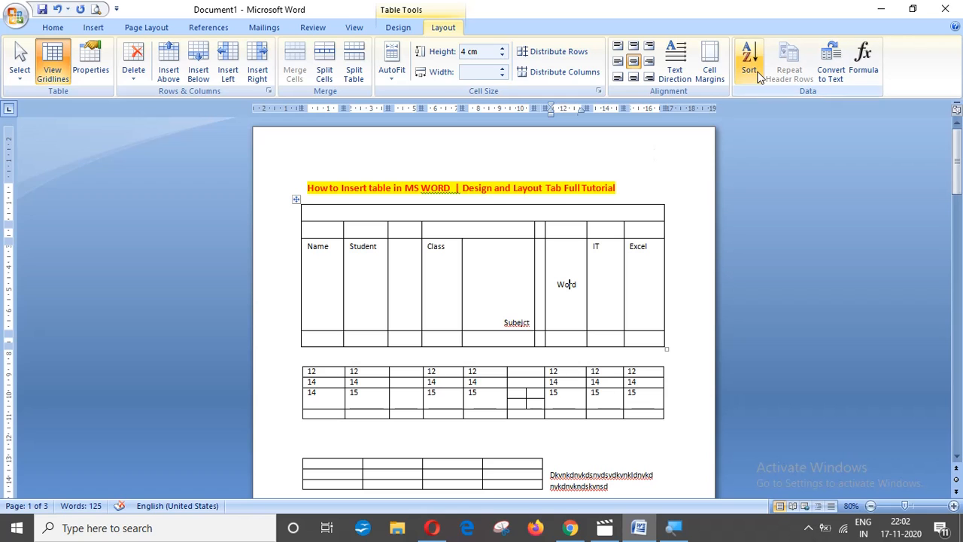
Enter 13 in the third row and 11 in the last row of the second table's first column.
left_click_drag(957, 162, 957, 173)
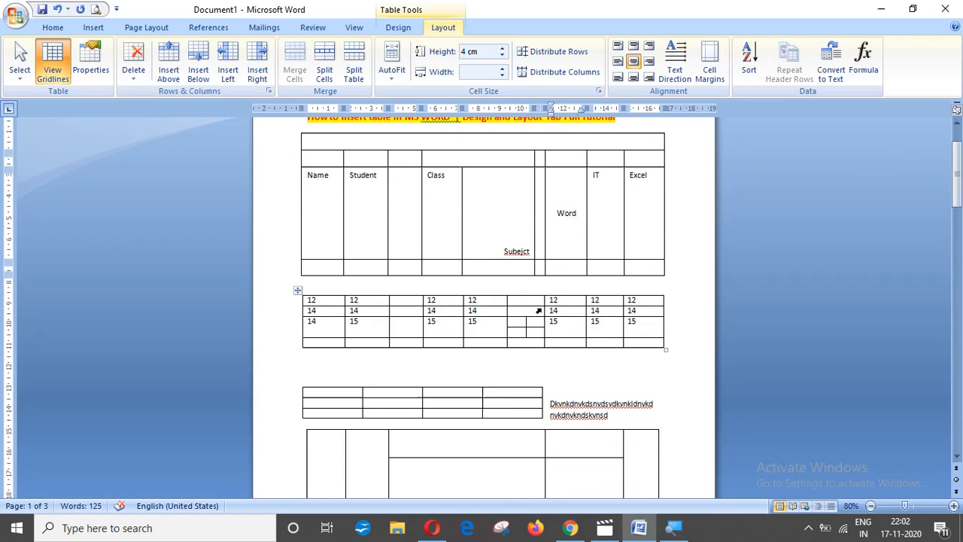
double_click(312, 310)
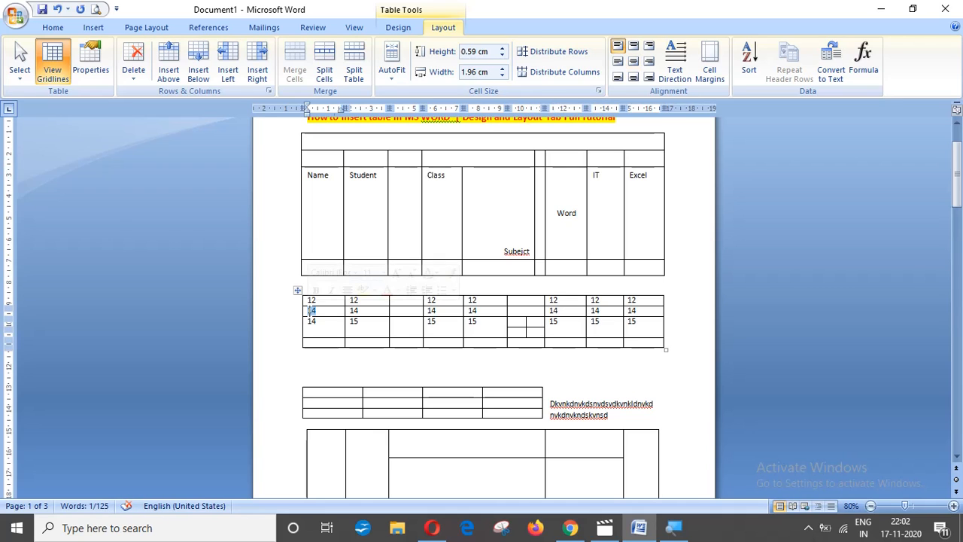
double_click(310, 321)
type("13")
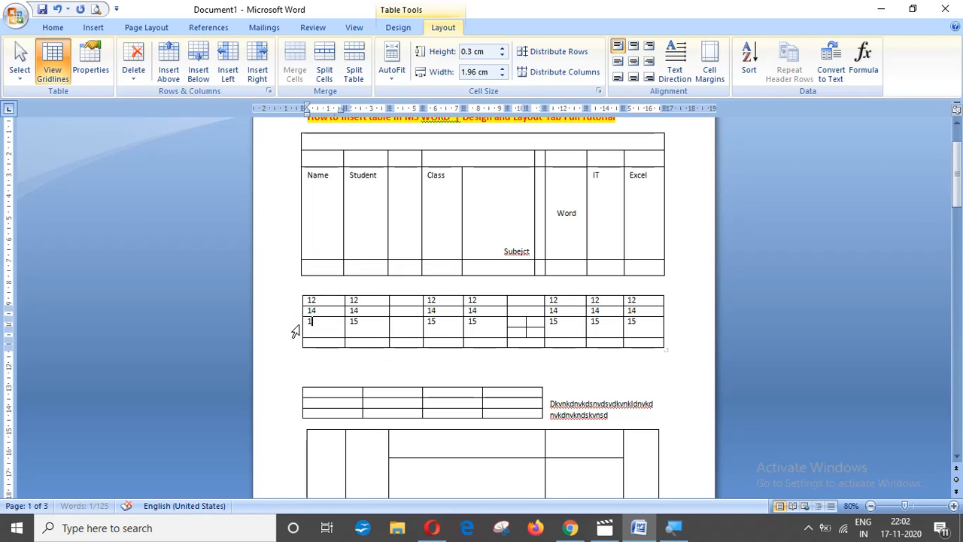
left_click(316, 342)
type("11")
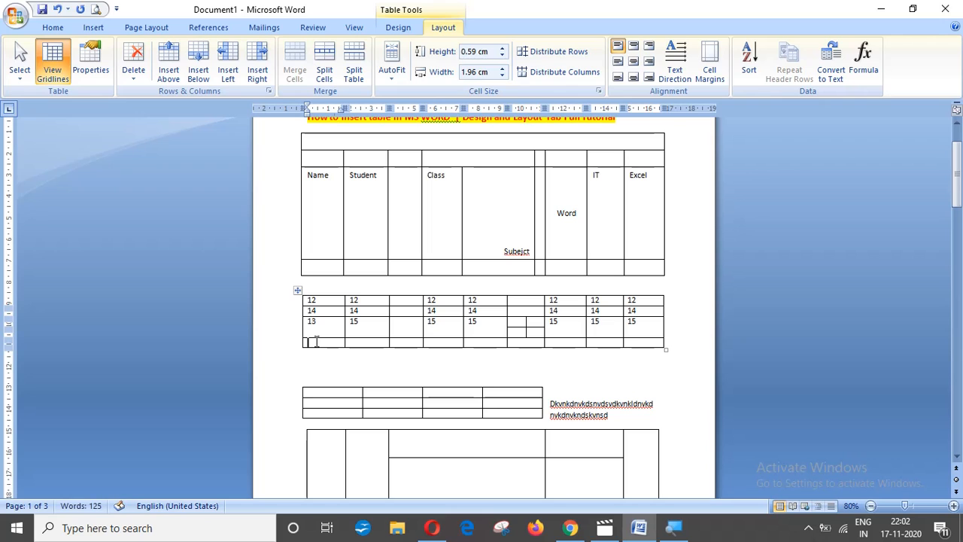
left_click(376, 326)
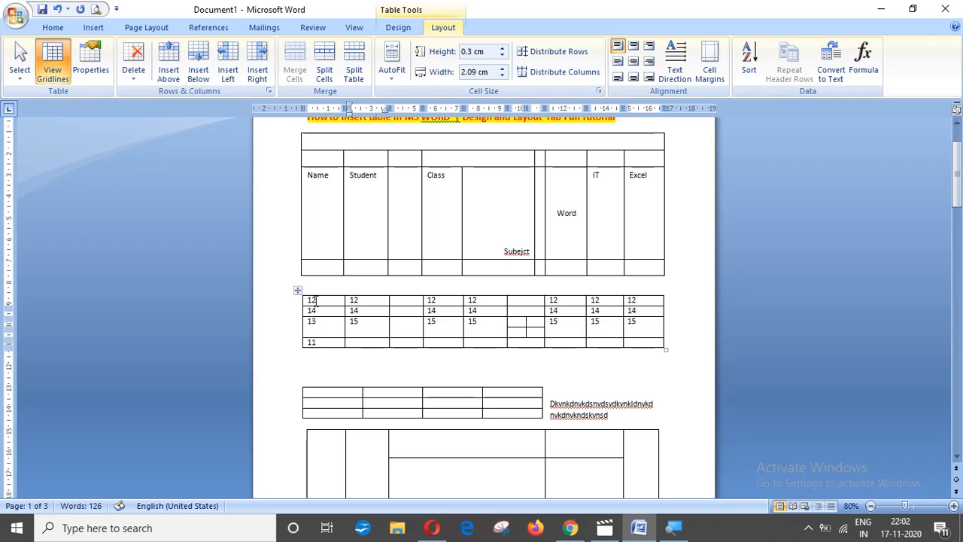
Try to sort the first column of the second table.
left_click_drag(311, 299, 313, 343)
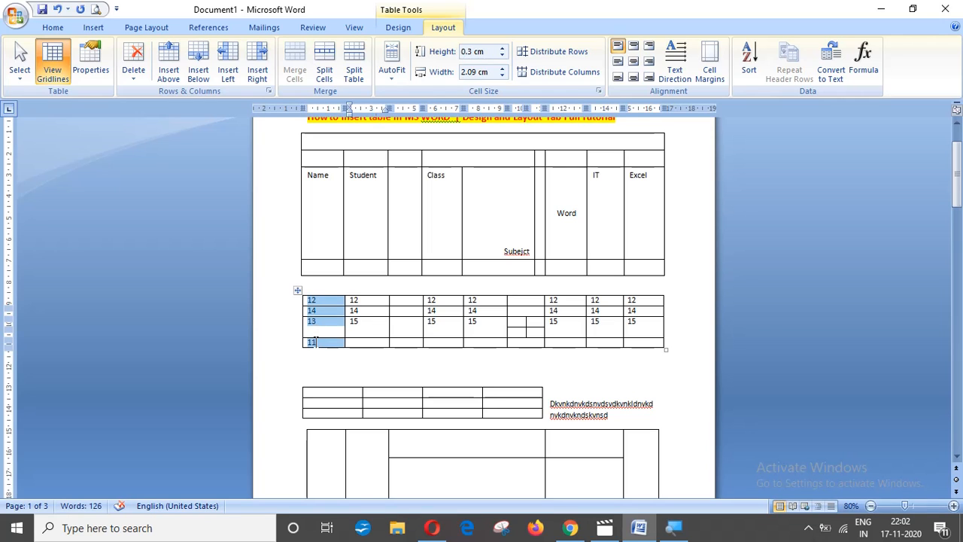
left_click(749, 67)
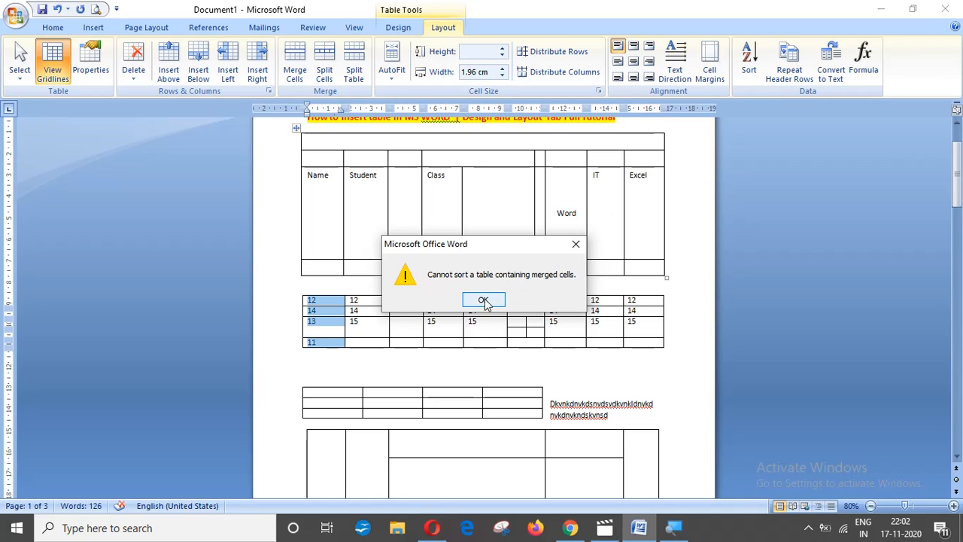
left_click(484, 300)
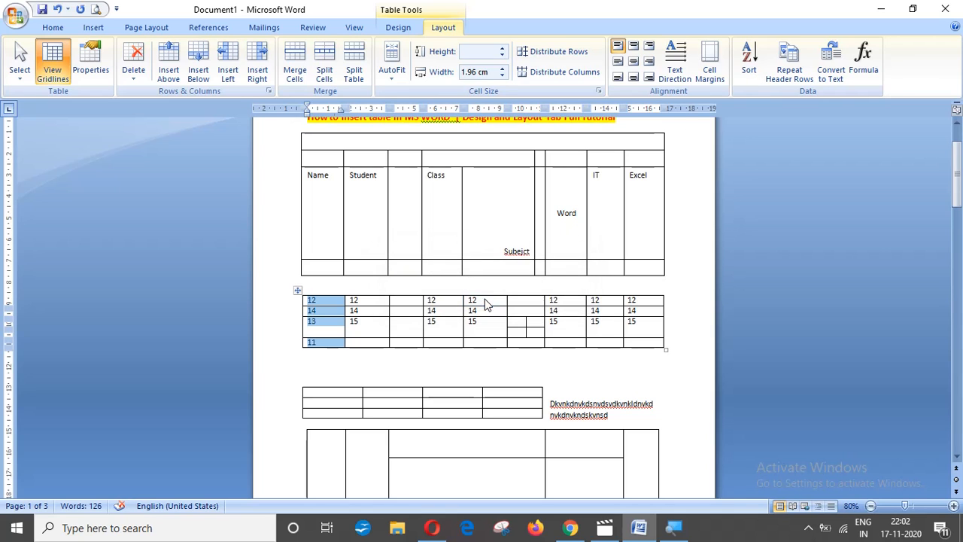
left_click(369, 338)
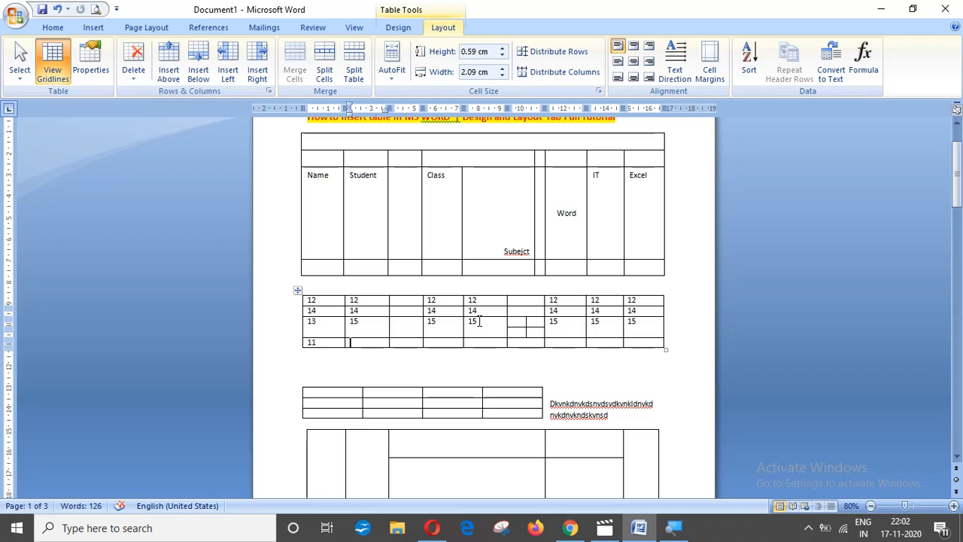
Undo the number entries in the second table and the last height changes to the upper table's header row.
key("ctrl+z")
key("ctrl+z")
key("ctrl+z")
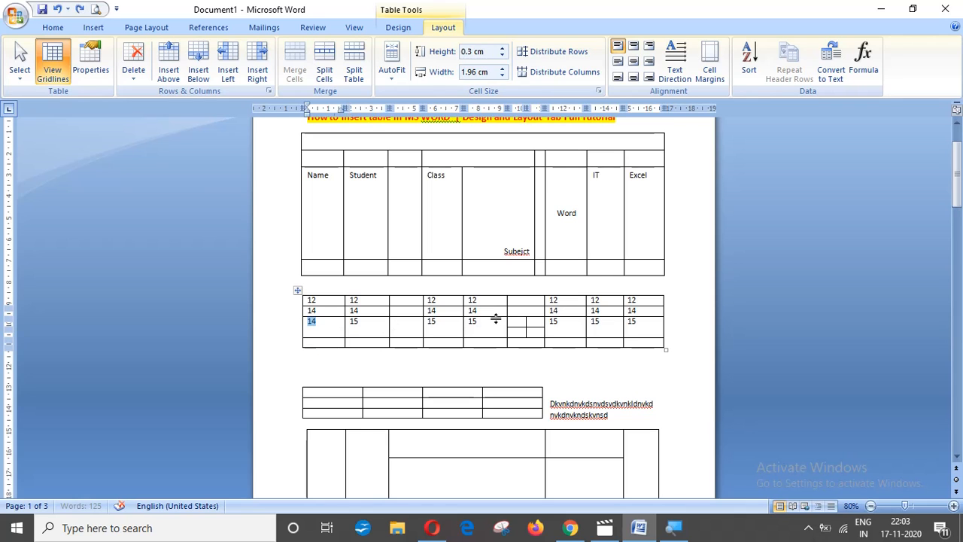
key("ctrl+z")
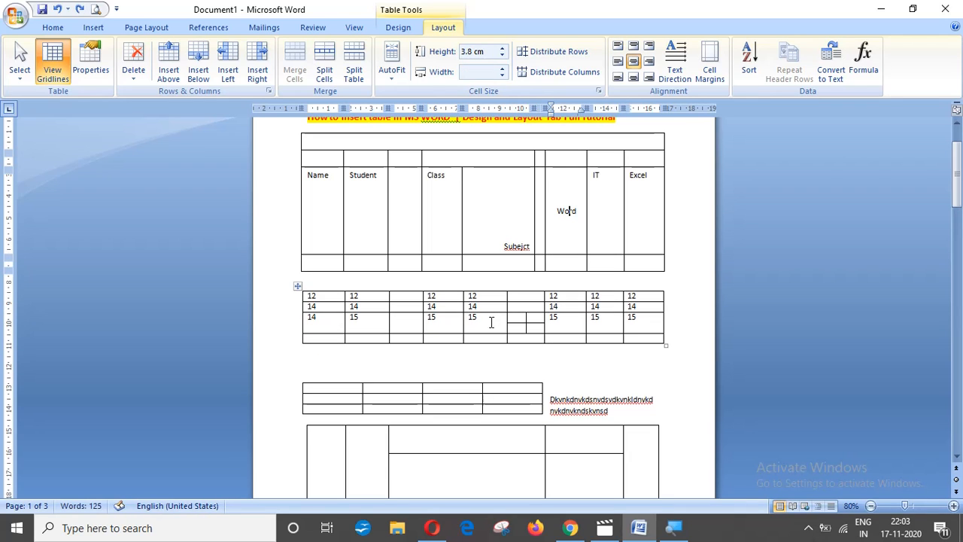
Fill the first column of the four-column table with 12, 11 and 13 from top to bottom.
left_click(337, 390)
type("12")
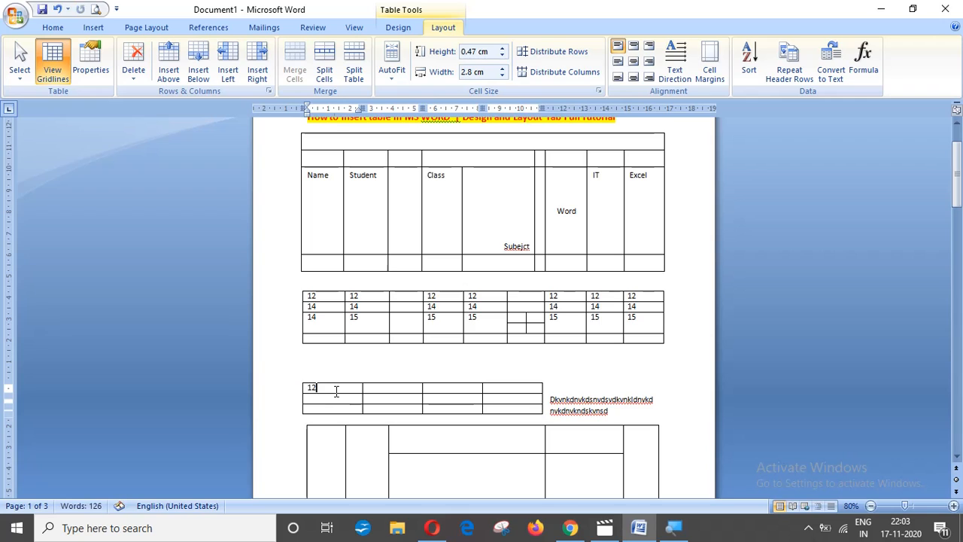
key("Tab")
type("1")
key("Tab")
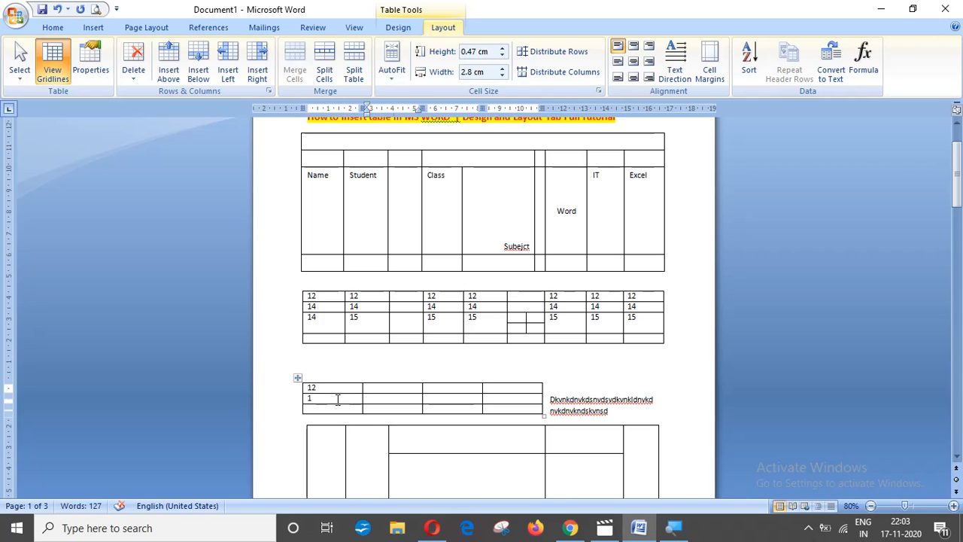
type("1")
key("Tab")
left_click(342, 407)
type("13")
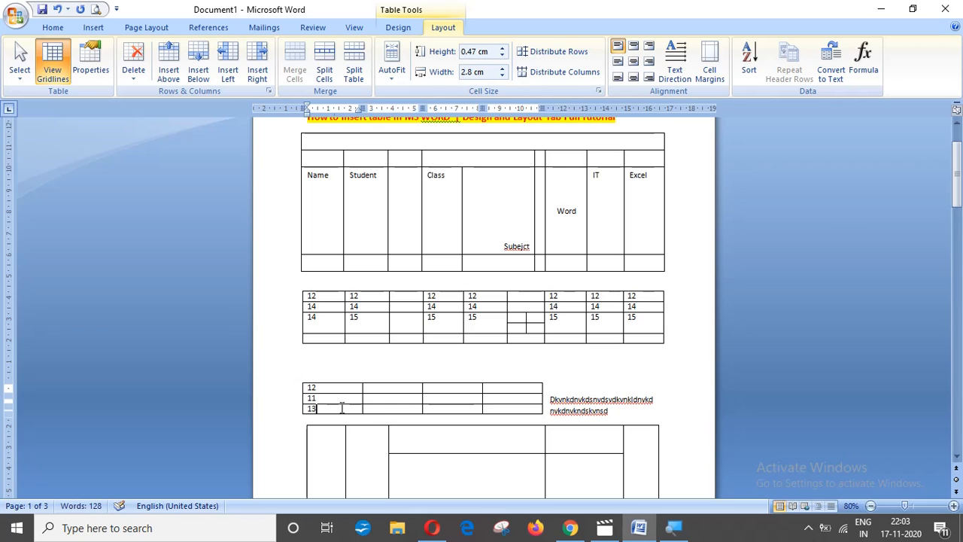
left_click(386, 397)
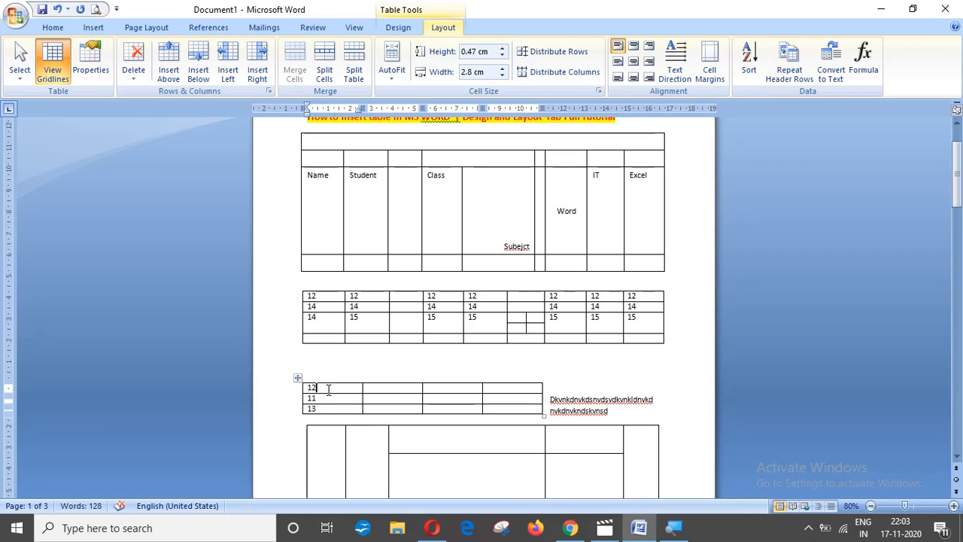
Sort the four-column table by Column 1 as numbers in ascending order, with no header row.
left_click_drag(328, 389, 330, 410)
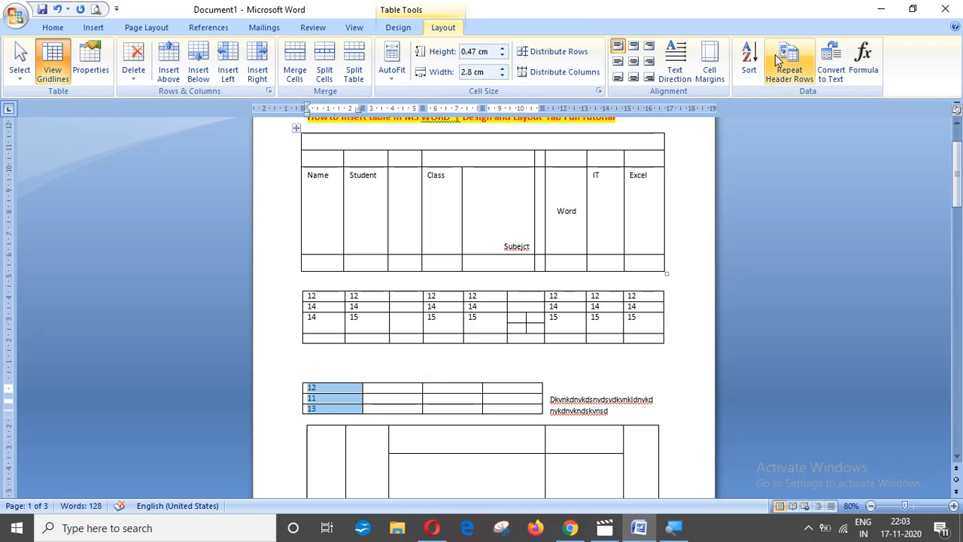
left_click(749, 60)
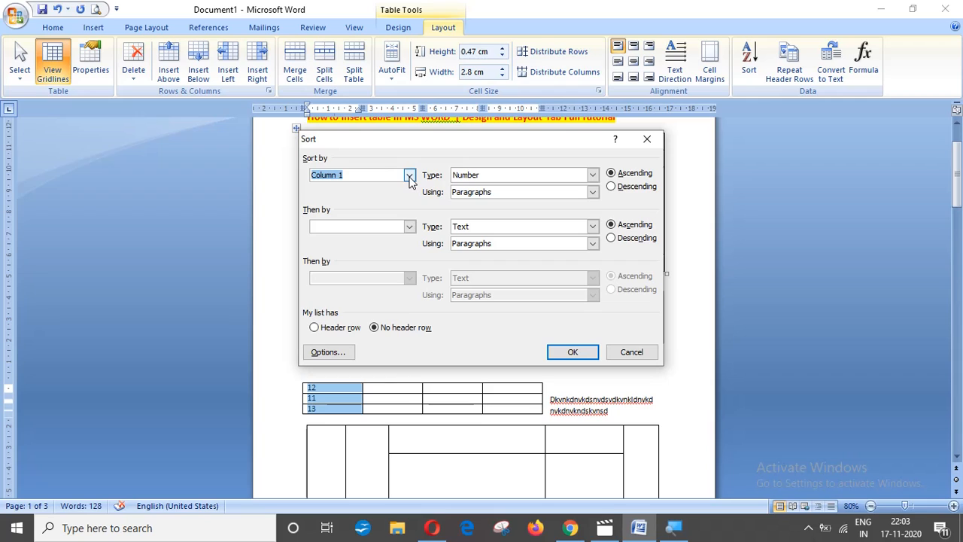
left_click(410, 176)
left_click(411, 179)
left_click(573, 354)
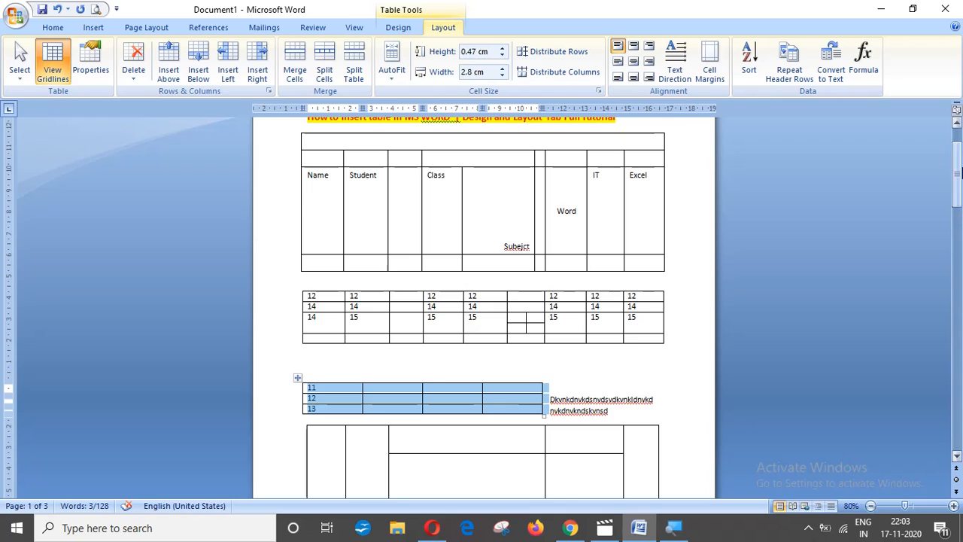
Undo the earlier edits repeatedly until the upper table is back to its plain seven-column layout with its number rows.
left_click_drag(956, 150, 956, 129)
left_click(579, 262)
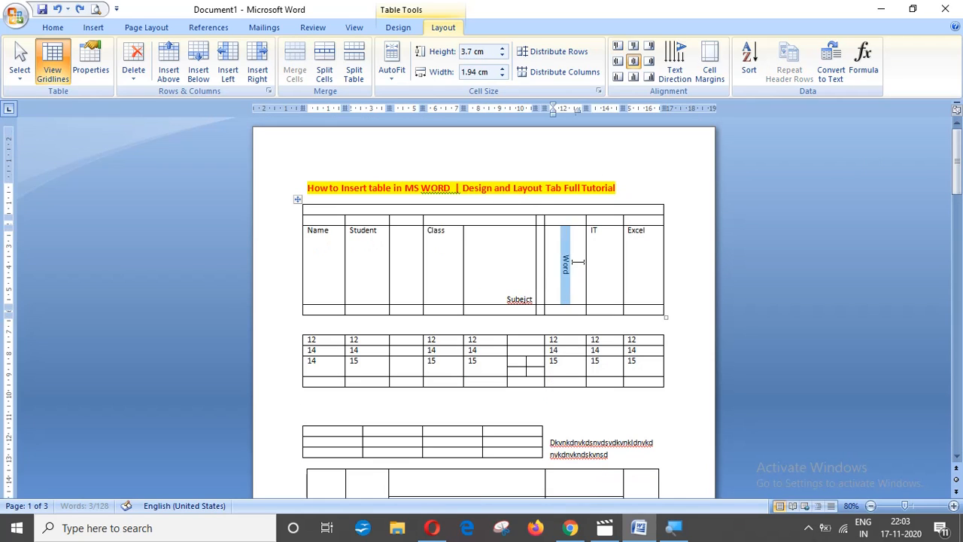
key("alt+j")
key("l")
key("x")
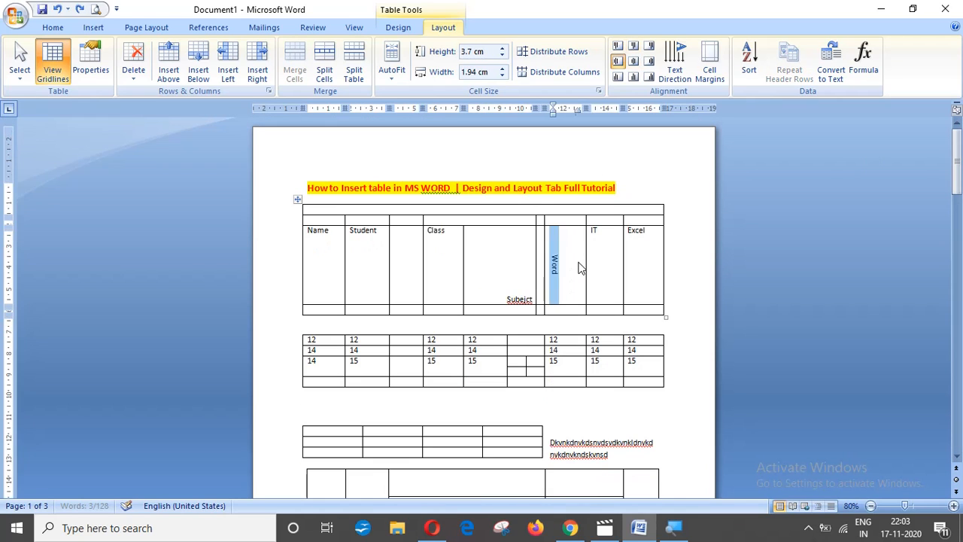
key("alt+j")
key("l")
key("x")
key("alt+j")
key("l")
key("x")
left_click(577, 262)
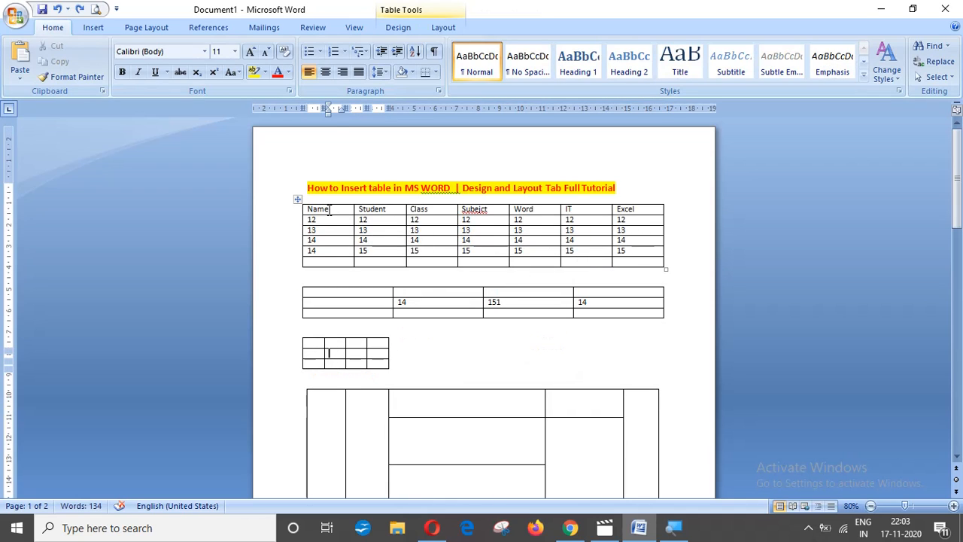
Start sorting the whole upper table and choose Student as the first sort key.
left_click_drag(318, 211, 632, 258)
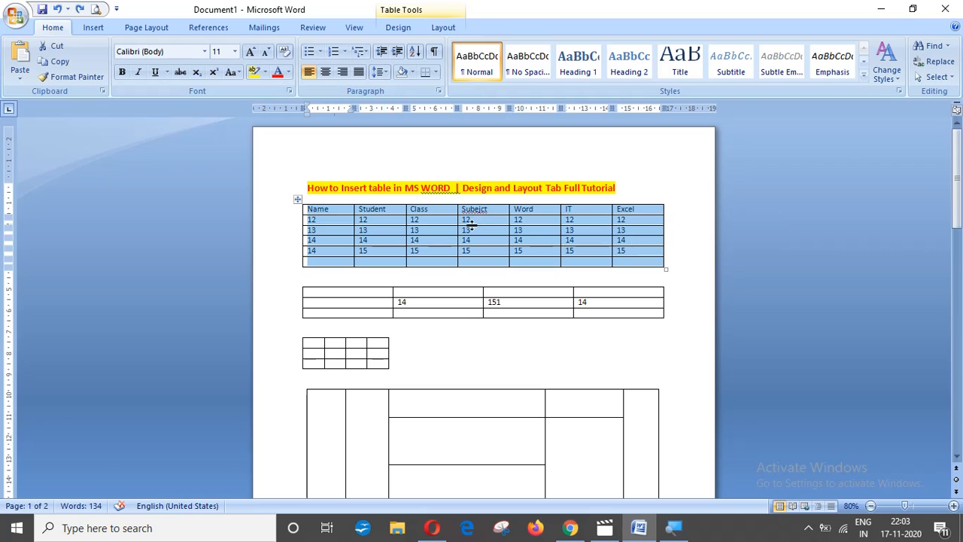
left_click(443, 27)
left_click(748, 64)
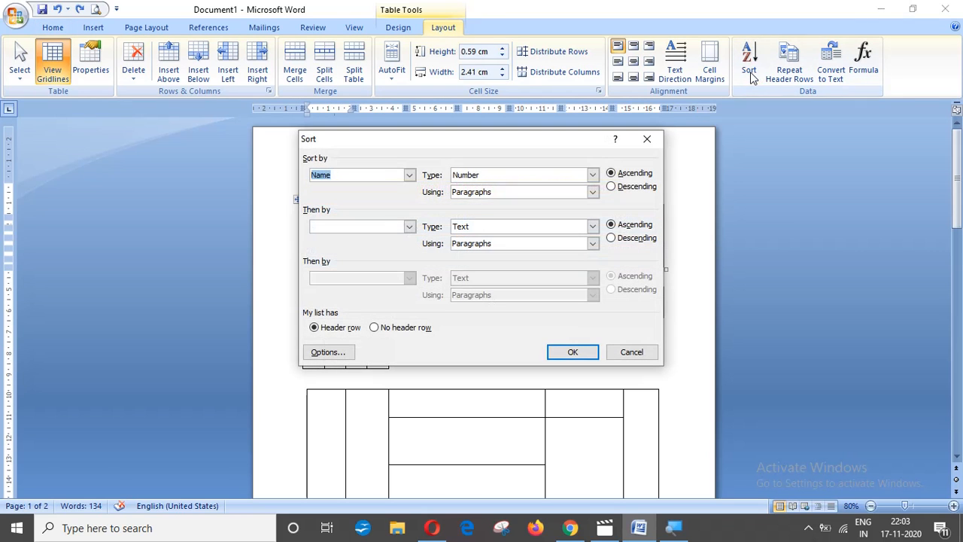
left_click_drag(495, 146, 705, 232)
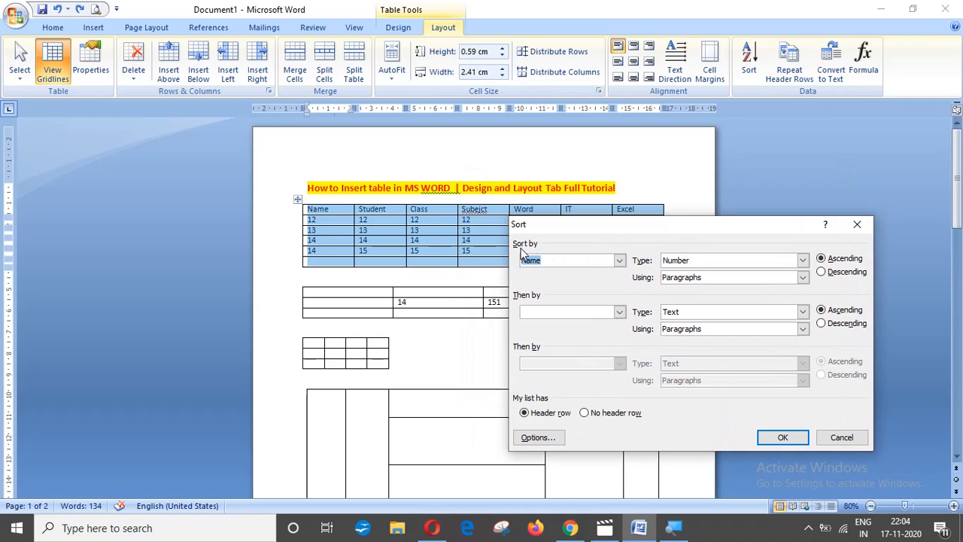
left_click(619, 261)
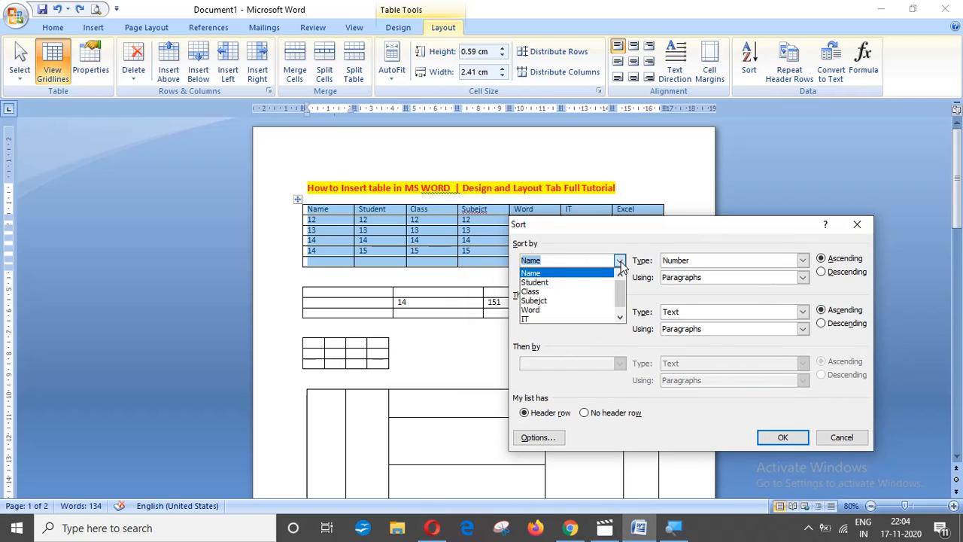
left_click(602, 283)
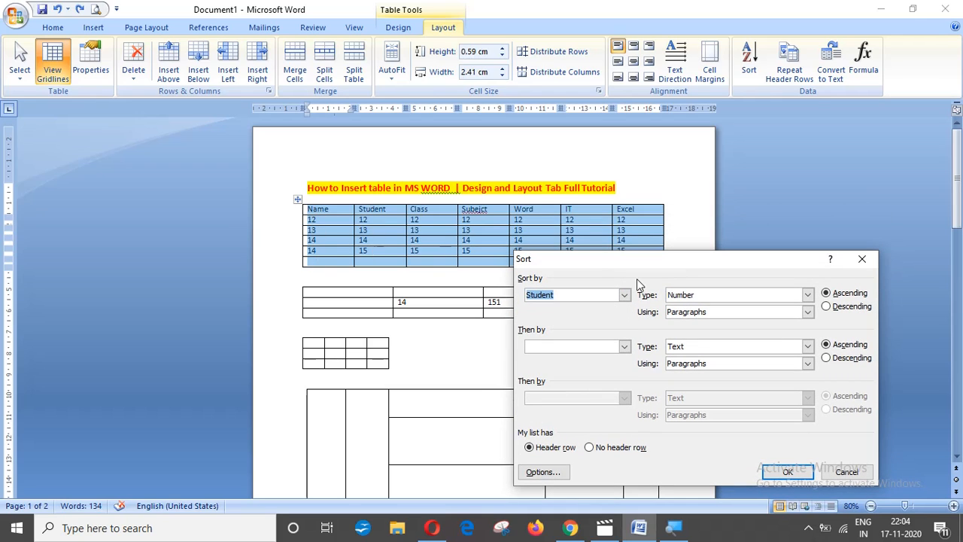
Try Class and Subejct as the first sort key, finishing with Student selected.
left_click(625, 294)
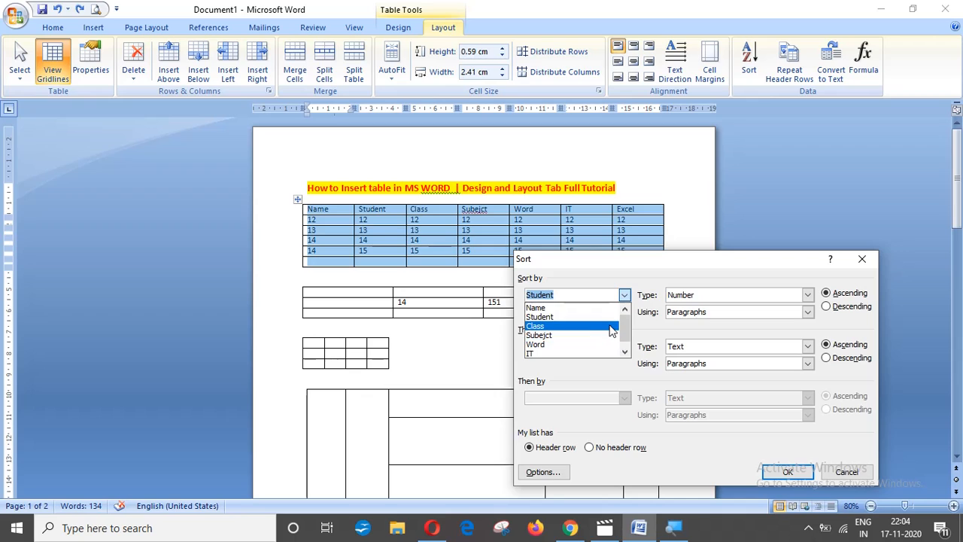
left_click(611, 329)
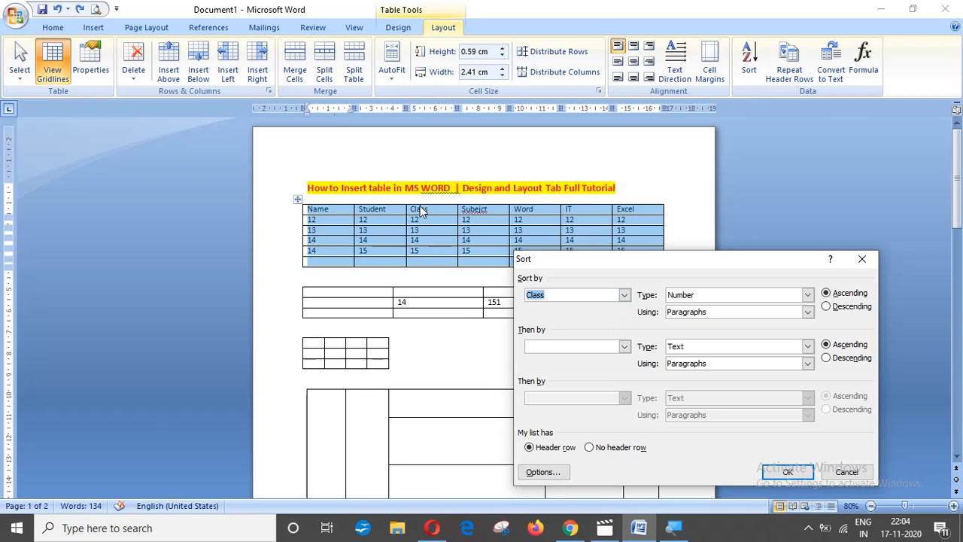
left_click(624, 297)
left_click(596, 335)
left_click(624, 294)
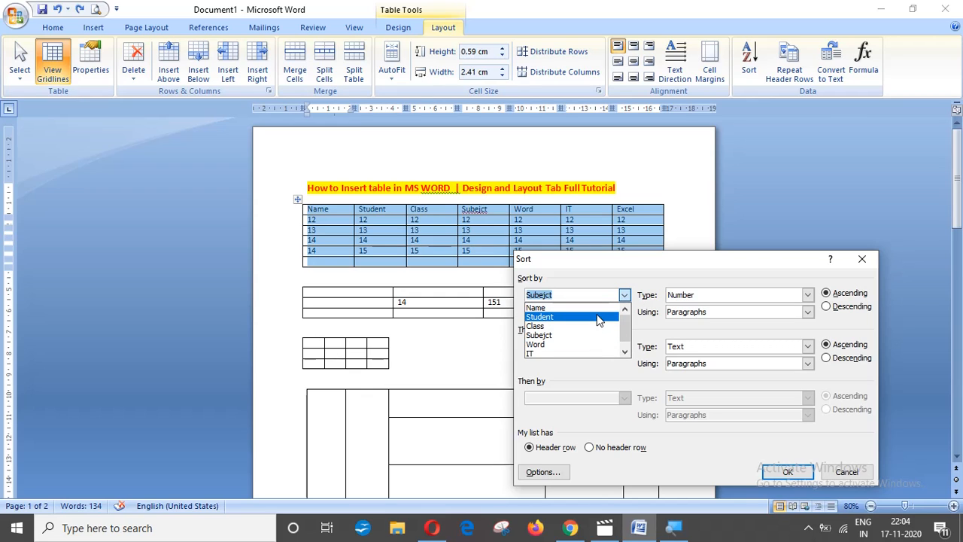
left_click(597, 316)
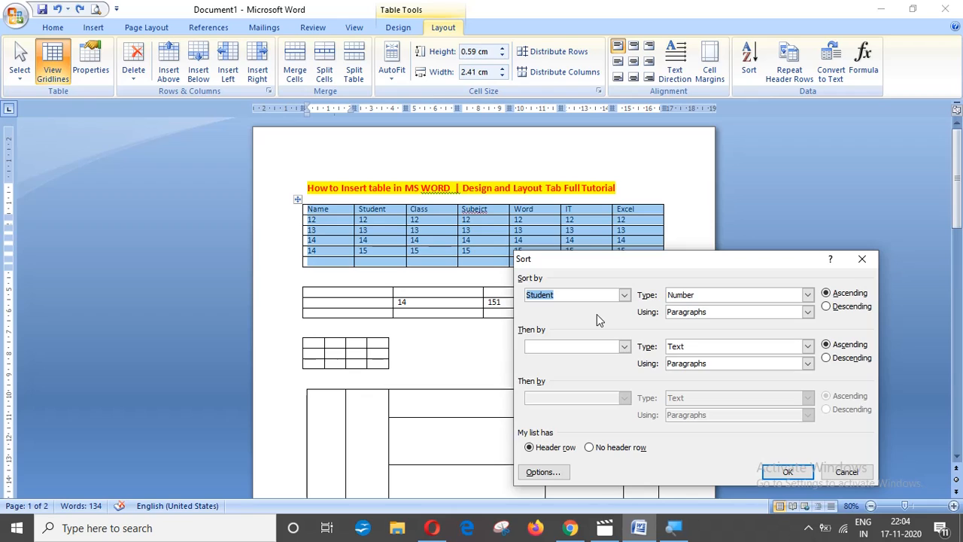
Check which sort keys are offered with no header row, and set the list back to having a header row.
left_click(589, 449)
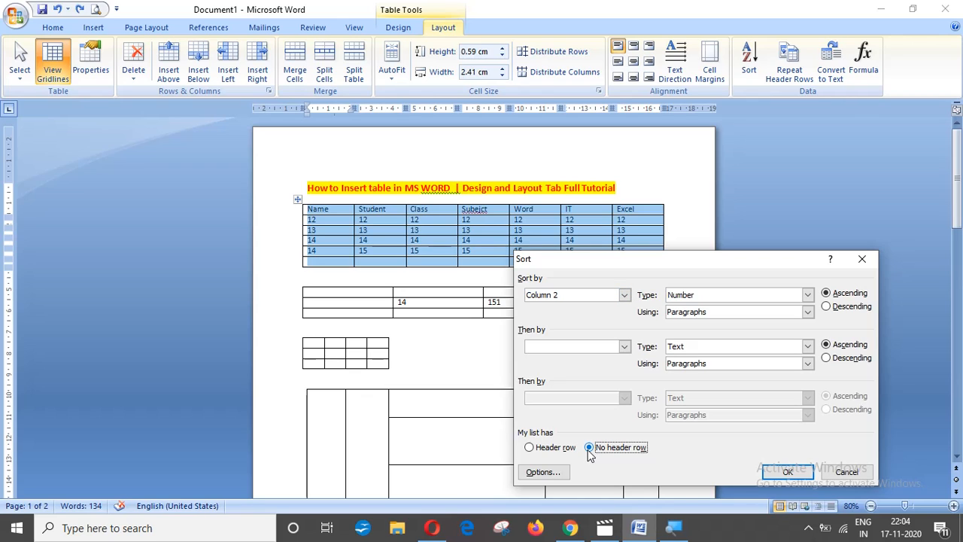
left_click(623, 295)
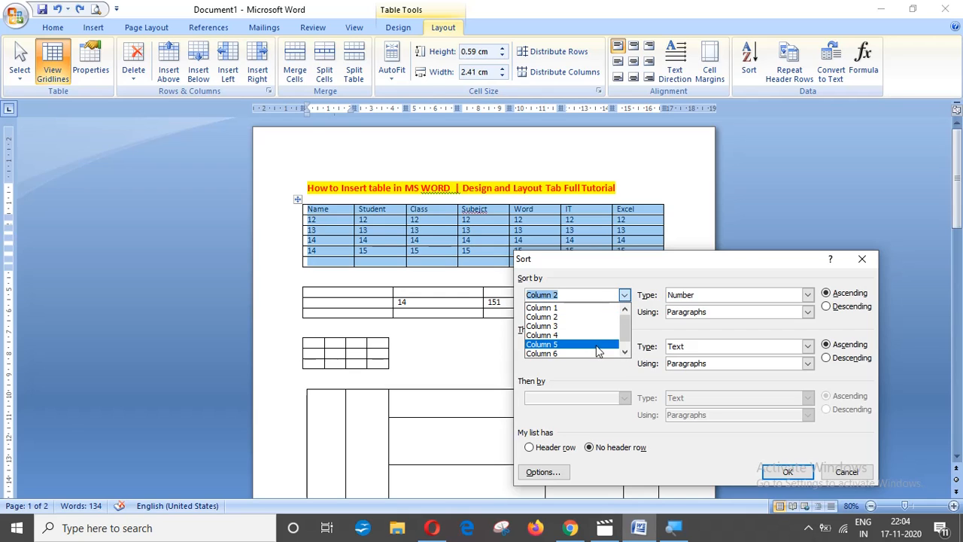
left_click(624, 295)
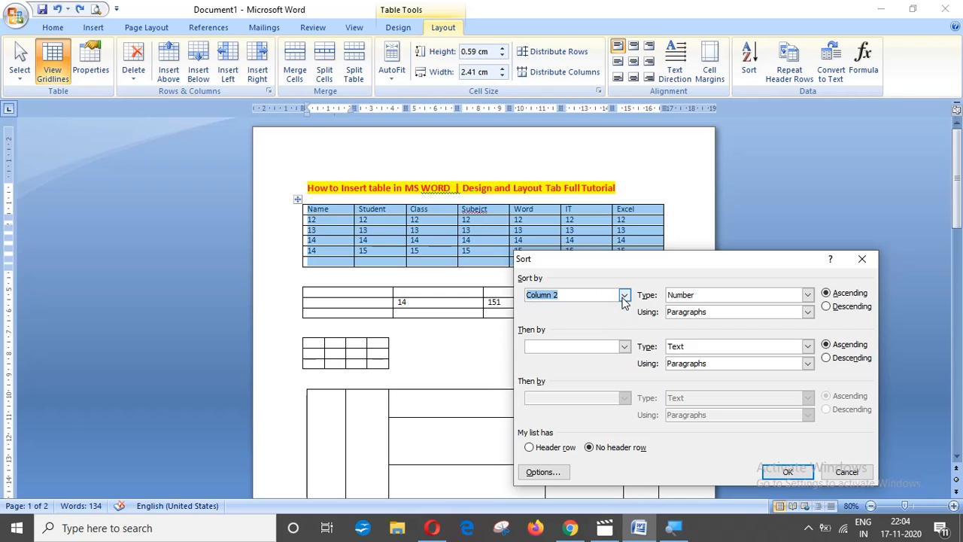
left_click(529, 448)
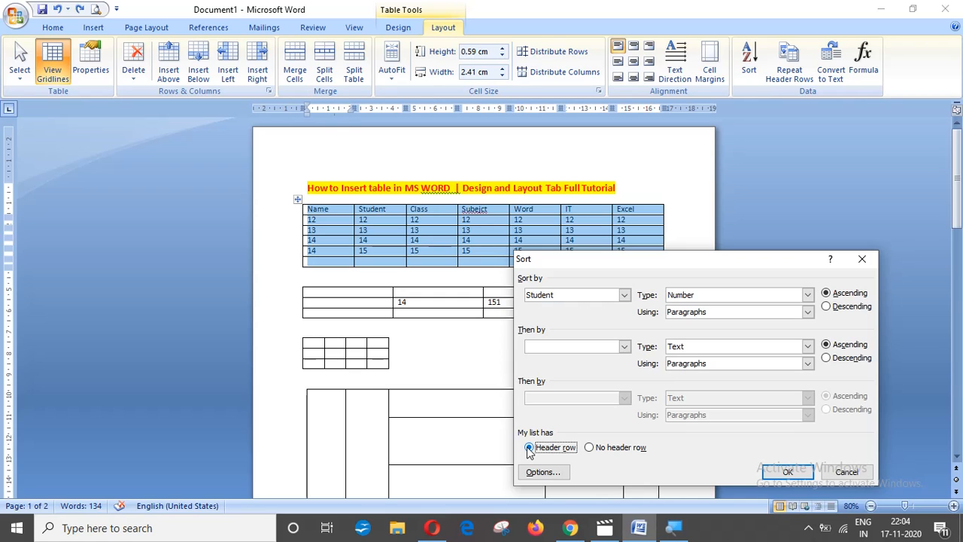
Sort the upper table by Subejct as numbers in descending order, keeping the header row.
left_click(621, 295)
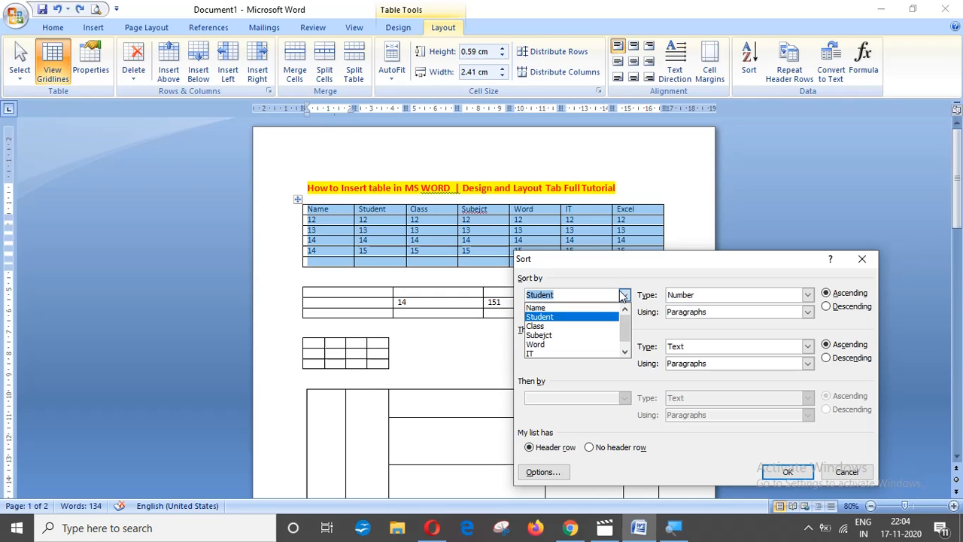
left_click(602, 336)
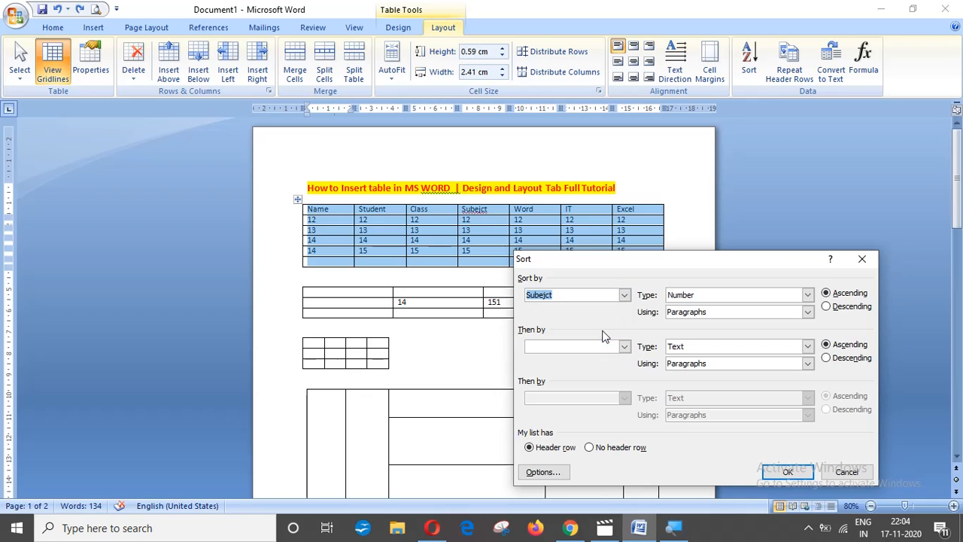
left_click(826, 307)
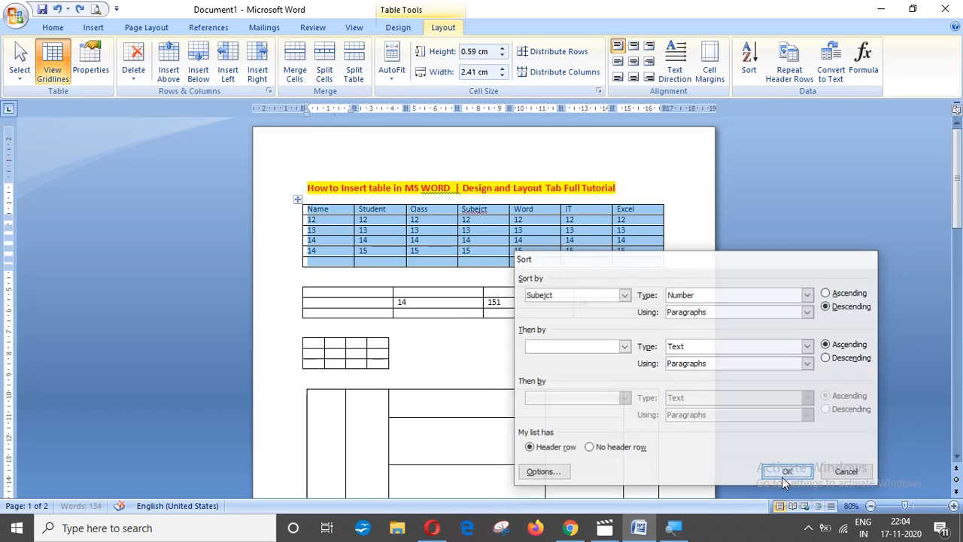
left_click(784, 472)
left_click(348, 224)
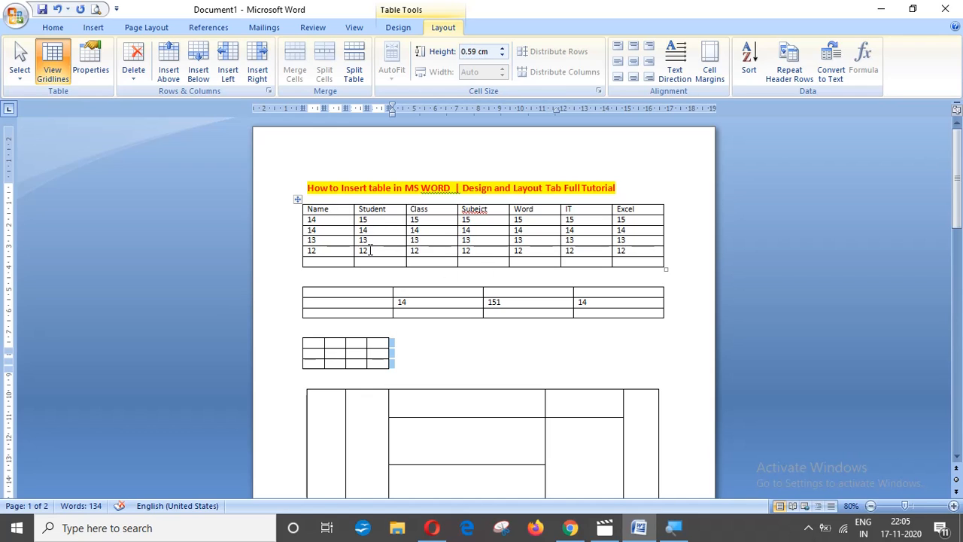
left_click(469, 251)
left_click(668, 242)
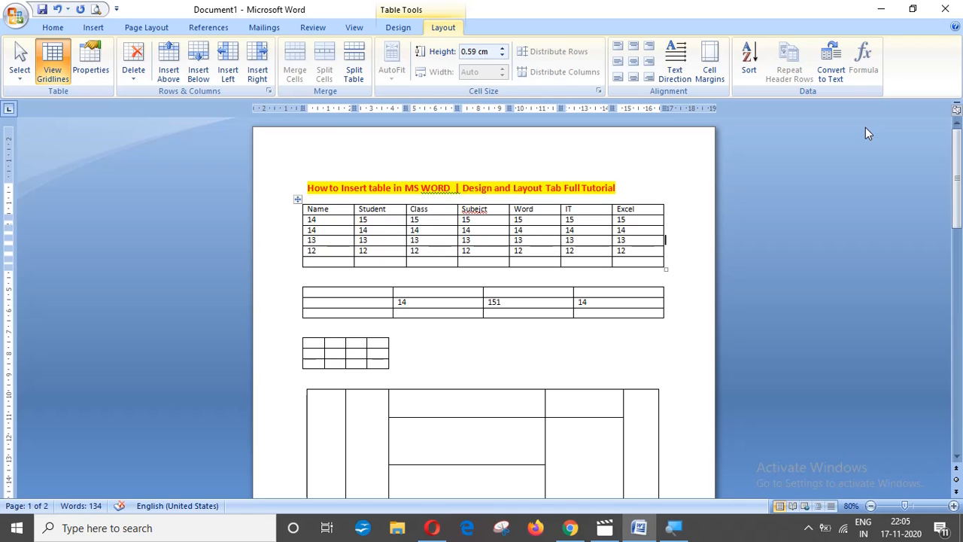
left_click(61, 28)
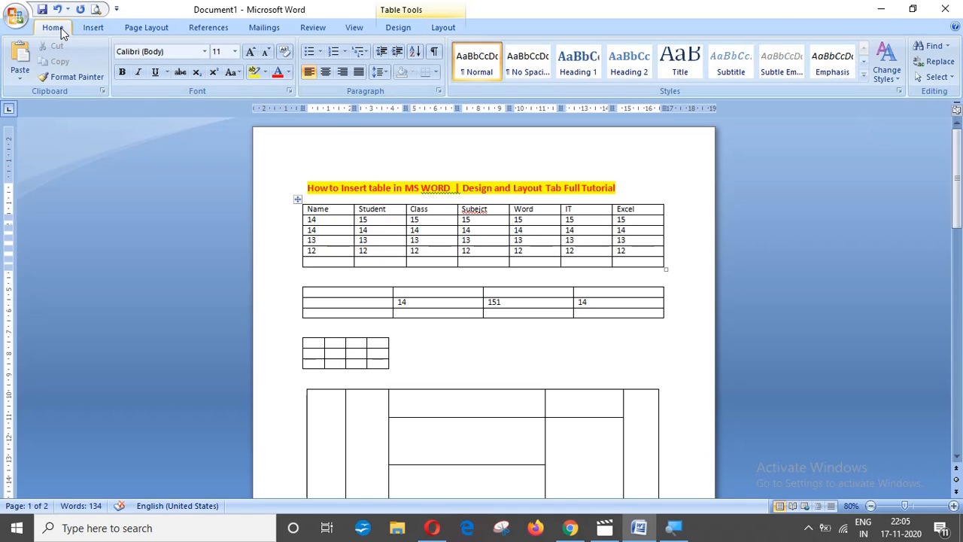
left_click(633, 195)
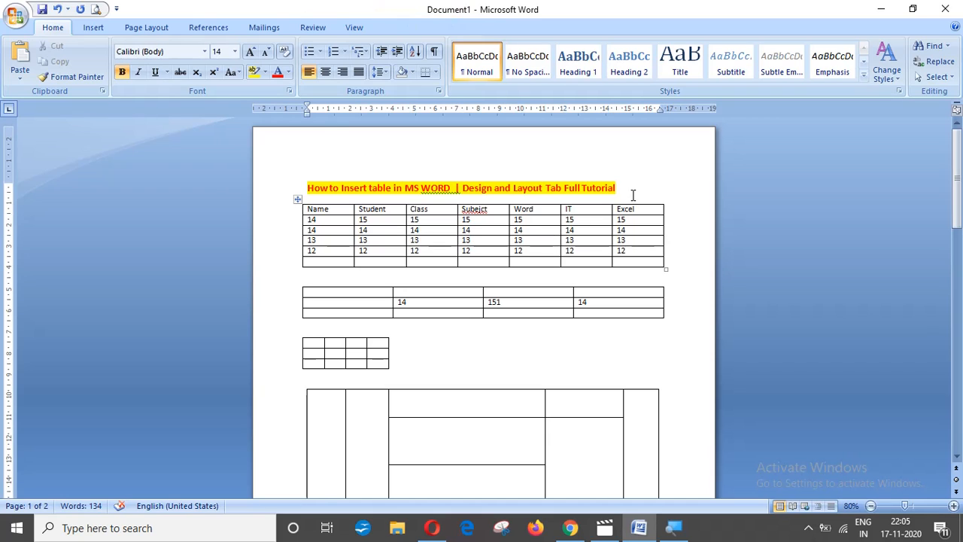